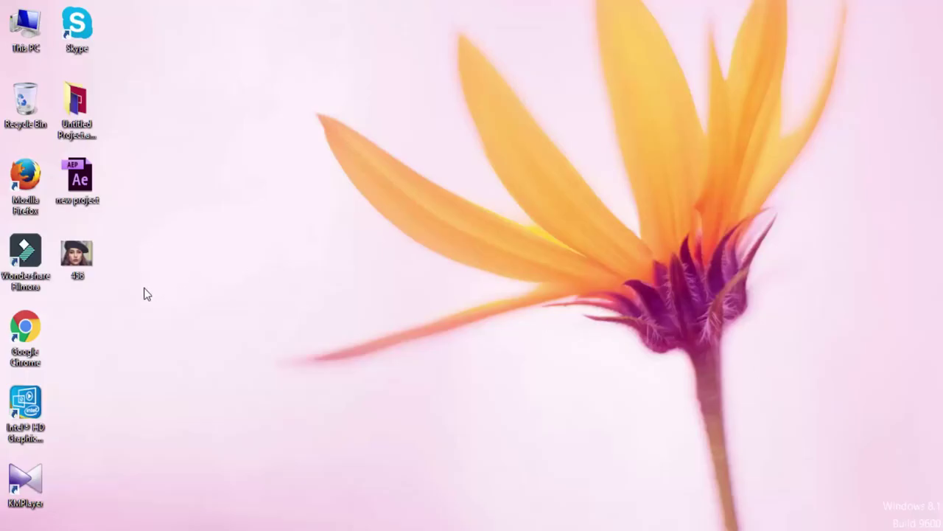
# Drag the 456 portrait image from the desktop into Photoshop to open it
pyautogui.moveTo(76, 254); pyautogui.dragTo(225, 529)
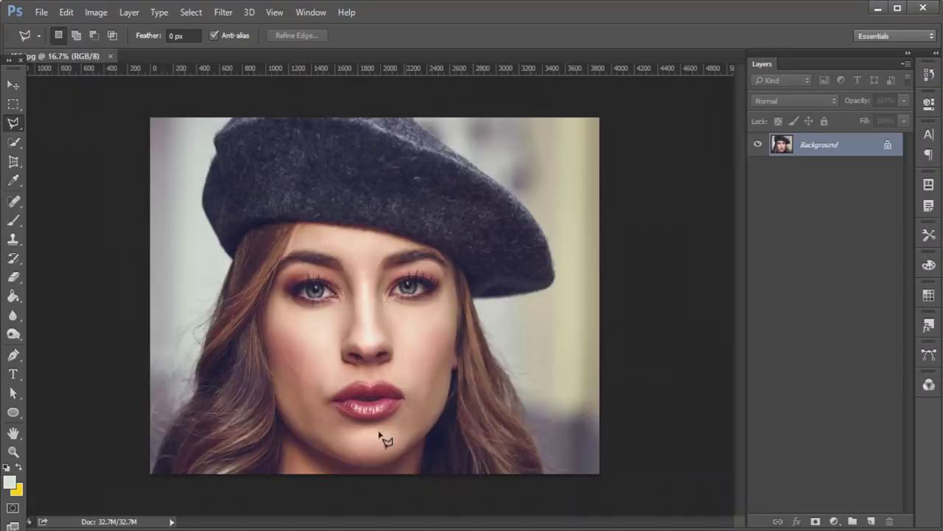
# Switch to the Polygonal Lasso Tool and zoom in, centring the view on the cheek
pyautogui.rightClick(15, 127)
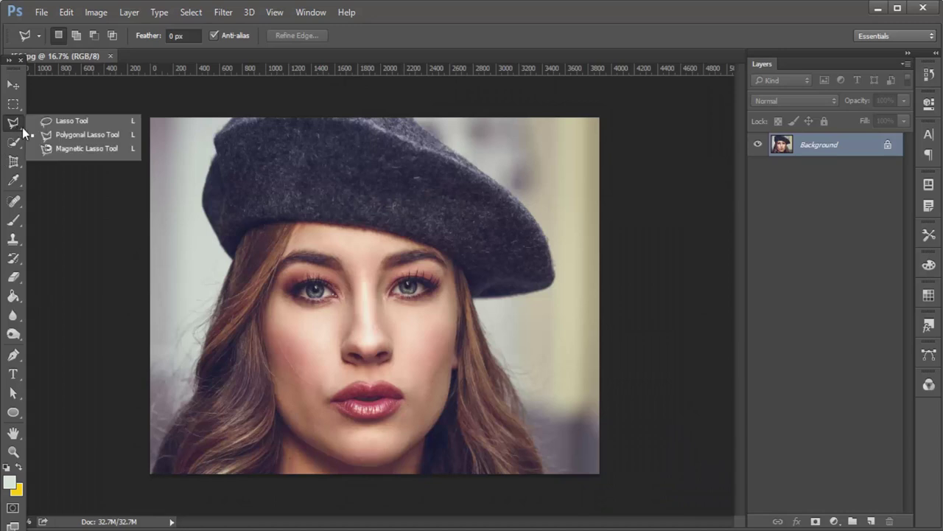
pyautogui.click(73, 136)
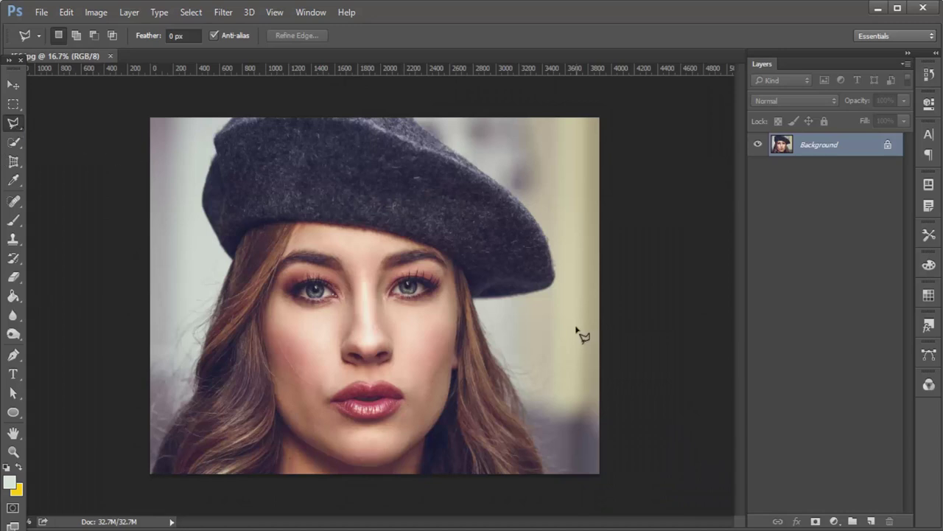
pyautogui.hotkey('ctrl', '+')
pyautogui.hotkey('ctrl', '+')
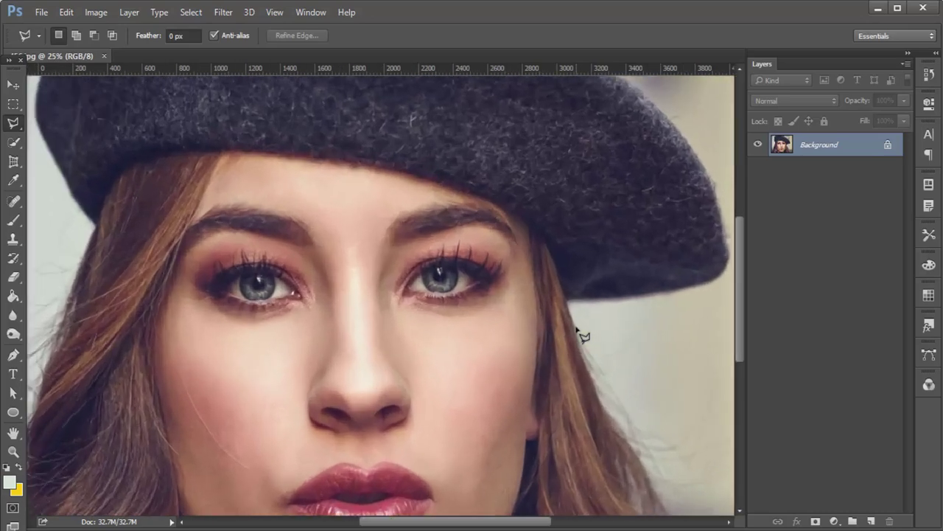
pyautogui.hotkey('ctrl', '+')
pyautogui.moveTo(563, 349); pyautogui.dragTo(503, 188)
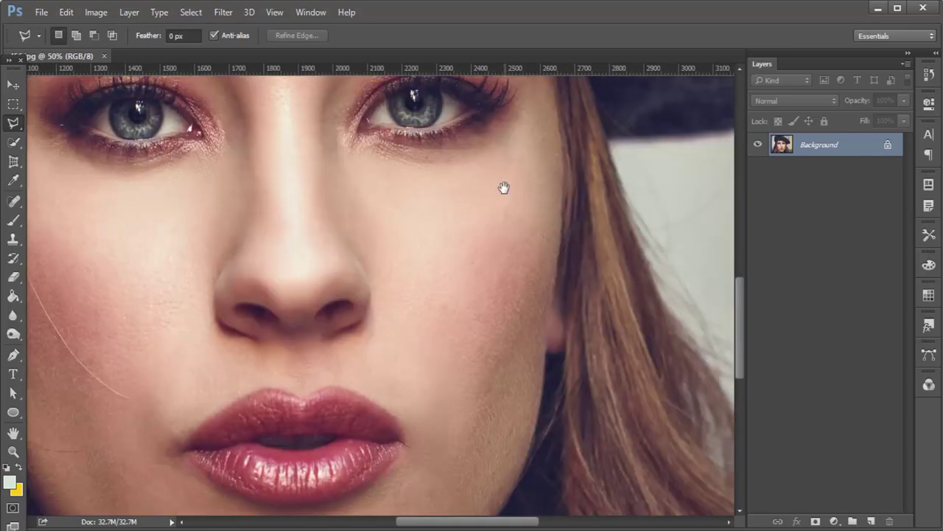
# Select a small triangle on the cheek right of the nose
pyautogui.click(459, 256)
pyautogui.click(516, 255)
pyautogui.click(468, 305)
pyautogui.click(459, 256)
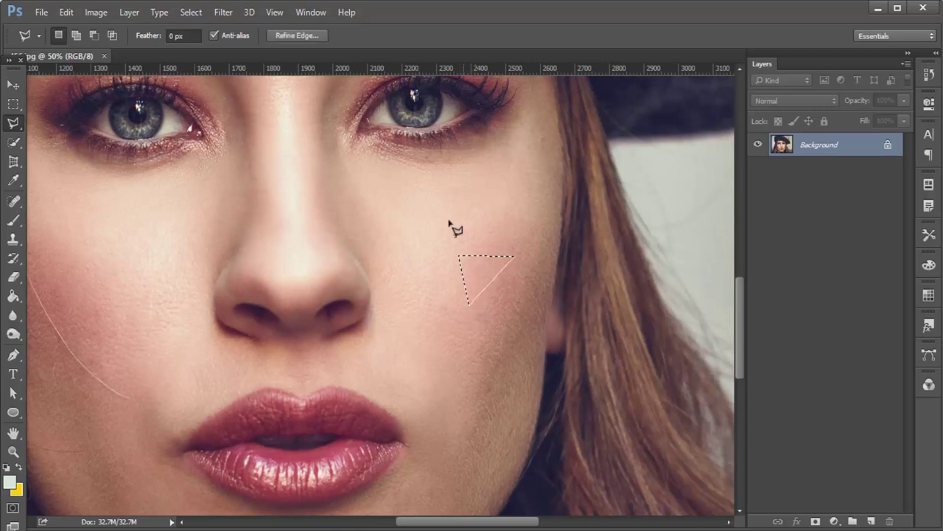
# Apply Filter > Blur > Average to the cheek triangle, then deselect it
pyautogui.click(224, 14)
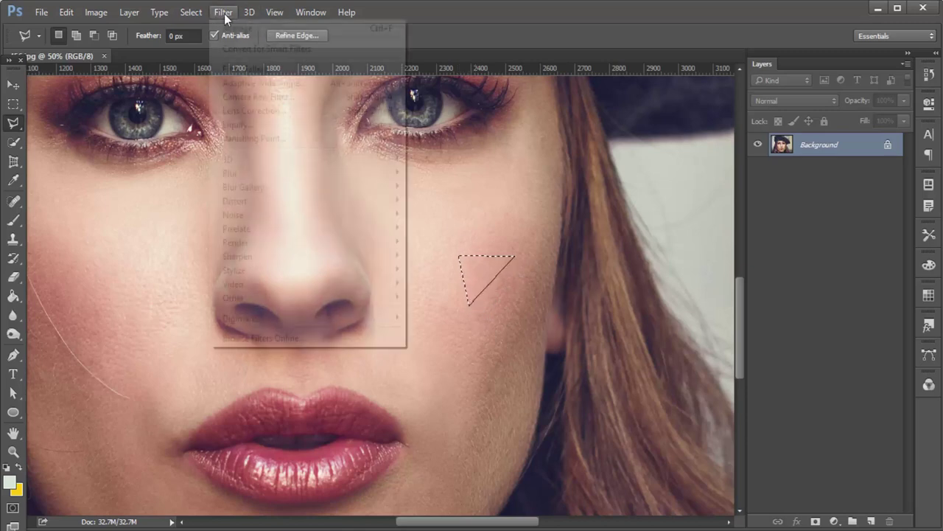
pyautogui.moveTo(229, 172)
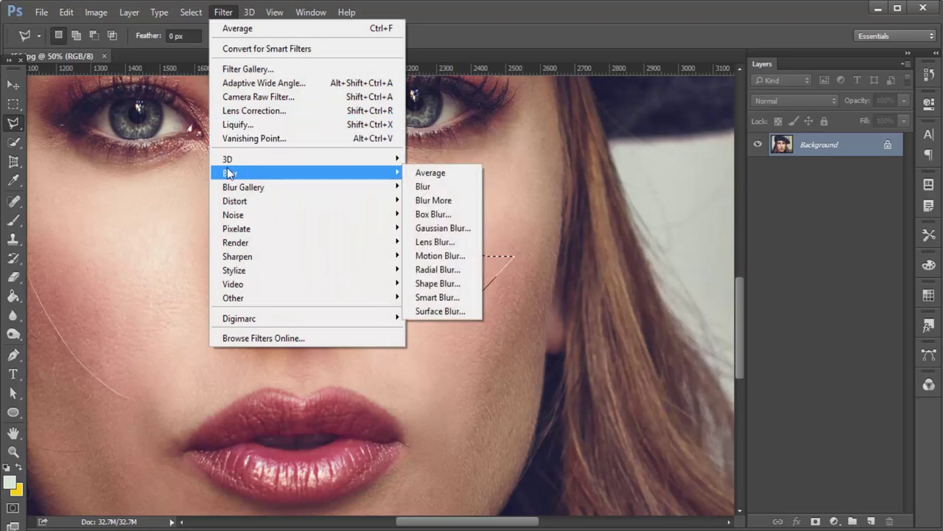
pyautogui.click(425, 174)
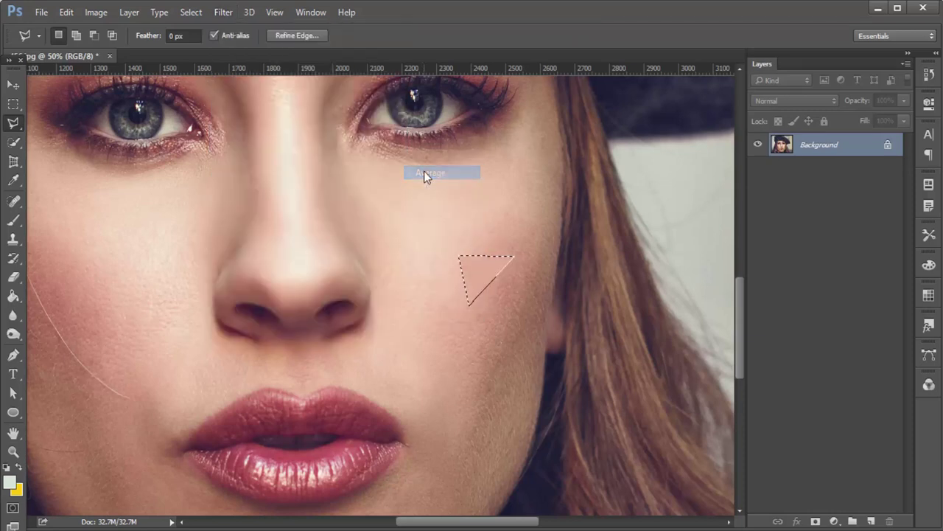
pyautogui.rightClick(484, 277)
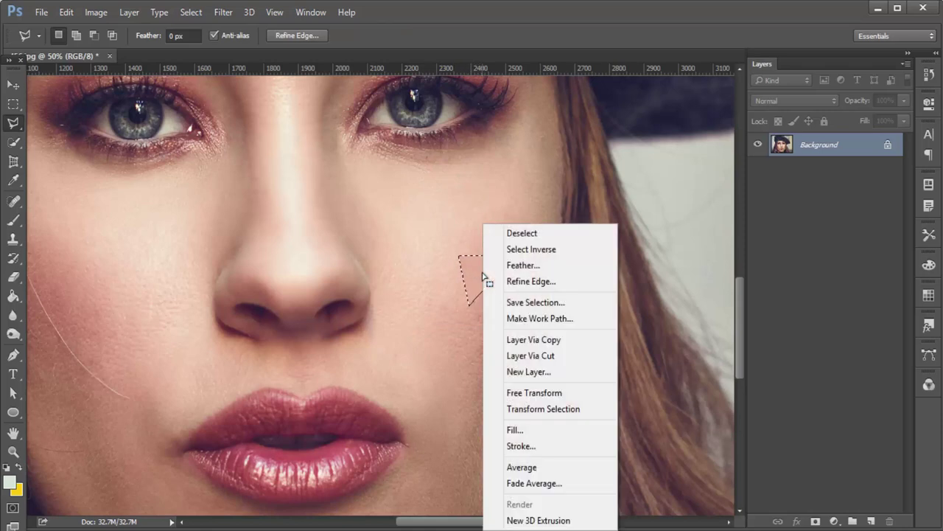
pyautogui.click(522, 233)
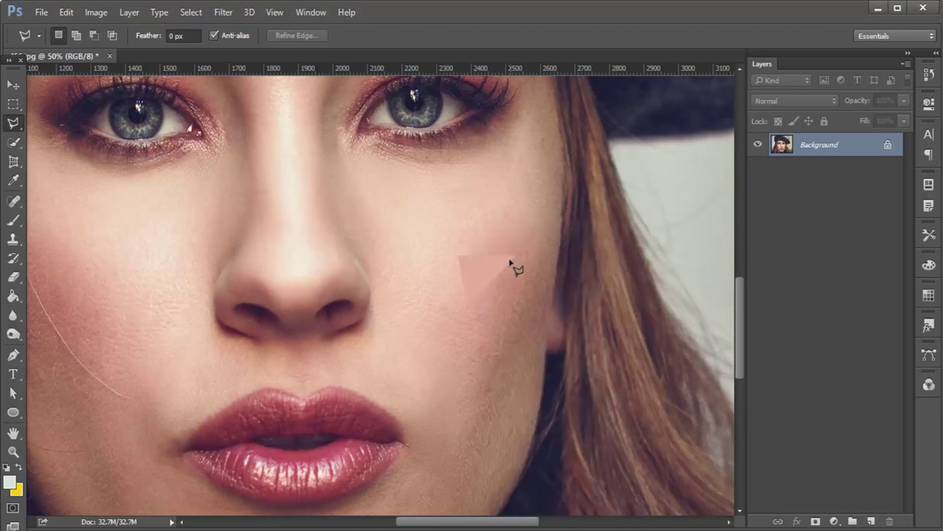
# Select a second triangle directly above the first cheek facet
pyautogui.click(514, 256)
pyautogui.click(504, 199)
pyautogui.click(459, 256)
pyautogui.click(514, 257)
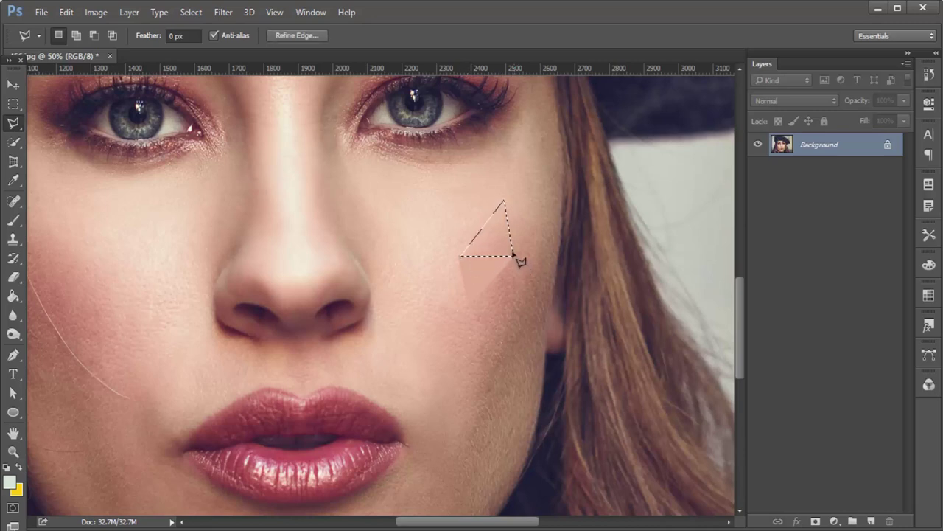
# Fill the new triangle with Filter > Blur > Average, then deselect
pyautogui.click(223, 13)
pyautogui.moveTo(230, 173)
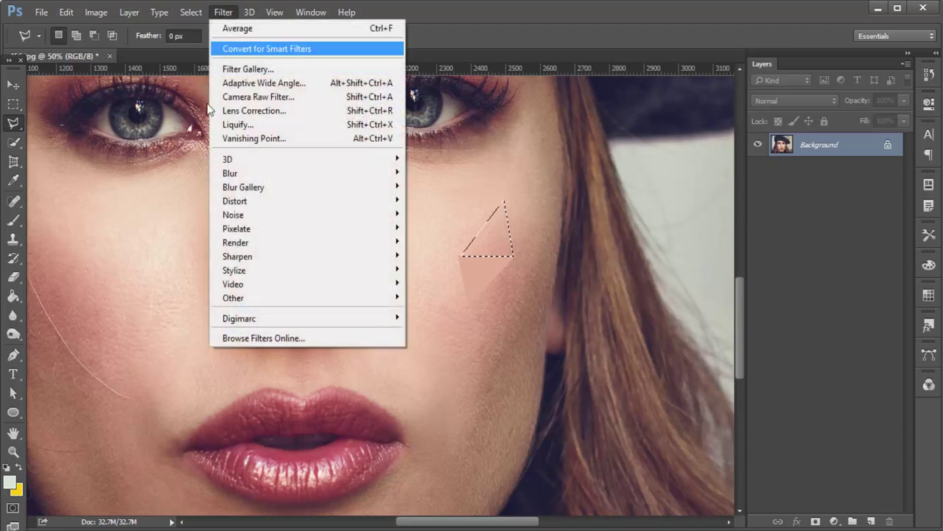
pyautogui.click(426, 173)
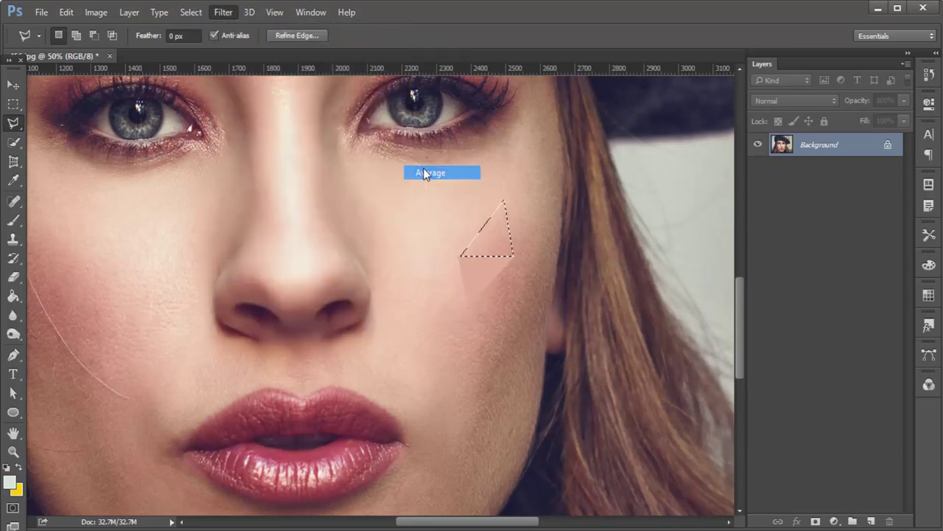
pyautogui.rightClick(507, 224)
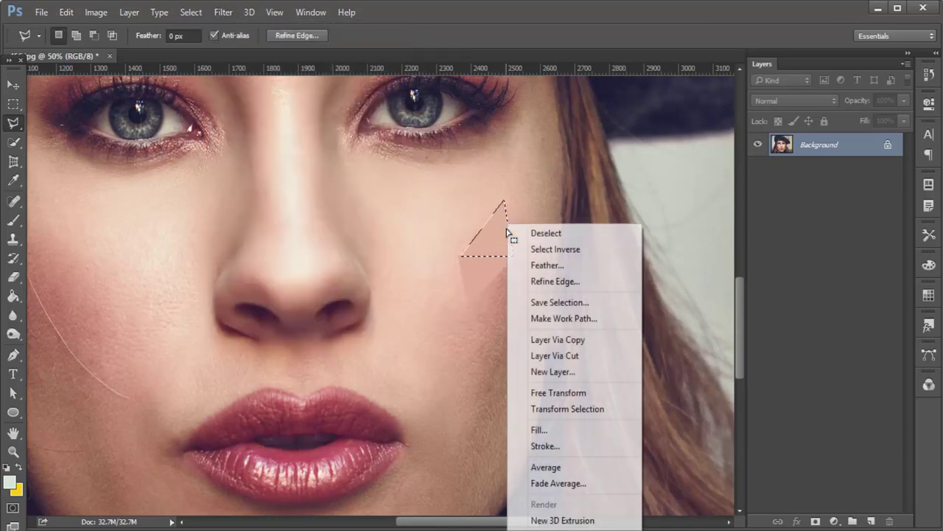
pyautogui.click(545, 234)
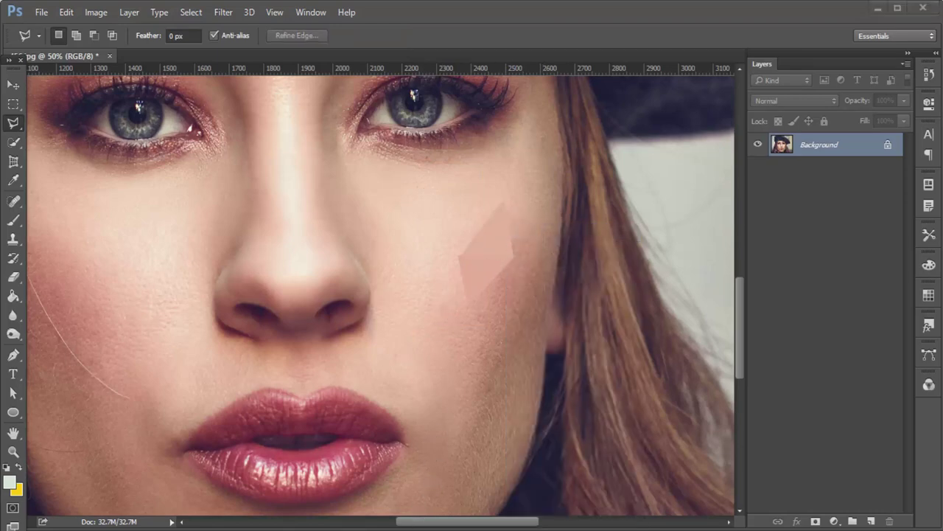
# Write 'Average Shortcut>>> Ctrl+ F' and 'Deselect Shortcut>> Ctrl+D' in Notepad, then minimize it
pyautogui.write('A')
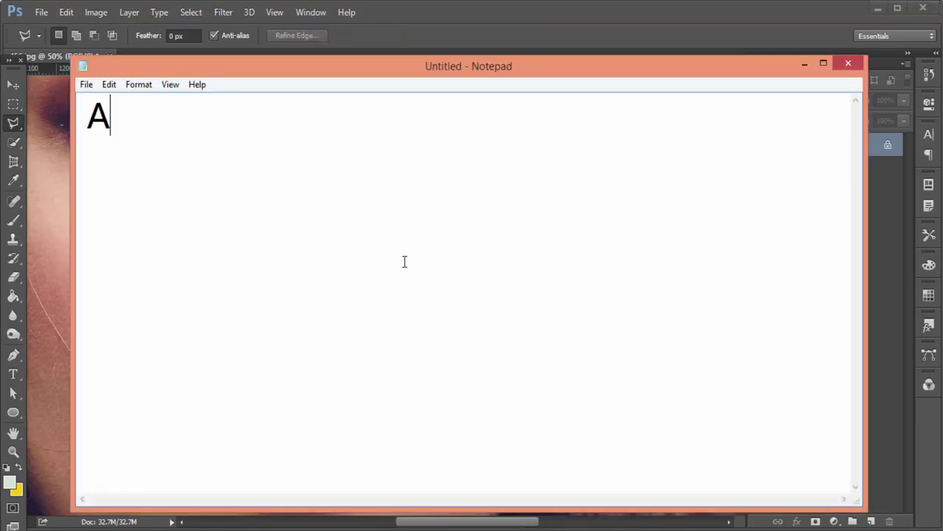
pyautogui.write('verage')
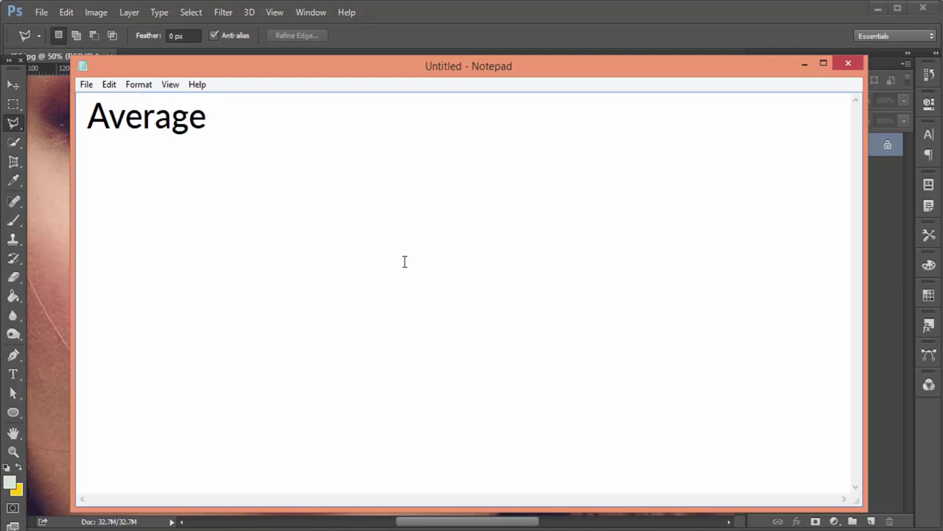
pyautogui.write(' Shor')
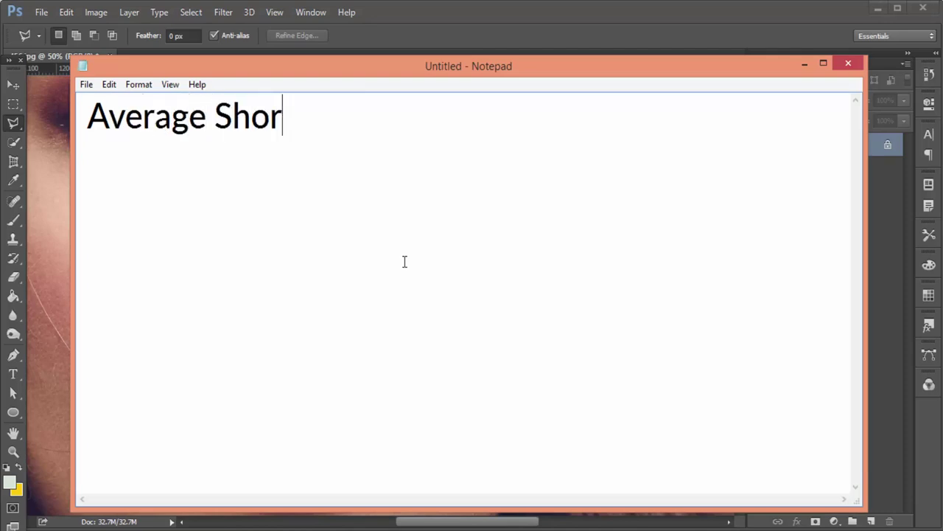
pyautogui.write('tcut>>>')
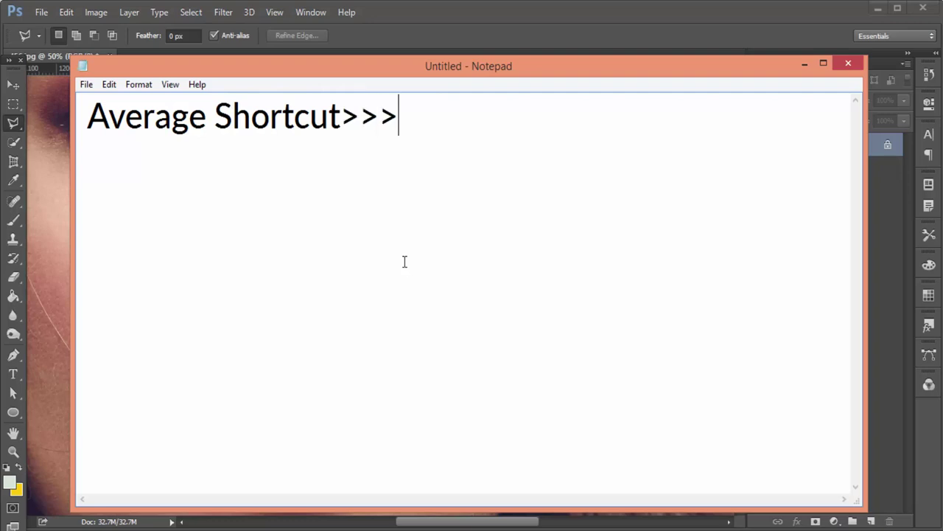
pyautogui.write(' Ctrl')
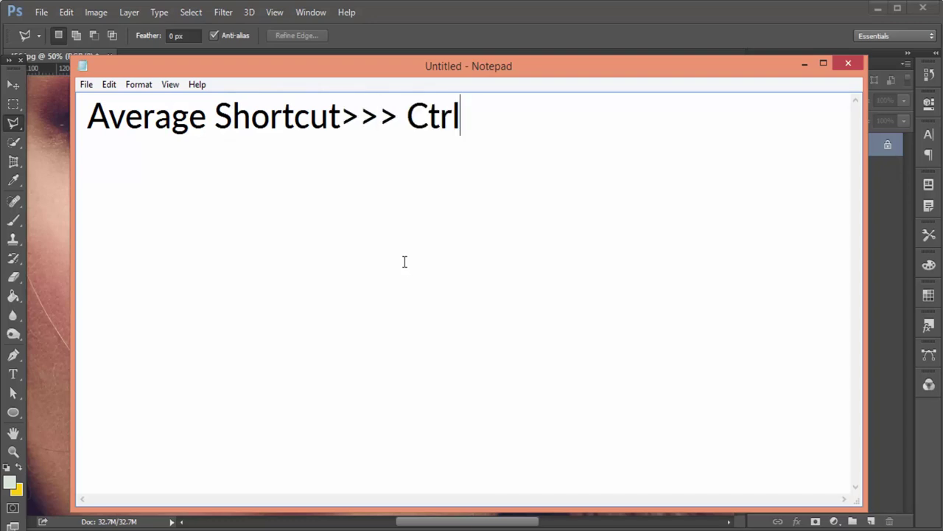
pyautogui.write('+ ')
pyautogui.write('F  ')
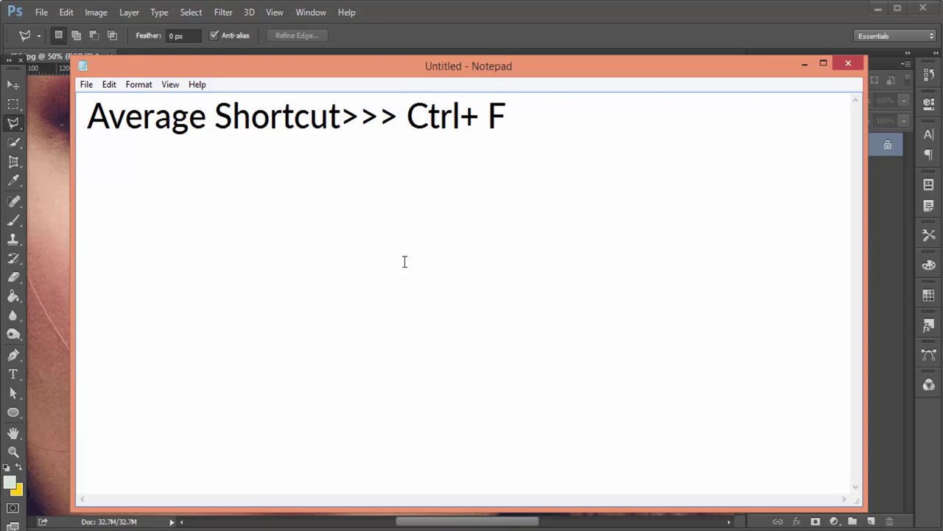
pyautogui.write('Desele')
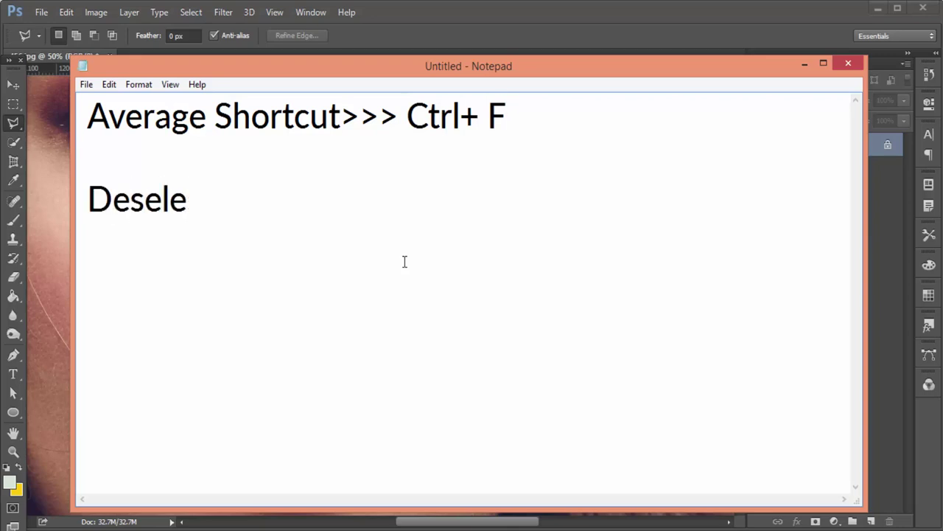
pyautogui.write('ct')
pyautogui.write(' ""')
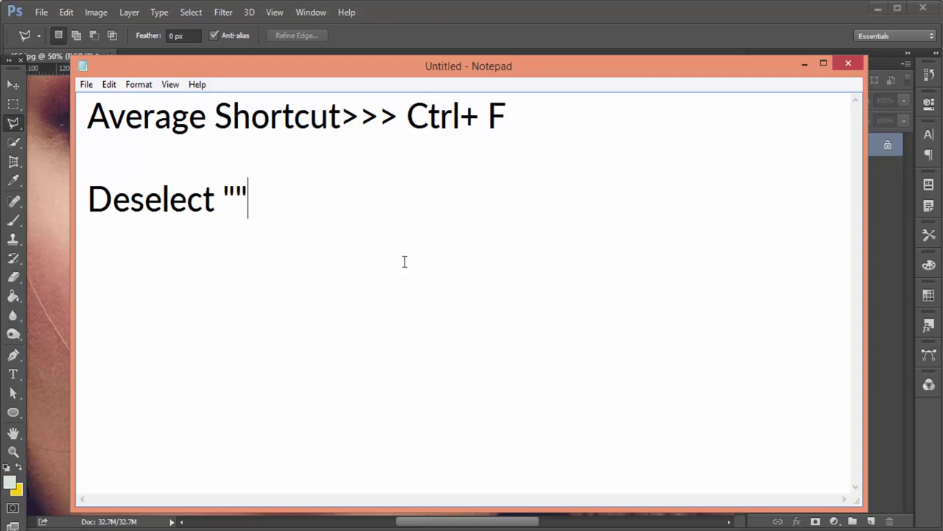
pyautogui.press('BackSpace')
pyautogui.press('BackSpace')
pyautogui.write('S')
pyautogui.write('hortcut')
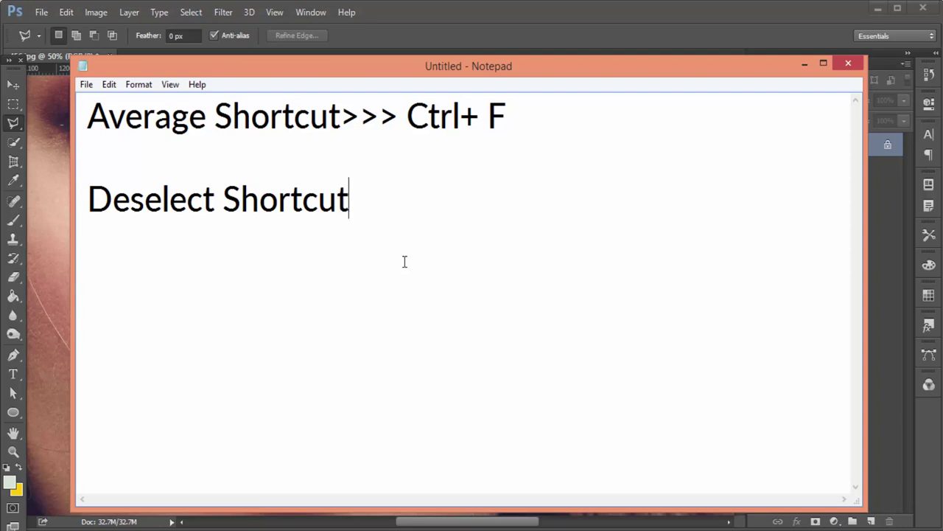
pyautogui.write('>>')
pyautogui.write(' Ctrl')
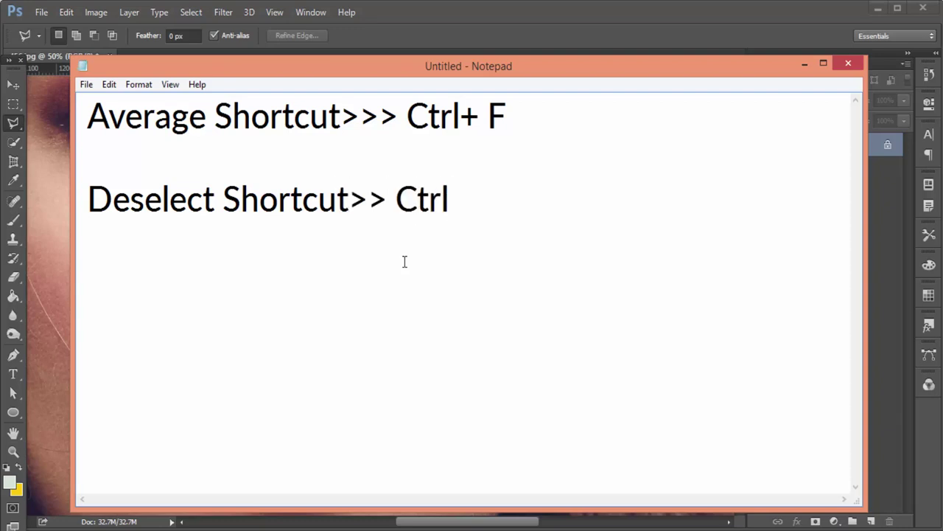
pyautogui.write('+D')
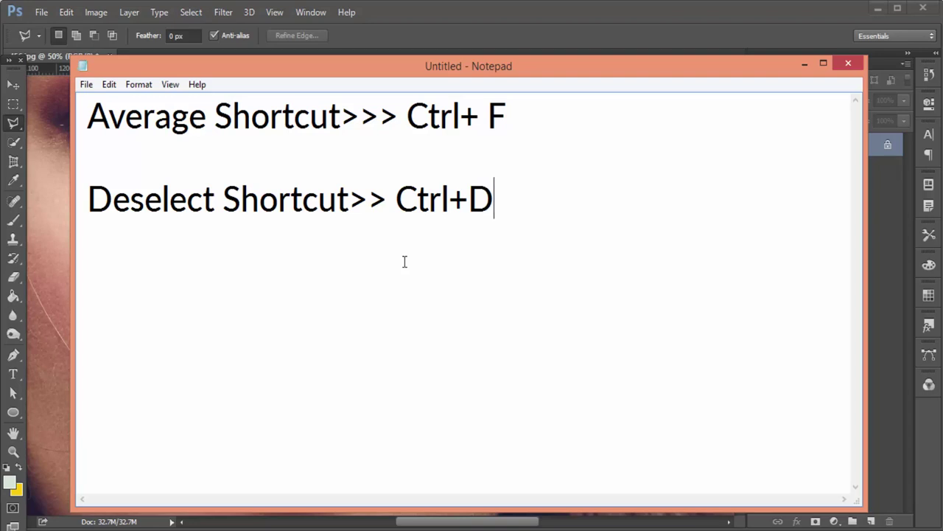
pyautogui.click(803, 64)
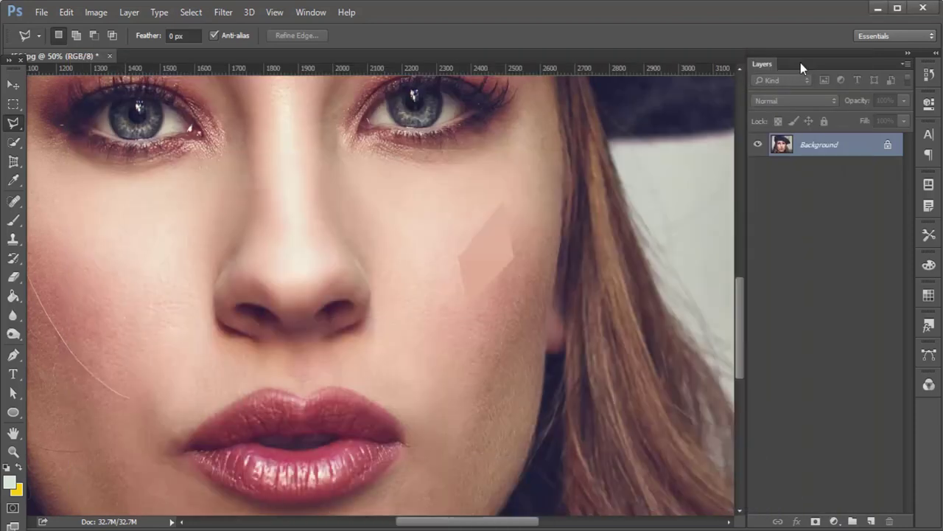
# Draw a triangle from the patch edge out toward the nose, then clear the selection
pyautogui.click(460, 255)
pyautogui.scroll(1, 404, 248)
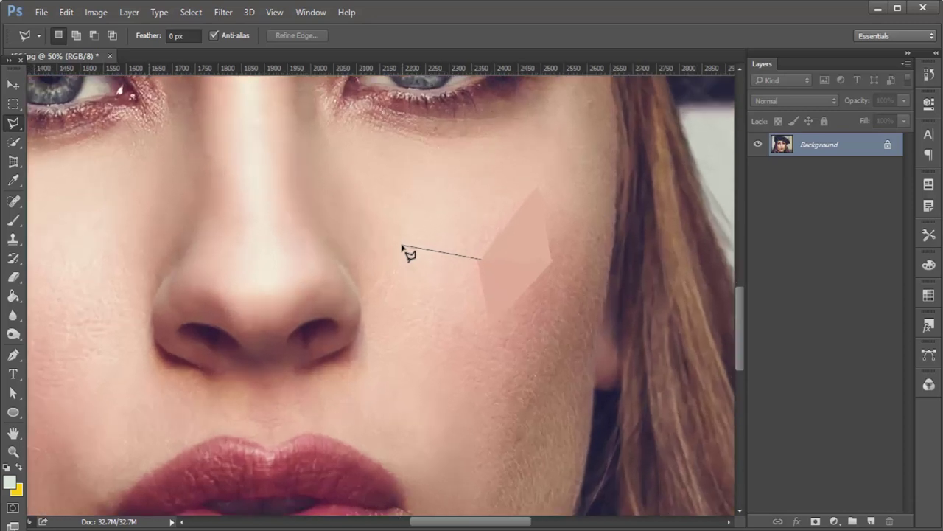
pyautogui.click(403, 246)
pyautogui.click(527, 201)
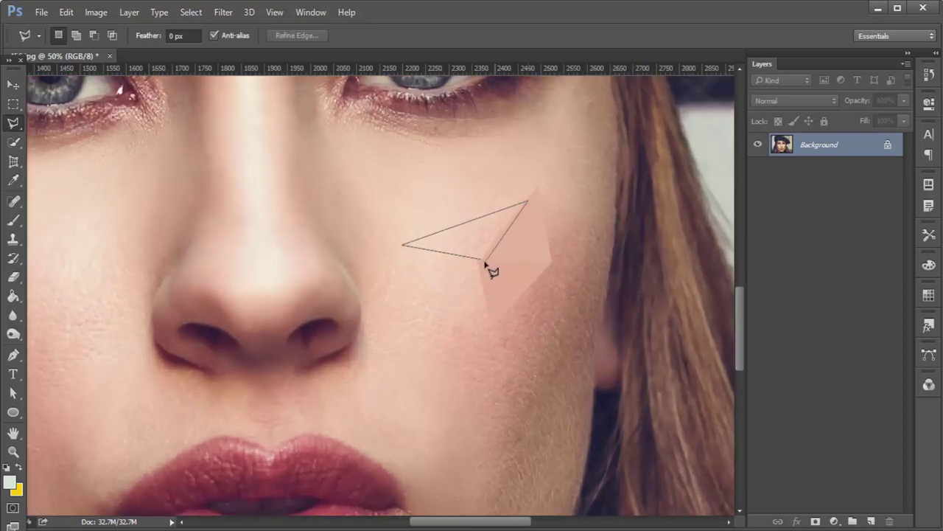
pyautogui.click(481, 260)
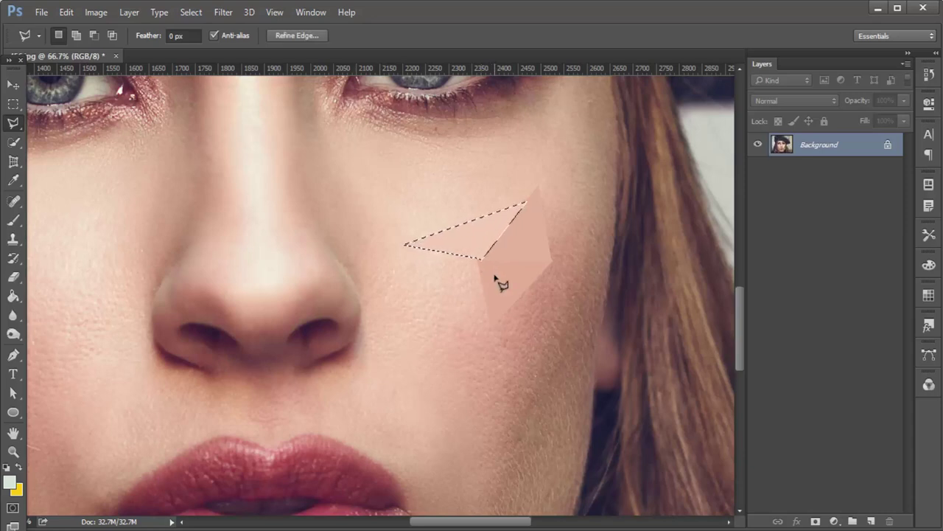
pyautogui.hotkey('ctrl', 'd')
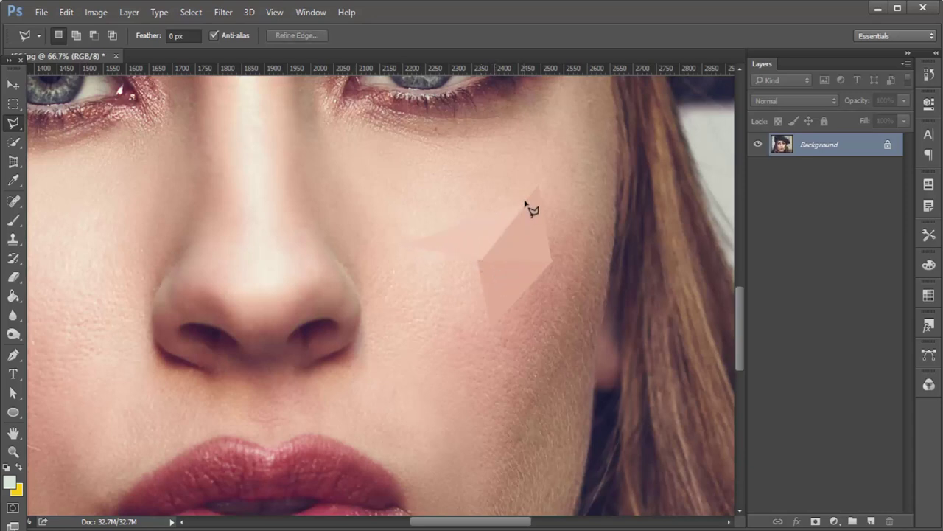
# Select another cheek triangle above the patch and deselect it
pyautogui.click(526, 199)
pyautogui.click(431, 172)
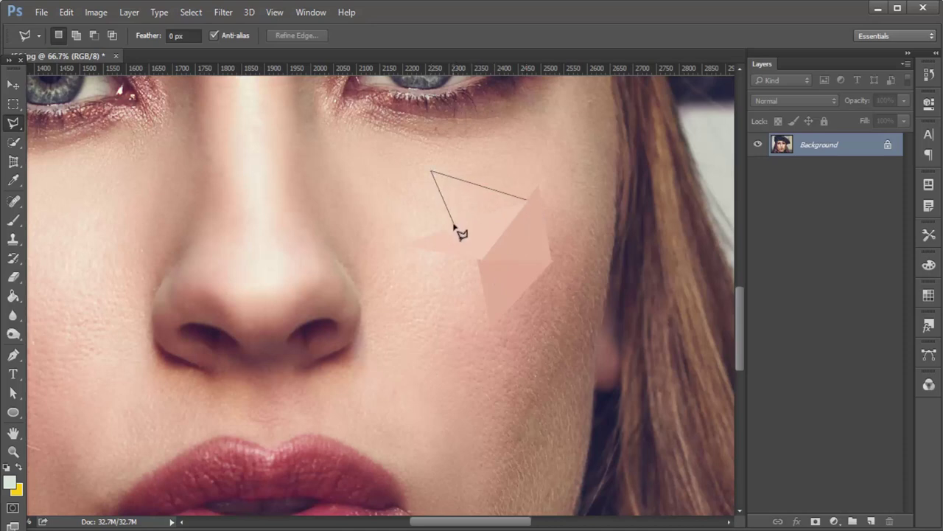
pyautogui.doubleClick(454, 227)
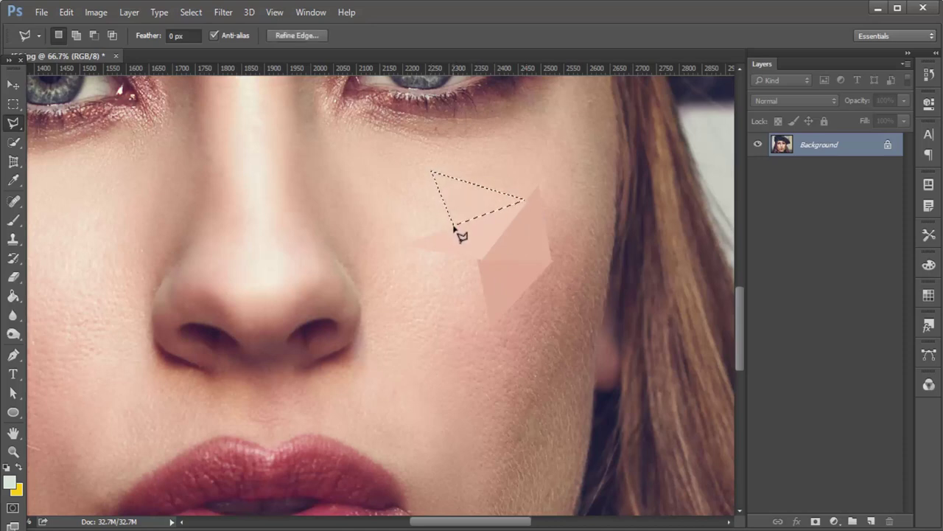
pyautogui.hotkey('ctrl', 'd')
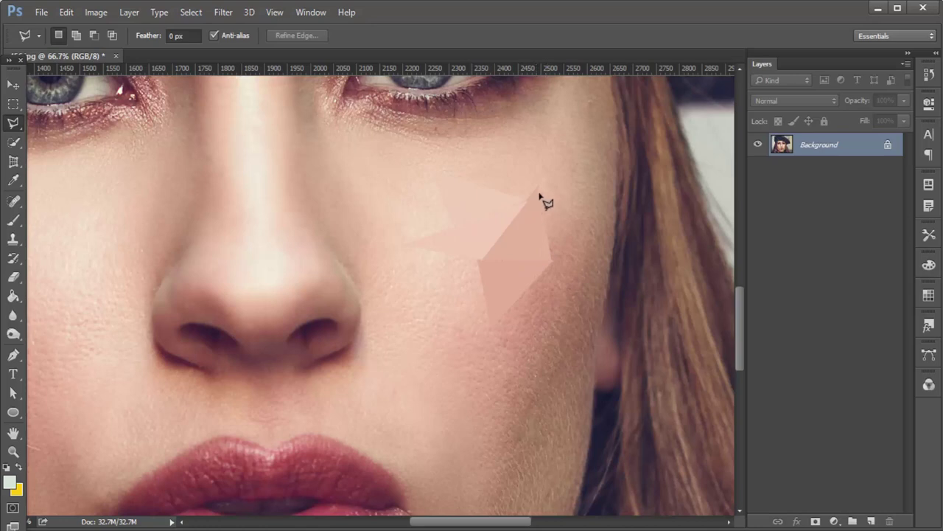
# Add a triangle beside the existing facet, averaged with Ctrl+F and deselected
pyautogui.click(538, 190)
pyautogui.click(593, 230)
pyautogui.doubleClick(551, 261)
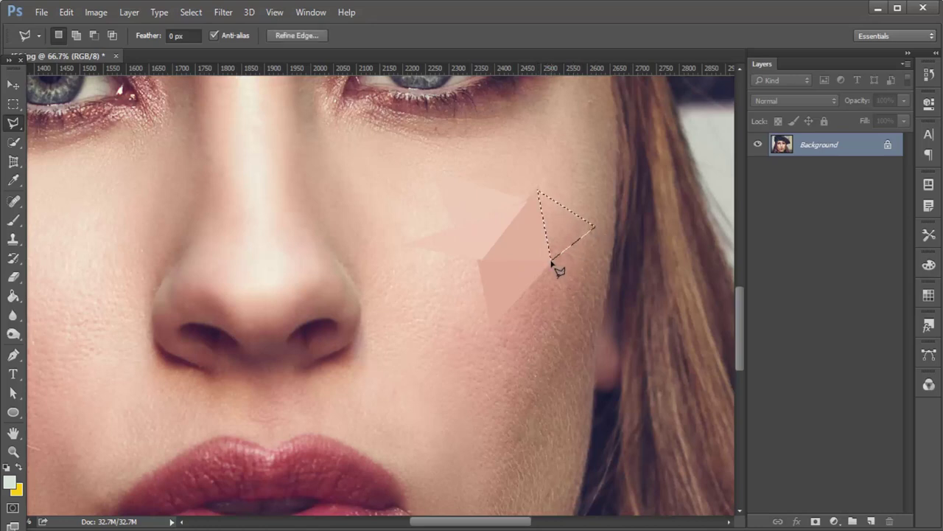
pyautogui.hotkey('ctrl', 'f')
pyautogui.hotkey('ctrl', 'd')
# Add two averaged triangles below the existing facets, using Ctrl+F and Ctrl+D
pyautogui.moveTo(476, 337); pyautogui.dragTo(508, 238)
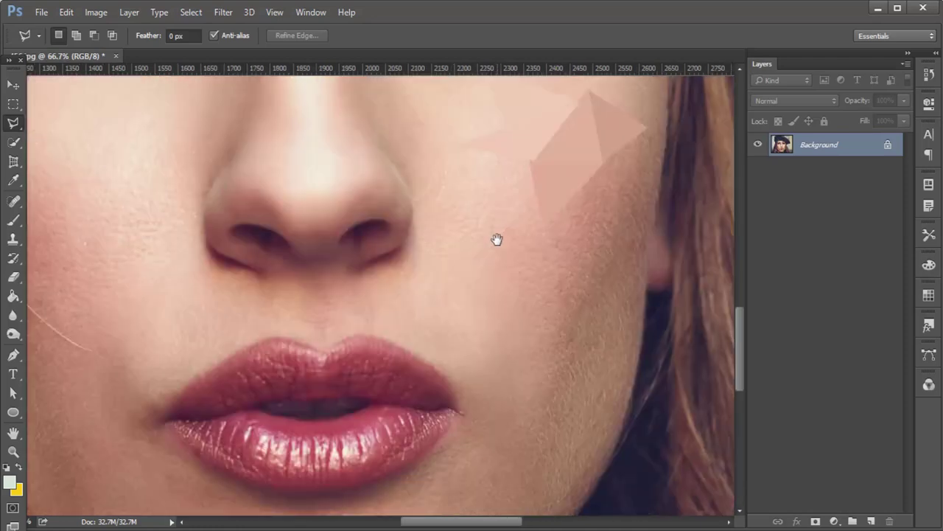
pyautogui.click(529, 158)
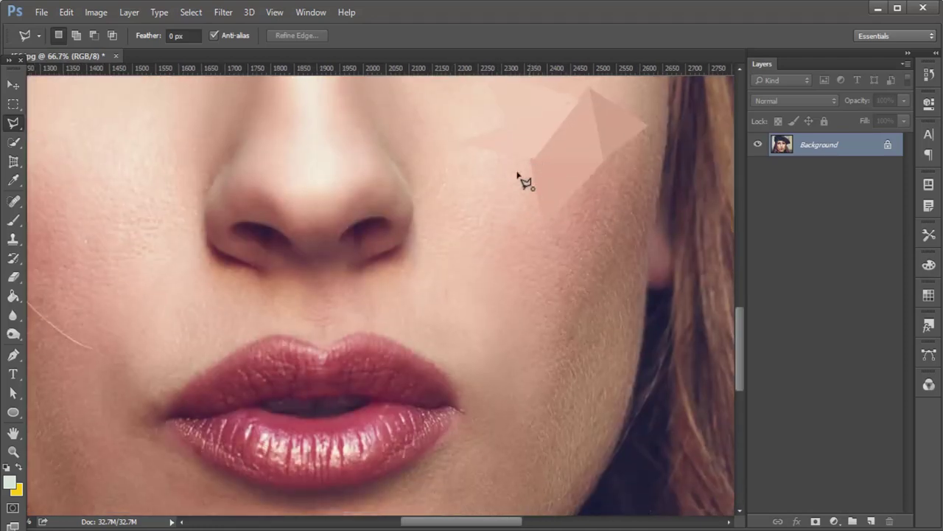
pyautogui.click(454, 218)
pyautogui.doubleClick(461, 142)
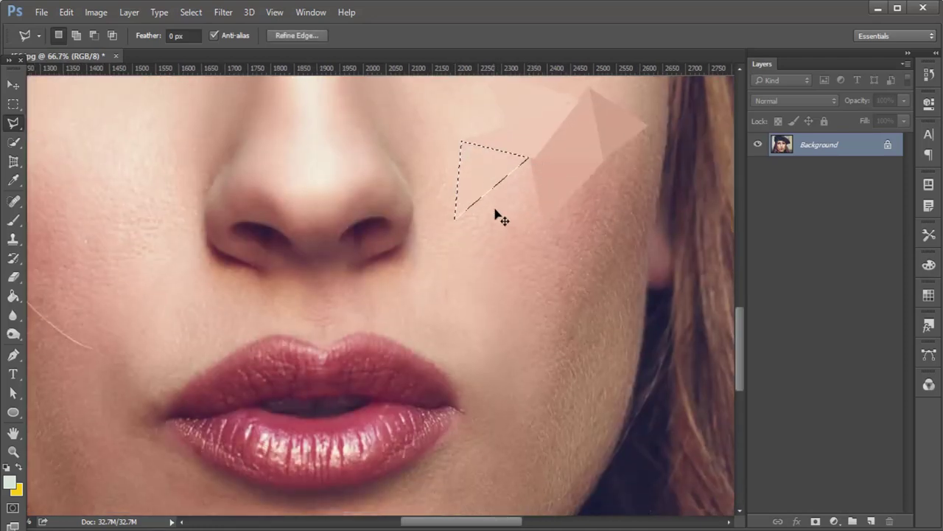
pyautogui.hotkey('ctrl', 'f')
pyautogui.hotkey('ctrl', 'd')
pyautogui.click(468, 208)
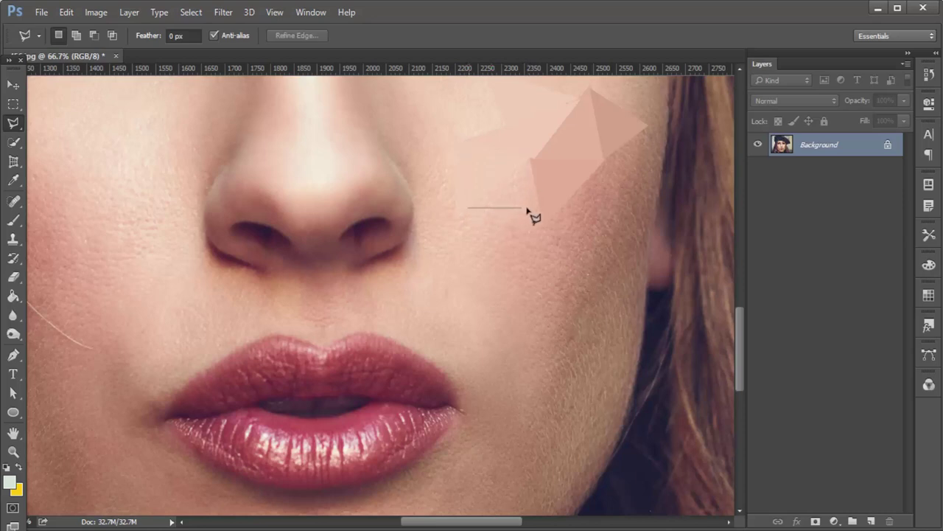
pyautogui.click(541, 213)
pyautogui.doubleClick(530, 157)
pyautogui.hotkey('ctrl', 'f')
pyautogui.hotkey('ctrl', 'd')
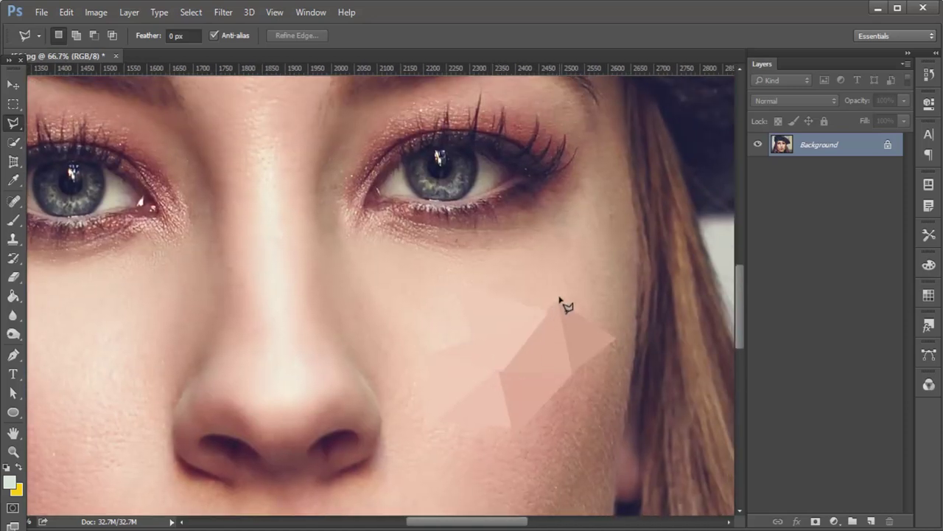
# Add flat-filled triangles below the eye and at the outer cheek edge
pyautogui.click(557, 298)
pyautogui.click(574, 223)
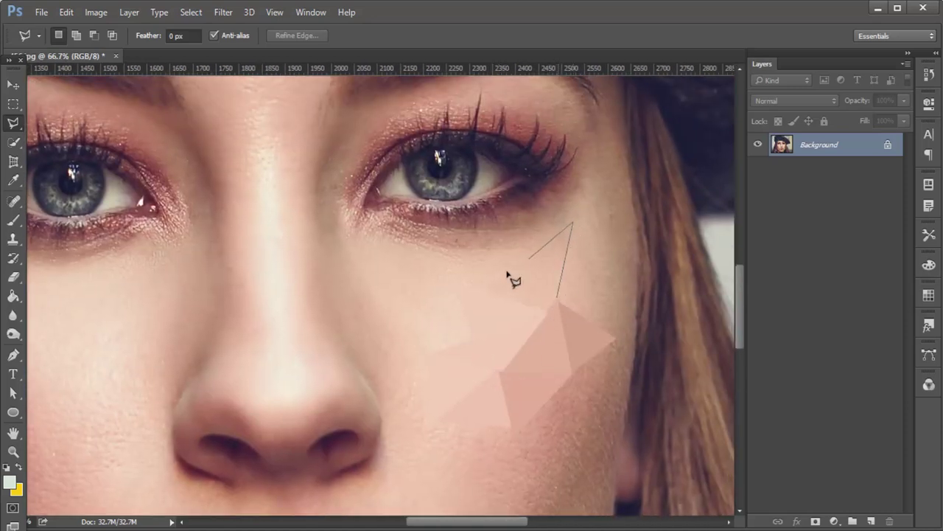
pyautogui.click(470, 289)
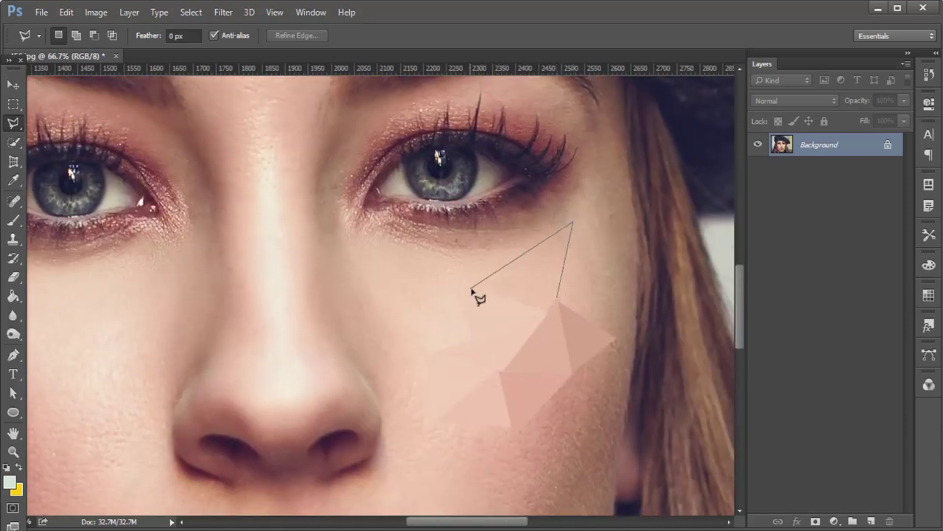
pyautogui.click(557, 316)
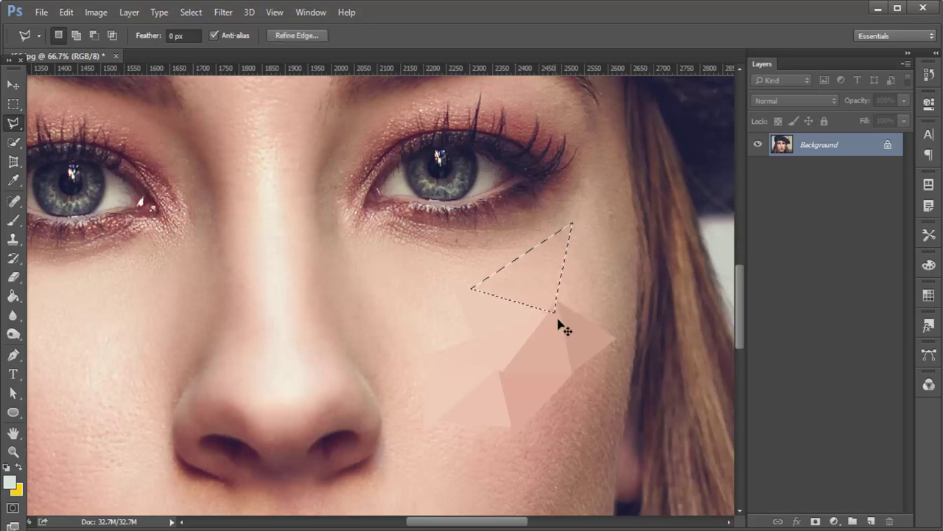
pyautogui.hotkey('alt', 'BackSpace')
pyautogui.hotkey('ctrl', 'd')
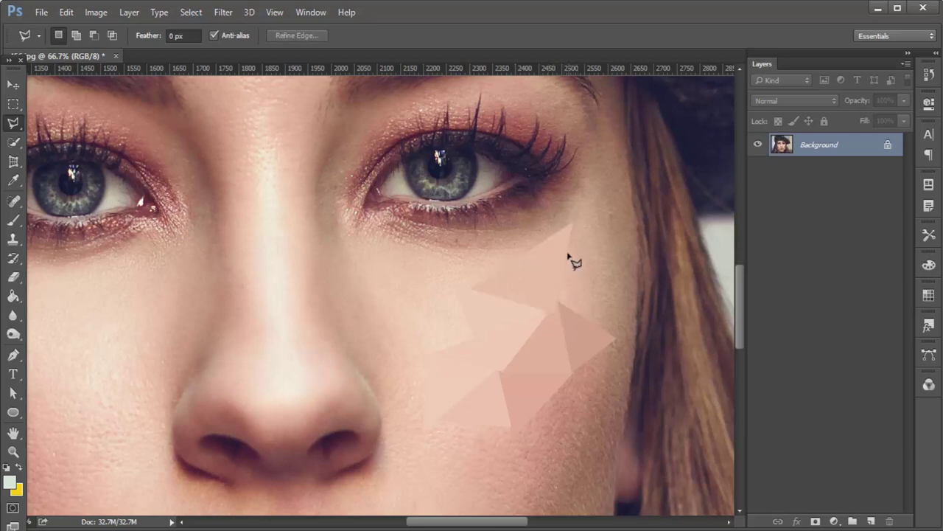
pyautogui.click(566, 252)
pyautogui.click(607, 332)
pyautogui.doubleClick(555, 300)
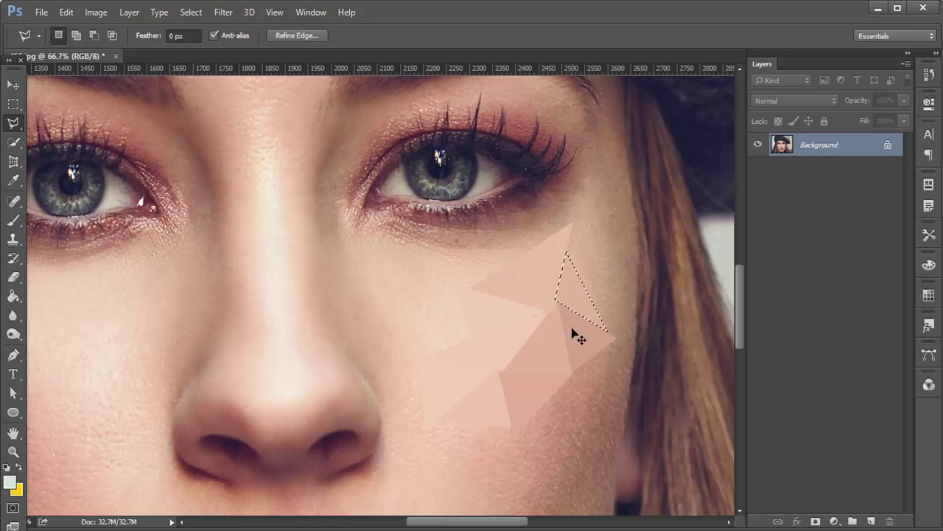
pyautogui.hotkey('alt', 'BackSpace')
pyautogui.hotkey('ctrl', 'd')
# Add flat-filled triangles toward the nose side and on the lower cheek
pyautogui.click(451, 282)
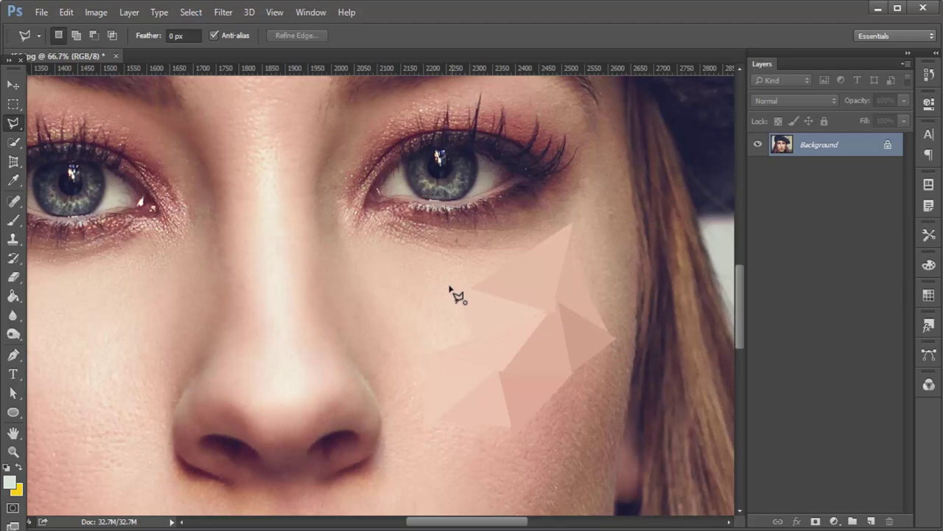
pyautogui.click(424, 357)
pyautogui.doubleClick(475, 343)
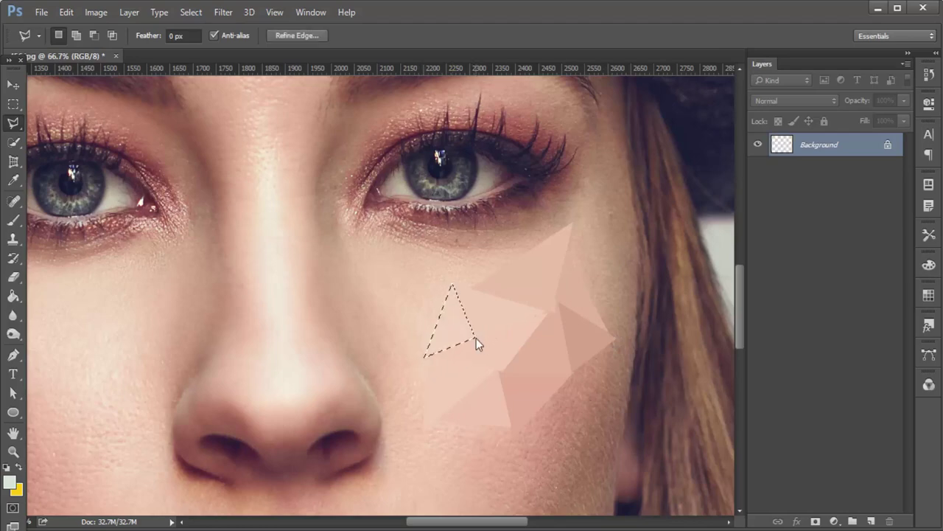
pyautogui.hotkey('alt', 'BackSpace')
pyautogui.hotkey('ctrl', 'd')
pyautogui.moveTo(551, 385); pyautogui.dragTo(485, 223)
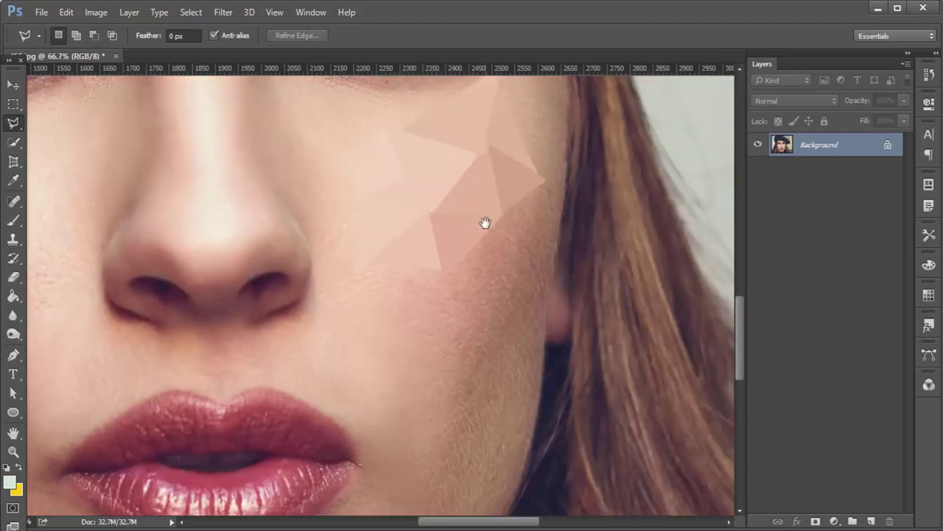
pyautogui.click(442, 270)
pyautogui.click(473, 353)
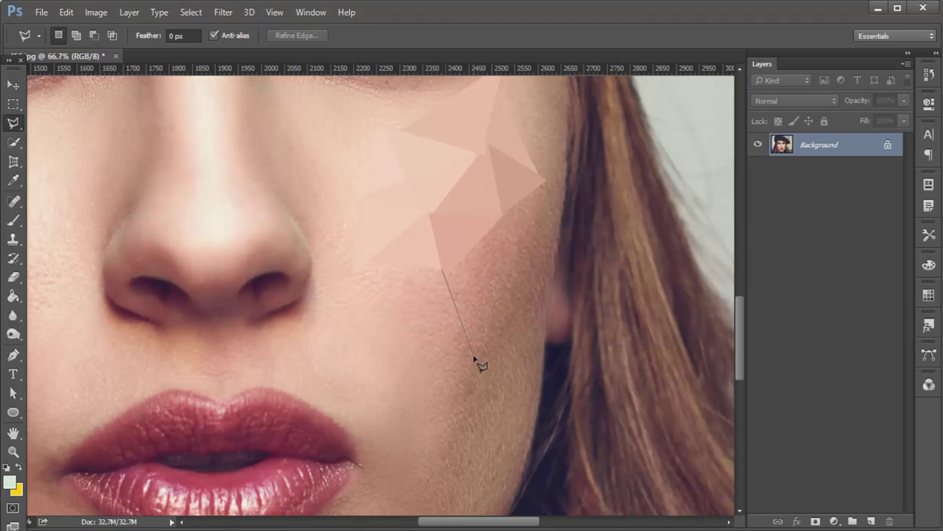
pyautogui.doubleClick(504, 217)
pyautogui.hotkey('alt', 'BackSpace')
pyautogui.hotkey('ctrl', 'd')
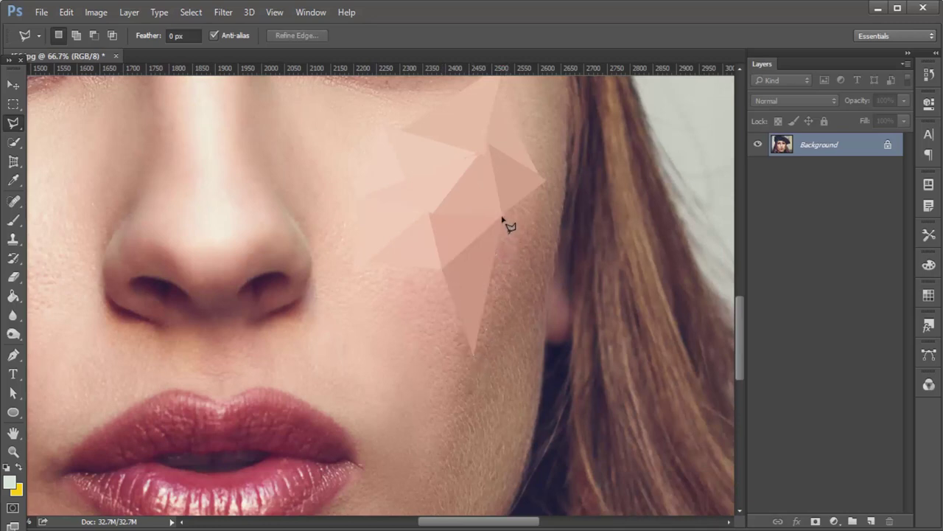
# Add averaged triangles near the hairline and a narrow one reaching toward the jaw
pyautogui.click(504, 214)
pyautogui.click(502, 216)
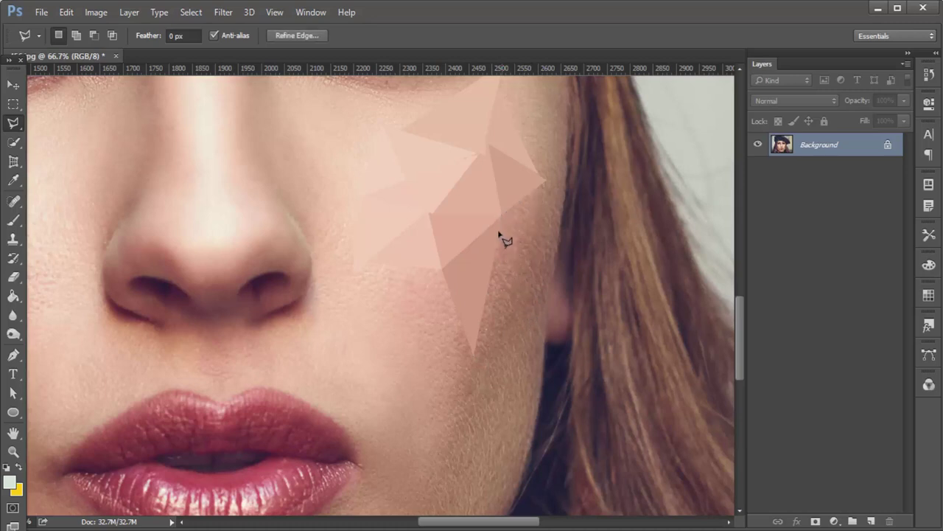
pyautogui.hotkey('ctrl', 'f')
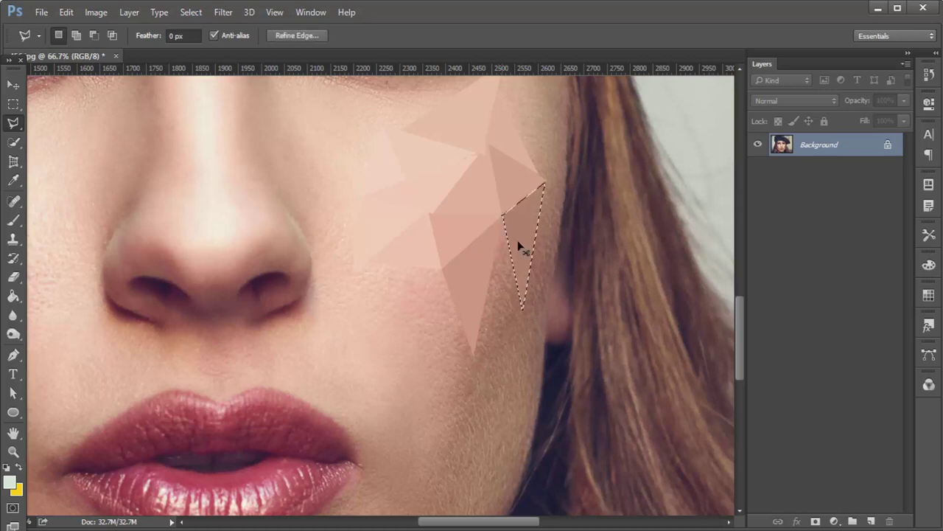
pyautogui.hotkey('ctrl', 'd')
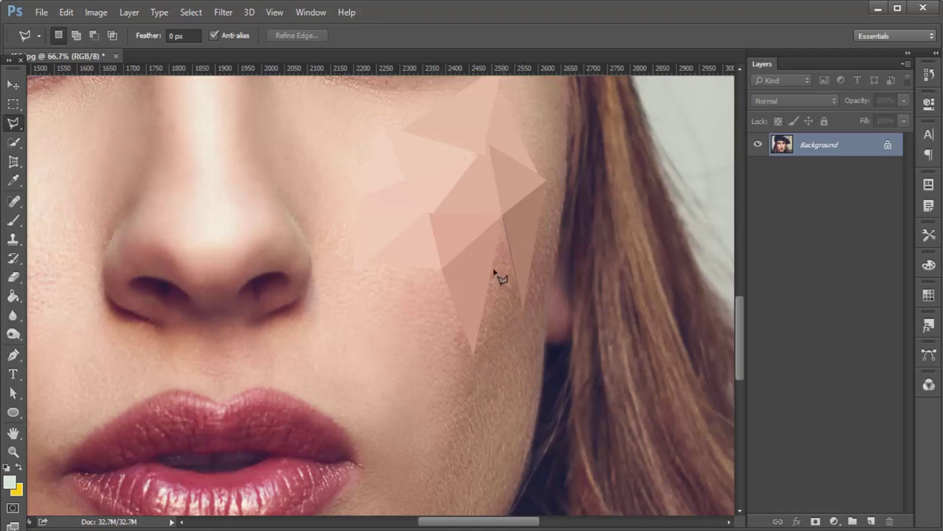
pyautogui.doubleClick(476, 353)
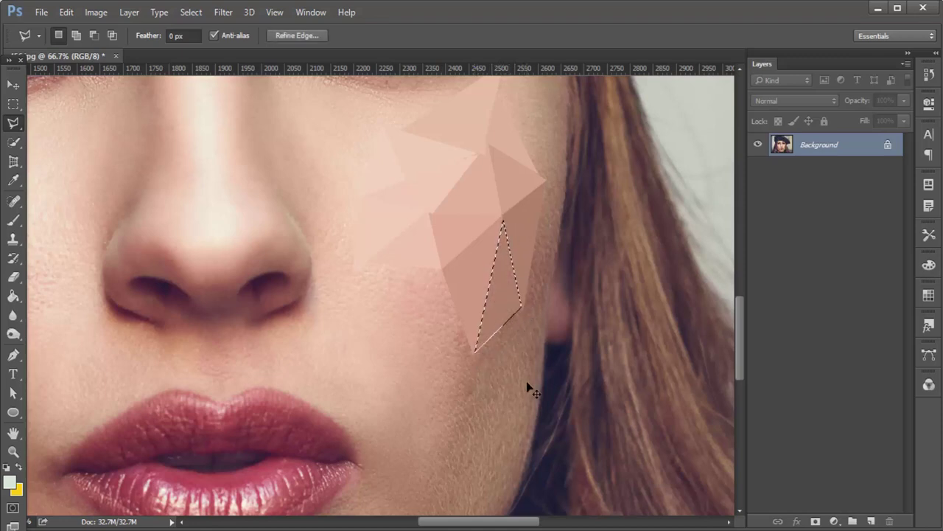
pyautogui.hotkey('ctrl', 'f')
pyautogui.hotkey('ctrl', 'd')
# Add two averaged triangles just under the eye, deselecting after each
pyautogui.moveTo(511, 175); pyautogui.dragTo(463, 298)
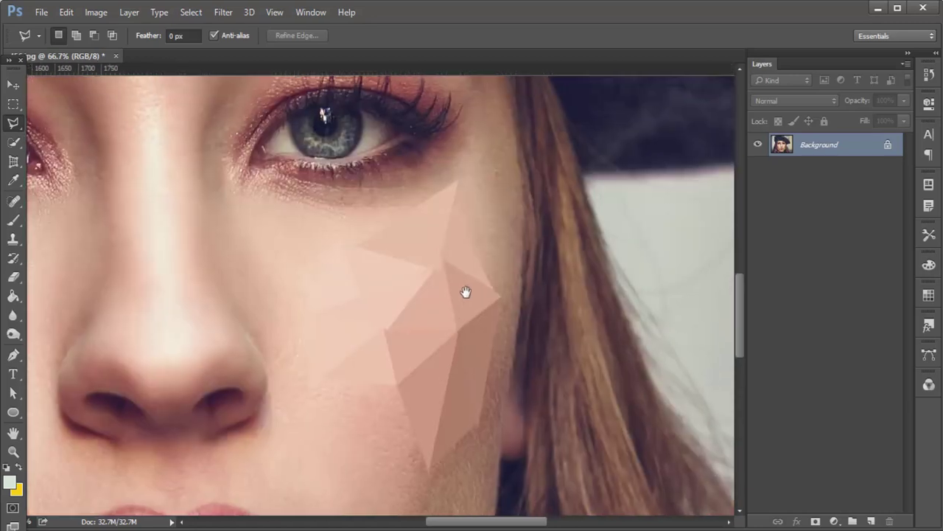
pyautogui.click(459, 182)
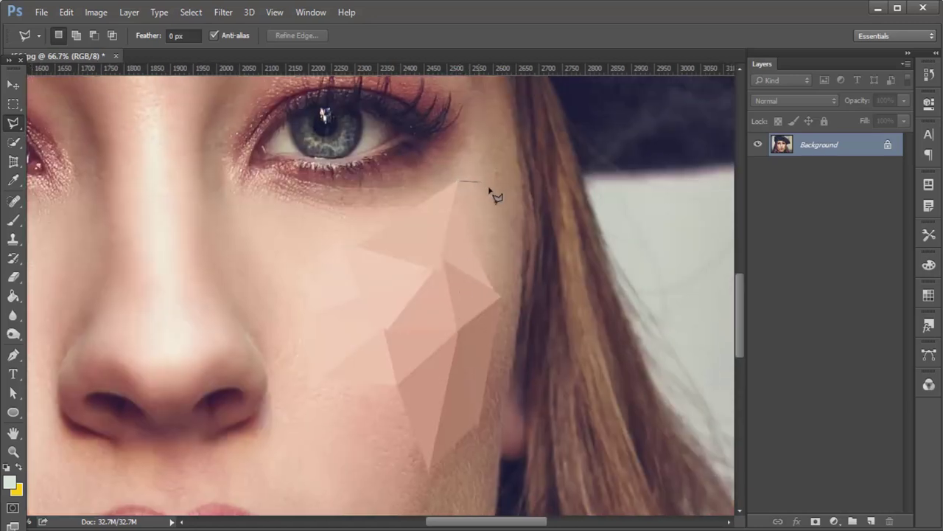
pyautogui.click(525, 222)
pyautogui.doubleClick(452, 216)
pyautogui.hotkey('ctrl', 'f')
pyautogui.hotkey('ctrl', 'd')
pyautogui.click(456, 184)
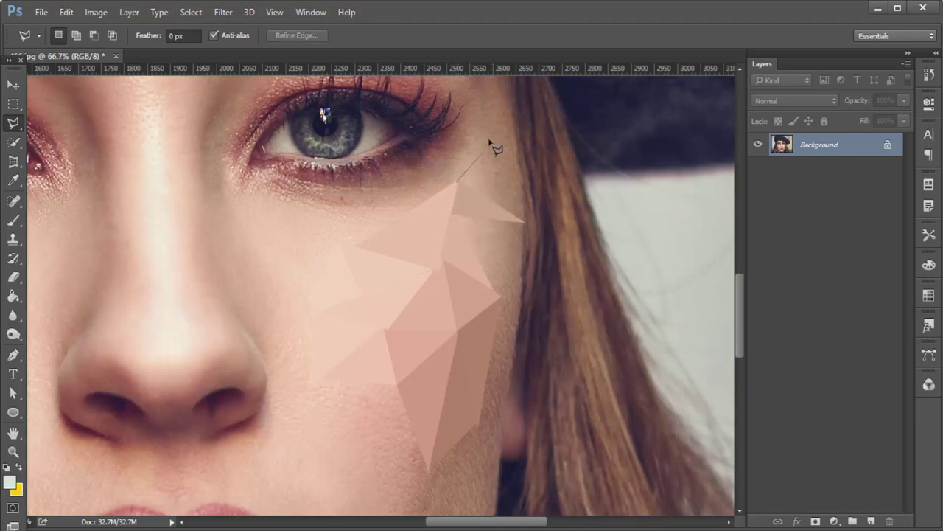
pyautogui.doubleClick(501, 210)
pyautogui.hotkey('ctrl', 'f')
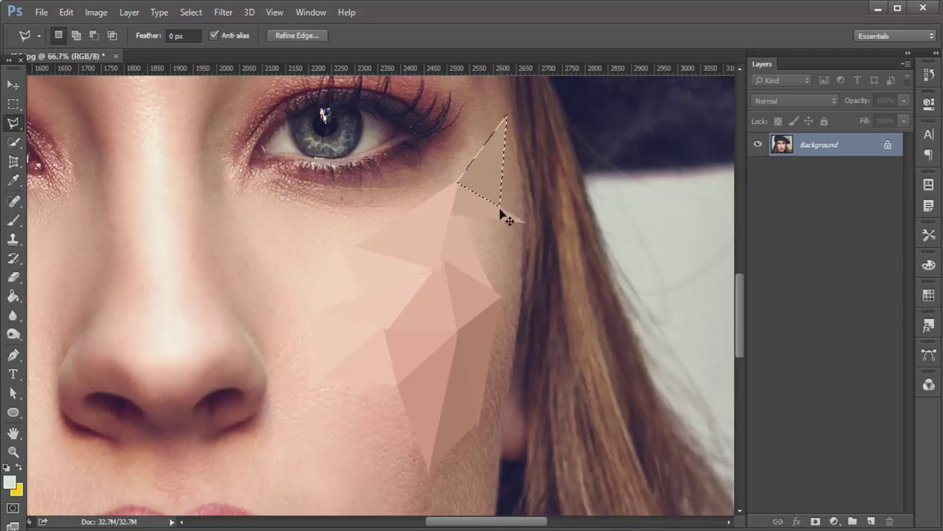
pyautogui.hotkey('ctrl', 'd')
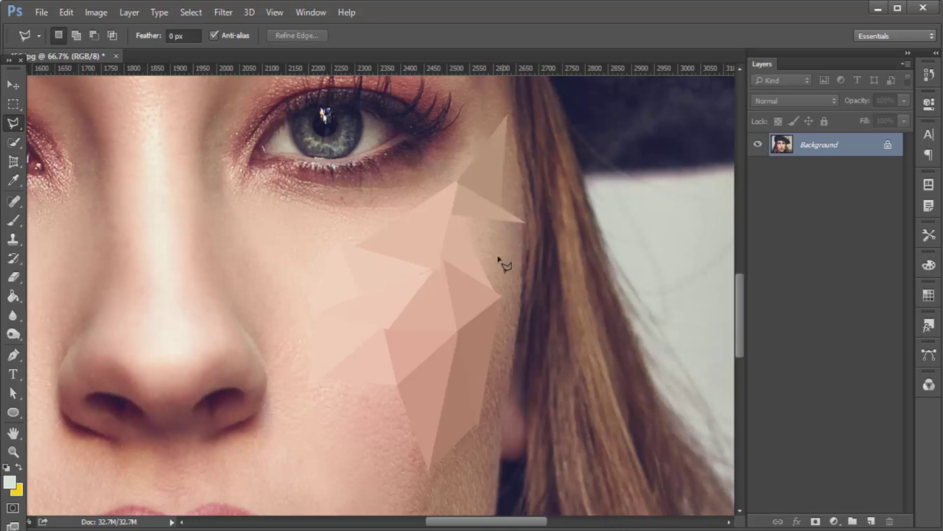
# Add averaged triangles along the upper facet edge and beside the hair
pyautogui.click(502, 222)
pyautogui.click(495, 294)
pyautogui.doubleClick(452, 213)
pyautogui.hotkey('ctrl', 'f')
pyautogui.hotkey('ctrl', 'd')
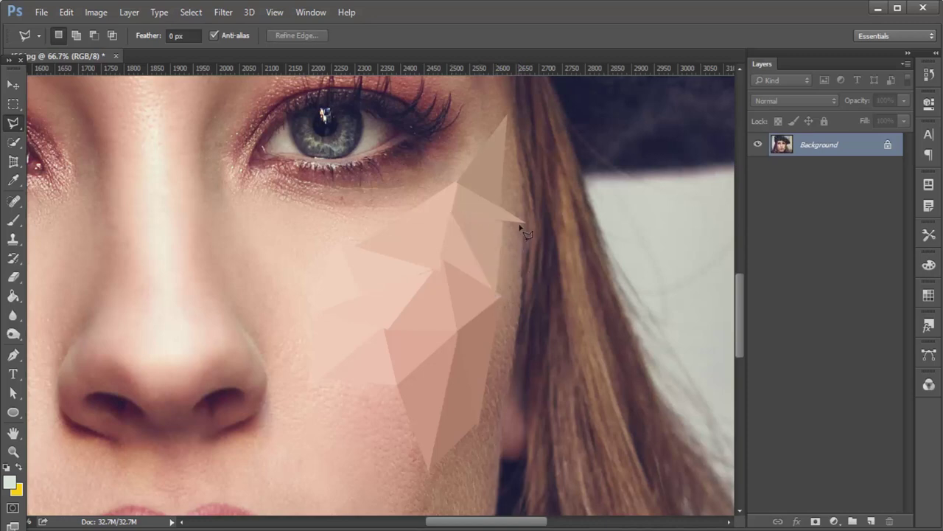
pyautogui.doubleClick(524, 280)
pyautogui.hotkey('ctrl', 'f')
pyautogui.hotkey('ctrl', 'd')
# Add two adjoining averaged triangles on the lower cheek
pyautogui.moveTo(544, 354); pyautogui.dragTo(506, 280)
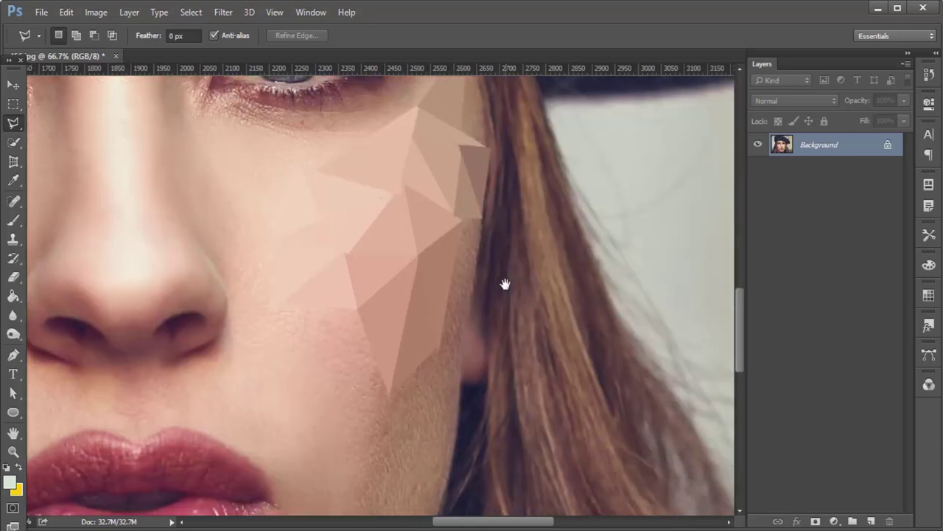
pyautogui.click(355, 309)
pyautogui.click(331, 423)
pyautogui.doubleClick(389, 402)
pyautogui.hotkey('ctrl', 'f')
pyautogui.hotkey('ctrl', 'd')
pyautogui.click(290, 310)
pyautogui.click(336, 405)
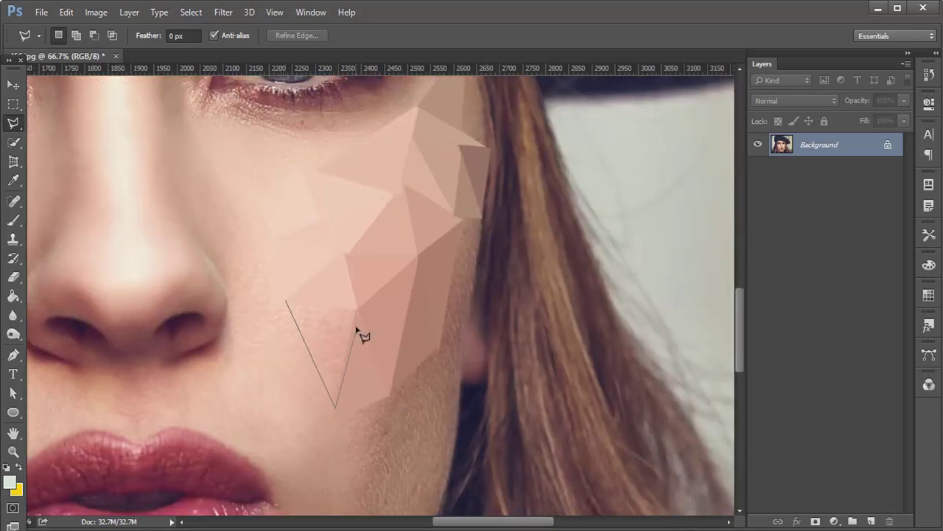
pyautogui.doubleClick(357, 311)
pyautogui.hotkey('ctrl', 'f')
pyautogui.hotkey('ctrl', 'd')
# Fill another lower-cheek facet with Average, then select the next cheek triangle
pyautogui.click(281, 302)
pyautogui.click(274, 394)
pyautogui.doubleClick(332, 398)
pyautogui.hotkey('ctrl', 'f')
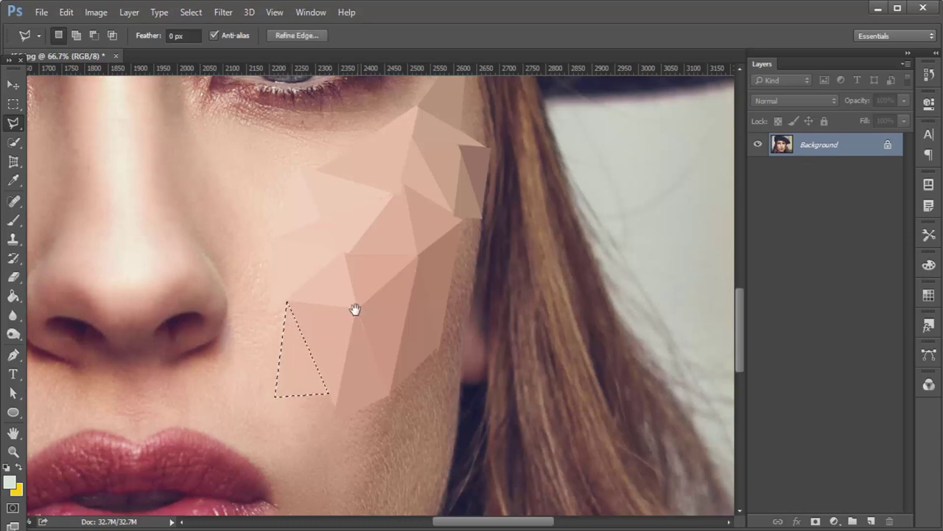
pyautogui.hotkey('ctrl', 'd')
pyautogui.scroll(3, 255, 364)
pyautogui.click(253, 316)
pyautogui.click(219, 233)
pyautogui.doubleClick(217, 335)
# Average-fill the current facet and a new triangle below the eye
pyautogui.hotkey('ctrl', 'f')
pyautogui.hotkey('ctrl', 'd')
pyautogui.click(219, 236)
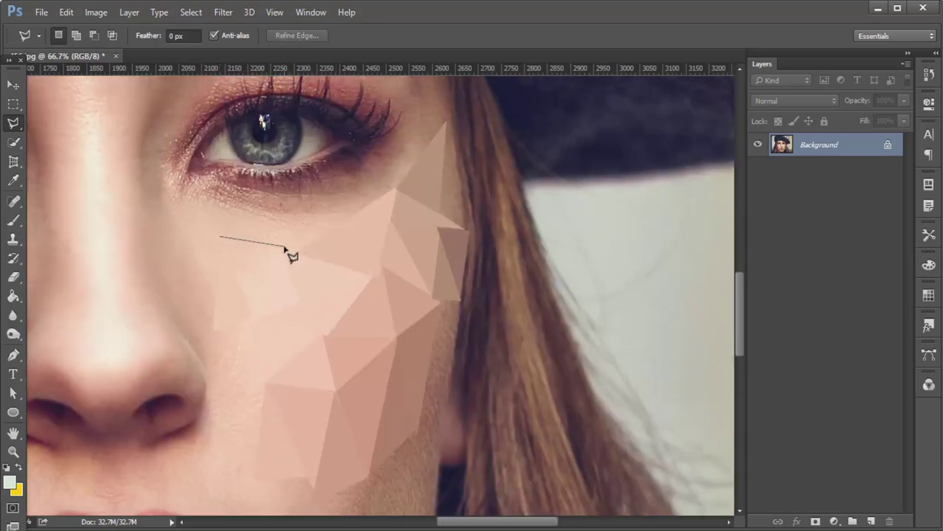
pyautogui.doubleClick(252, 302)
pyautogui.hotkey('ctrl', 'f')
pyautogui.hotkey('ctrl', 'd')
# Fill two jaw facets along the hair edge with their averaged colour
pyautogui.scroll(-2, 295, 280)
pyautogui.hscroll(2, 354, 257)
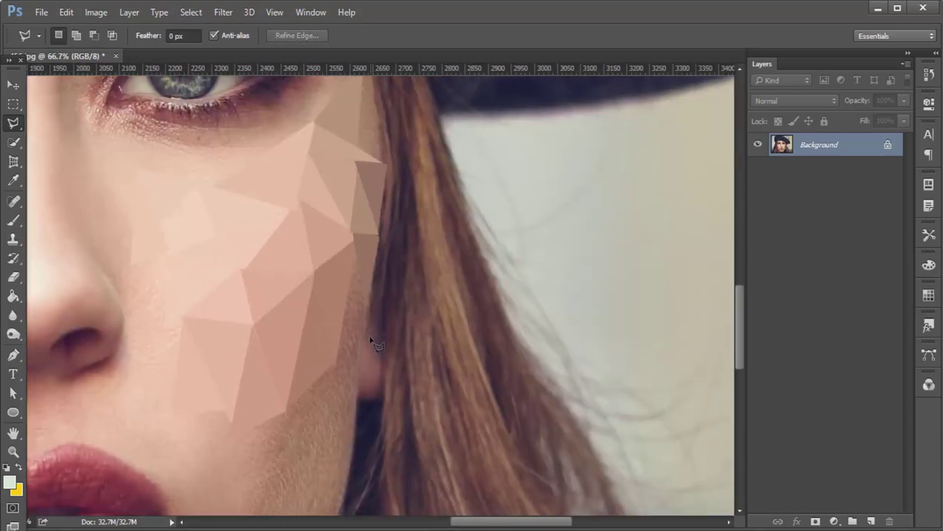
pyautogui.doubleClick(365, 290)
pyautogui.hotkey('ctrl', 'f')
pyautogui.hotkey('ctrl', 'd')
pyautogui.scroll(-2, 366, 295)
pyautogui.hscroll(-1, 366, 294)
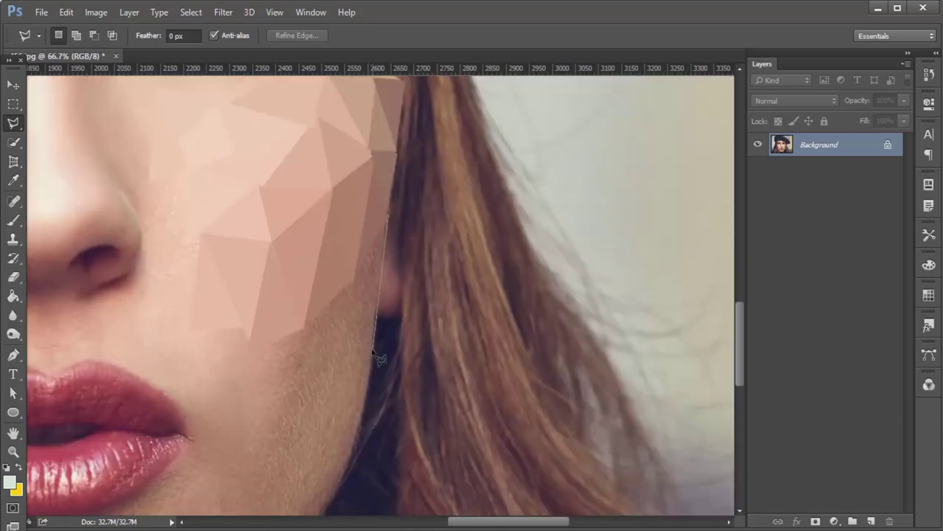
pyautogui.click(361, 273)
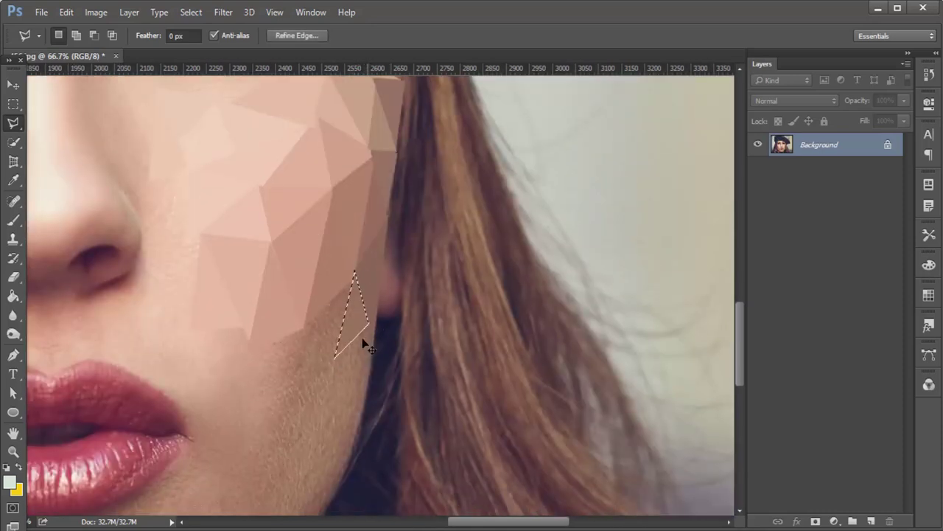
pyautogui.hotkey('ctrl', 'd')
# Shift the view toward the eye and hat, then add an averaged facet below the eye
pyautogui.moveTo(362, 359); pyautogui.dragTo(321, 360)
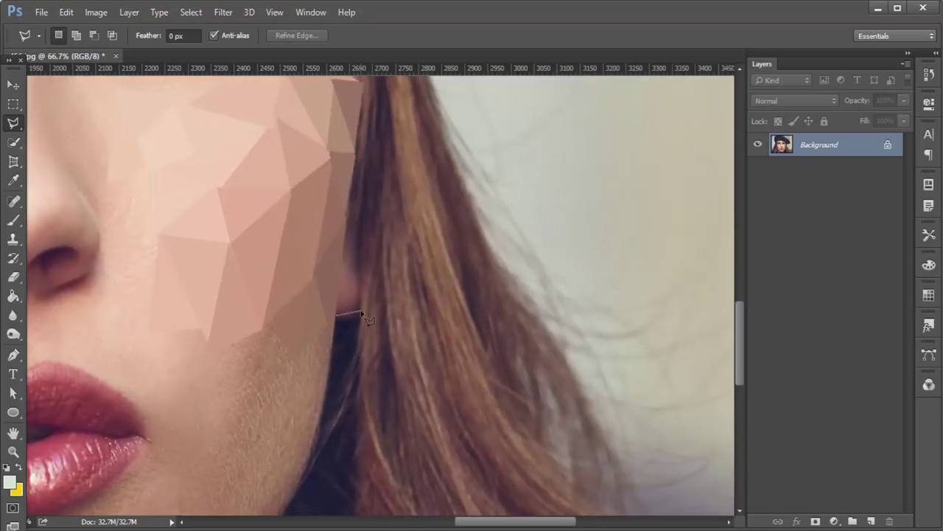
pyautogui.moveTo(323, 206); pyautogui.dragTo(299, 377)
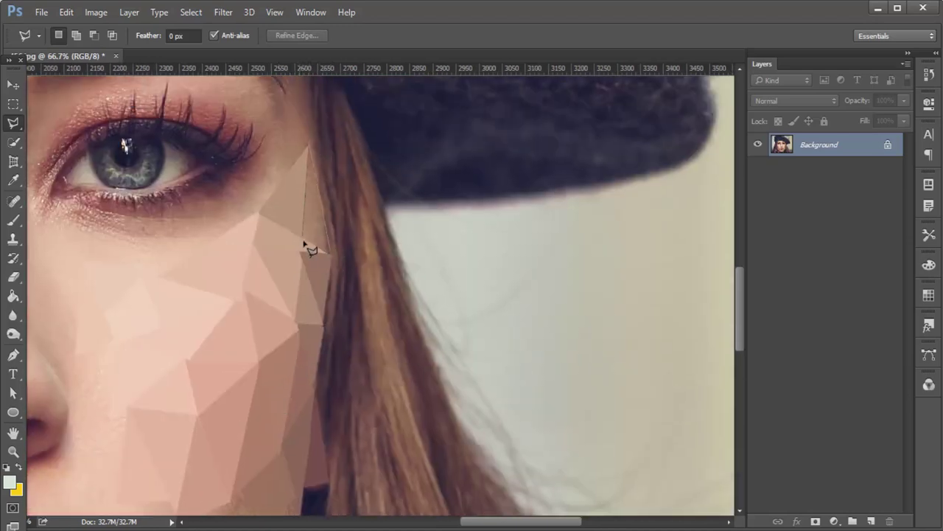
pyautogui.doubleClick(332, 258)
pyautogui.moveTo(317, 140); pyautogui.dragTo(343, 258)
pyautogui.hotkey('ctrl', 'd')
# Average-fill a triangle beside the hat and discard an unfinished outline there
pyautogui.click(342, 271)
pyautogui.click(331, 169)
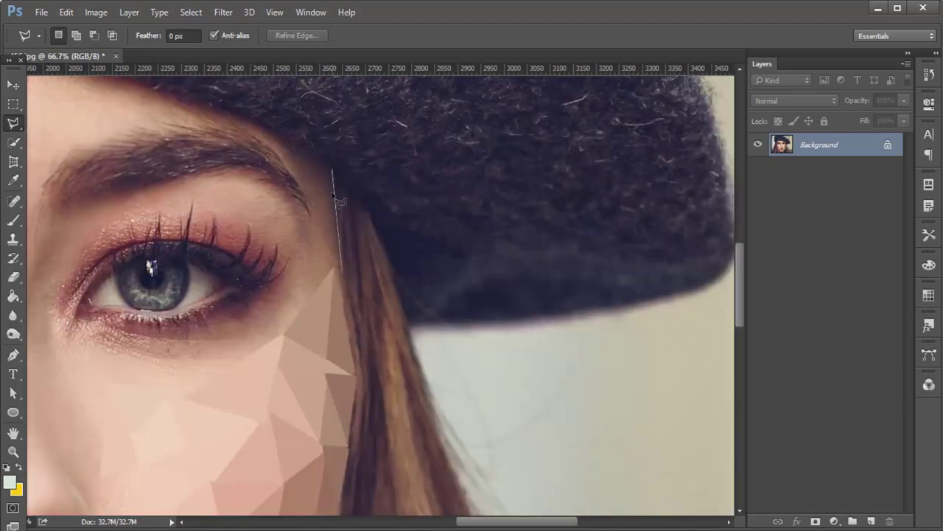
pyautogui.doubleClick(309, 300)
pyautogui.hotkey('ctrl', 'f')
pyautogui.hotkey('ctrl', 'd')
pyautogui.moveTo(307, 375); pyautogui.dragTo(378, 475)
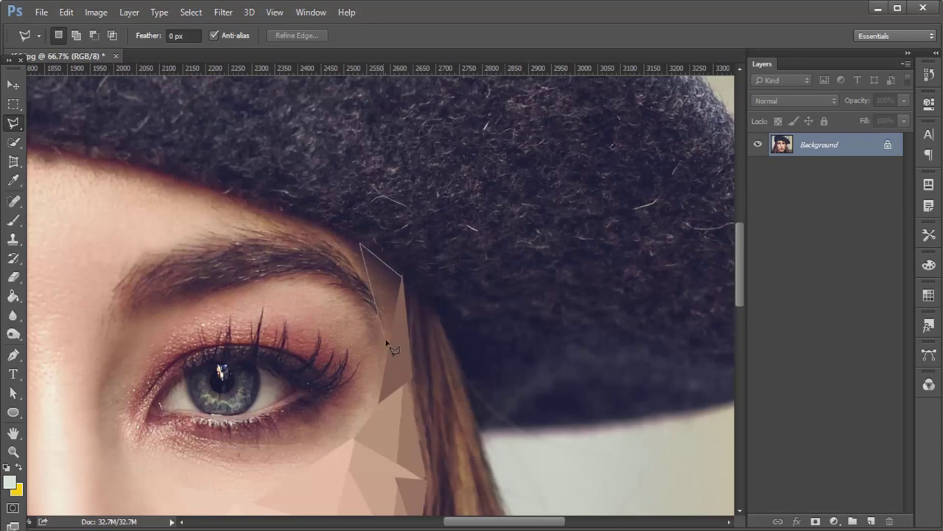
pyautogui.press('Escape')
# Outline a cheek triangle beside the nose
pyautogui.scroll(-10, 374, 332)
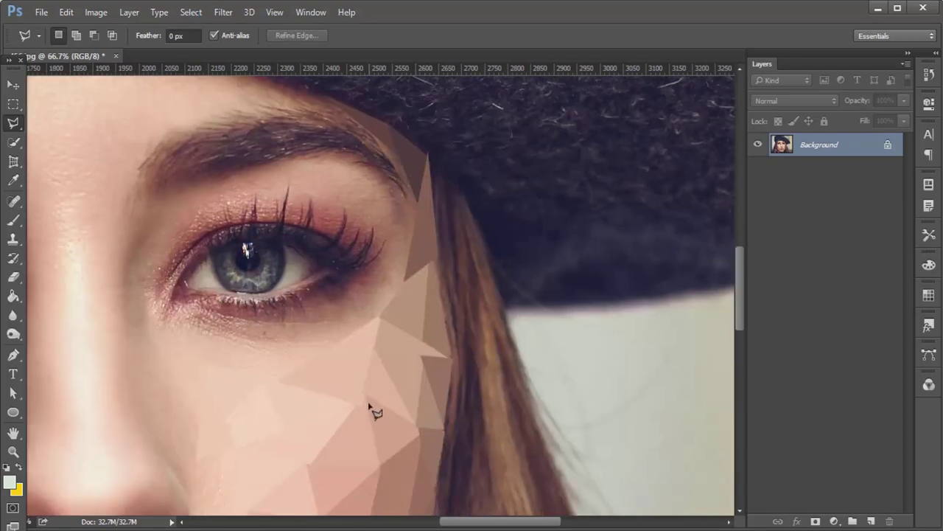
pyautogui.click(324, 303)
pyautogui.click(281, 381)
pyautogui.doubleClick(328, 382)
# Average-fill the nose-side triangle and a first lower-cheek triangle
pyautogui.hotkey('ctrl', 'f')
pyautogui.hotkey('ctrl', 'd')
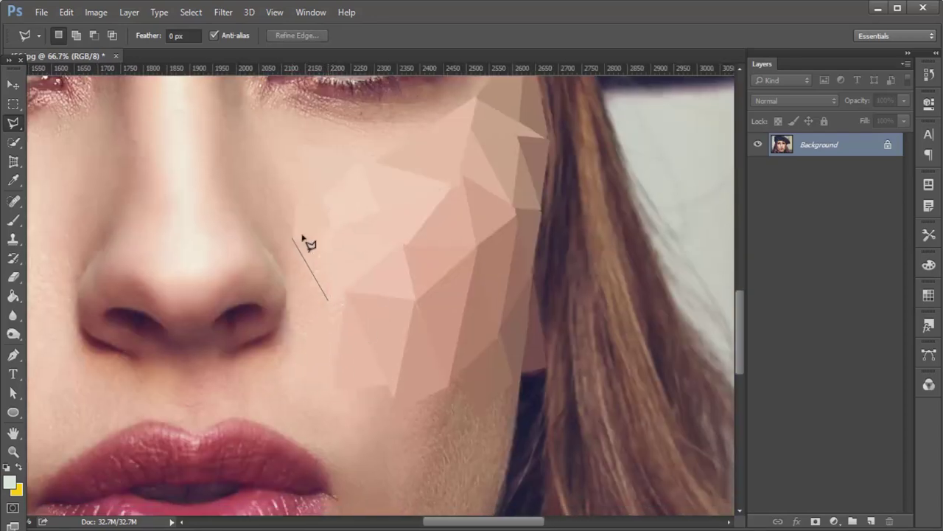
pyautogui.moveTo(437, 429); pyautogui.dragTo(442, 305)
pyautogui.doubleClick(437, 309)
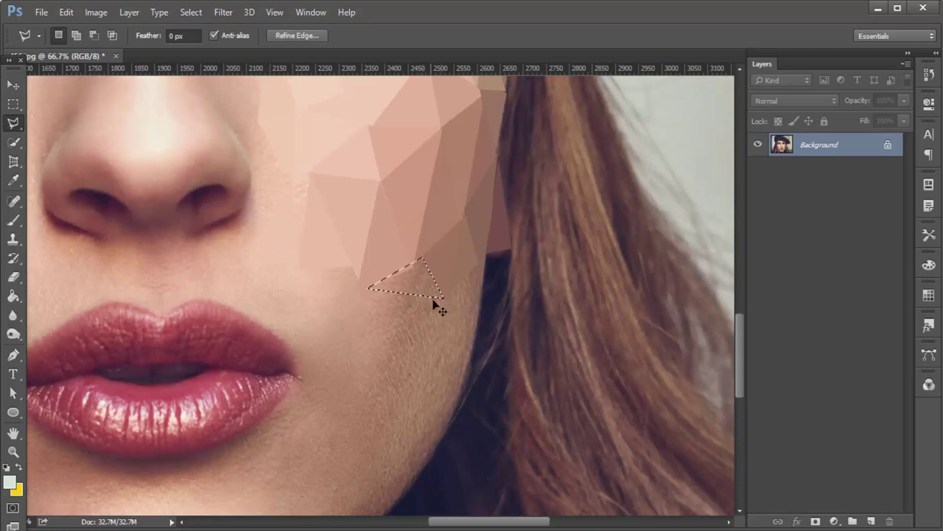
pyautogui.hotkey('ctrl', 'f')
pyautogui.hotkey('ctrl', 'd')
# Add two more averaged triangles on the lower cheek
pyautogui.doubleClick(448, 309)
pyautogui.hotkey('ctrl', 'f')
pyautogui.hotkey('ctrl', 'd')
pyautogui.click(389, 378)
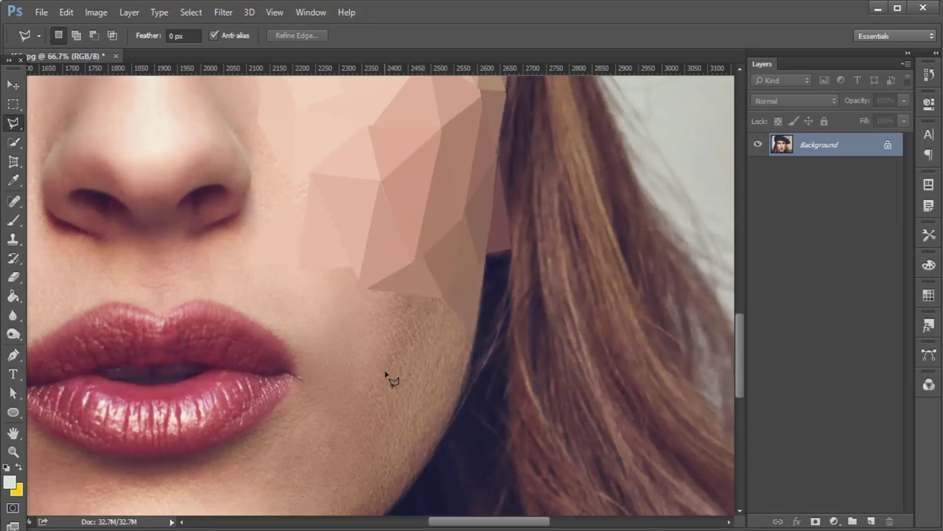
pyautogui.doubleClick(475, 339)
pyautogui.hotkey('ctrl', 'f')
pyautogui.hotkey('ctrl', 'd')
# Fill two triangles on the jaw with their averaged colour
pyautogui.click(475, 339)
pyautogui.click(462, 398)
pyautogui.doubleClick(413, 366)
pyautogui.hotkey('ctrl', 'f')
pyautogui.hotkey('ctrl', 'd')
pyautogui.click(413, 366)
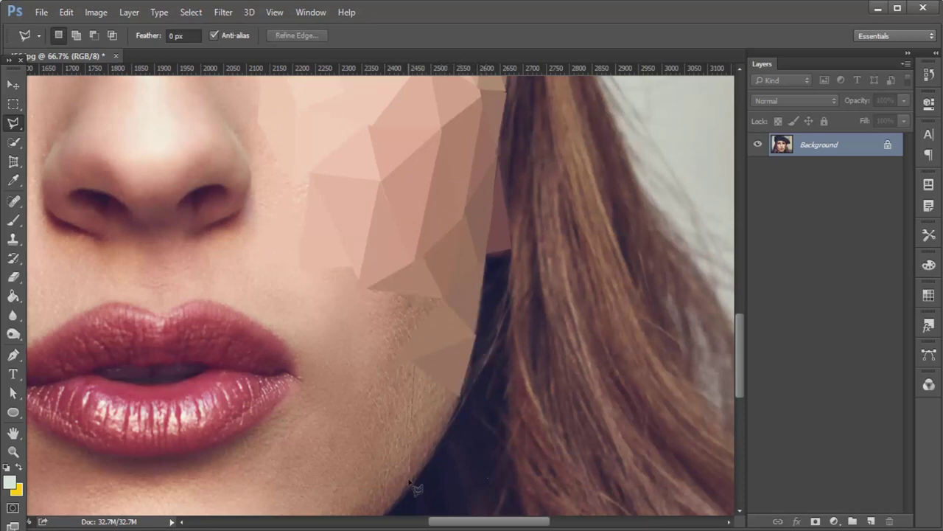
pyautogui.doubleClick(440, 446)
pyautogui.hotkey('ctrl', 'f')
pyautogui.hotkey('ctrl', 'd')
# Average-fill two more facets further along the jaw
pyautogui.doubleClick(445, 440)
pyautogui.hotkey('ctrl', 'f')
pyautogui.hotkey('ctrl', 'd')
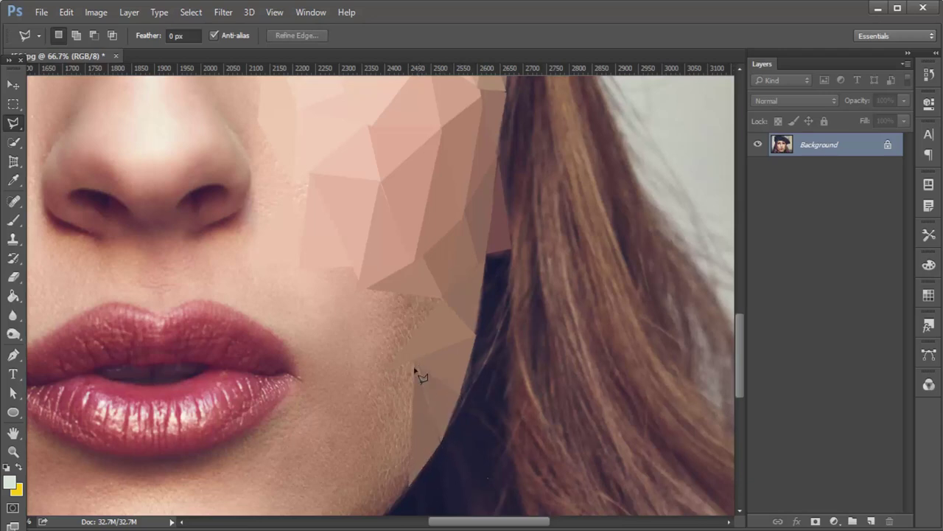
pyautogui.doubleClick(447, 315)
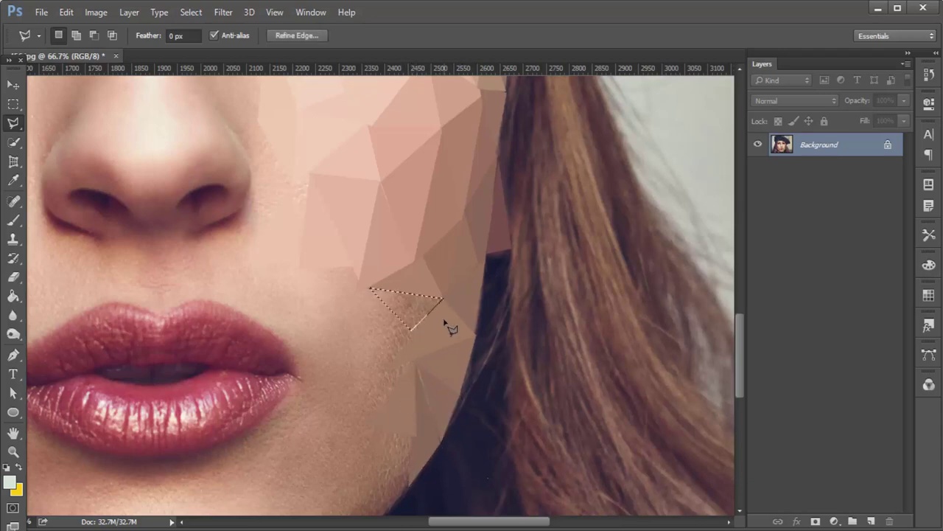
pyautogui.hotkey('ctrl', 'f')
pyautogui.hotkey('ctrl', 'd')
# Fill another jaw triangle and a thin sliver facet with averaged colour
pyautogui.click(370, 290)
pyautogui.doubleClick(397, 347)
pyautogui.hotkey('ctrl', 'f')
pyautogui.hotkey('ctrl', 'd')
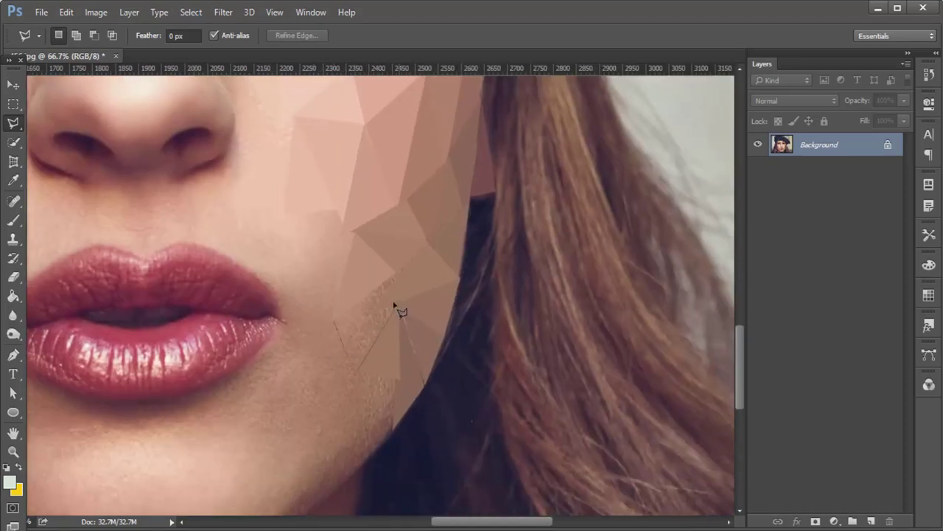
pyautogui.doubleClick(403, 269)
pyautogui.hotkey('ctrl', 'f')
pyautogui.hotkey('ctrl', 'd')
# Draw and average-fill a triangle near the lips
pyautogui.scroll(-2, 417, 421)
pyautogui.scroll(3, 280, 189)
pyautogui.click(388, 251)
pyautogui.click(313, 245)
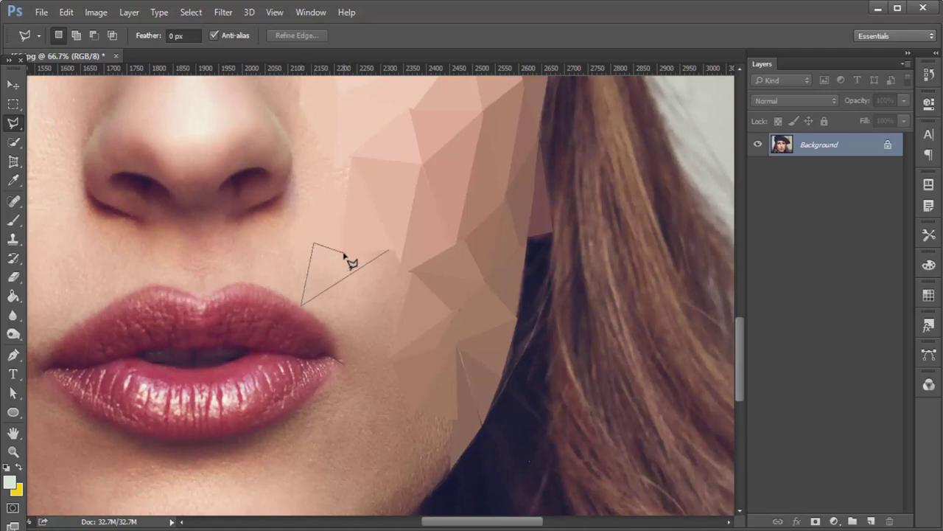
pyautogui.doubleClick(388, 252)
pyautogui.hotkey('ctrl', 'f')
pyautogui.hotkey('ctrl', 'd')
# Fill two more small facets near the lips with averaged colour
pyautogui.doubleClick(394, 249)
pyautogui.hotkey('ctrl', 'f')
pyautogui.hotkey('ctrl', 'd')
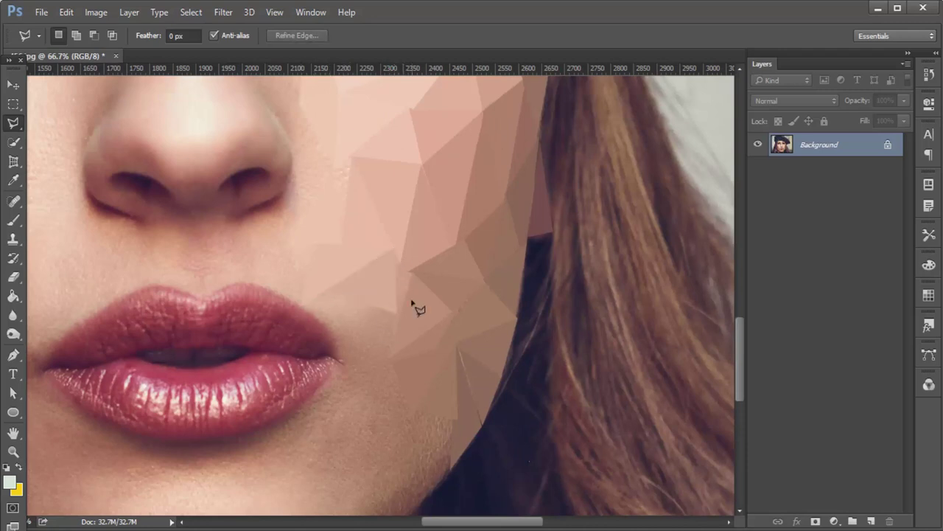
pyautogui.doubleClick(393, 319)
pyautogui.hotkey('ctrl', 'f')
pyautogui.hotkey('ctrl', 'd')
pyautogui.scroll(-2, 432, 375)
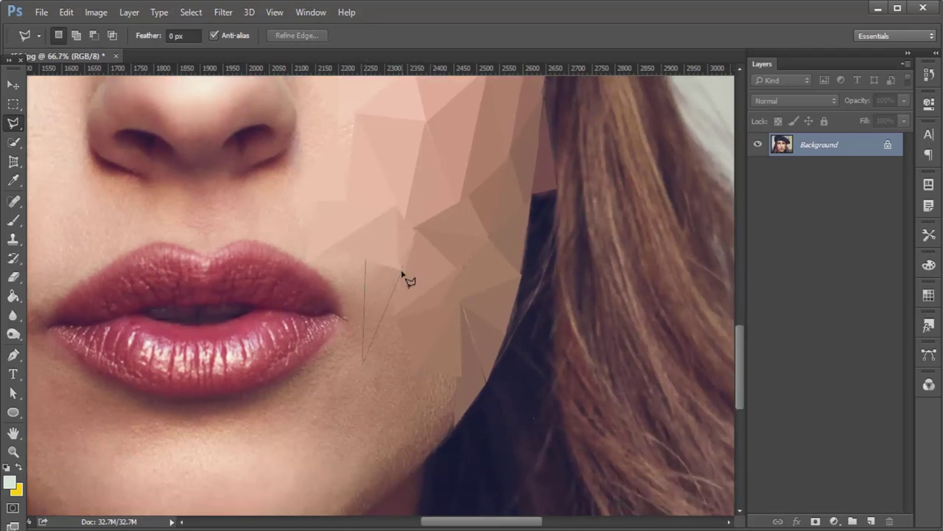
# Average-fill three triangles beside and below the lips and begin a chin facet
pyautogui.doubleClick(402, 275)
pyautogui.hotkey('ctrl', 'f')
pyautogui.hotkey('ctrl', 'd')
pyautogui.doubleClick(370, 263)
pyautogui.hotkey('ctrl', 'f')
pyautogui.hotkey('ctrl', 'd')
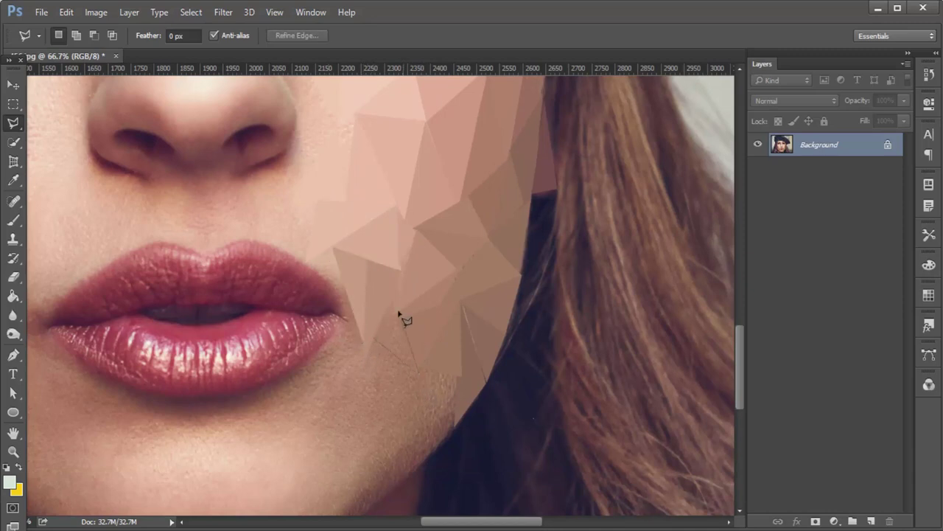
pyautogui.doubleClick(399, 315)
pyautogui.hotkey('ctrl', 'f')
pyautogui.hotkey('ctrl', 'd')
pyautogui.click(452, 379)
# Fill the first two triangles just below the right lip corner with their averaged colour
pyautogui.moveTo(395, 429); pyautogui.dragTo(437, 358)
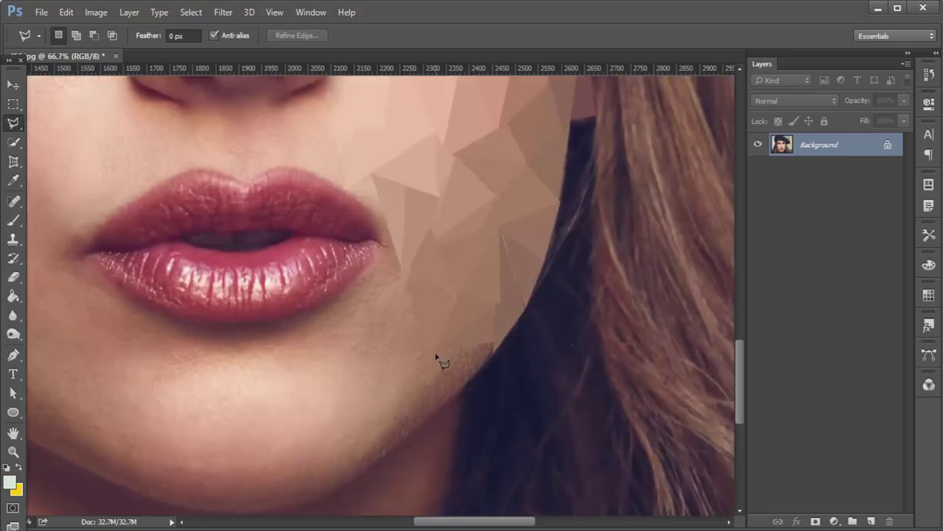
pyautogui.doubleClick(410, 288)
pyautogui.hotkey('ctrl', 'f')
pyautogui.hotkey('ctrl', 'd')
pyautogui.moveTo(376, 242); pyautogui.dragTo(431, 313)
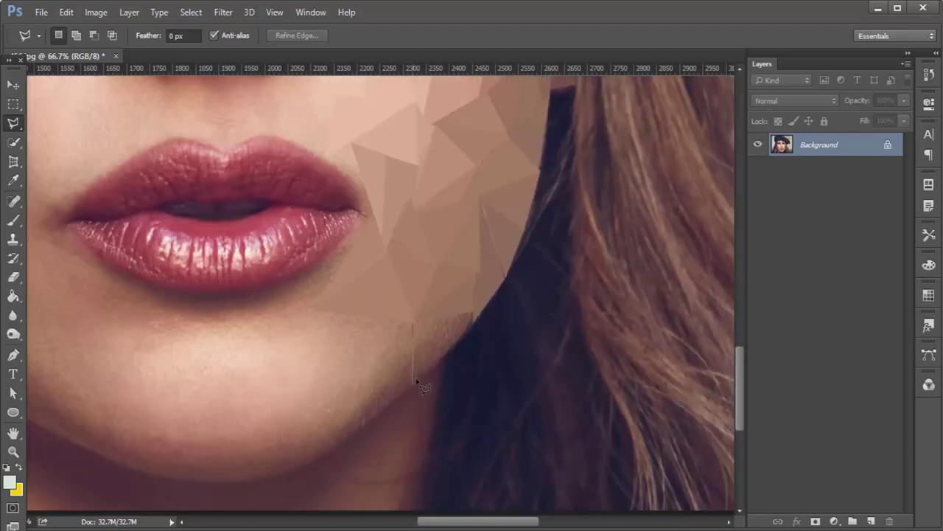
pyautogui.doubleClick(417, 380)
pyautogui.hotkey('ctrl', 'f')
pyautogui.hotkey('ctrl', 'd')
# Outline and average-fill another pair of facets below the lips
pyautogui.click(412, 367)
pyautogui.click(304, 352)
pyautogui.doubleClick(411, 323)
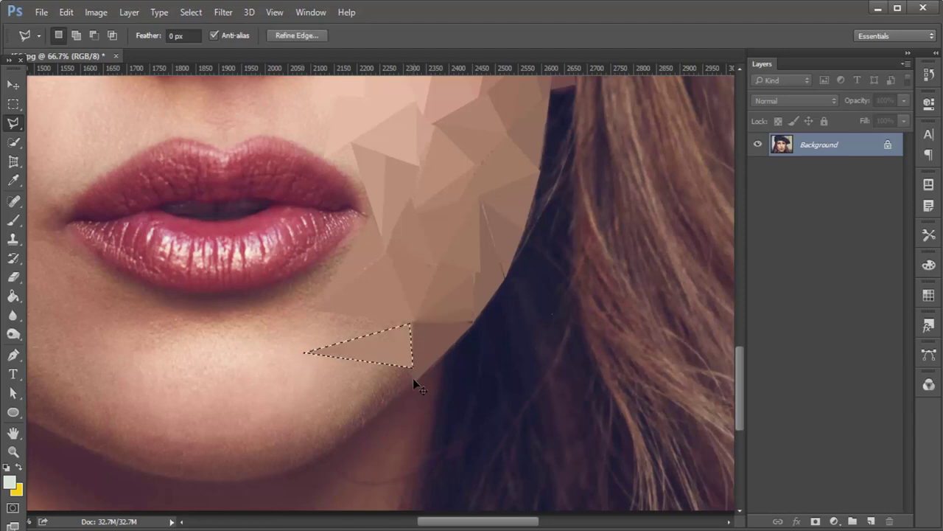
pyautogui.hotkey('ctrl', 'f')
pyautogui.hotkey('ctrl', 'd')
pyautogui.hotkey('ctrl', 'f')
pyautogui.hotkey('ctrl', 'd')
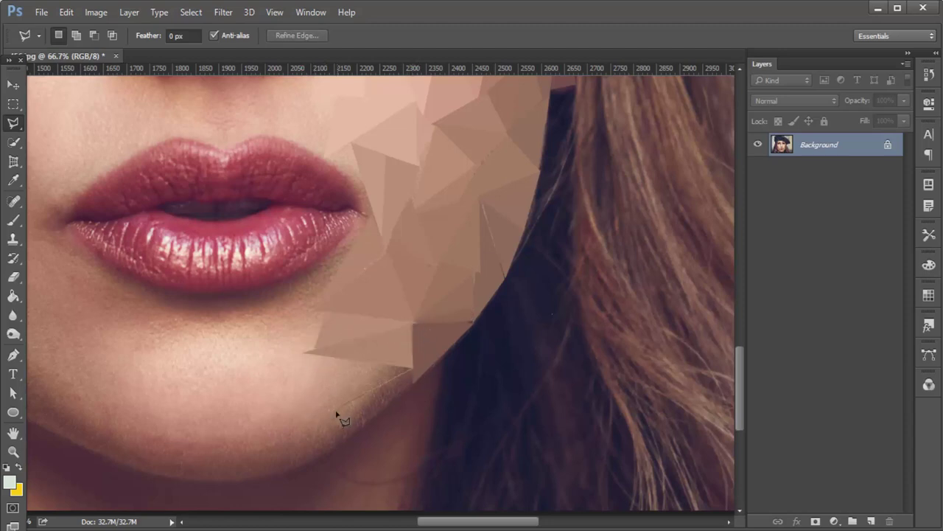
# Add two more flat averaged triangles further down beneath the lips
pyautogui.doubleClick(417, 386)
pyautogui.hotkey('ctrl', 'f')
pyautogui.hotkey('ctrl', 'd')
pyautogui.doubleClick(416, 370)
pyautogui.hotkey('ctrl', 'f')
pyautogui.hotkey('ctrl', 'd')
# Average-fill triangles reaching from below the lips onto the chin
pyautogui.doubleClick(383, 404)
pyautogui.hotkey('ctrl', 'f')
pyautogui.hotkey('ctrl', 'd')
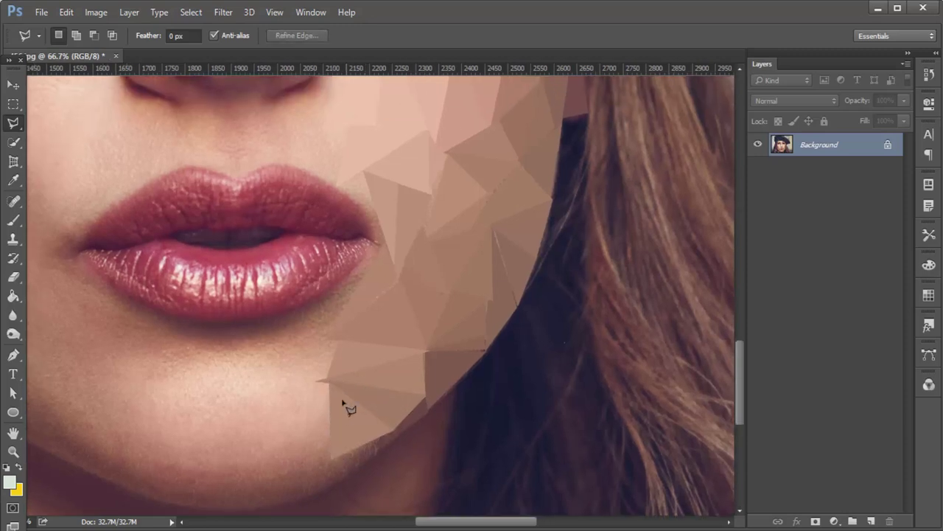
pyautogui.doubleClick(271, 463)
pyautogui.hotkey('ctrl', 'f')
pyautogui.hotkey('ctrl', 'd')
pyautogui.scroll(-3, 407, 375)
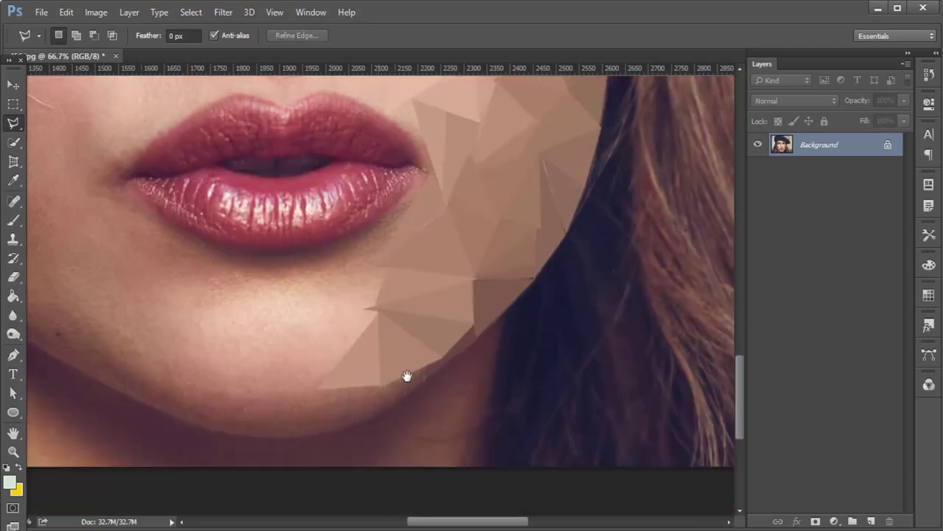
pyautogui.hscroll(-3, 280, 295)
# Cover the upper chin with three more averaged triangular facets
pyautogui.click(460, 331)
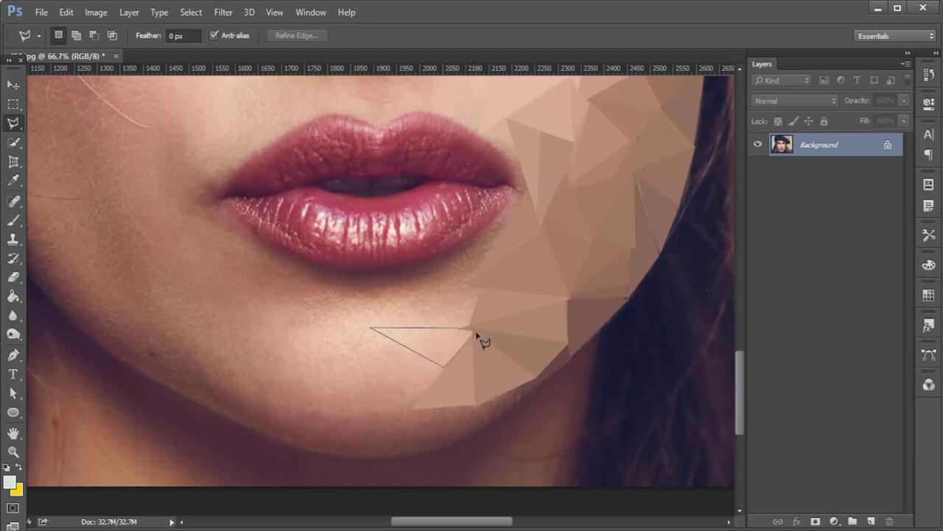
pyautogui.doubleClick(471, 368)
pyautogui.hotkey('ctrl', 'f')
pyautogui.hotkey('ctrl', 'd')
pyautogui.hscroll(-3, 471, 368)
pyautogui.click(395, 319)
pyautogui.doubleClick(482, 324)
pyautogui.hotkey('ctrl', 'f')
pyautogui.hotkey('ctrl', 'd')
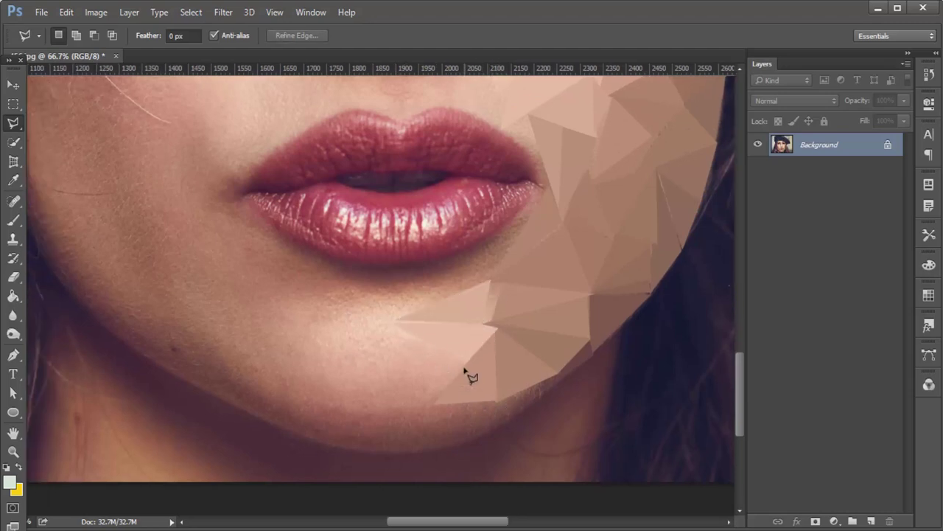
pyautogui.doubleClick(440, 396)
pyautogui.hotkey('ctrl', 'f')
pyautogui.hotkey('ctrl', 'd')
# Fill three averaged triangles across the lower chin
pyautogui.scroll(-3, 490, 362)
pyautogui.click(444, 362)
pyautogui.doubleClick(505, 362)
pyautogui.hotkey('ctrl', 'f')
pyautogui.hotkey('ctrl', 'd')
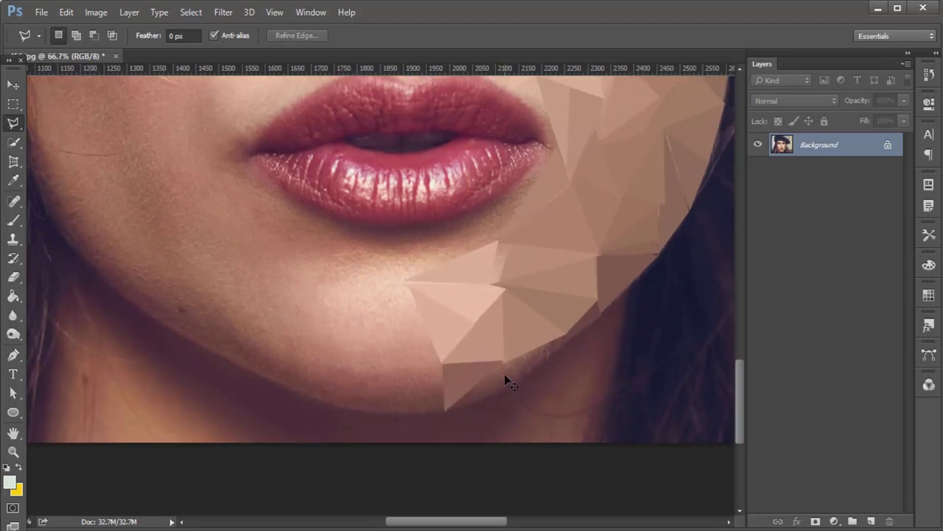
pyautogui.doubleClick(484, 402)
pyautogui.hotkey('ctrl', 'f')
pyautogui.hotkey('ctrl', 'd')
pyautogui.doubleClick(538, 379)
pyautogui.hotkey('ctrl', 'f')
pyautogui.hotkey('ctrl', 'd')
# Add a final averaged triangle at the chin's lower edge
pyautogui.scroll(-2, 482, 387)
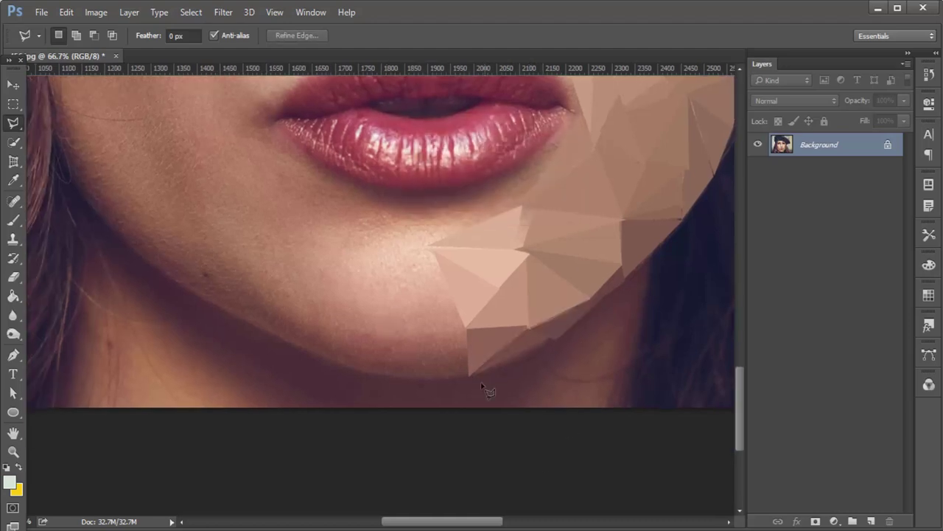
pyautogui.doubleClick(551, 341)
pyautogui.hotkey('ctrl', 'f')
pyautogui.hotkey('ctrl', 'd')
pyautogui.scroll(5, 267, 257)
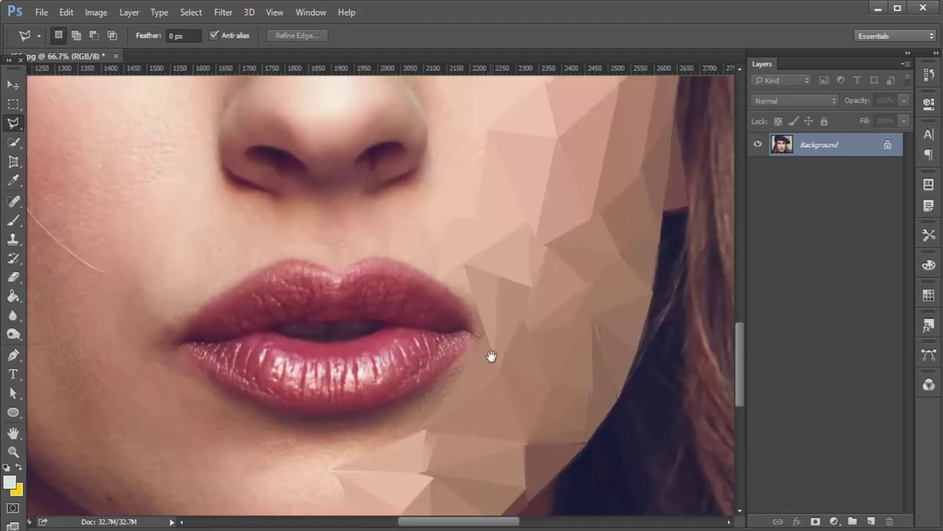
pyautogui.hscroll(3, 490, 354)
# Cancel an unfinished triangle outline started beside the nose
pyautogui.click(451, 245)
pyautogui.click(434, 258)
pyautogui.press('Escape')
pyautogui.scroll(3, 428, 353)
pyautogui.scroll(-2, 427, 354)
# Outline the first left-cheek triangle and fill it with its averaged colour
pyautogui.click(427, 221)
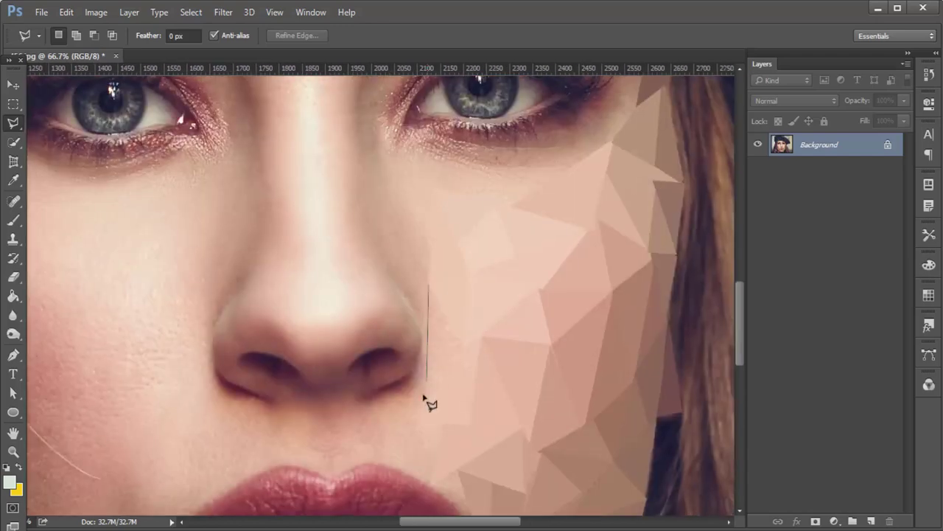
pyautogui.click(428, 401)
pyautogui.hscroll(-3, 251, 339)
pyautogui.hscroll(-5, 251, 339)
pyautogui.click(238, 210)
pyautogui.click(347, 284)
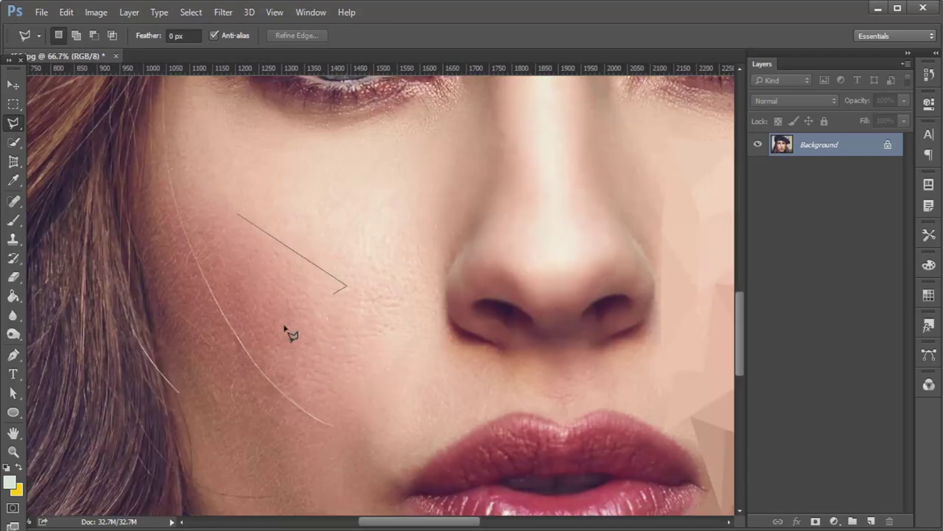
pyautogui.doubleClick(248, 346)
pyautogui.hotkey('ctrl', 'f')
pyautogui.hotkey('ctrl', 'd')
# Add two adjoining averaged triangles sharing a corner in the mid-cheek
pyautogui.click(248, 345)
pyautogui.doubleClick(348, 285)
pyautogui.hotkey('ctrl', 'f')
pyautogui.hotkey('ctrl', 'd')
pyautogui.click(347, 284)
pyautogui.click(393, 214)
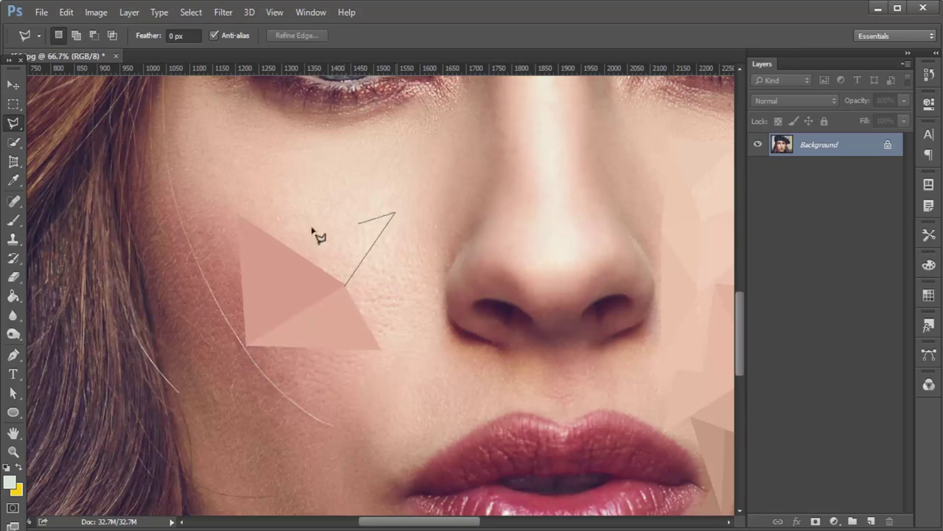
pyautogui.click(259, 227)
pyautogui.click(347, 284)
pyautogui.hotkey('ctrl', 'f')
pyautogui.hotkey('ctrl', 'd')
# Fill a cheek triangle and another one above it near the hair
pyautogui.click(388, 224)
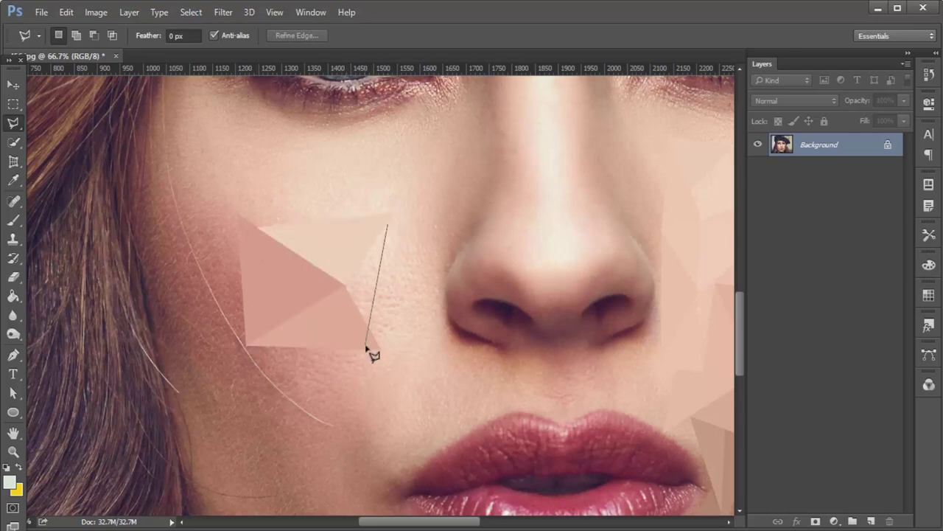
pyautogui.click(375, 337)
pyautogui.doubleClick(347, 284)
pyautogui.hotkey('ctrl', 'f')
pyautogui.hotkey('ctrl', 'd')
pyautogui.click(236, 151)
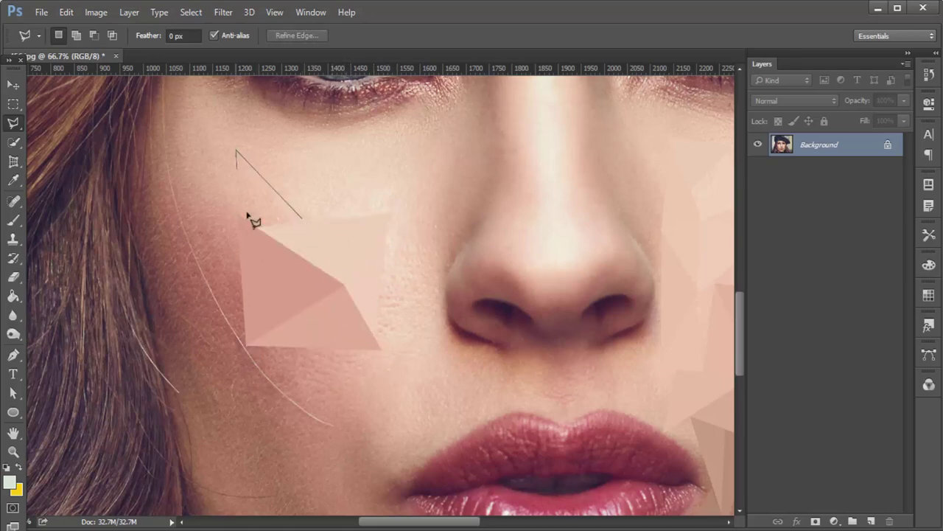
pyautogui.doubleClick(253, 219)
pyautogui.hotkey('ctrl', 'f')
pyautogui.hotkey('ctrl', 'd')
# Fill two averaged triangles on the lower cheek
pyautogui.scroll(-3, 294, 347)
pyautogui.click(276, 304)
pyautogui.click(308, 233)
pyautogui.doubleClick(380, 293)
pyautogui.hotkey('ctrl', 'f')
pyautogui.hotkey('ctrl', 'd')
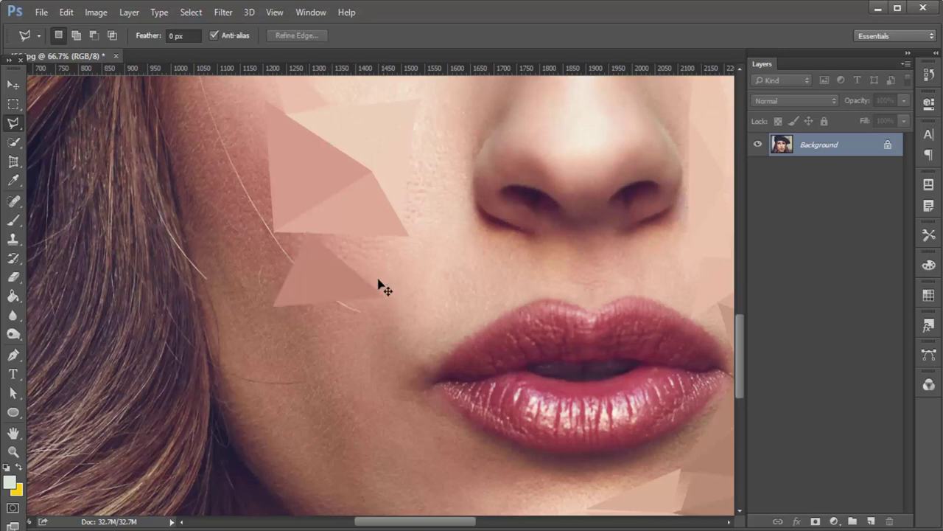
pyautogui.click(406, 236)
pyautogui.doubleClick(380, 294)
pyautogui.hotkey('ctrl', 'f')
pyautogui.hotkey('ctrl', 'd')
# Add an adjacent triangle to the right and another skin-tone facet below
pyautogui.click(406, 236)
pyautogui.click(471, 243)
pyautogui.doubleClick(379, 293)
pyautogui.hotkey('ctrl', 'f')
pyautogui.hotkey('ctrl', 'd')
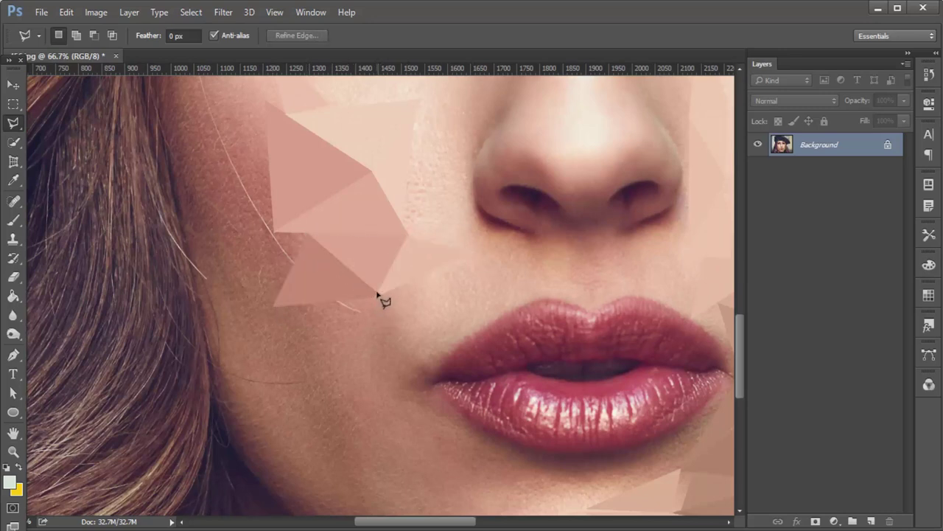
pyautogui.doubleClick(282, 305)
pyautogui.hotkey('ctrl', 'f')
pyautogui.hotkey('ctrl', 'd')
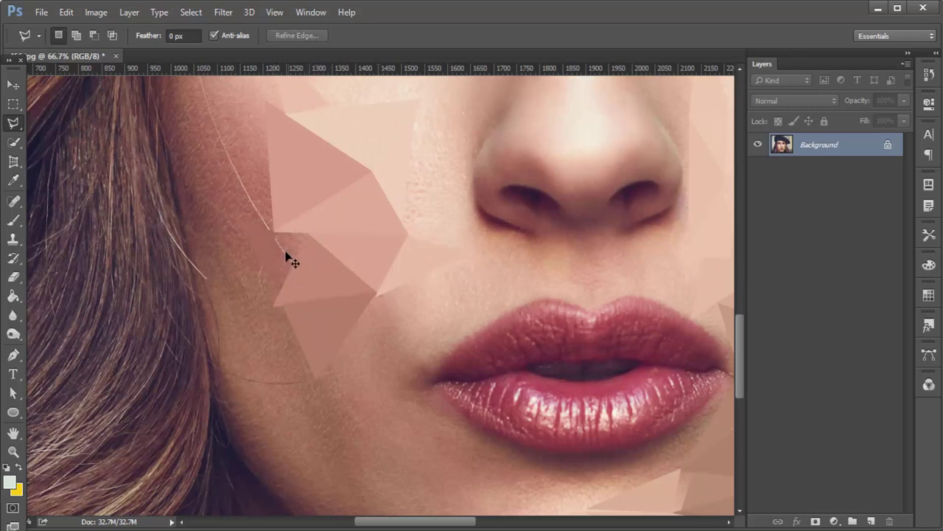
# Cover the upper cheek with two more averaged triangles
pyautogui.moveTo(255, 249); pyautogui.dragTo(317, 381)
pyautogui.click(326, 237)
pyautogui.click(278, 279)
pyautogui.doubleClick(333, 362)
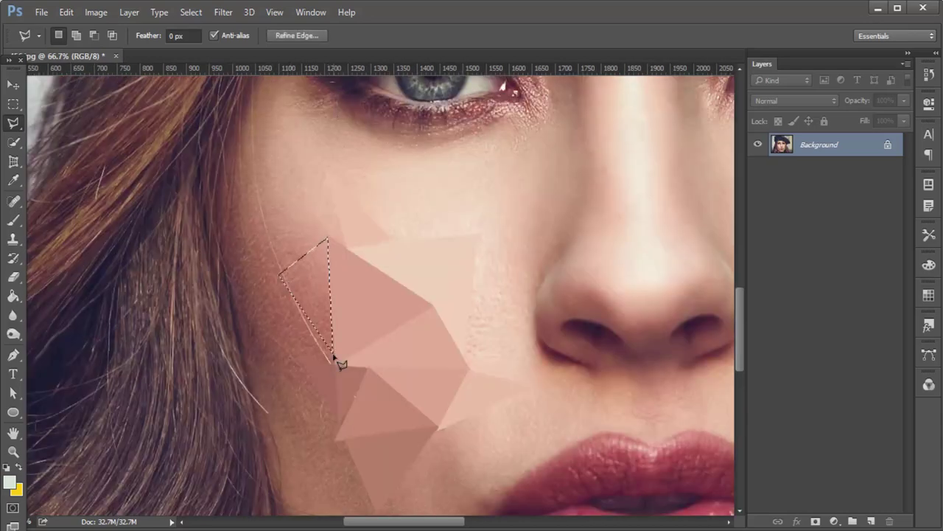
pyautogui.hotkey('ctrl', 'f')
pyautogui.hotkey('ctrl', 'd')
pyautogui.click(327, 238)
pyautogui.click(302, 177)
pyautogui.doubleClick(285, 273)
pyautogui.hotkey('ctrl', 'f')
pyautogui.hotkey('ctrl', 'd')
# Fill two further cheek triangles extending toward lip level
pyautogui.click(288, 372)
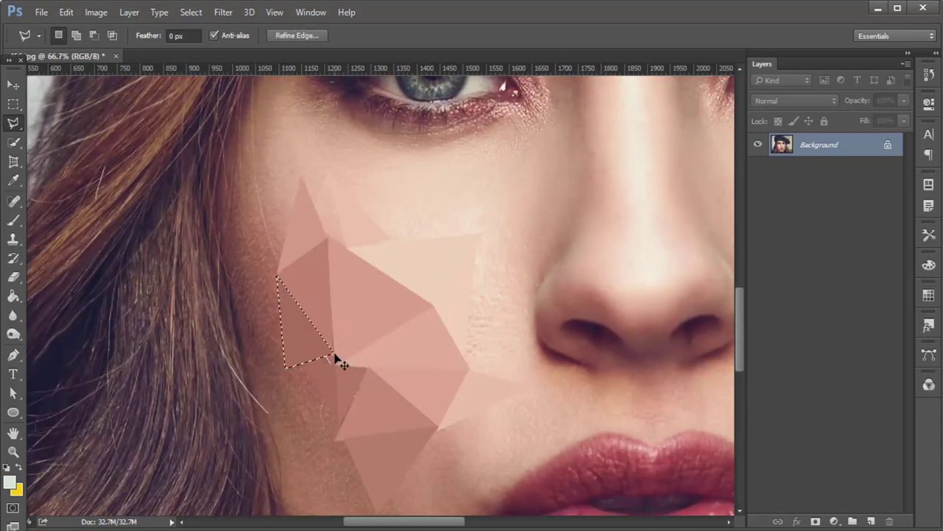
pyautogui.moveTo(427, 482)
pyautogui.mouseDown()
pyautogui.moveTo(451, 364)
pyautogui.moveTo(451, 303)
pyautogui.moveTo(492, 190)
pyautogui.mouseUp()
pyautogui.doubleClick(400, 326)
pyautogui.hotkey('ctrl', 'f')
pyautogui.hotkey('ctrl', 'd')
pyautogui.click(495, 242)
pyautogui.doubleClick(406, 315)
pyautogui.hotkey('ctrl', 'f')
pyautogui.hotkey('ctrl', 'd')
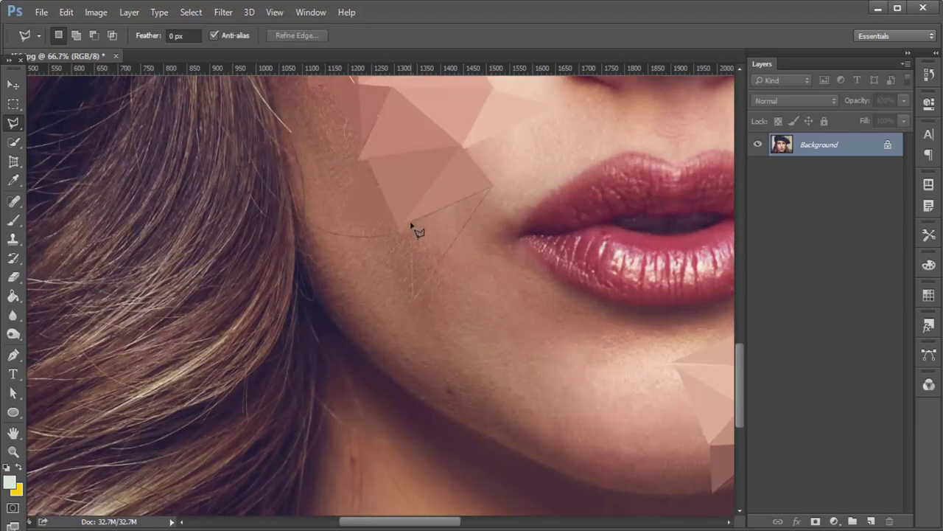
# Add a last averaged triangle on the cheek beside the lips
pyautogui.click(339, 269)
pyautogui.doubleClick(407, 305)
pyautogui.hotkey('ctrl', 'f')
pyautogui.hotkey('ctrl', 'd')
pyautogui.moveTo(412, 312); pyautogui.dragTo(356, 351)
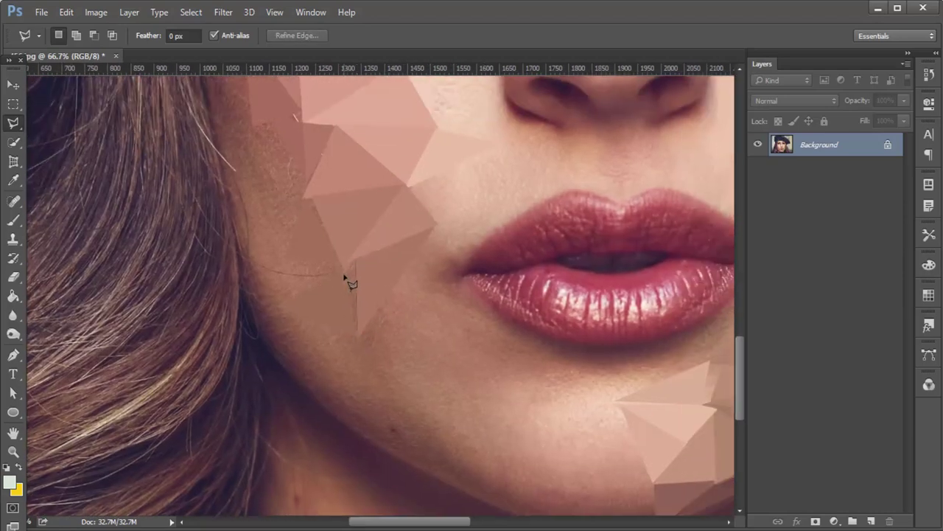
# Discard a thin cheek sliver and fill two mid-cheek facets with their average colour
pyautogui.scroll(2, 406, 373)
pyautogui.scroll(3, 375, 324)
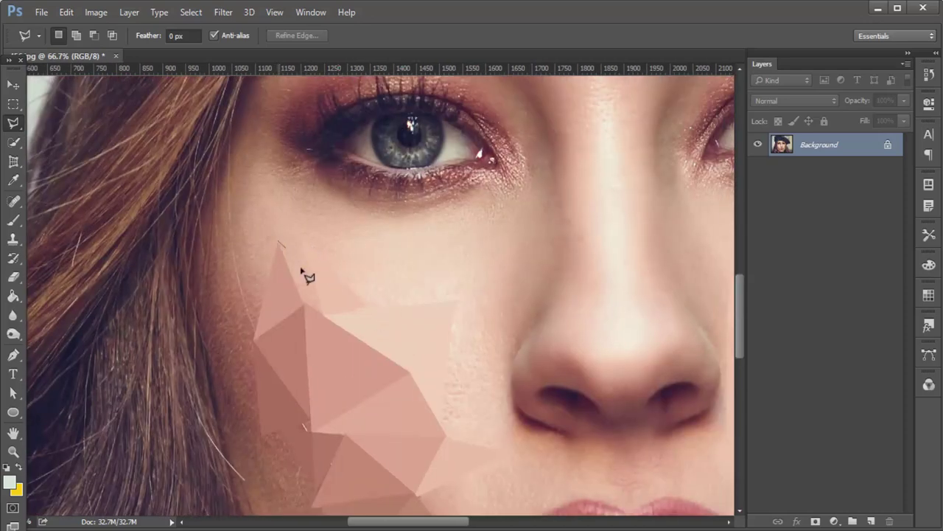
pyautogui.doubleClick(310, 312)
pyautogui.hotkey('ctrl', 'd')
pyautogui.click(421, 273)
pyautogui.doubleClick(370, 312)
pyautogui.hotkey('ctrl', 'f')
pyautogui.hotkey('ctrl', 'd')
pyautogui.click(455, 298)
pyautogui.doubleClick(364, 314)
pyautogui.hotkey('ctrl', 'f')
pyautogui.hotkey('ctrl', 'd')
# Fill a lower-cheek triangle and a higher cheek facet with averaged flat colour
pyautogui.doubleClick(476, 399)
pyautogui.hotkey('ctrl', 'f')
pyautogui.hotkey('ctrl', 'd')
pyautogui.scroll(-3, 468, 309)
pyautogui.click(458, 214)
pyautogui.doubleClick(413, 260)
pyautogui.hotkey('ctrl', 'f')
pyautogui.hotkey('ctrl', 'd')
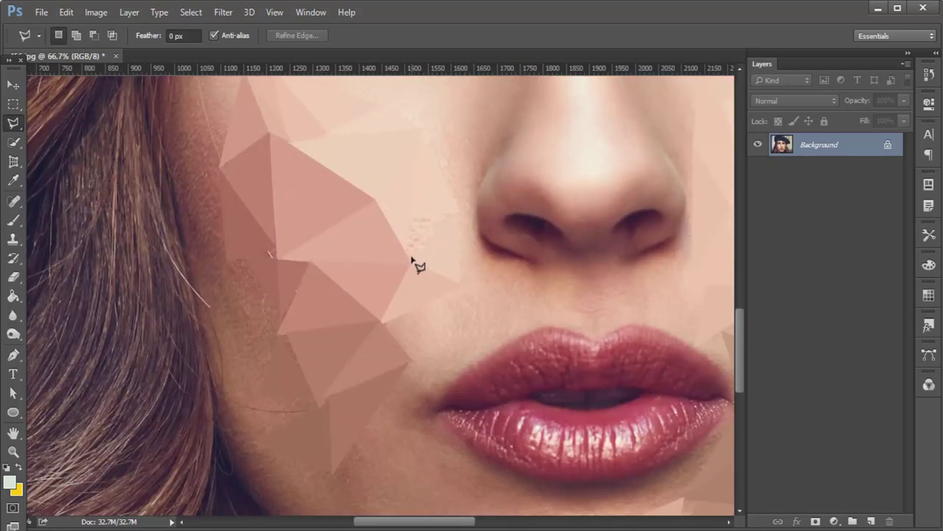
# Dismiss the no-pixels warning, cancel the unfinished triangle outline and clear leftover selection
pyautogui.hotkey('ctrl', 'f')
pyautogui.press('Return')
pyautogui.click(415, 211)
pyautogui.click(456, 206)
pyautogui.press('Escape')
# Fill a new left-cheek triangle with its average colour, with the eye area in view
pyautogui.moveTo(488, 284)
pyautogui.mouseDown()
pyautogui.moveTo(413, 332)
pyautogui.moveTo(513, 229)
pyautogui.mouseUp()
pyautogui.click(280, 311)
pyautogui.click(316, 379)
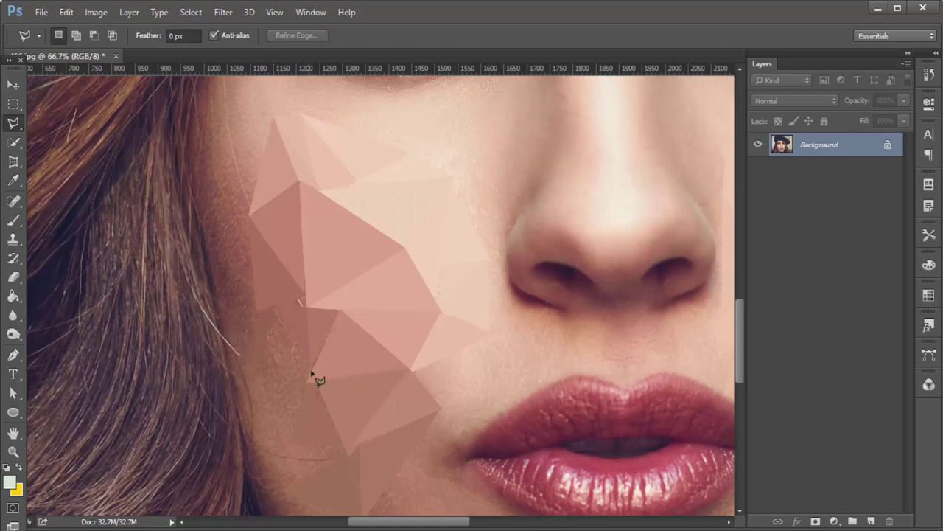
pyautogui.doubleClick(260, 385)
pyautogui.hotkey('ctrl', 'f')
pyautogui.hotkey('ctrl', 'd')
# Fill a triangle and a sliver along the left cheek edge with averaged colour
pyautogui.moveTo(218, 252); pyautogui.dragTo(300, 346)
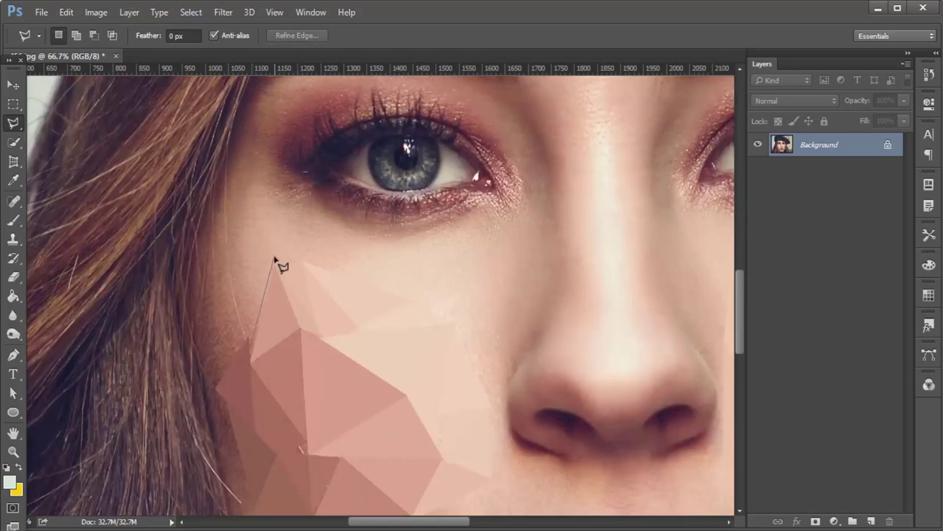
pyautogui.doubleClick(217, 259)
pyautogui.hotkey('ctrl', 'f')
pyautogui.hotkey('ctrl', 'd')
pyautogui.click(219, 284)
pyautogui.doubleClick(246, 347)
pyautogui.hotkey('ctrl', 'f')
pyautogui.hotkey('ctrl', 'd')
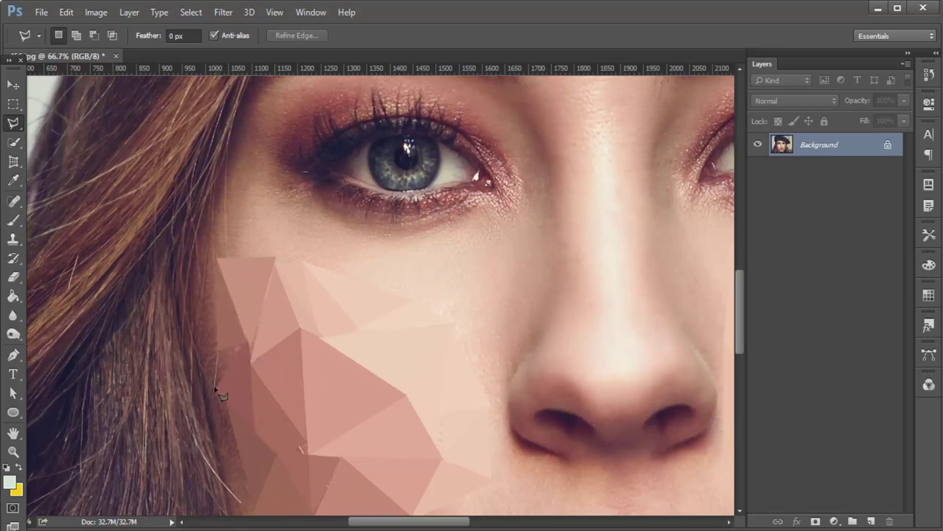
# Add two average-filled triangles above the existing cheek facets
pyautogui.click(219, 260)
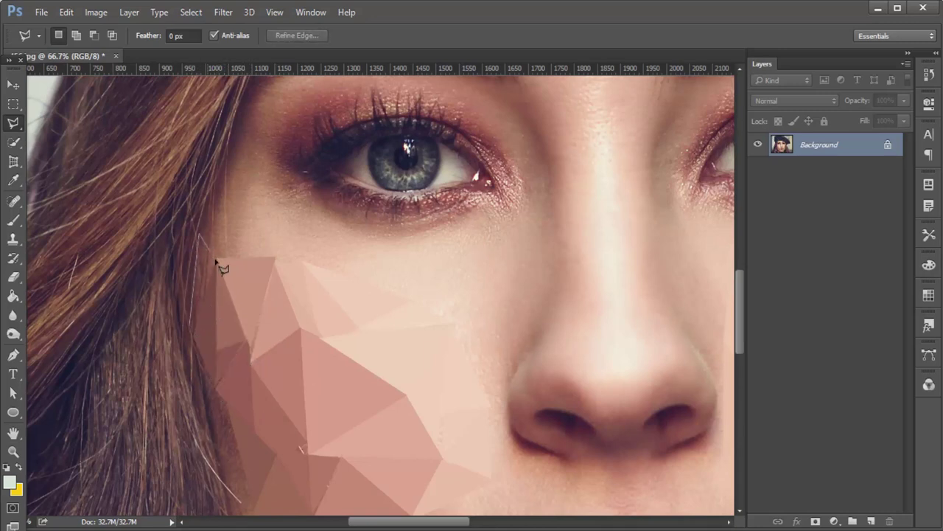
pyautogui.click(200, 233)
pyautogui.click(241, 175)
pyautogui.click(220, 262)
pyautogui.hotkey('ctrl', 'f')
pyautogui.hotkey('ctrl', 'd')
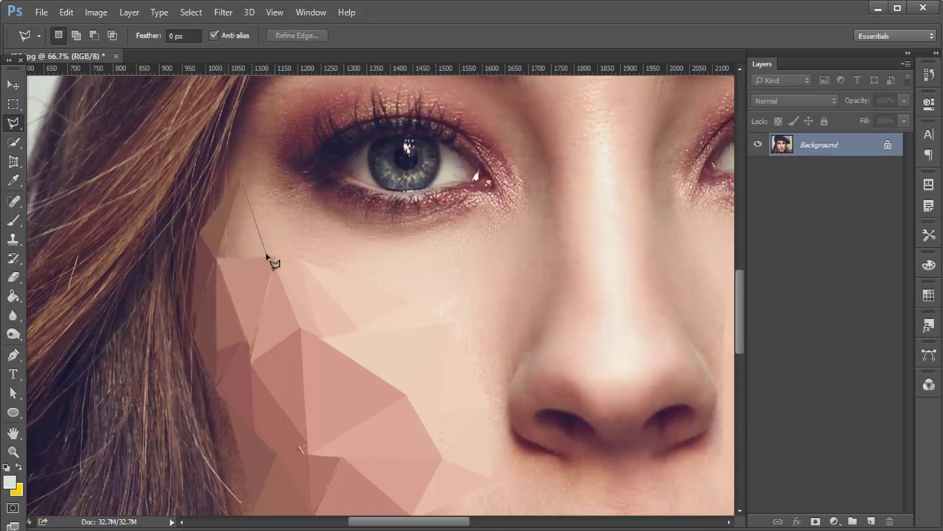
pyautogui.click(262, 258)
pyautogui.click(219, 261)
pyautogui.hotkey('ctrl', 'f')
pyautogui.hotkey('ctrl', 'd')
# Fill two more triangles reaching up toward the area below the eye
pyautogui.click(249, 229)
pyautogui.click(219, 258)
pyautogui.hotkey('ctrl', 'f')
pyautogui.hotkey('ctrl', 'd')
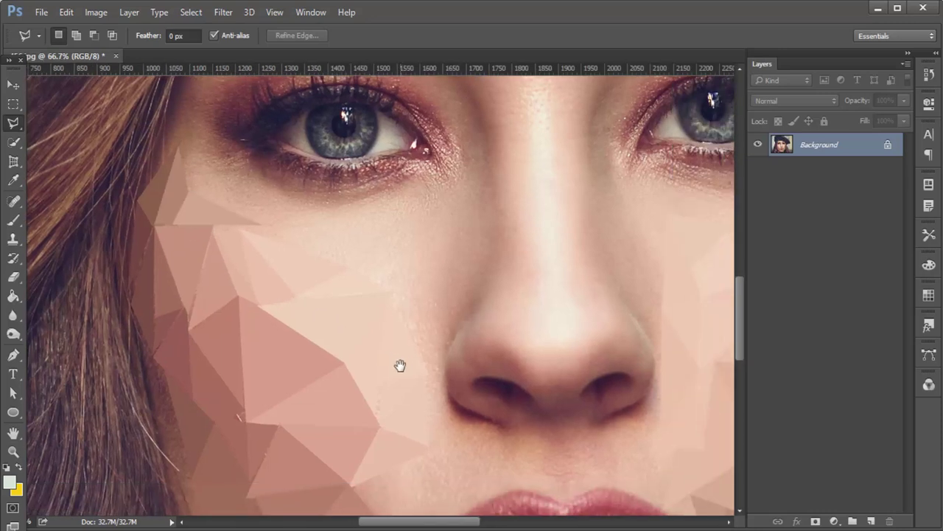
pyautogui.click(259, 223)
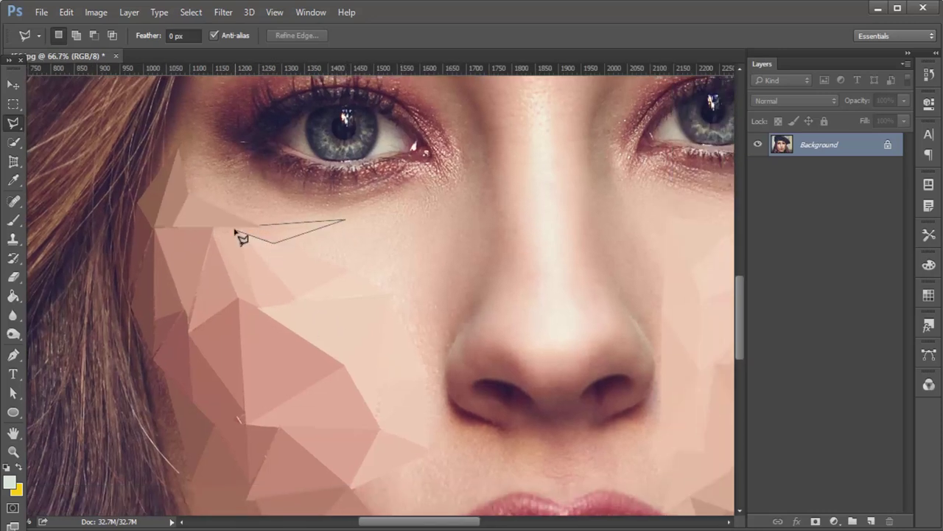
pyautogui.click(259, 223)
pyautogui.hotkey('ctrl', 'f')
pyautogui.hotkey('ctrl', 'd')
# Fill two further cheek triangles toward the nose with their average colour
pyautogui.click(372, 273)
pyautogui.hotkey('ctrl', 'f')
pyautogui.hotkey('ctrl', 'd')
pyautogui.click(431, 249)
pyautogui.hotkey('ctrl', 'f')
pyautogui.hotkey('ctrl', 'd')
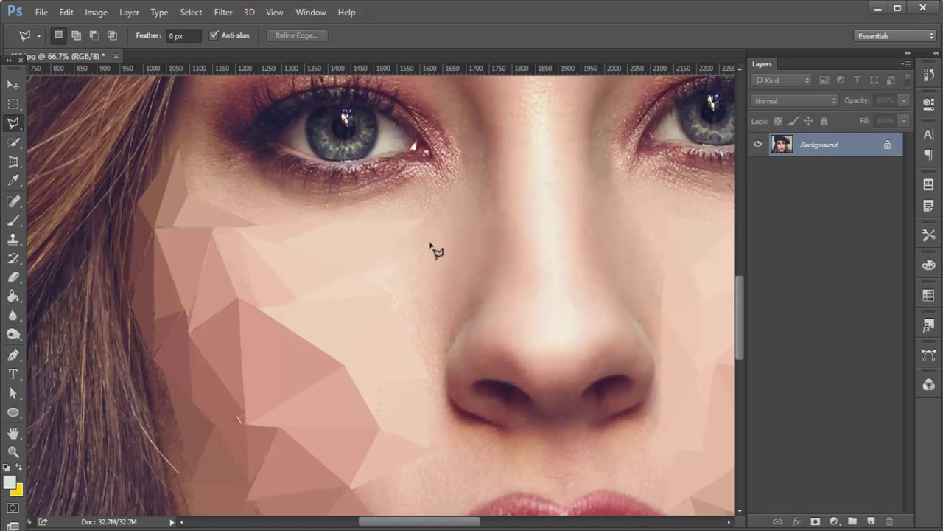
# Redraw and average-fill a triangle near the right edge of the cheek
pyautogui.click(418, 219)
pyautogui.click(435, 308)
pyautogui.doubleClick(392, 297)
pyautogui.hotkey('ctrl', 'd')
pyautogui.click(430, 302)
pyautogui.click(421, 364)
pyautogui.doubleClick(391, 297)
pyautogui.hotkey('ctrl', 'f')
pyautogui.hotkey('ctrl', 'd')
# Fill two triangles climbing the cheek to just below the eye
pyautogui.click(241, 196)
pyautogui.click(314, 269)
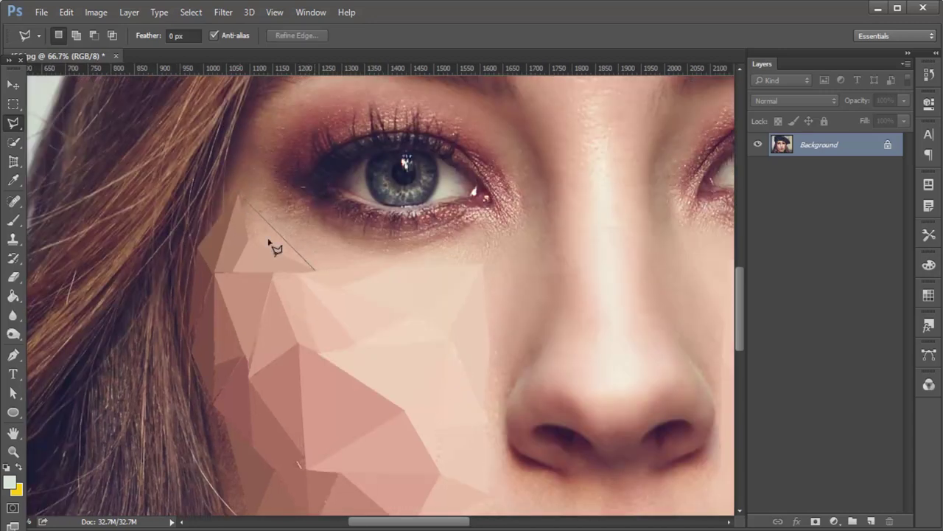
pyautogui.doubleClick(255, 237)
pyautogui.hotkey('ctrl', 'f')
pyautogui.hotkey('ctrl', 'd')
pyautogui.click(233, 151)
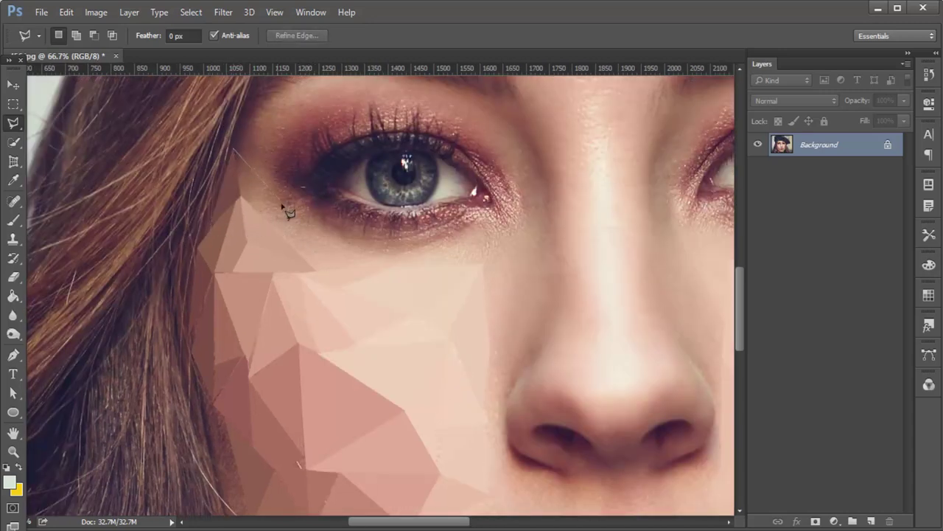
pyautogui.click(245, 201)
pyautogui.doubleClick(319, 273)
pyautogui.hotkey('ctrl', 'f')
pyautogui.hotkey('ctrl', 'd')
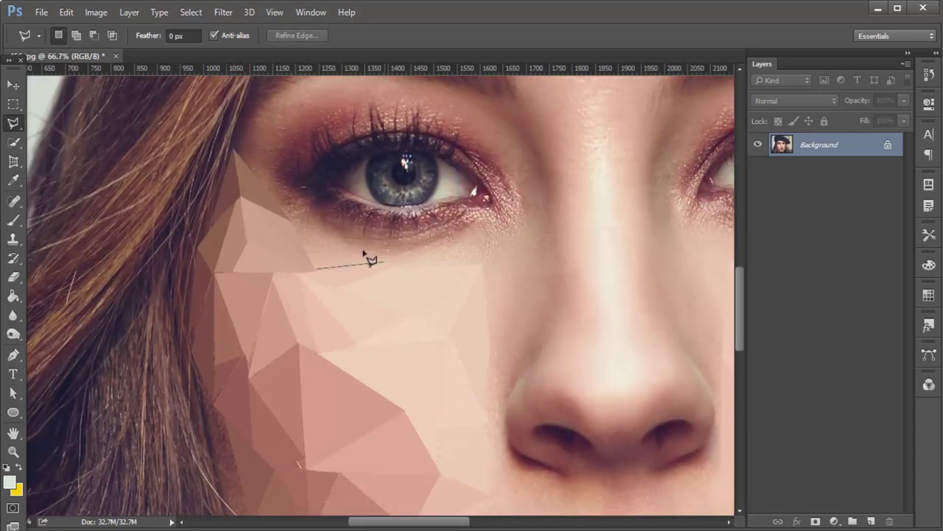
# Fill a triangle and a thin triangle extending the facets over to the nose
pyautogui.click(482, 268)
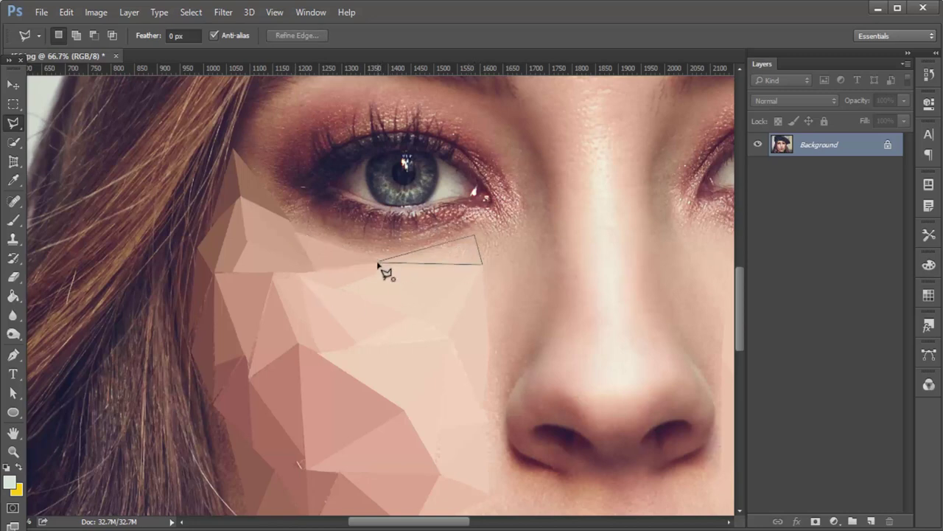
pyautogui.click(522, 302)
pyautogui.doubleClick(491, 351)
pyautogui.hotkey('ctrl', 'f')
pyautogui.hotkey('ctrl', 'd')
pyautogui.click(473, 302)
pyautogui.doubleClick(494, 311)
pyautogui.hotkey('ctrl', 'f')
pyautogui.hotkey('ctrl', 'd')
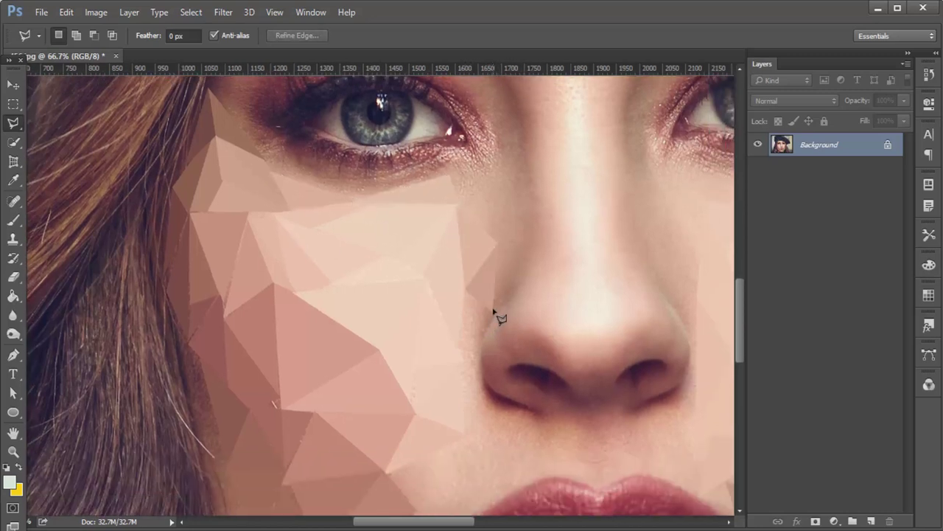
# Fill two slivers left of the nose and outline a triangle near the right eye
pyautogui.click(464, 297)
pyautogui.doubleClick(477, 377)
pyautogui.hotkey('ctrl', 'f')
pyautogui.hotkey('ctrl', 'd')
pyautogui.doubleClick(487, 381)
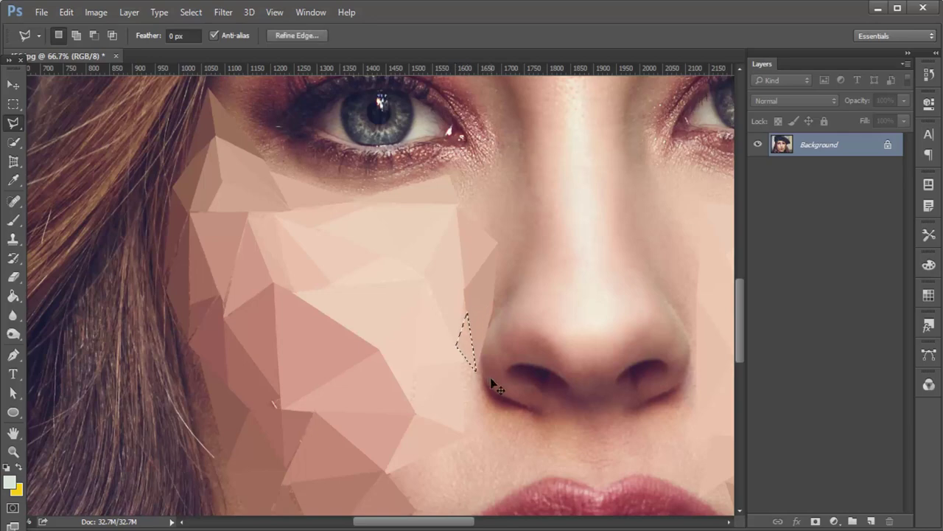
pyautogui.hotkey('ctrl', 'f')
pyautogui.hotkey('ctrl', 'd')
pyautogui.click(547, 305)
pyautogui.click(657, 293)
pyautogui.doubleClick(610, 325)
# Average-fill and deselect the previous facet, then close a small selection near the right eye
pyautogui.hotkey('ctrl', 'f')
pyautogui.hotkey('ctrl', 'd')
pyautogui.scroll(3, 601, 341)
pyautogui.hscroll(5, 600, 341)
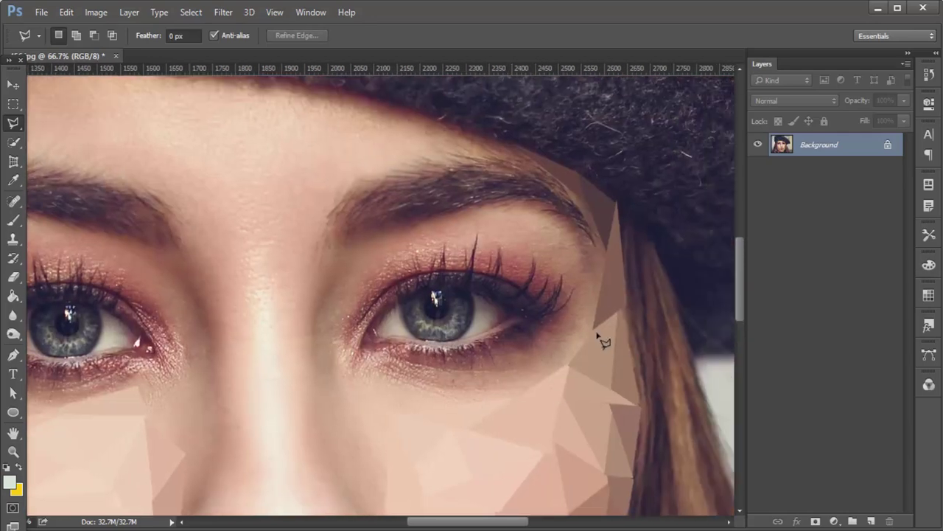
pyautogui.doubleClick(604, 345)
pyautogui.hscroll(-5, 386, 135)
# Make the first averaged-colour triangle facet at the top of the forehead
pyautogui.click(361, 101)
pyautogui.click(461, 113)
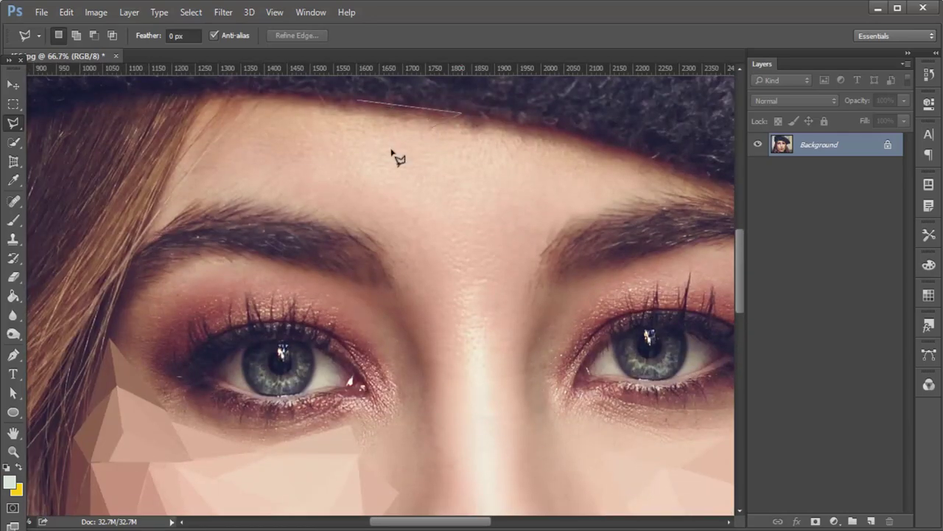
pyautogui.click(348, 173)
pyautogui.click(362, 101)
pyautogui.hotkey('ctrl', 'f')
pyautogui.hotkey('ctrl', 'd')
# Add a second averaged triangle facet just below the first forehead facet
pyautogui.click(418, 134)
pyautogui.click(455, 237)
pyautogui.doubleClick(366, 164)
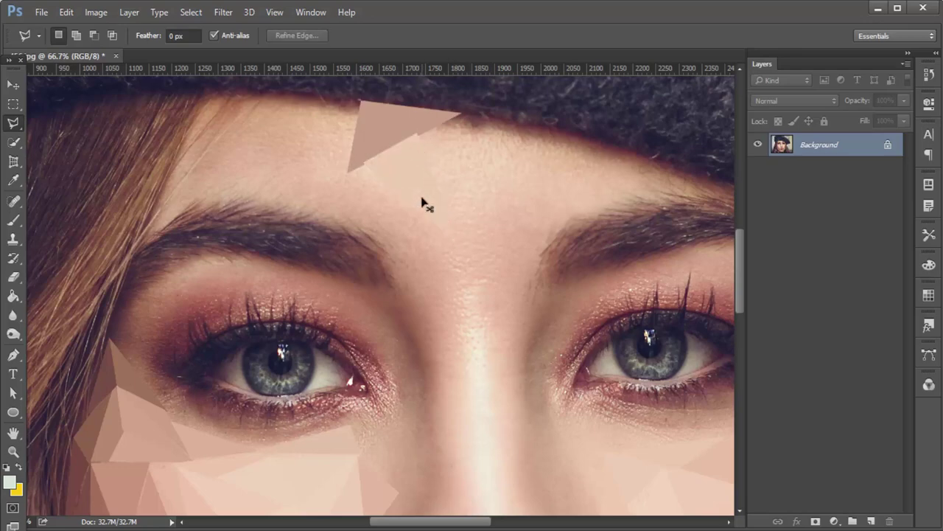
pyautogui.hotkey('ctrl', 'f')
pyautogui.hotkey('ctrl', 'd')
# Fill a third forehead triangle with its average colour, then refocus on forehead and eyebrows
pyautogui.click(407, 151)
pyautogui.click(472, 122)
pyautogui.doubleClick(482, 179)
pyautogui.hotkey('ctrl', 'f')
pyautogui.hotkey('ctrl', 'd')
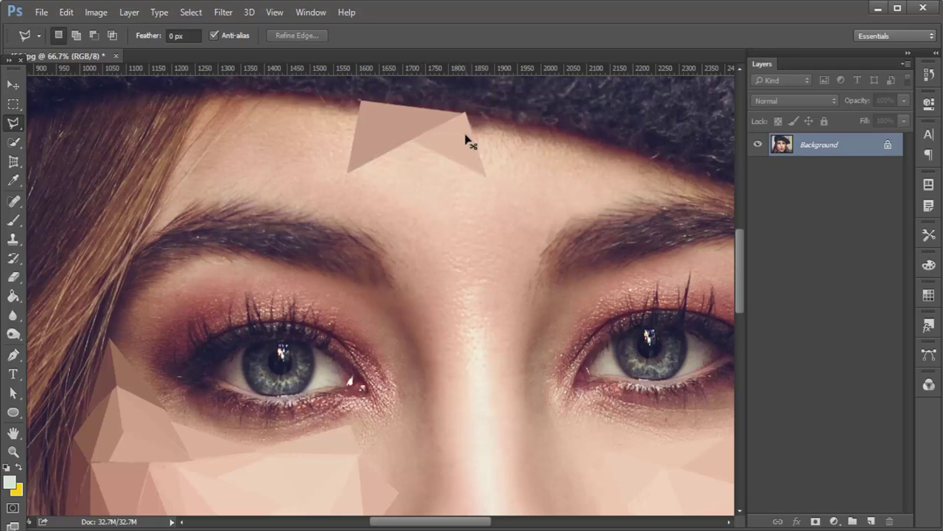
pyautogui.hotkey('ctrl', '-')
pyautogui.hotkey('ctrl', '-')
pyautogui.hotkey('ctrl', '-')
pyautogui.hotkey('ctrl', '-')
pyautogui.hotkey('ctrl', '+')
pyautogui.hotkey('ctrl', '+')
pyautogui.hotkey('ctrl', '+')
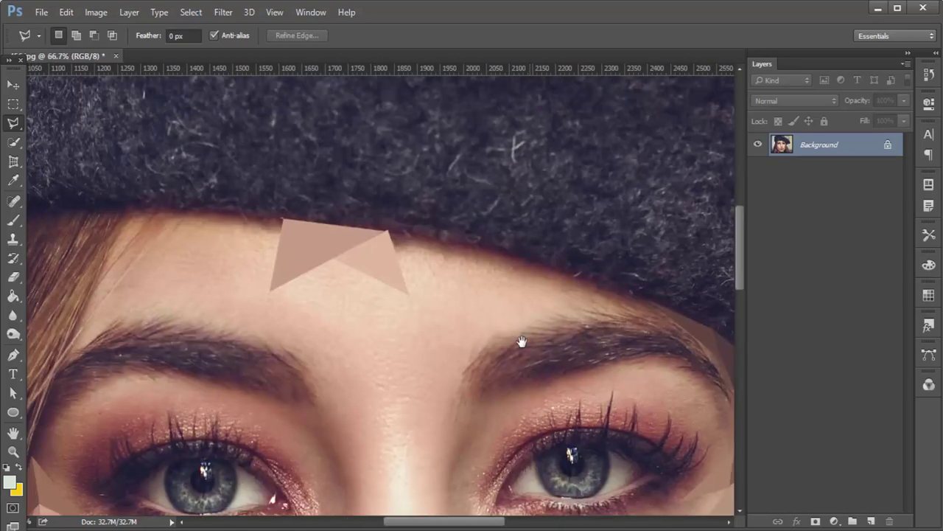
pyautogui.hotkey('ctrl', 'f')
# Add an averaged triangle facet on the middle of the forehead
pyautogui.click(482, 219)
pyautogui.click(388, 231)
pyautogui.click(431, 242)
pyautogui.doubleClick(415, 295)
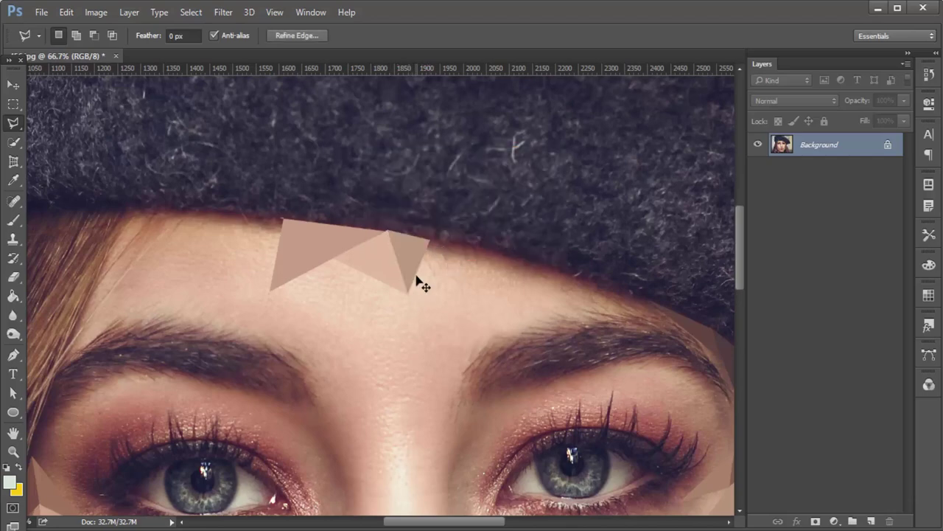
pyautogui.hotkey('ctrl', 'f')
pyautogui.hotkey('ctrl', 'd')
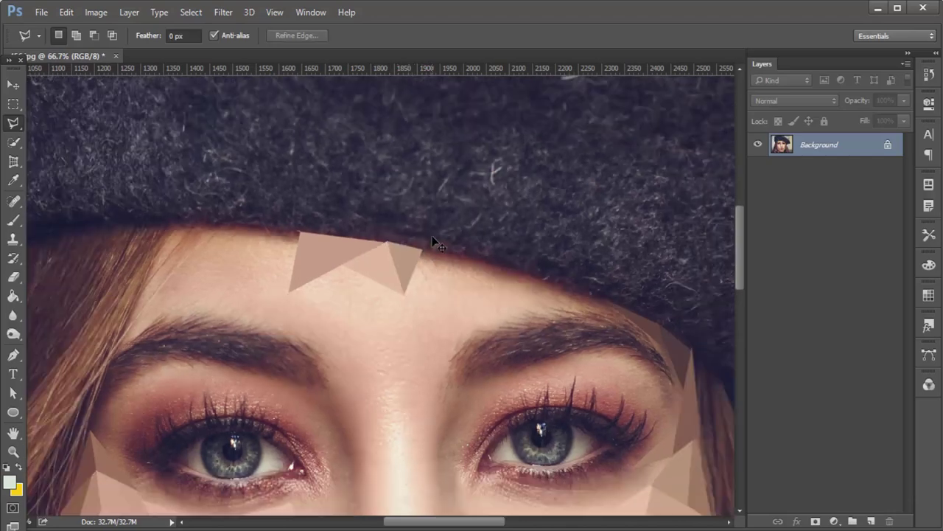
pyautogui.hotkey('ctrl', '-')
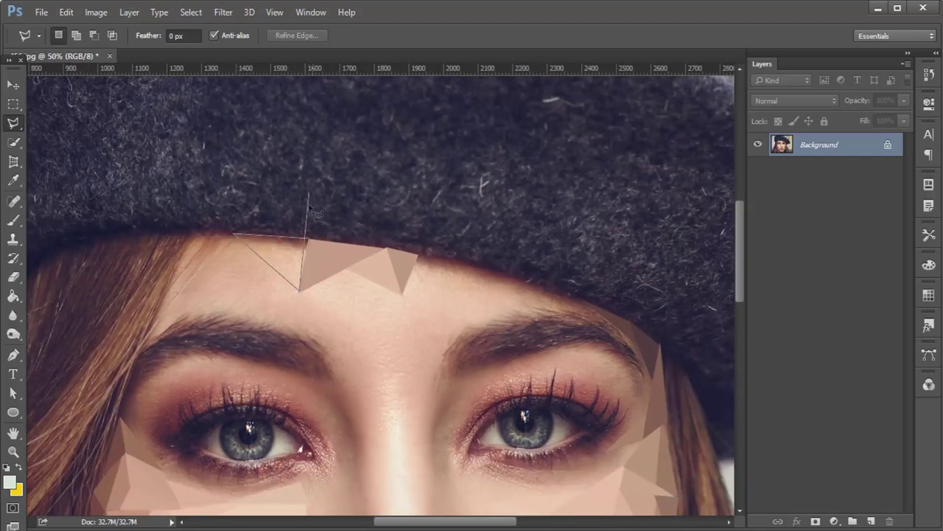
# Fill triangles along the hat edge with their average colour
pyautogui.doubleClick(310, 241)
pyautogui.hotkey('ctrl', 'd')
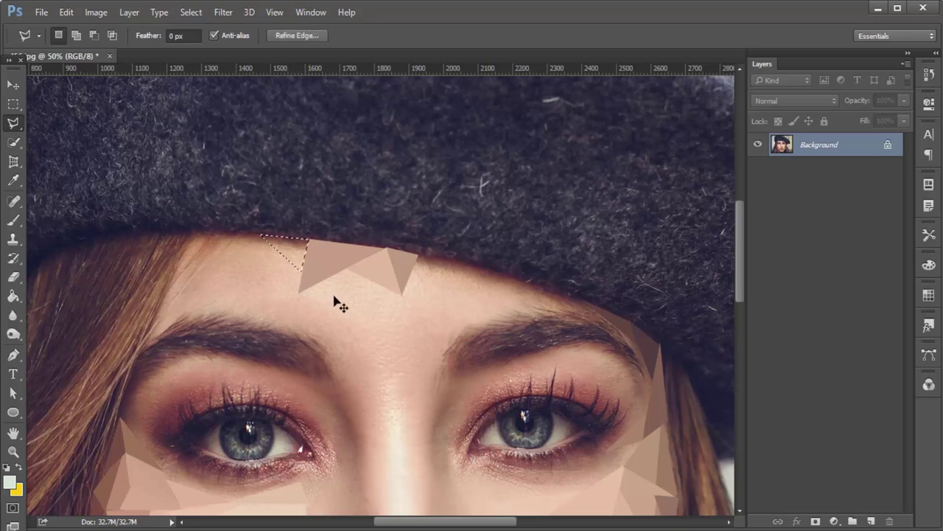
pyautogui.hotkey('ctrl', 'f')
pyautogui.hotkey('ctrl', 'd')
pyautogui.click(403, 293)
pyautogui.press('Return')
pyautogui.hotkey('ctrl', 'f')
pyautogui.hotkey('ctrl', 'd')
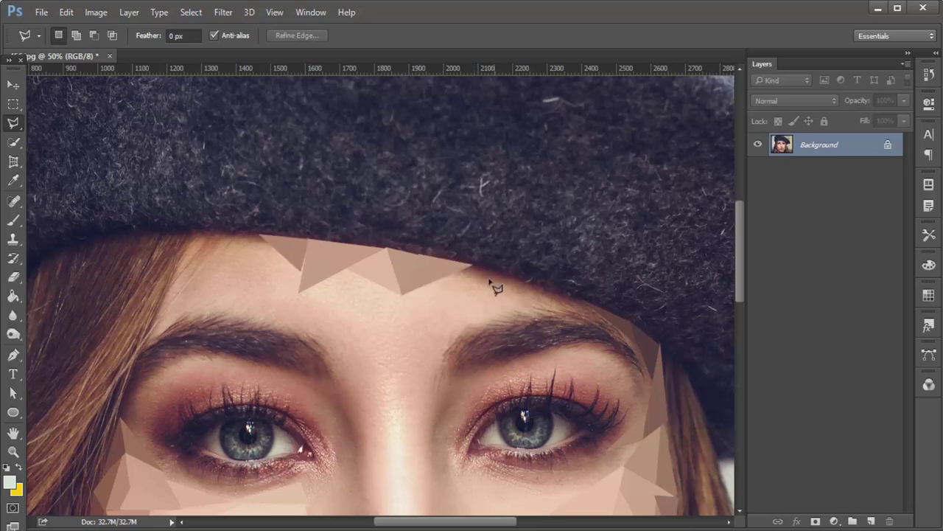
# Add an averaged facet beside the previous one along the hat brim
pyautogui.click(429, 333)
pyautogui.click(453, 274)
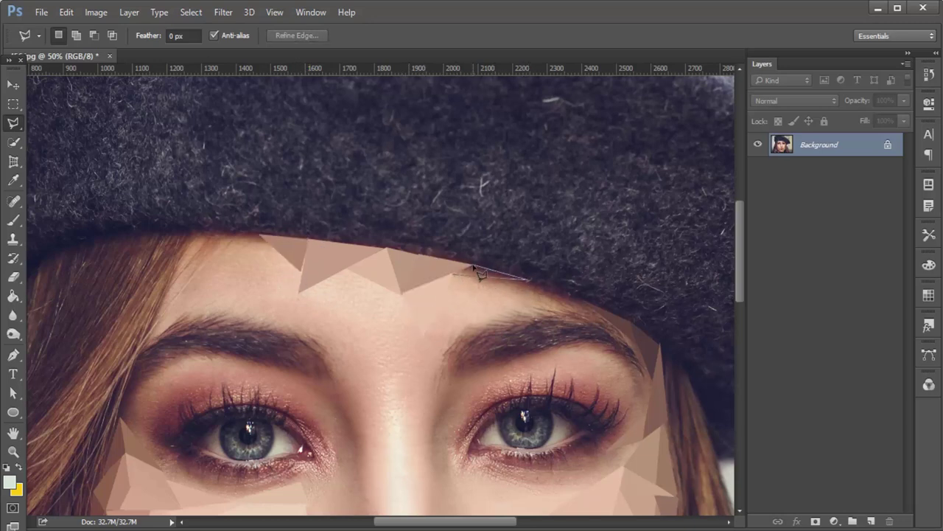
pyautogui.click(430, 326)
pyautogui.click(460, 273)
pyautogui.press('Return')
pyautogui.hotkey('ctrl', 'f')
pyautogui.hotkey('ctrl', 'd')
# Create an averaged triangle facet on the right side of the forehead
pyautogui.click(543, 286)
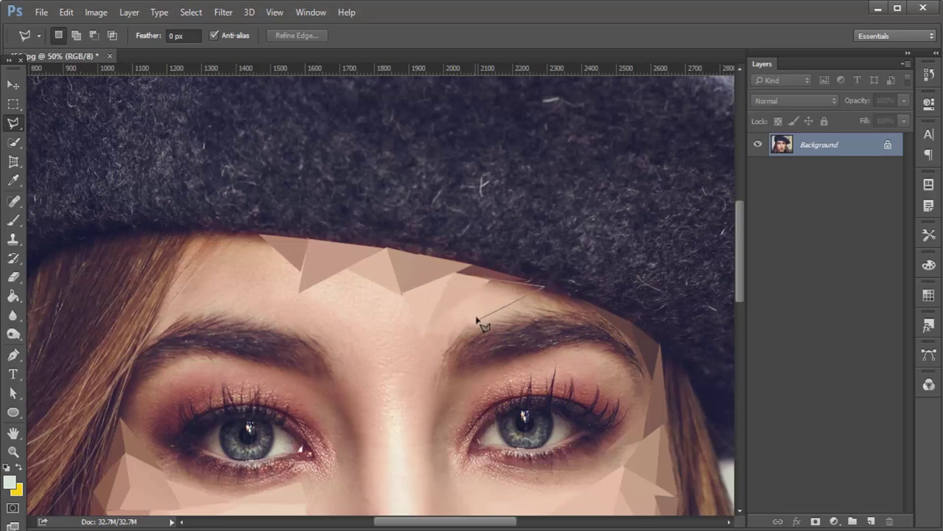
pyautogui.click(486, 320)
pyautogui.click(543, 312)
pyautogui.press('Return')
pyautogui.hotkey('ctrl', 'f')
pyautogui.hotkey('ctrl', 'd')
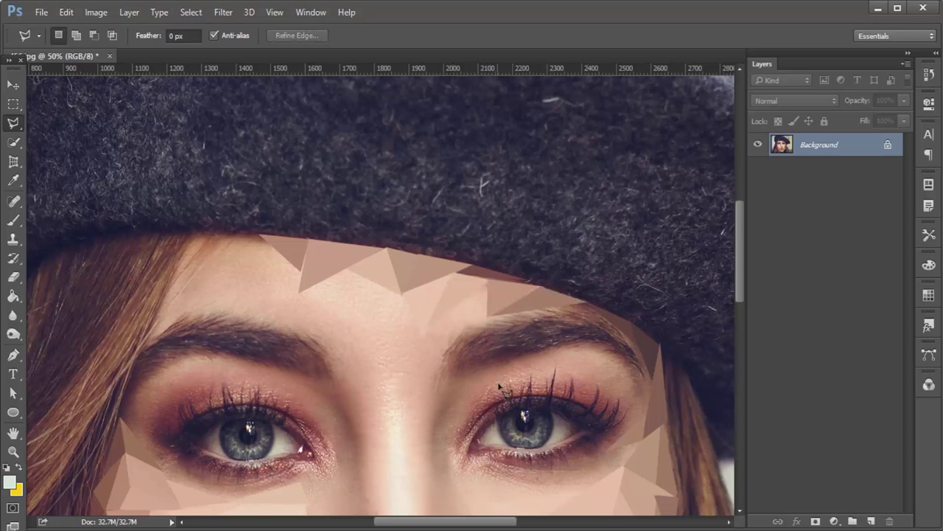
# Fill two more small forehead triangles with their average colours
pyautogui.click(488, 315)
pyautogui.press('Return')
pyautogui.hotkey('ctrl', 'f')
pyautogui.hotkey('ctrl', 'd')
pyautogui.click(404, 297)
pyautogui.press('Return')
pyautogui.hotkey('ctrl', 'f')
pyautogui.hotkey('ctrl', 'd')
# Fill the gaps between existing forehead facets with two averaged triangles
pyautogui.click(300, 292)
pyautogui.press('Return')
pyautogui.hotkey('ctrl', 'f')
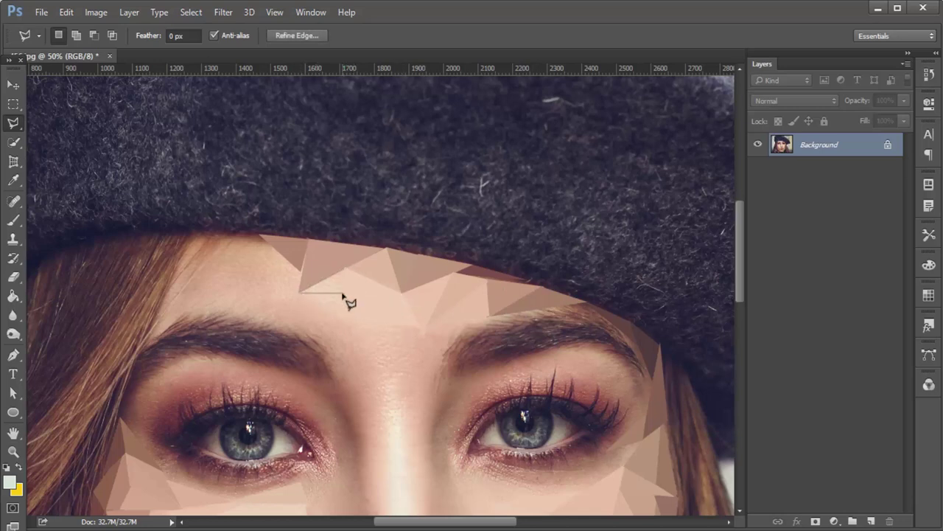
pyautogui.hotkey('ctrl', 'd')
pyautogui.click(304, 267)
pyautogui.press('Return')
pyautogui.hotkey('ctrl', 'f')
pyautogui.hotkey('ctrl', 'd')
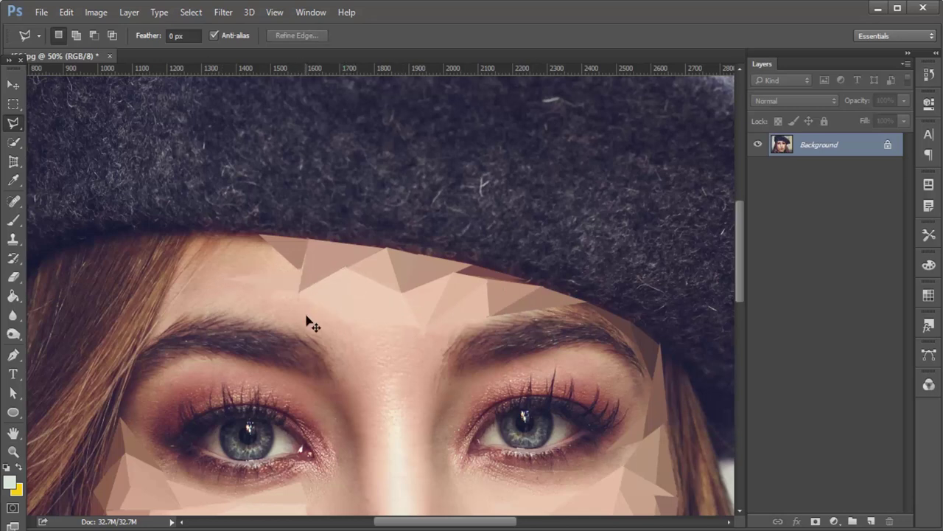
# Add averaged facets on the forehead and down to the hat edge
pyautogui.click(302, 270)
pyautogui.press('Return')
pyautogui.hotkey('ctrl', 'f')
pyautogui.hotkey('ctrl', 'd')
pyautogui.click(224, 275)
pyautogui.press('Return')
pyautogui.hotkey('ctrl', 'f')
pyautogui.hotkey('ctrl', 'd')
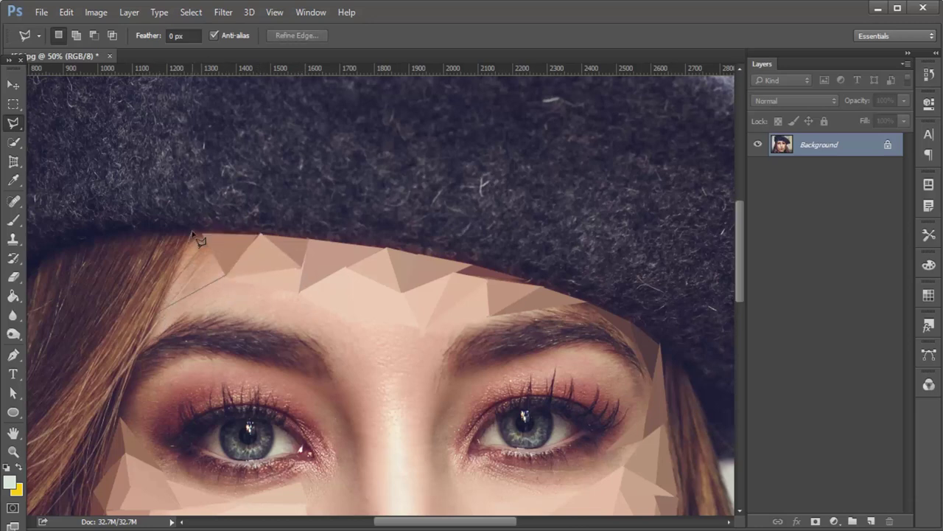
# Cover the left side of the hat edge with two averaged triangle facets
pyautogui.click(192, 235)
pyautogui.press('Return')
pyautogui.hotkey('ctrl', 'f')
pyautogui.hotkey('ctrl', 'd')
pyautogui.click(226, 274)
pyautogui.press('Return')
pyautogui.hotkey('ctrl', 'f')
pyautogui.hotkey('ctrl', 'd')
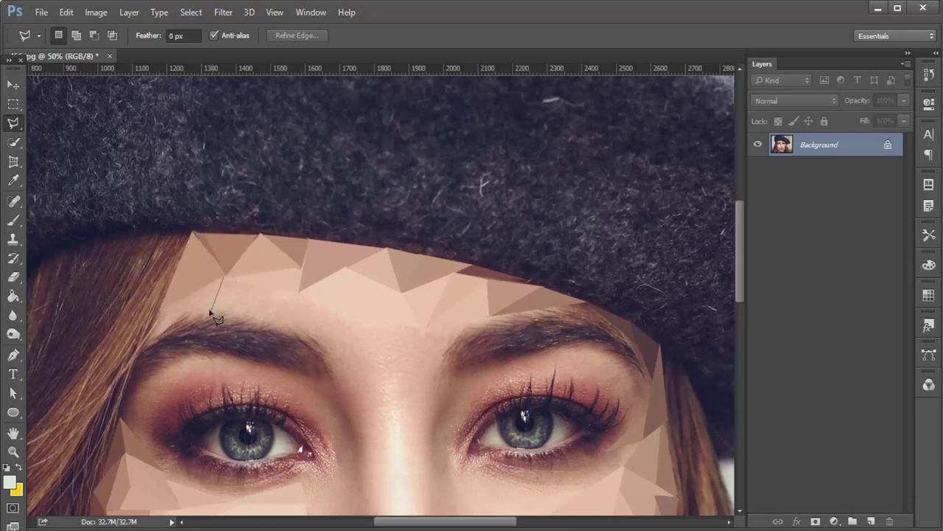
# Extend averaged facets down from the hat to the left eyebrow
pyautogui.click(147, 337)
pyautogui.press('Return')
pyautogui.hotkey('ctrl', 'f')
pyautogui.hotkey('ctrl', 'd')
pyautogui.click(193, 311)
pyautogui.press('Return')
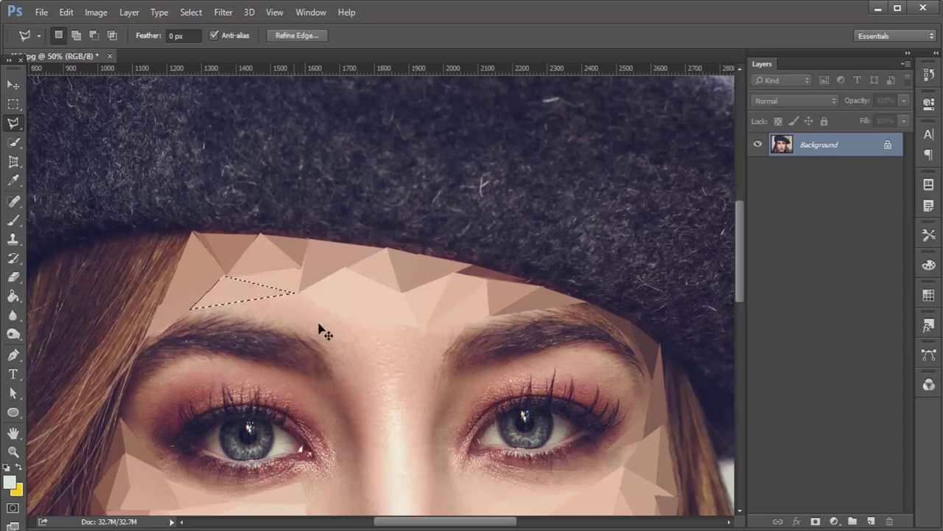
pyautogui.hotkey('ctrl', 'f')
pyautogui.hotkey('ctrl', 'd')
pyautogui.click(294, 294)
# Fill triangles above and over the left brow with averaged colour
pyautogui.click(244, 317)
pyautogui.press('Return')
pyautogui.hotkey('ctrl', 'f')
pyautogui.hotkey('ctrl', 'd')
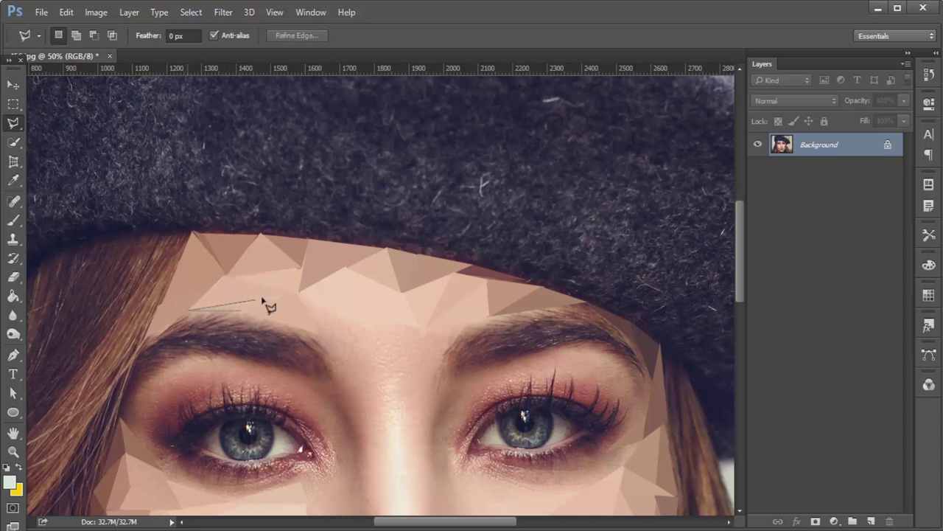
pyautogui.click(320, 331)
pyautogui.click(374, 317)
pyautogui.click(289, 295)
pyautogui.hotkey('ctrl', 'f')
pyautogui.hotkey('ctrl', 'd')
# Create an averaged triangle facet between the eyebrows
pyautogui.click(371, 324)
pyautogui.click(400, 383)
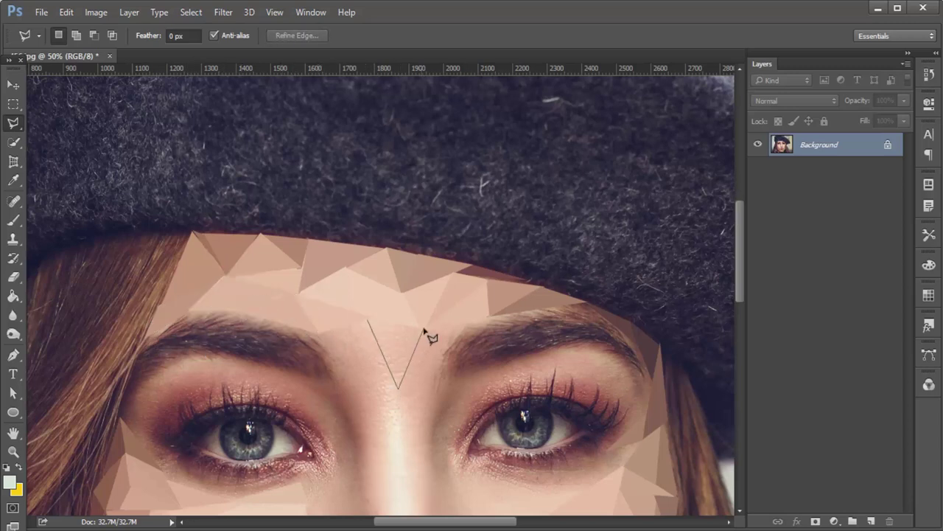
pyautogui.click(371, 324)
pyautogui.click(451, 333)
pyautogui.click(446, 339)
pyautogui.hotkey('ctrl', 'f')
pyautogui.hotkey('ctrl', 'd')
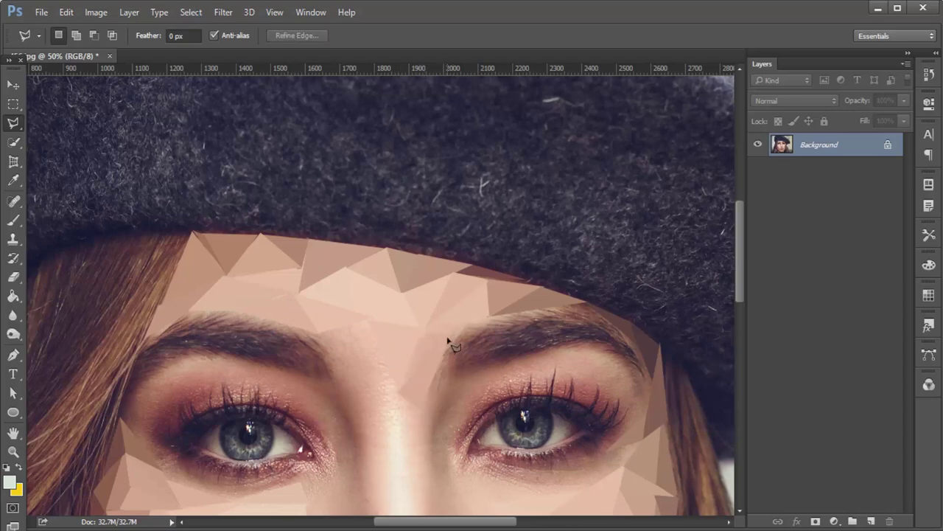
# Finish the last averaged triangles between the brows
pyautogui.click(429, 375)
pyautogui.hotkey('ctrl', 'f')
pyautogui.hotkey('ctrl', 'd')
pyautogui.click(337, 331)
pyautogui.hotkey('ctrl', 'f')
pyautogui.hotkey('ctrl', 'd')
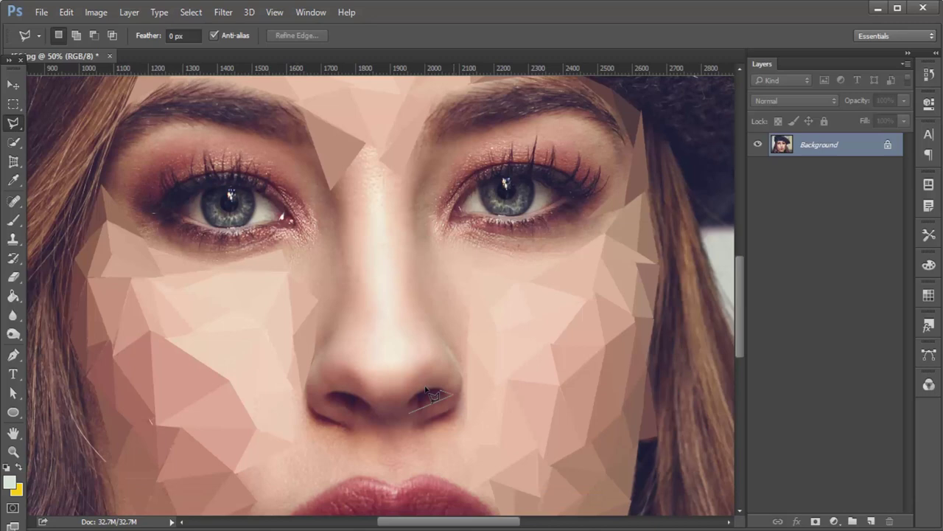
# Flatten a lower-nose triangle and the left nostril triangle into averaged-colour facets
pyautogui.click(425, 388)
pyautogui.hotkey('ctrl', 'f')
pyautogui.hotkey('ctrl', 'd')
pyautogui.click(371, 410)
pyautogui.hotkey('ctrl', 'f')
pyautogui.hotkey('ctrl', 'd')
# Turn two triangles on the nose bridge into flat averaged-colour facets
pyautogui.click(386, 292)
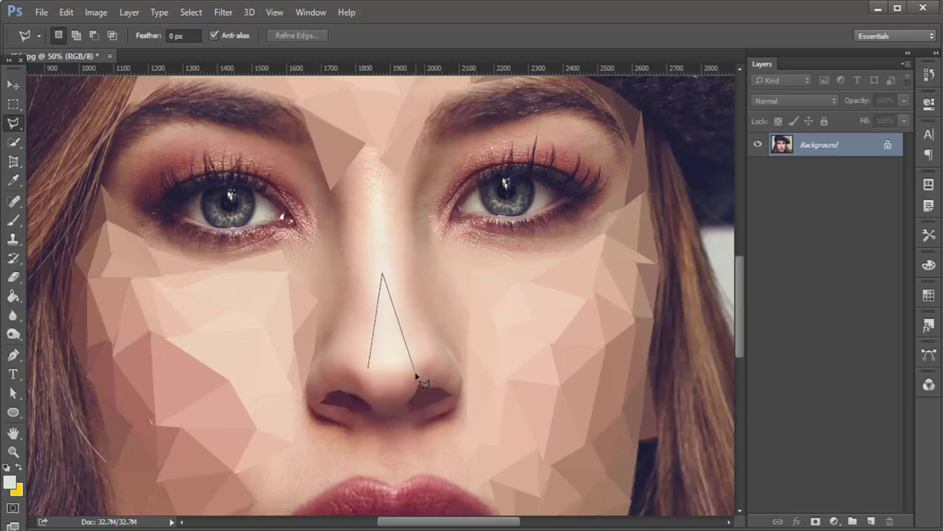
pyautogui.doubleClick(416, 375)
pyautogui.hotkey('ctrl', 'f')
pyautogui.hotkey('ctrl', 'd')
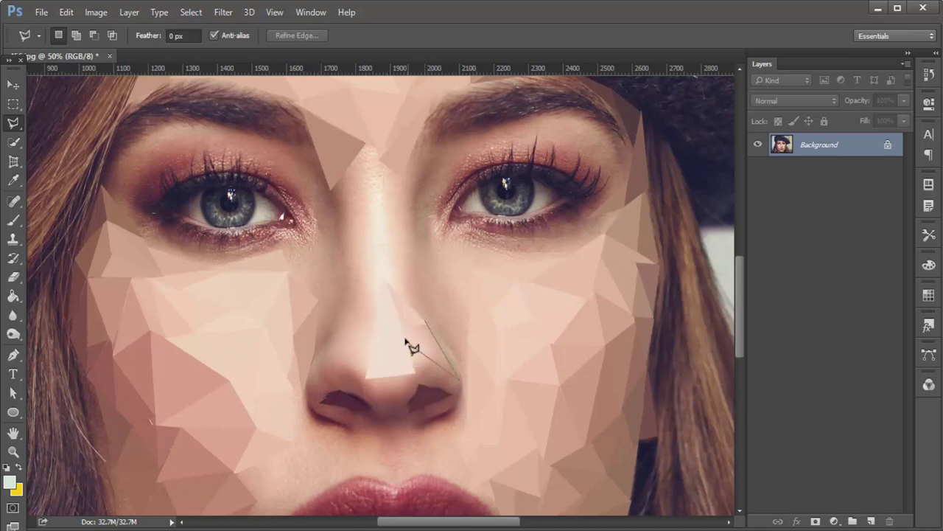
pyautogui.click(417, 263)
pyautogui.click(382, 199)
pyautogui.doubleClick(392, 287)
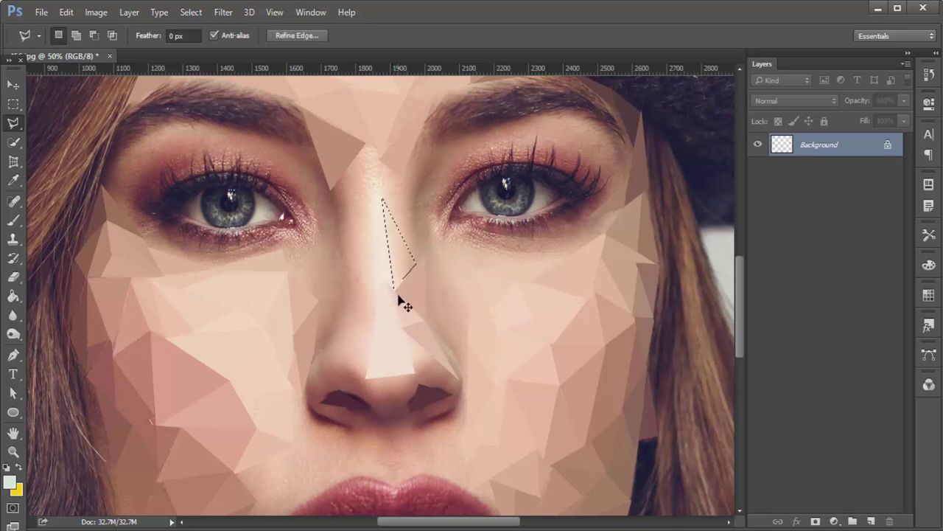
pyautogui.hotkey('ctrl', 'f')
pyautogui.hotkey('ctrl', 'd')
# Discard a stray outline and flatten a triangle on the upper nose bridge
pyautogui.click(368, 200)
pyautogui.click(362, 372)
pyautogui.press('Escape')
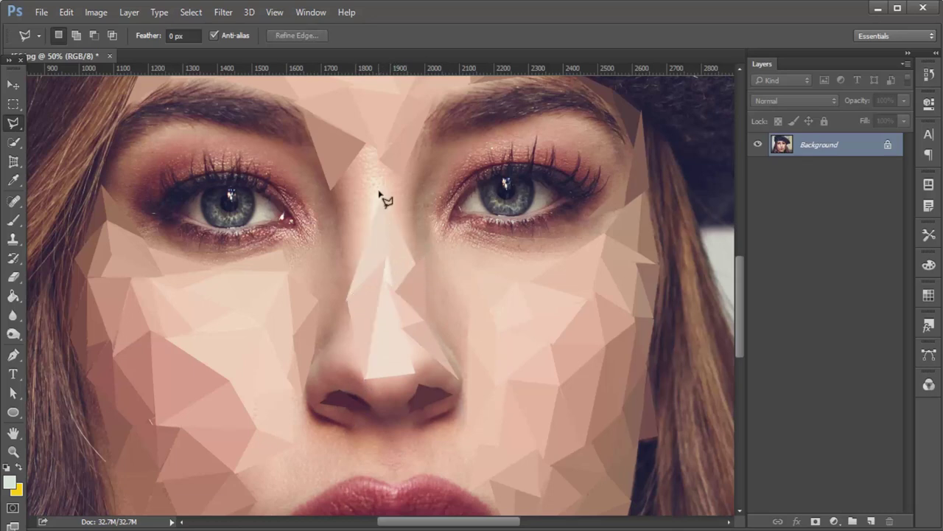
pyautogui.press('Escape')
pyautogui.click(374, 150)
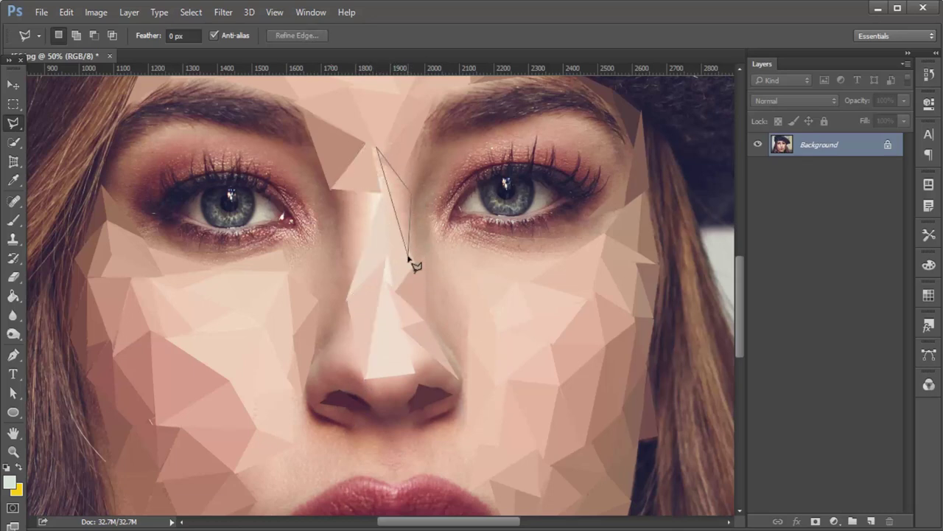
pyautogui.click(398, 225)
pyautogui.doubleClick(358, 200)
pyautogui.hotkey('ctrl', 'f')
pyautogui.hotkey('ctrl', 'd')
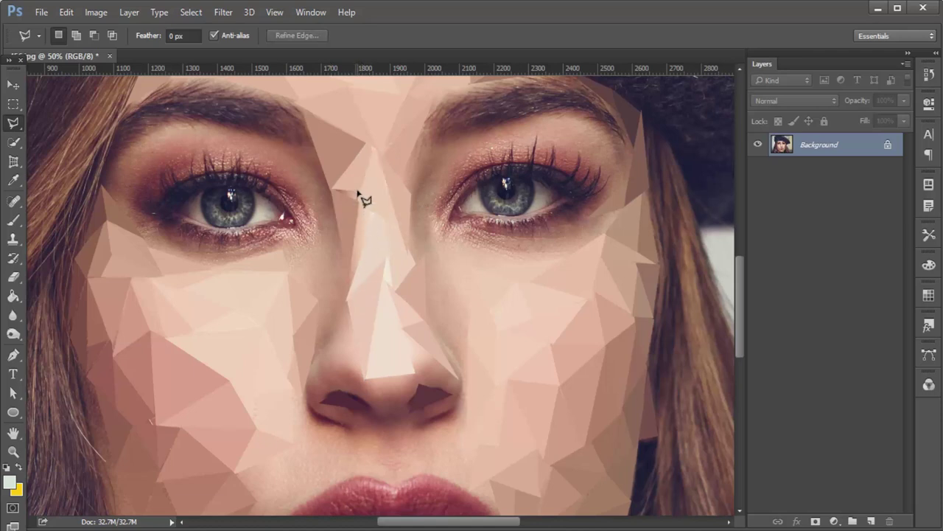
# Flatten a small sliver beside the nose bridge and outline a triangle on the adjacent cheek
pyautogui.click(336, 188)
pyautogui.doubleClick(358, 197)
pyautogui.hotkey('ctrl', 'f')
pyautogui.hotkey('ctrl', 'd')
pyautogui.press('Escape')
pyautogui.click(425, 265)
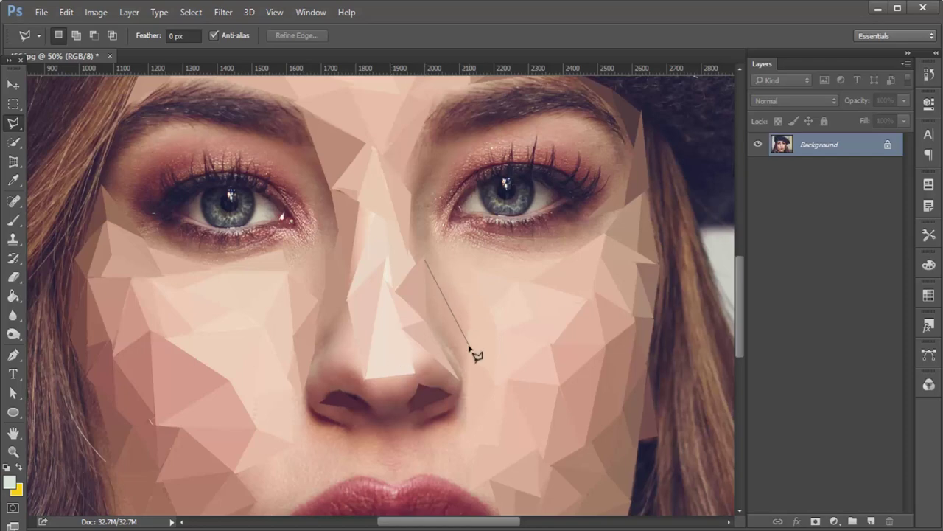
pyautogui.click(421, 273)
pyautogui.hotkey('ctrl', '-')
# Zoom in on the eyes and outline a triangle beside the nose near the left eye
pyautogui.hotkey('ctrl', '+')
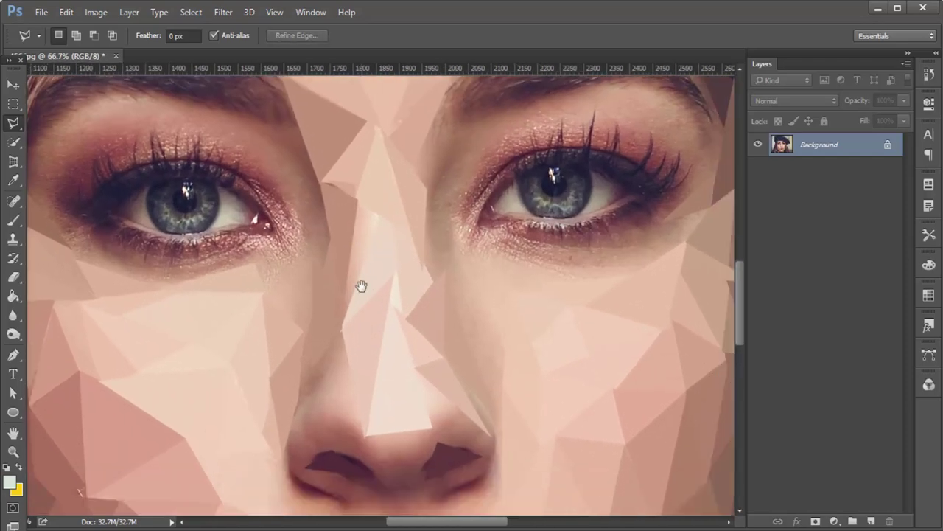
pyautogui.hotkey('ctrl', '+')
pyautogui.moveTo(209, 422); pyautogui.dragTo(260, 319)
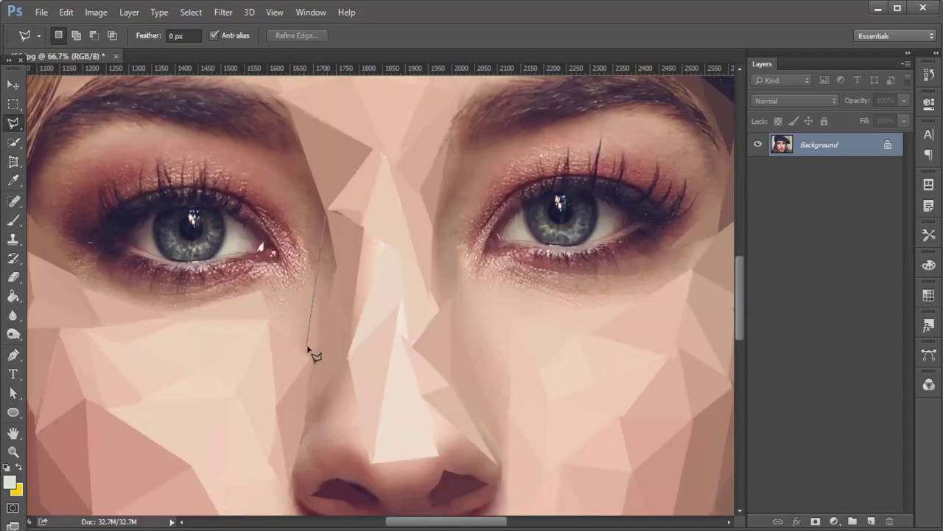
pyautogui.click(341, 337)
pyautogui.scroll(2, 310, 243)
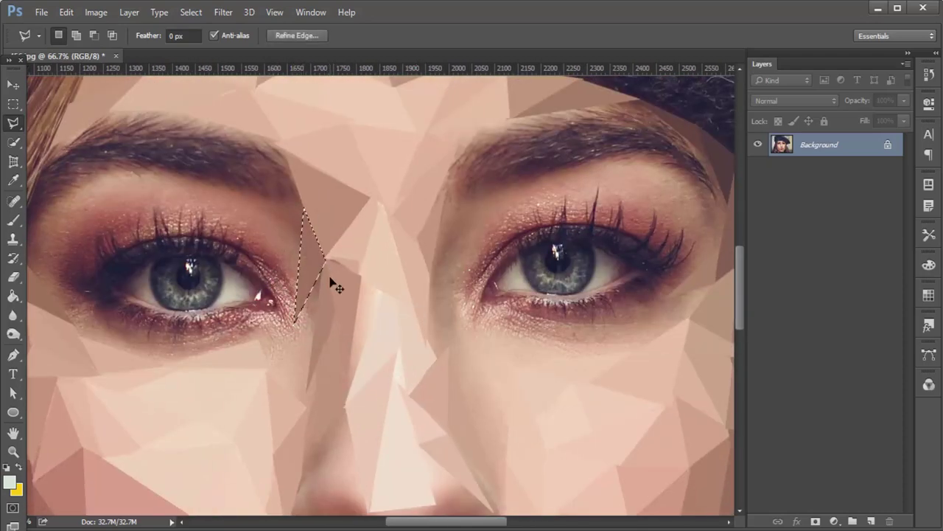
pyautogui.scroll(-3, 457, 362)
pyautogui.click(424, 290)
pyautogui.click(484, 256)
pyautogui.doubleClick(446, 347)
# Clear leftover selections and outline a facet from under the right eye up the brow
pyautogui.click(467, 305)
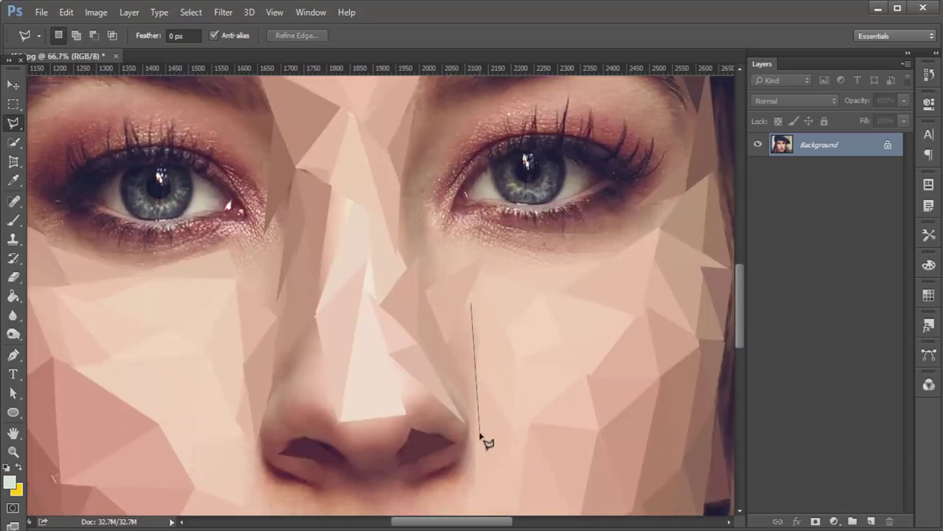
pyautogui.press('Escape')
pyautogui.click(478, 218)
pyautogui.press('Escape')
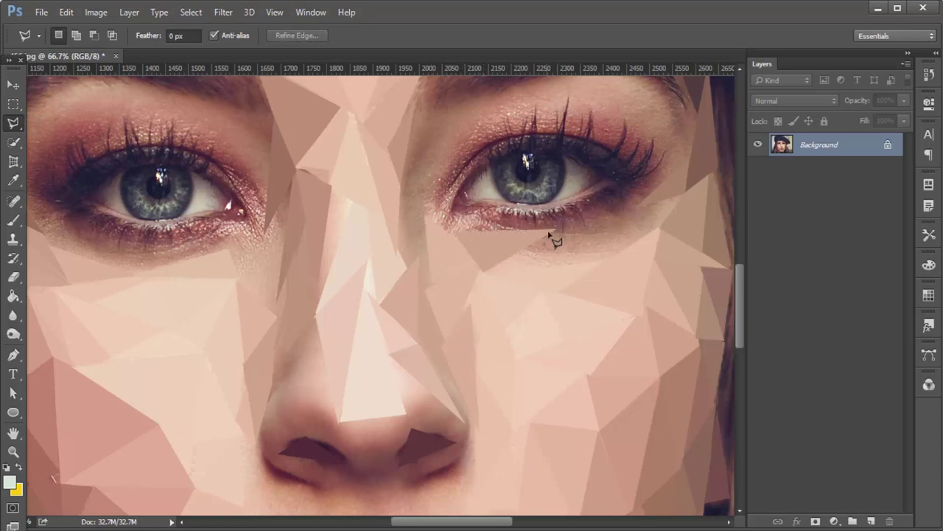
pyautogui.click(551, 234)
pyautogui.click(632, 200)
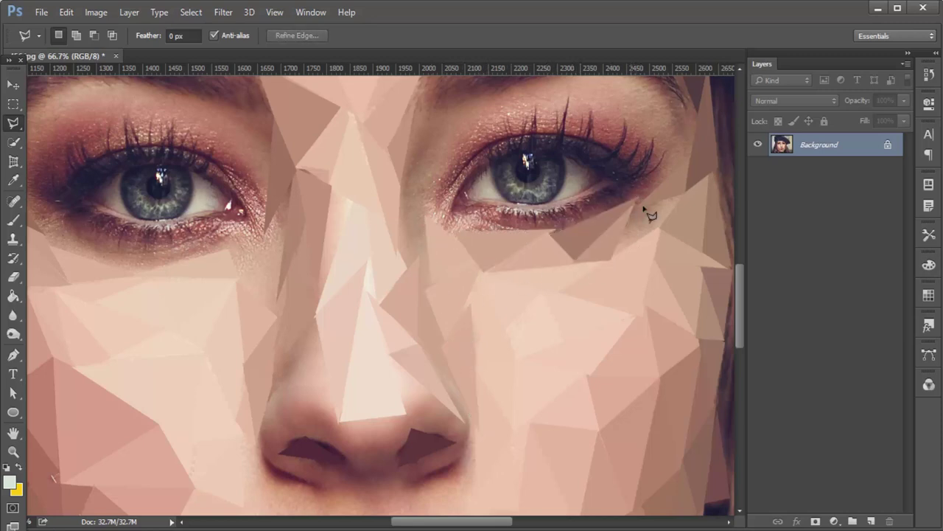
pyautogui.moveTo(612, 265); pyautogui.dragTo(537, 325)
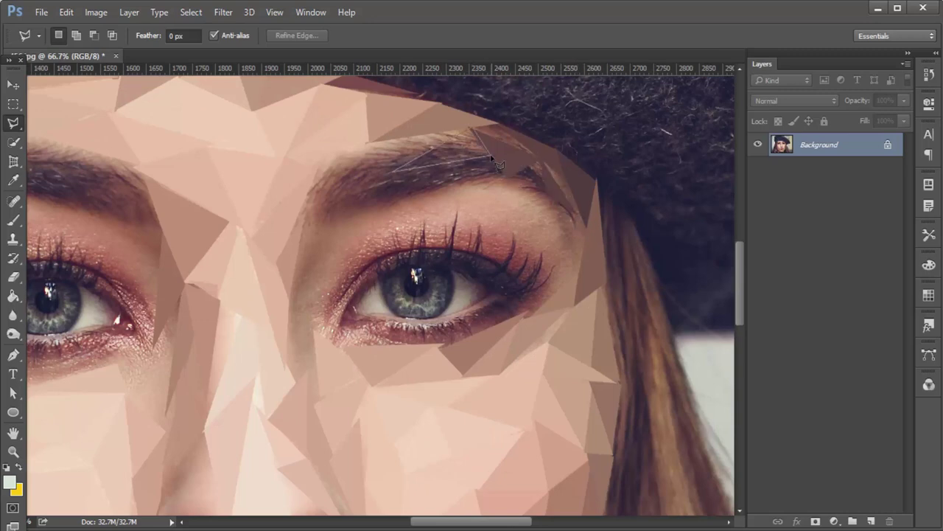
pyautogui.doubleClick(373, 147)
pyautogui.click(491, 219)
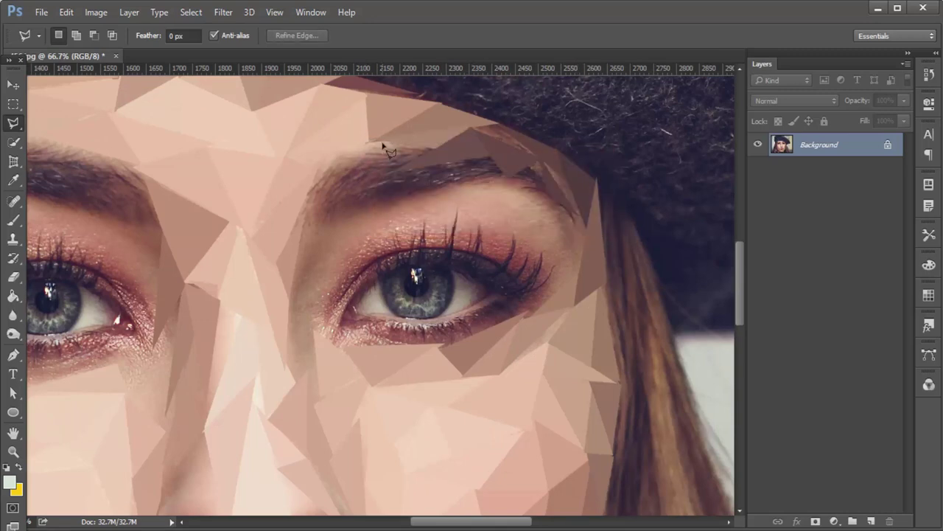
# Outline a facet along the eyebrow, then cancel an unfinished second outline
pyautogui.click(317, 217)
pyautogui.click(495, 158)
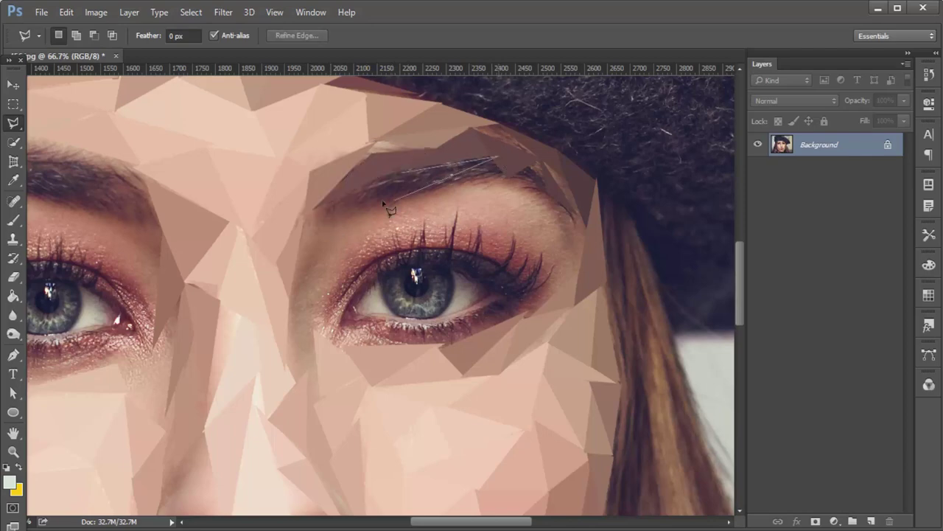
pyautogui.doubleClick(320, 222)
pyautogui.click(472, 171)
pyautogui.press('BackSpace')
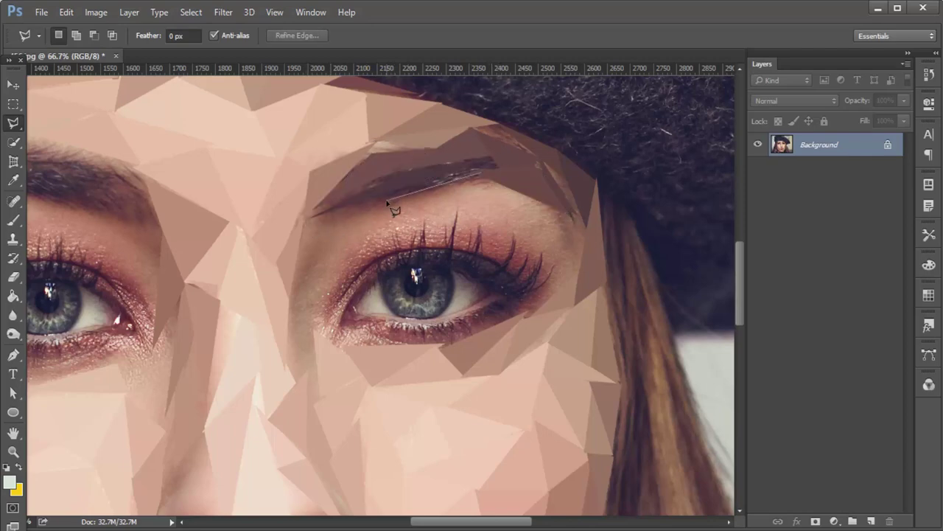
pyautogui.press('Escape')
pyautogui.hotkey('ctrl', '-')
pyautogui.hotkey('ctrl', '-')
pyautogui.hotkey('ctrl', '-')
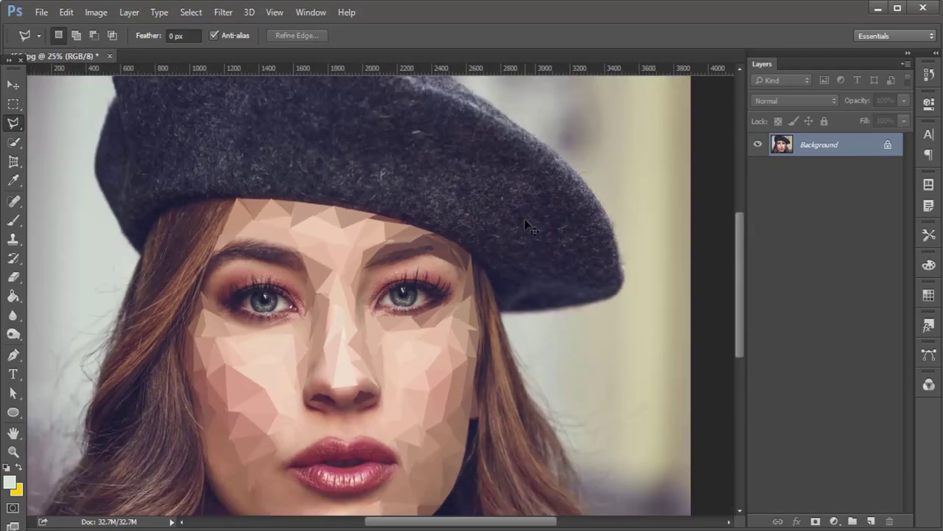
# Flatten three facets beside the right-hand brow and at its end to averaged colour
pyautogui.hotkey('ctrl', '+')
pyautogui.hotkey('ctrl', '+')
pyautogui.hotkey('ctrl', '+')
pyautogui.doubleClick(379, 288)
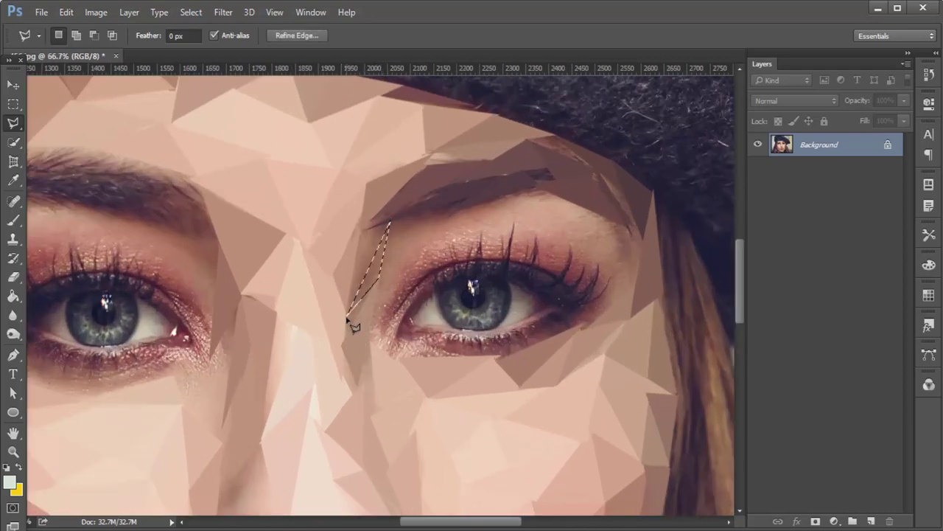
pyautogui.hotkey('ctrl', 'd')
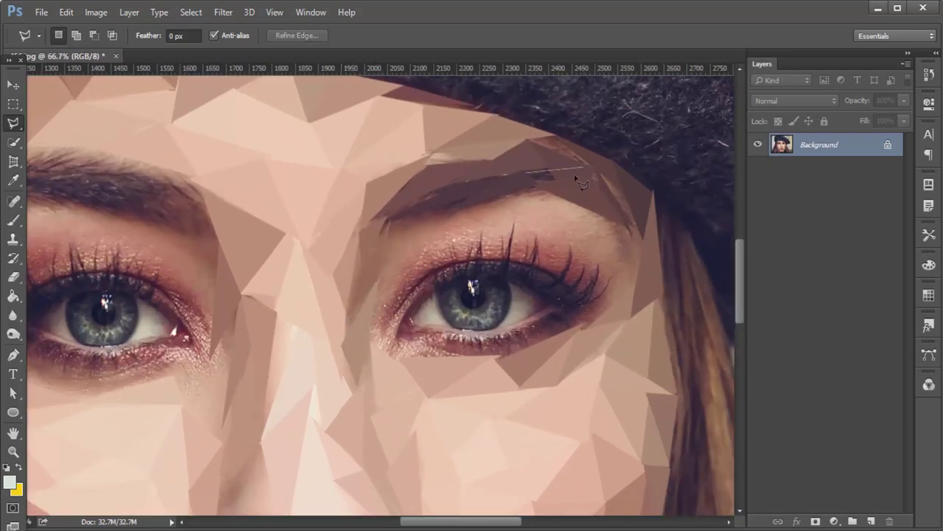
pyautogui.hscroll(3, 524, 266)
pyautogui.doubleClick(529, 234)
pyautogui.hotkey('ctrl', 'd')
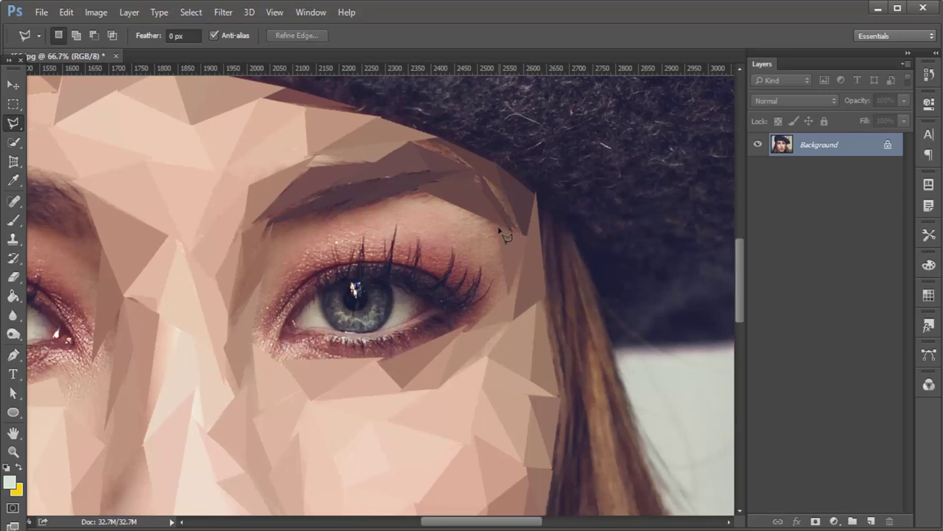
pyautogui.doubleClick(512, 232)
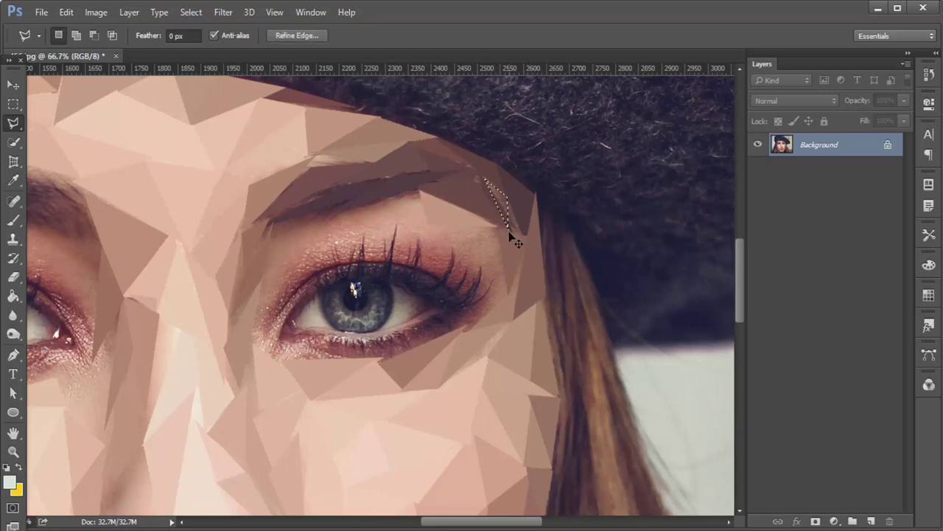
pyautogui.hotkey('ctrl', 'd')
pyautogui.hscroll(-1, 339, 297)
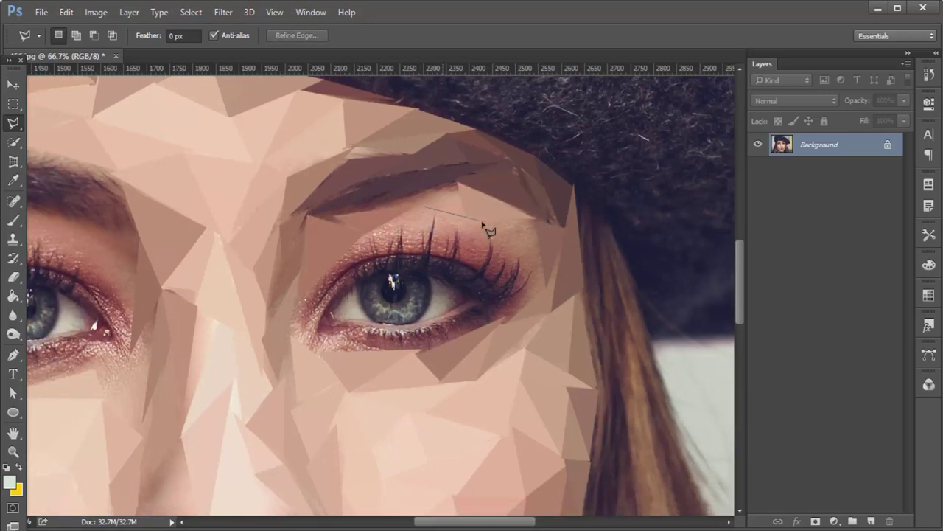
# Flatten a triangle above the eye's outer end and a facet above the lashes
pyautogui.click(480, 220)
pyautogui.click(543, 282)
pyautogui.doubleClick(536, 218)
pyautogui.hotkey('ctrl', 'f')
pyautogui.hotkey('ctrl', 'd')
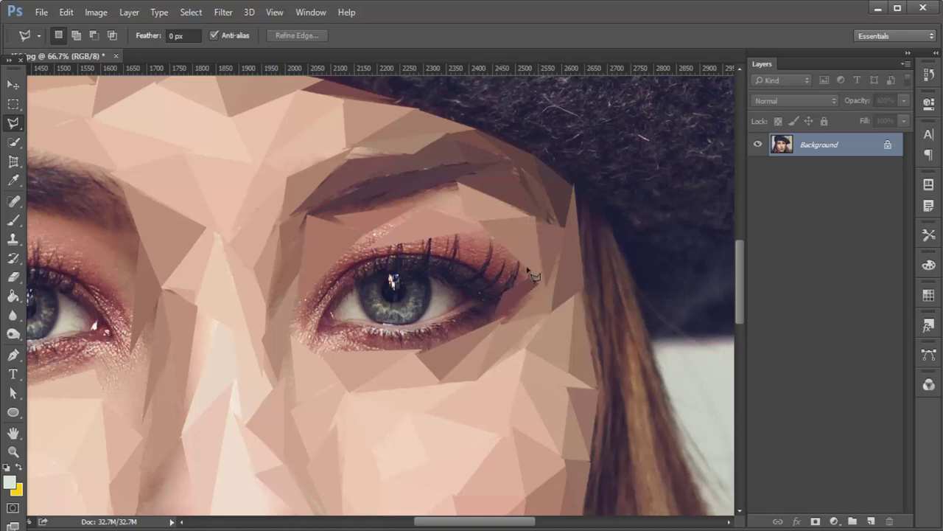
pyautogui.doubleClick(482, 224)
pyautogui.hotkey('ctrl', 'f')
pyautogui.hotkey('ctrl', 'd')
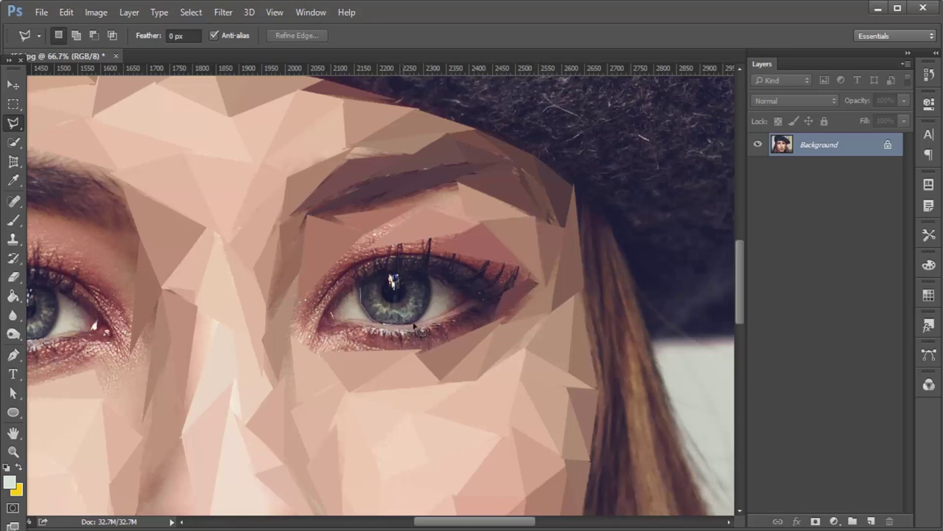
# Flatten the iris to dark grey and the eye-white triangles on either side to averaged grey
pyautogui.doubleClick(391, 279)
pyautogui.hotkey('ctrl', 'f')
pyautogui.hotkey('ctrl', 'd')
pyautogui.click(433, 278)
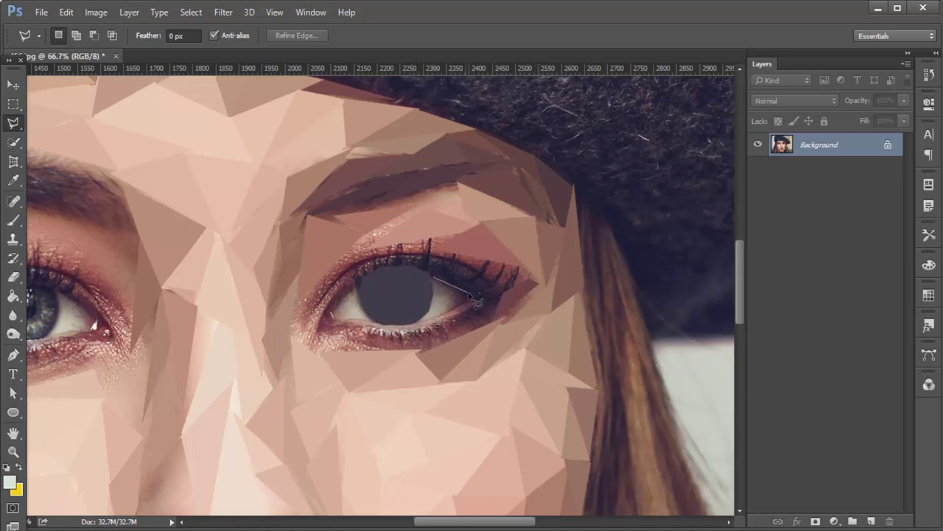
pyautogui.doubleClick(431, 315)
pyautogui.hotkey('ctrl', 'f')
pyautogui.hotkey('ctrl', 'd')
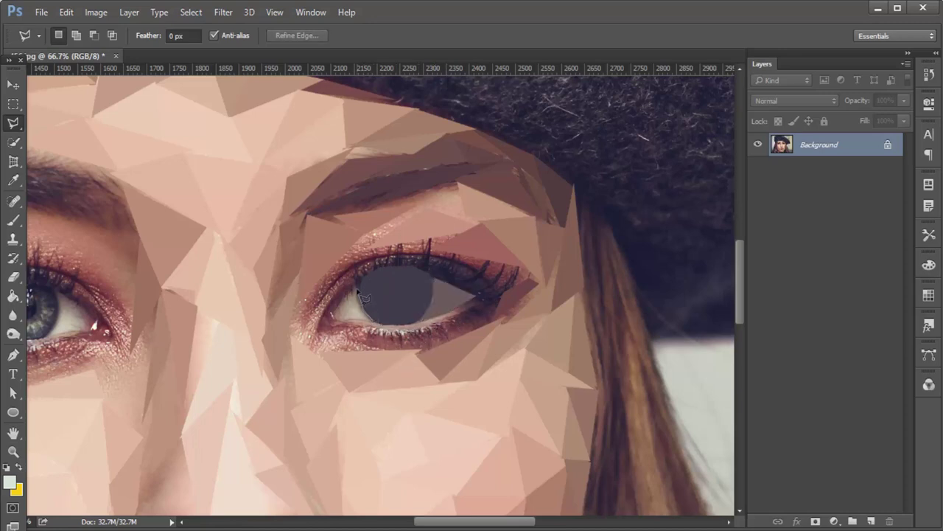
pyautogui.doubleClick(339, 326)
pyautogui.hotkey('ctrl', 'f')
pyautogui.hotkey('ctrl', 'd')
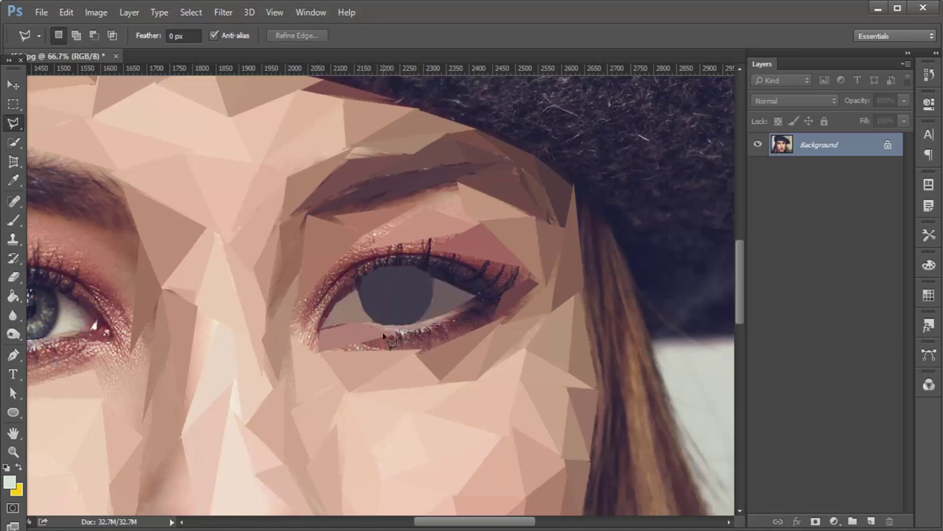
# Flatten the lower-lid patch below the iris and a facet below the lashes
pyautogui.doubleClick(412, 346)
pyautogui.hotkey('ctrl', 'f')
pyautogui.hotkey('ctrl', 'd')
pyautogui.click(479, 308)
pyautogui.doubleClick(437, 342)
pyautogui.hotkey('ctrl', 'f')
pyautogui.hotkey('ctrl', 'd')
# Flatten lash facets right of and above the iris plus the patch above the eye
pyautogui.click(471, 312)
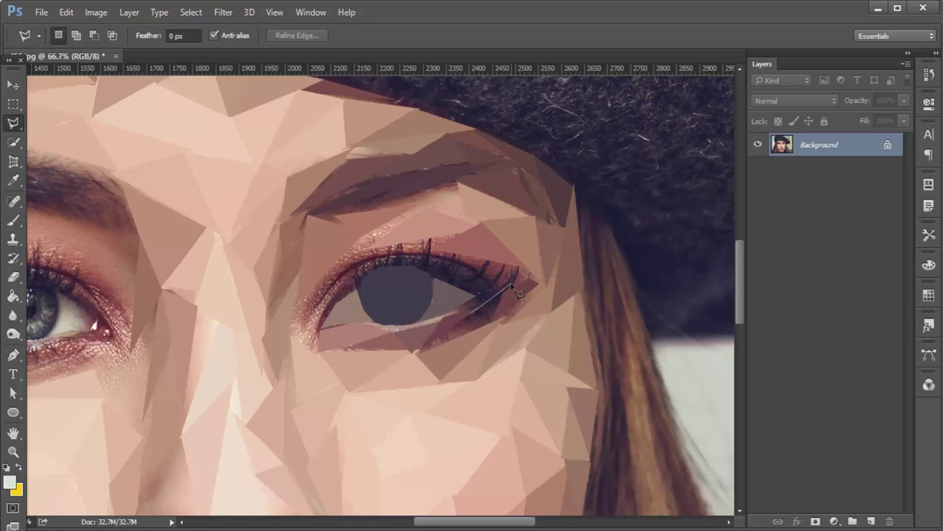
pyautogui.doubleClick(424, 350)
pyautogui.hotkey('ctrl', 'f')
pyautogui.hotkey('ctrl', 'd')
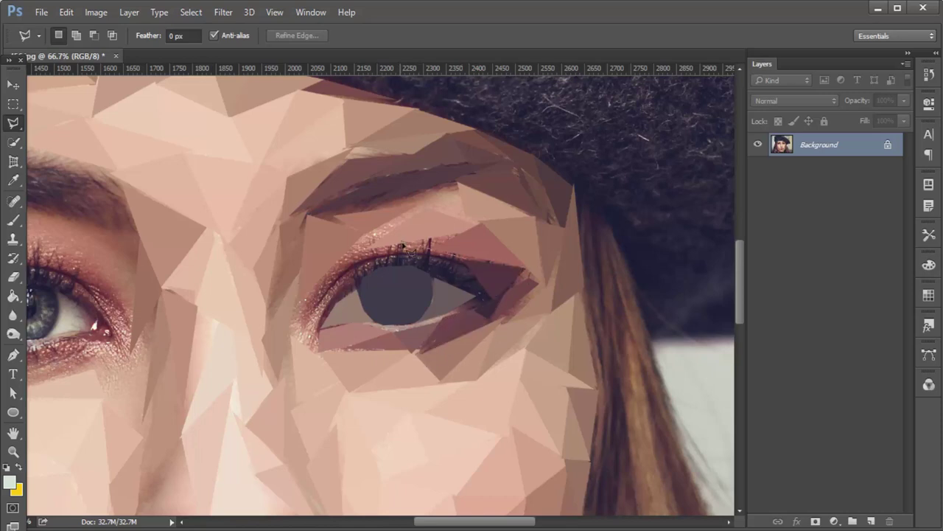
pyautogui.doubleClick(361, 261)
pyautogui.hotkey('ctrl', 'f')
pyautogui.hotkey('ctrl', 'd')
pyautogui.hotkey('ctrl', 'f')
pyautogui.hotkey('ctrl', 'd')
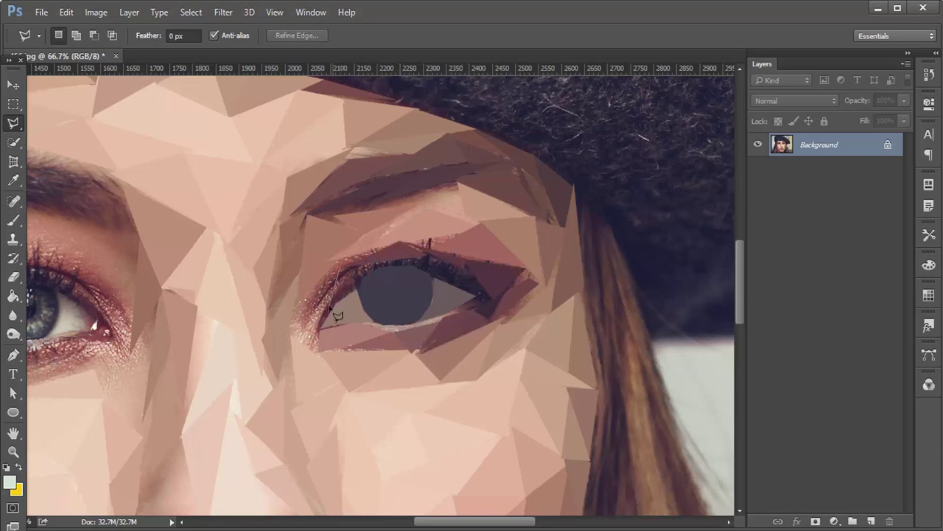
# Flatten the inner-corner lash patch, lower-left lid patch and inner upper eye patch
pyautogui.doubleClick(318, 281)
pyautogui.hotkey('ctrl', 'f')
pyautogui.hotkey('ctrl', 'd')
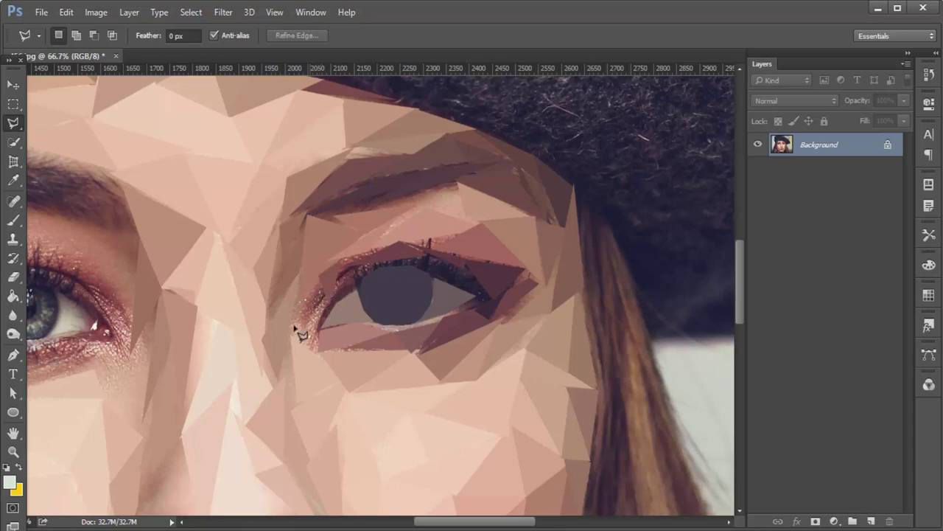
pyautogui.doubleClick(327, 336)
pyautogui.hotkey('ctrl', 'f')
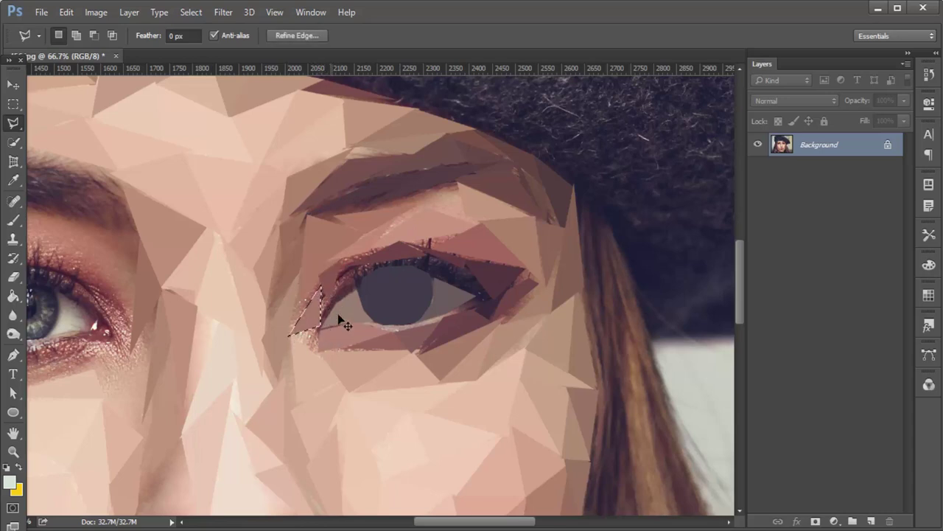
pyautogui.hotkey('ctrl', 'd')
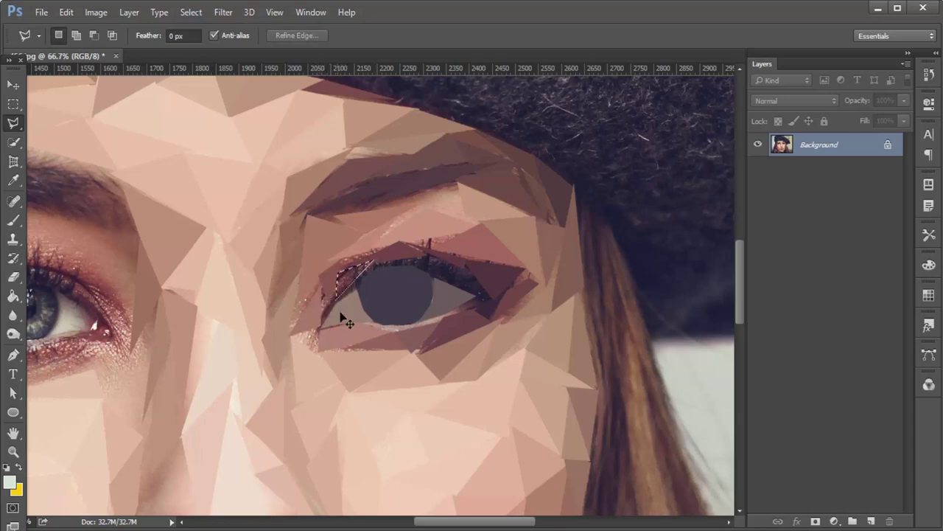
pyautogui.doubleClick(341, 317)
pyautogui.hotkey('ctrl', 'f')
pyautogui.hotkey('ctrl', 'd')
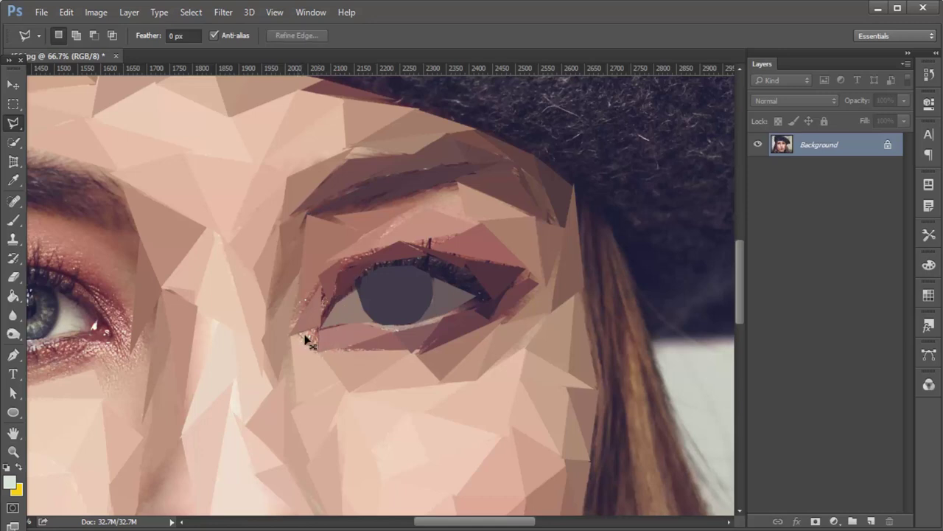
# Flatten the remaining patches at the inner eye corner, then zoom out to check
pyautogui.doubleClick(305, 337)
pyautogui.hotkey('ctrl', 'f')
pyautogui.hotkey('ctrl', 'd')
pyautogui.click(321, 291)
pyautogui.click(288, 336)
pyautogui.doubleClick(311, 319)
pyautogui.hotkey('ctrl', 'f')
pyautogui.hotkey('ctrl', 'd')
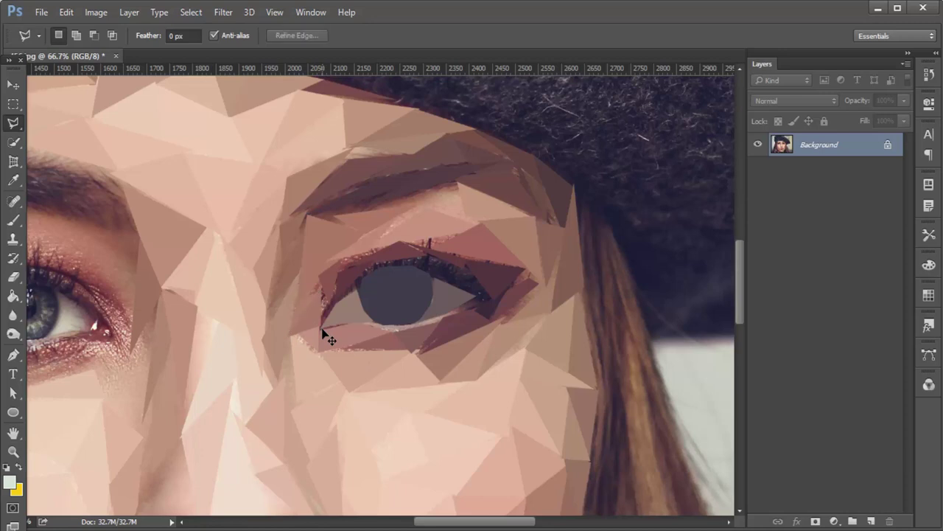
pyautogui.hotkey('ctrl', '-')
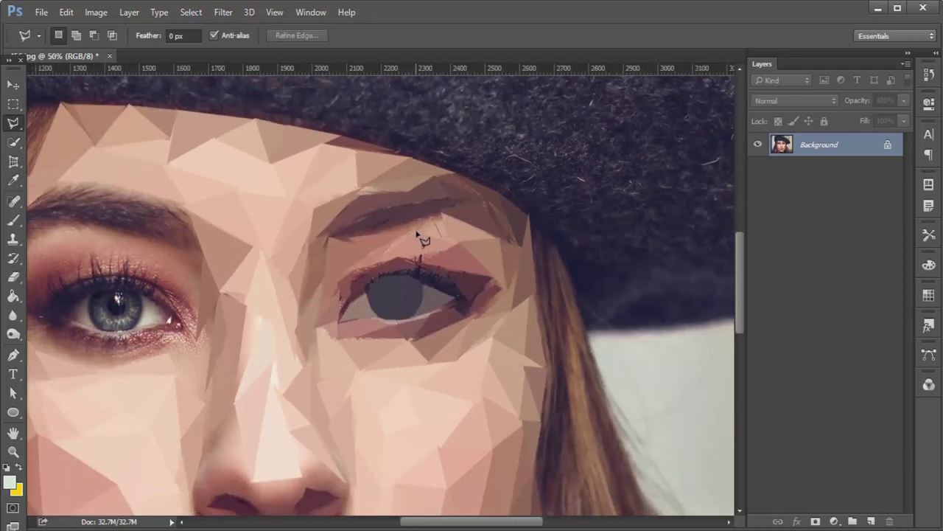
# Flatten a first small triangle on the eyebrow above the natural eye to its average colour
pyautogui.hotkey('ctrl', '-')
pyautogui.hotkey('ctrl', '-')
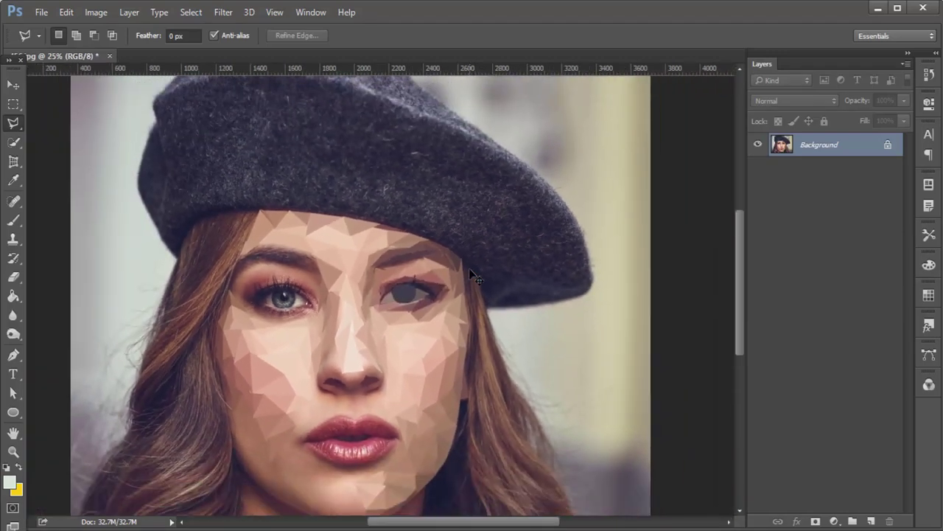
pyautogui.hotkey('ctrl', '-')
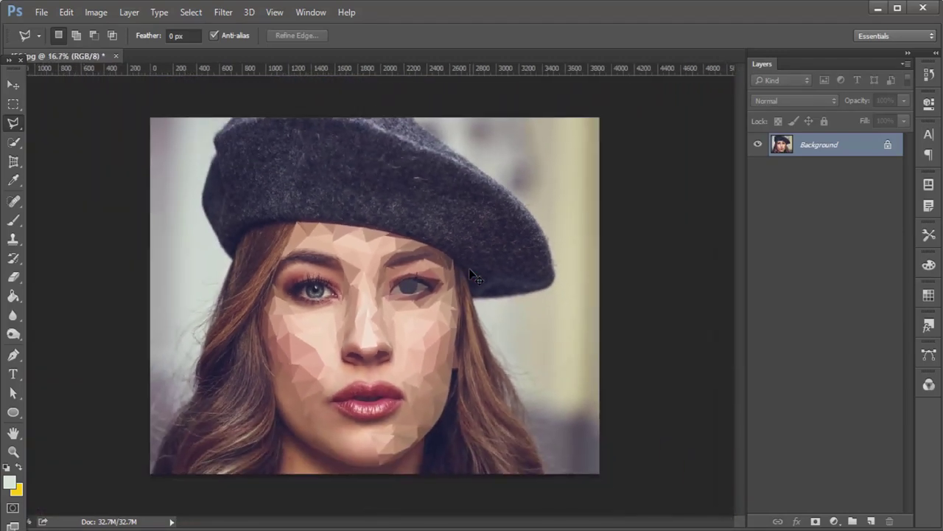
pyautogui.hotkey('ctrl', '+')
pyautogui.hotkey('ctrl', '+')
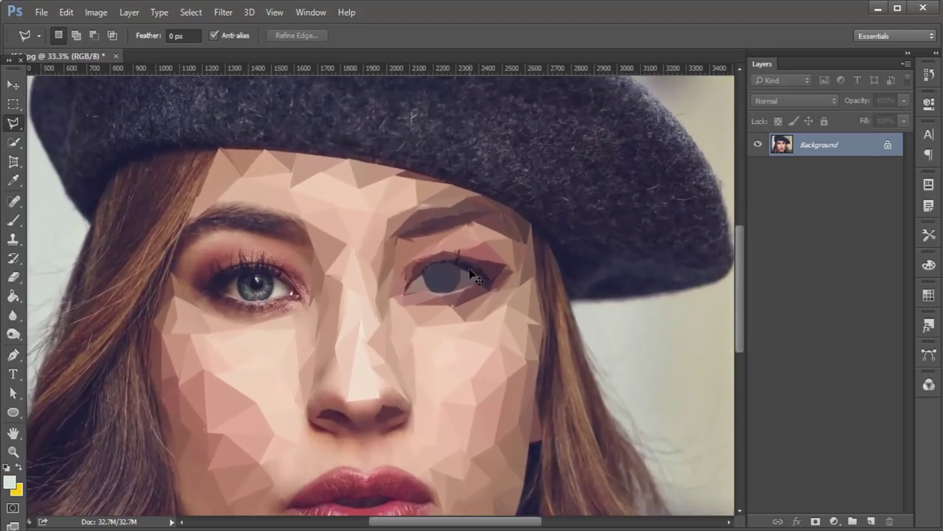
pyautogui.hotkey('ctrl', '+')
pyautogui.moveTo(383, 277); pyautogui.dragTo(488, 228)
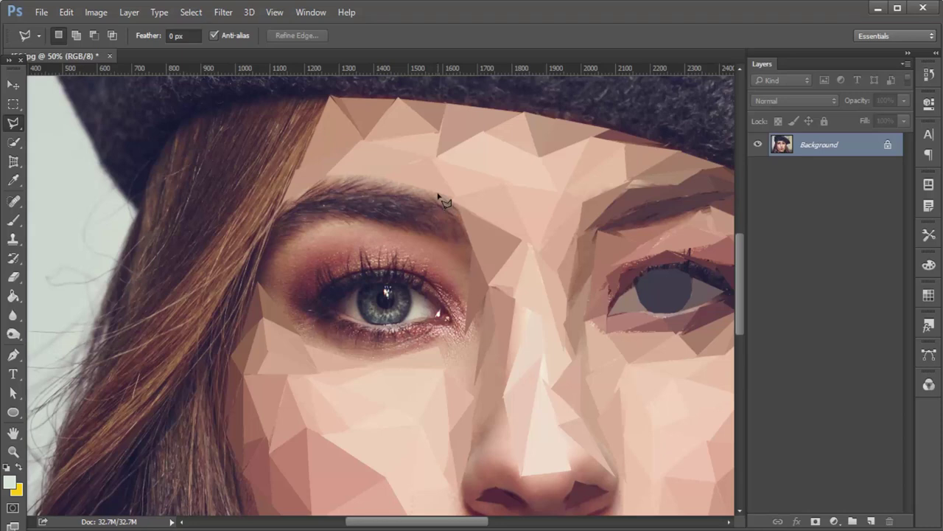
pyautogui.click(465, 221)
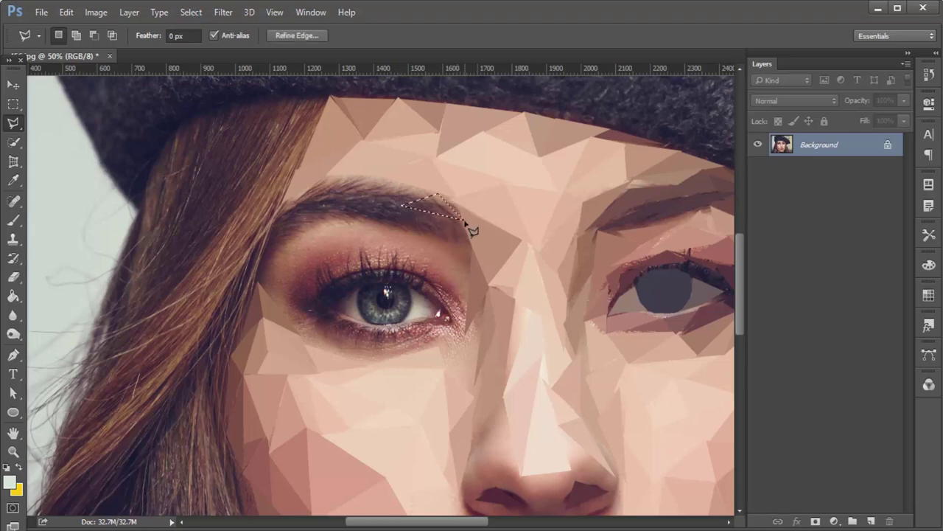
pyautogui.hotkey('ctrl', 'f')
pyautogui.hotkey('ctrl', 'd')
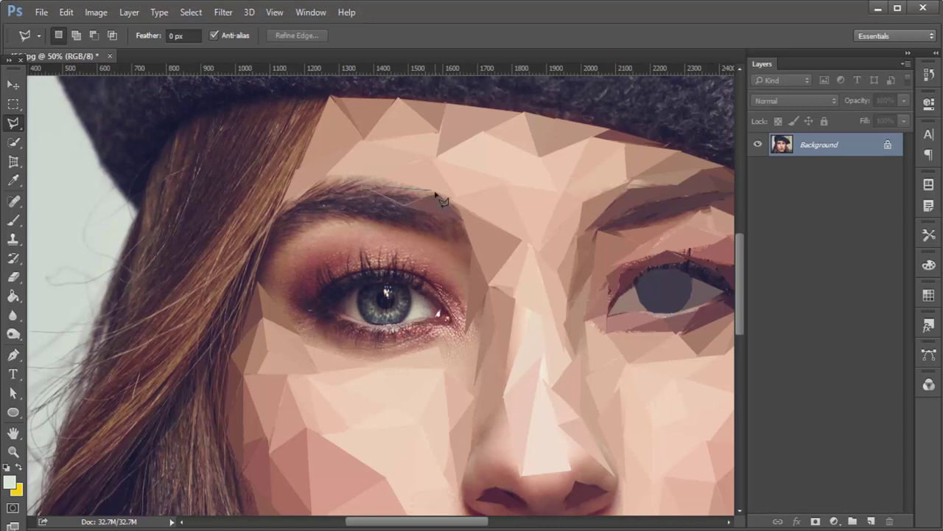
# Add two more averaged flat-colour triangles along the eyebrow
pyautogui.click(435, 193)
pyautogui.hotkey('ctrl', 'f')
pyautogui.hotkey('ctrl', 'd')
pyautogui.click(331, 212)
pyautogui.click(332, 211)
pyautogui.hotkey('ctrl', 'f')
pyautogui.hotkey('ctrl', 'd')
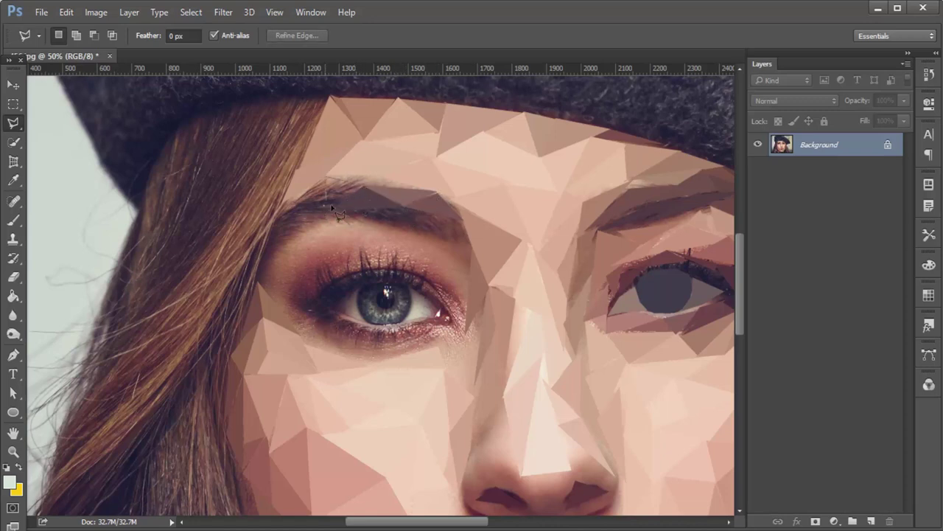
# Fill a larger multi-corner eyebrow triangle with its average colour
pyautogui.click(322, 184)
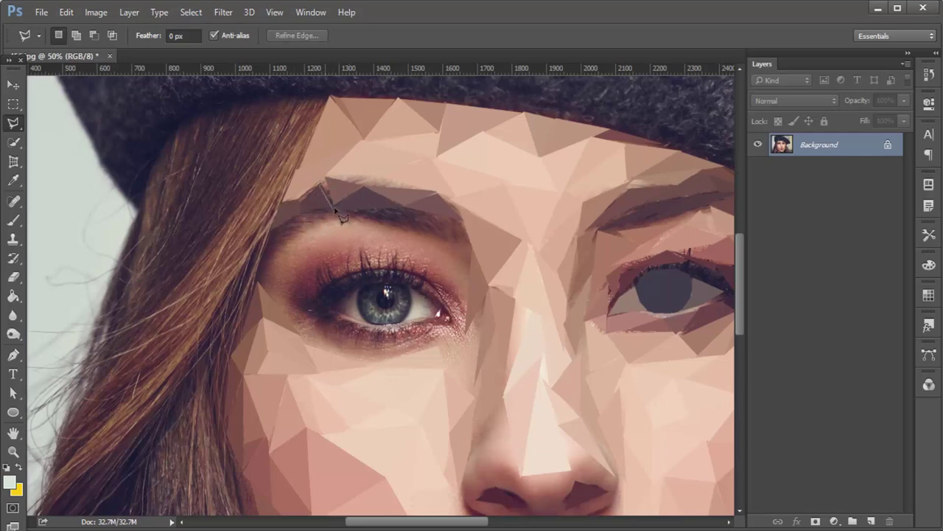
pyautogui.click(433, 221)
pyautogui.hotkey('ctrl', 'd')
pyautogui.click(359, 215)
pyautogui.doubleClick(291, 220)
pyautogui.hotkey('ctrl', 'f')
pyautogui.hotkey('ctrl', 'd')
pyautogui.scroll(-2, 466, 217)
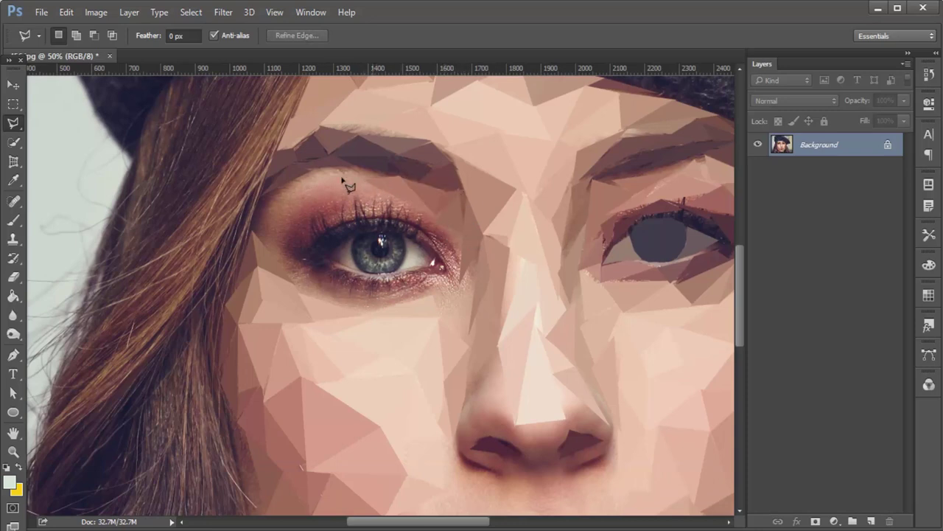
# Flatten triangles under the eye and beside the nose to averaged colours
pyautogui.scroll(-1, 354, 221)
pyautogui.hscroll(-2, 353, 222)
pyautogui.click(426, 286)
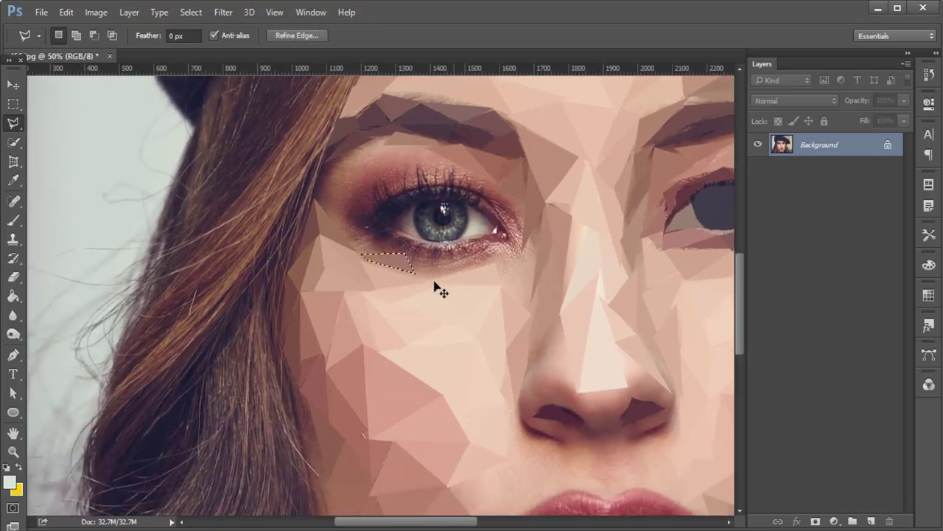
pyautogui.click(543, 242)
pyautogui.click(518, 292)
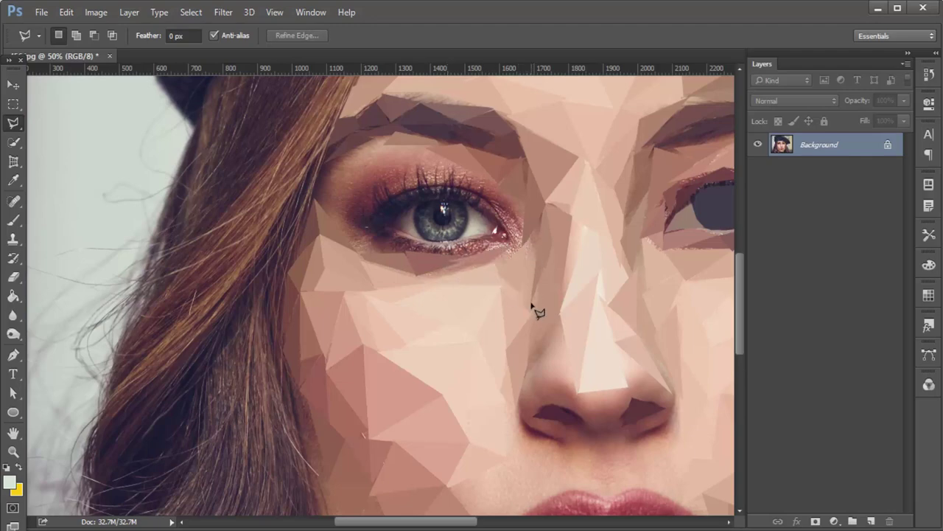
pyautogui.doubleClick(533, 299)
pyautogui.scroll(1, 526, 228)
pyautogui.hscroll(1, 526, 228)
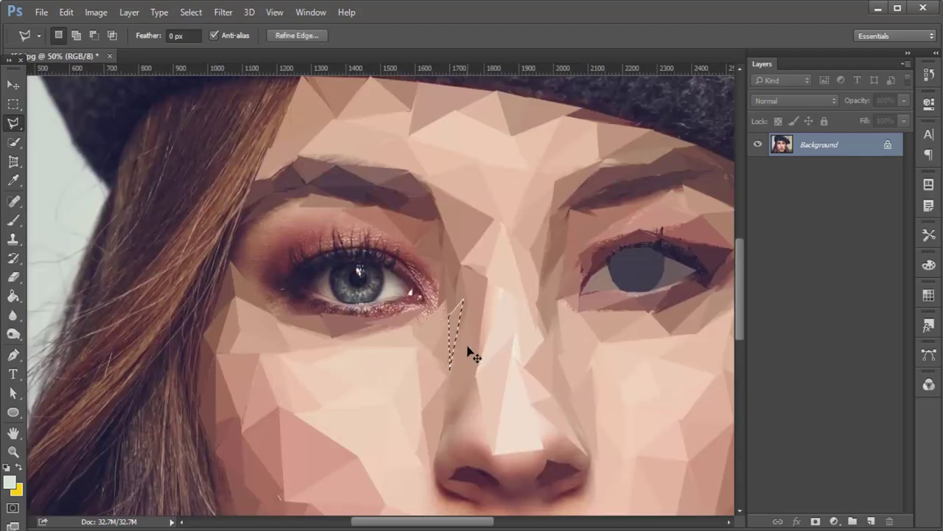
pyautogui.hotkey('ctrl', 'd')
pyautogui.hotkey('ctrl', '-')
pyautogui.hotkey('ctrl', '-')
pyautogui.hotkey('ctrl', '-')
pyautogui.hotkey('ctrl', '+')
pyautogui.hotkey('ctrl', '+')
pyautogui.hotkey('ctrl', '+')
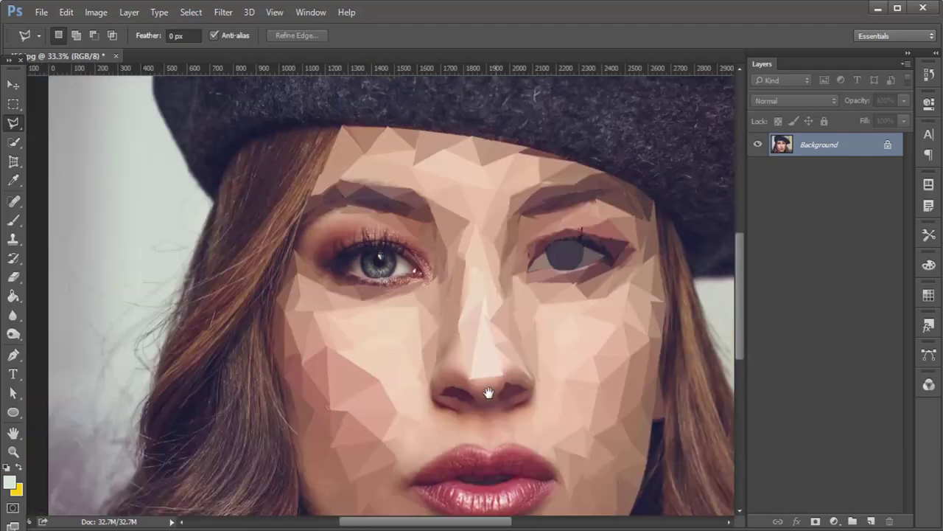
pyautogui.hotkey('ctrl', '+')
# Average a triangle along the top of the nostril and undo a misplaced one below
pyautogui.scroll(-3, 526, 284)
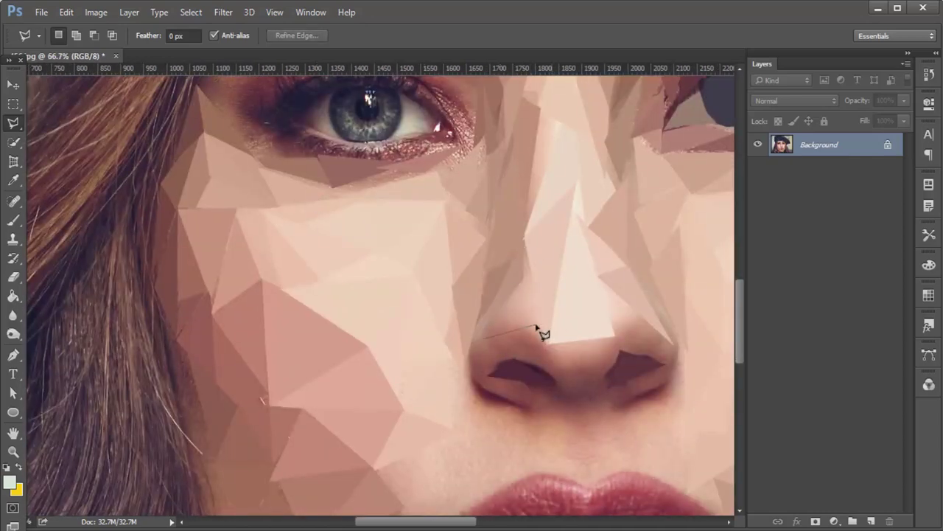
pyautogui.hotkey('ctrl', '-')
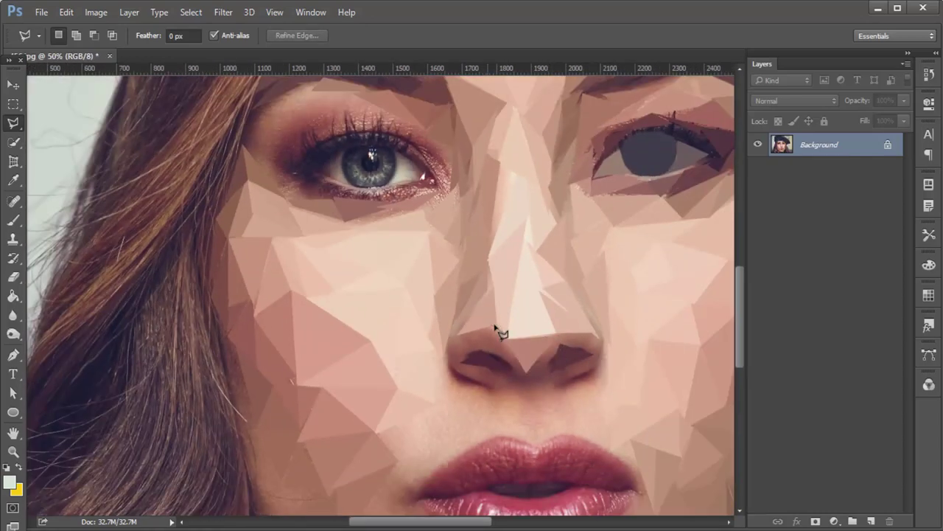
pyautogui.click(452, 337)
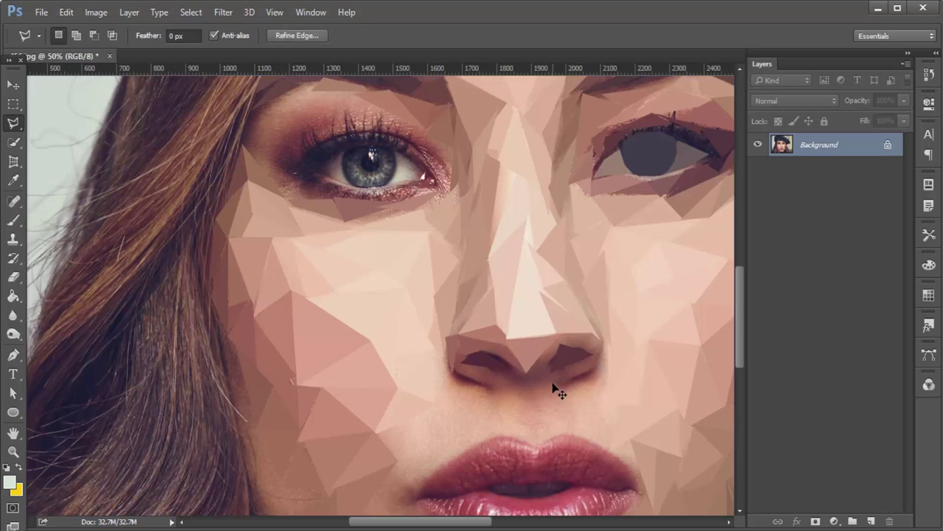
pyautogui.moveTo(557, 395); pyautogui.dragTo(441, 368)
pyautogui.click(488, 326)
pyautogui.click(463, 352)
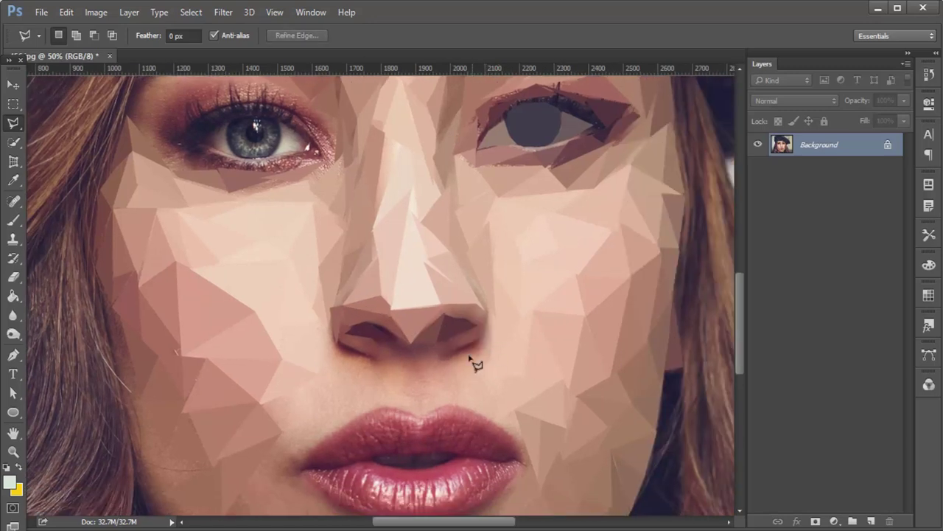
pyautogui.click(496, 369)
pyautogui.click(480, 413)
pyautogui.hotkey('ctrl', 'f')
pyautogui.hotkey('ctrl', 'd')
pyautogui.click(447, 358)
pyautogui.hotkey('ctrl', 'alt', 'z')
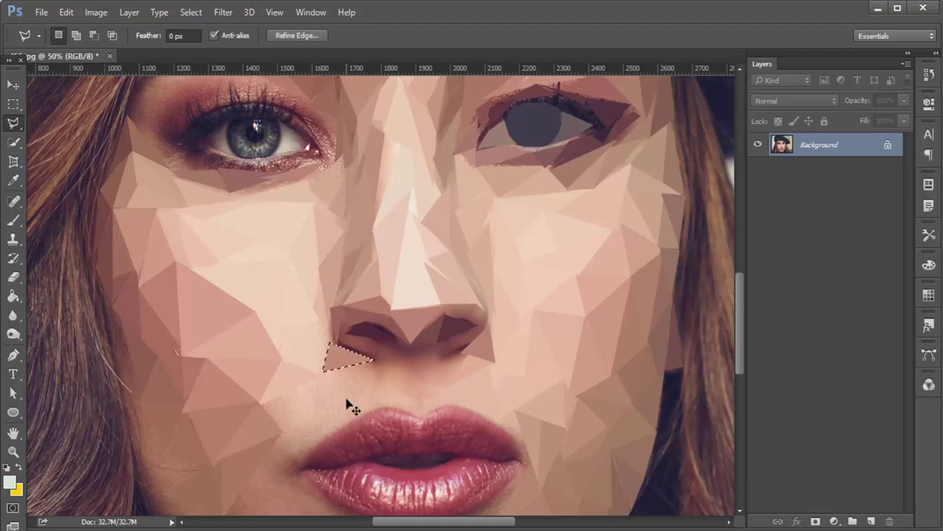
# Outline triangles under the nose and beside the upper lip, down to the philtrum
pyautogui.click(372, 358)
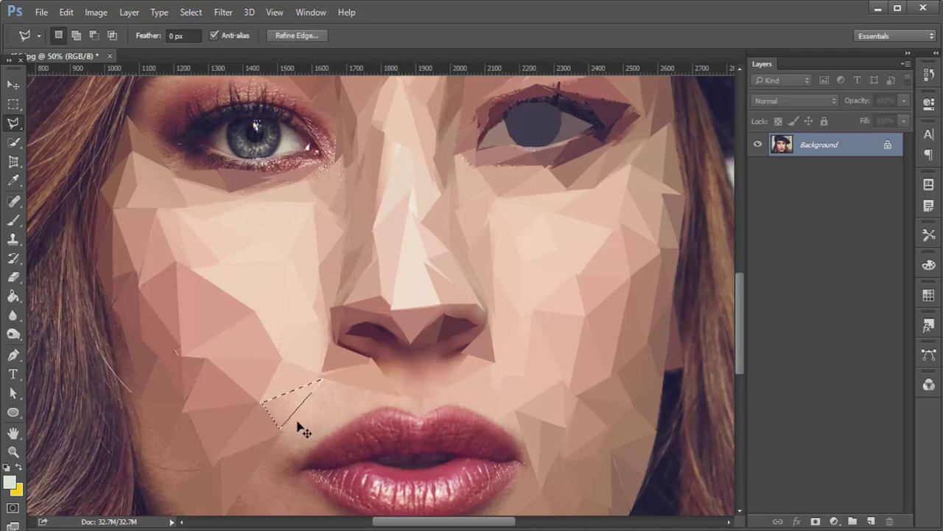
pyautogui.moveTo(466, 346)
pyautogui.mouseDown()
pyautogui.moveTo(439, 235)
pyautogui.moveTo(379, 264)
pyautogui.mouseUp()
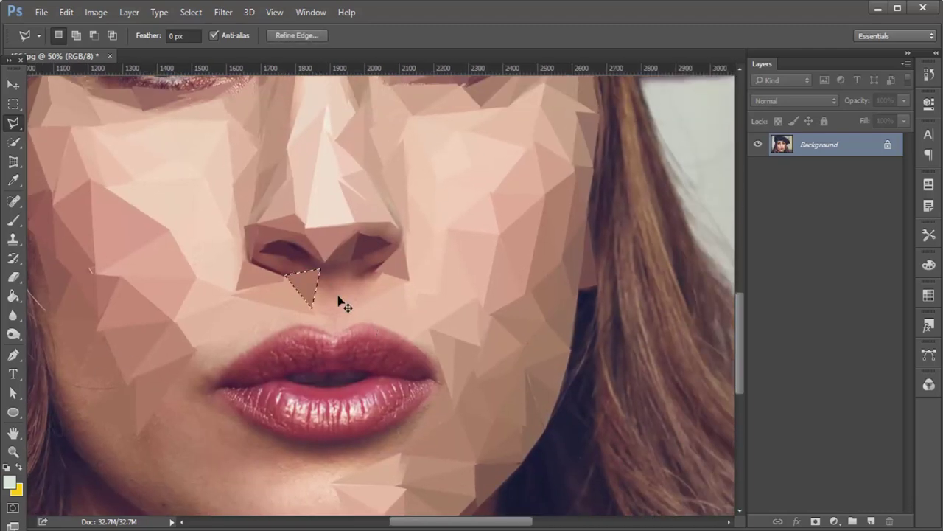
pyautogui.click(322, 274)
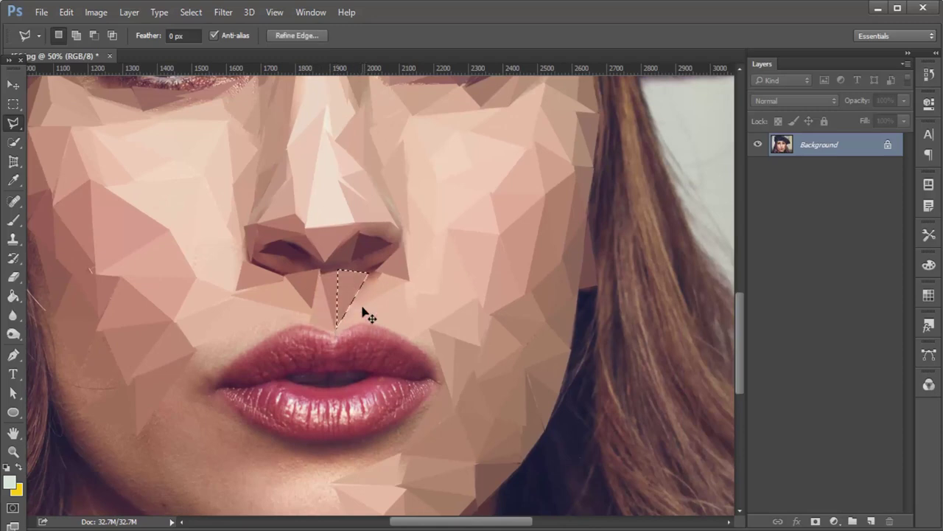
pyautogui.moveTo(365, 311); pyautogui.dragTo(431, 381)
pyautogui.click(320, 388)
pyautogui.click(280, 448)
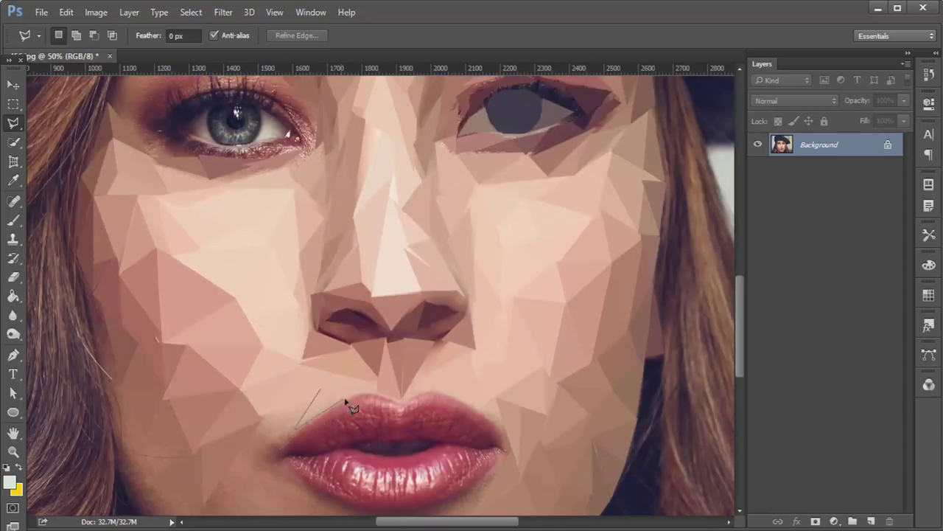
pyautogui.doubleClick(346, 401)
pyautogui.click(270, 421)
pyautogui.doubleClick(302, 434)
pyautogui.moveTo(481, 418); pyautogui.dragTo(352, 403)
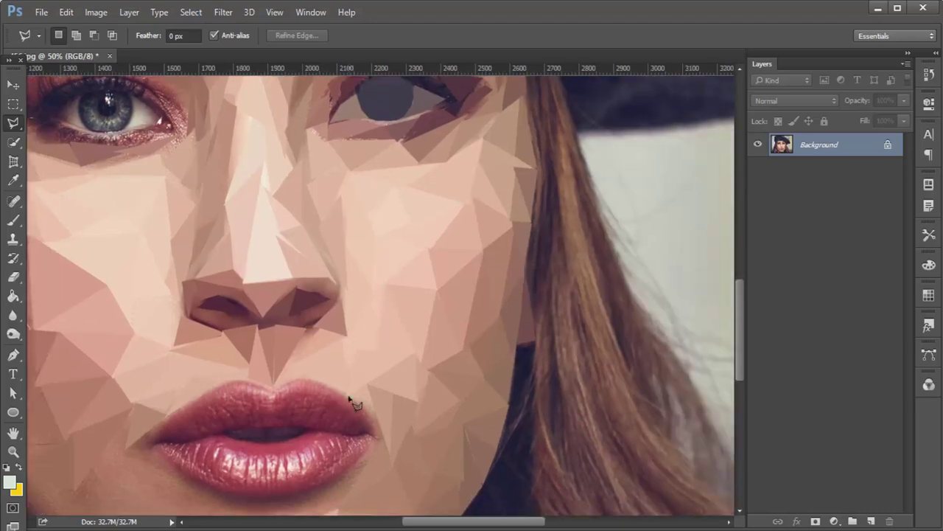
pyautogui.moveTo(428, 411); pyautogui.dragTo(288, 348)
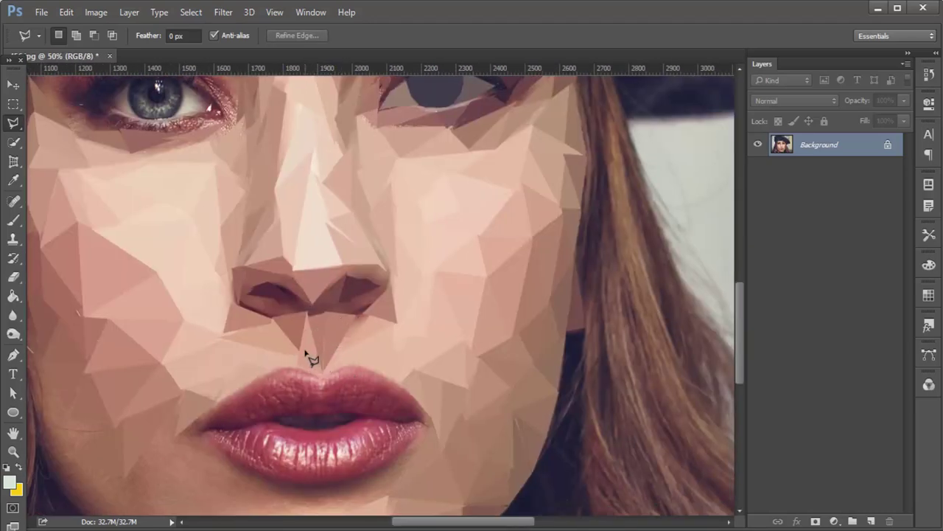
pyautogui.doubleClick(315, 359)
pyautogui.hscroll(2, 324, 361)
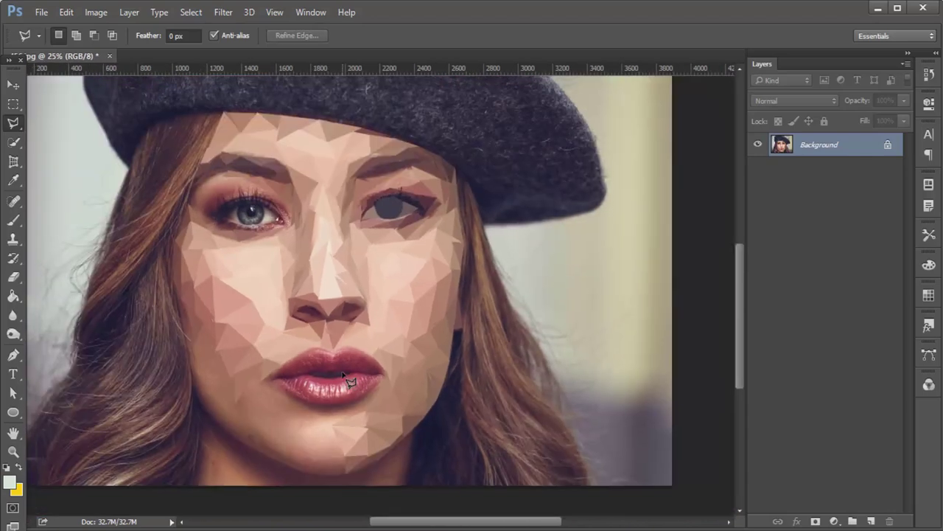
# Flatten small triangles near and directly under the nose to their average colours
pyautogui.moveTo(252, 337); pyautogui.dragTo(339, 310)
pyautogui.click(314, 306)
pyautogui.click(372, 295)
pyautogui.doubleClick(312, 337)
pyautogui.hotkey('ctrl', 'd')
pyautogui.hotkey('ctrl', '-')
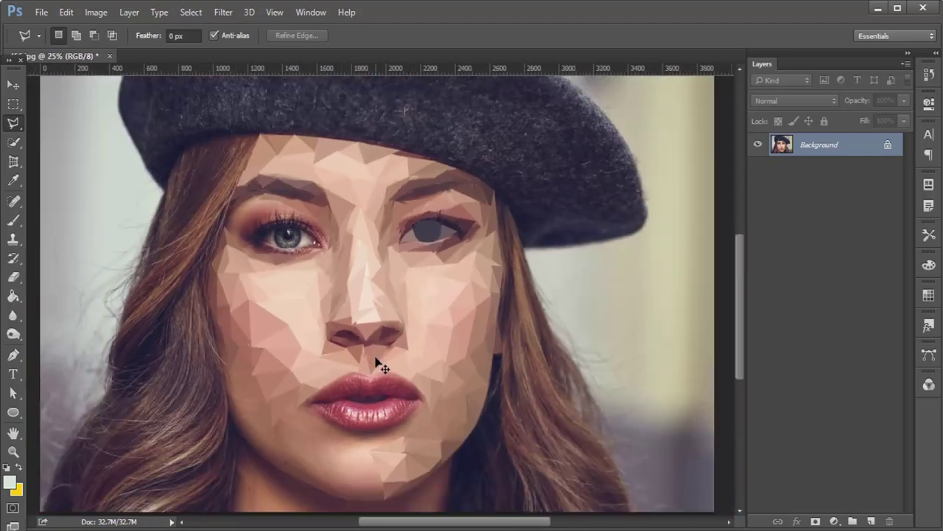
pyautogui.doubleClick(381, 358)
pyautogui.hotkey('ctrl', 'd')
pyautogui.moveTo(448, 385); pyautogui.dragTo(467, 351)
# Average another triangle under the nose and two small ones near the lips
pyautogui.click(400, 337)
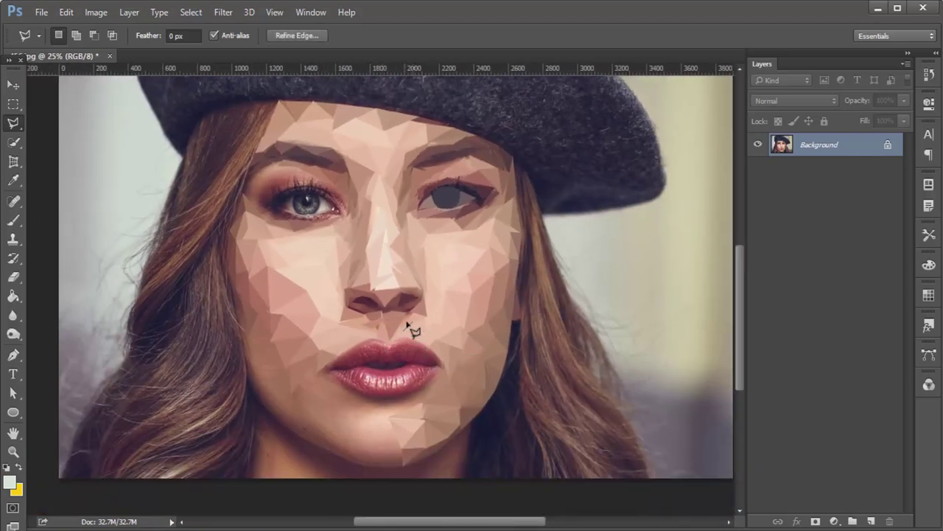
pyautogui.doubleClick(413, 326)
pyautogui.hotkey('ctrl', 'd')
pyautogui.doubleClick(489, 390)
pyautogui.hotkey('ctrl', 'd')
pyautogui.doubleClick(482, 406)
pyautogui.hotkey('ctrl', 'd')
pyautogui.moveTo(436, 383); pyautogui.dragTo(472, 317)
pyautogui.scroll(-2, 472, 317)
pyautogui.scroll(2, 489, 344)
pyautogui.scroll(3, 217, 364)
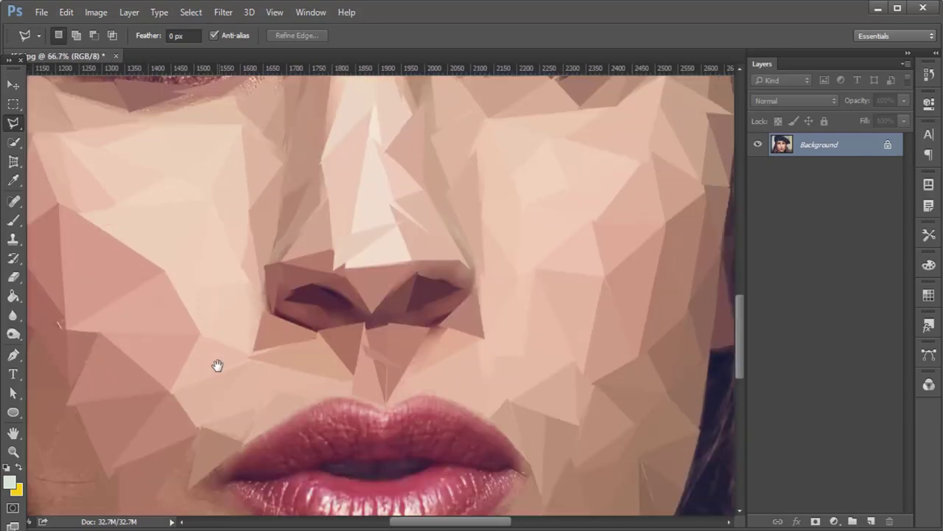
# Flatten further triangles below the nose plus another small facet
pyautogui.click(444, 313)
pyautogui.click(441, 354)
pyautogui.doubleClick(391, 328)
pyautogui.hotkey('ctrl', 'd')
pyautogui.click(295, 379)
pyautogui.doubleClick(343, 381)
pyautogui.scroll(-1, 343, 381)
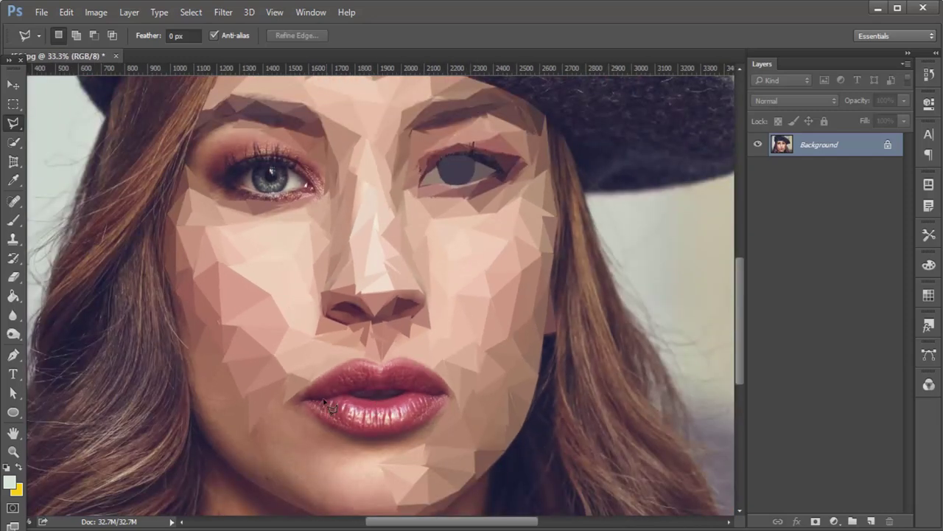
pyautogui.hotkey('ctrl', 'd')
pyautogui.click(435, 274)
pyautogui.doubleClick(411, 249)
pyautogui.hotkey('ctrl', 'd')
# Begin a new triangle selection on the nose while adjusting the view
pyautogui.scroll(-1, 410, 249)
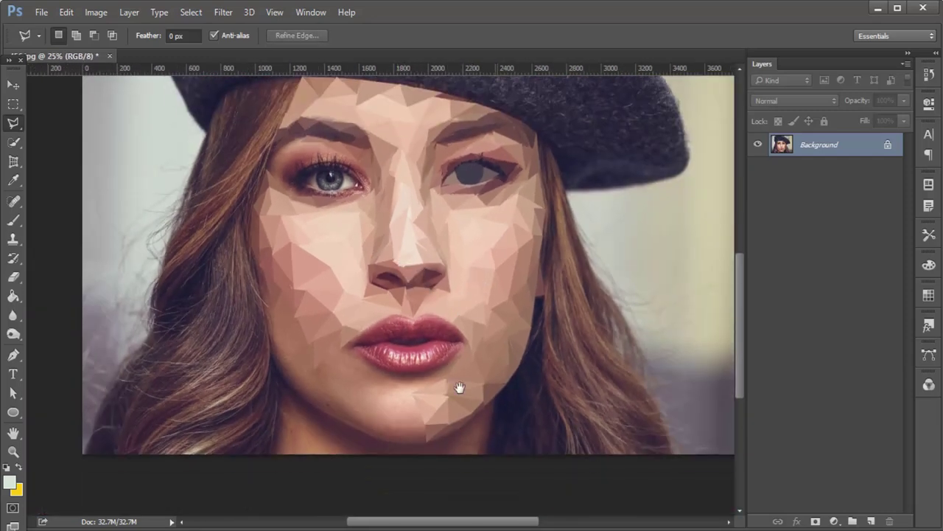
pyautogui.scroll(-1, 457, 385)
pyautogui.scroll(-1, 509, 347)
pyautogui.scroll(2, 513, 349)
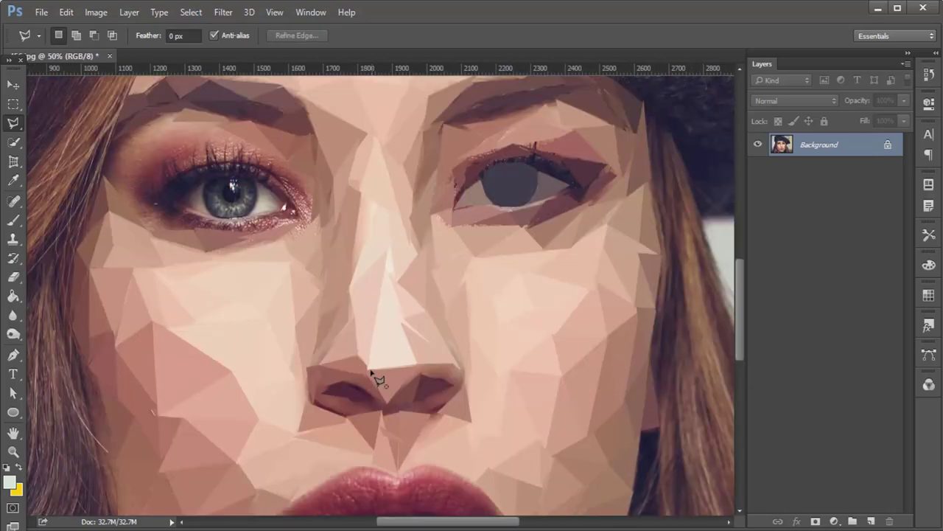
pyautogui.click(370, 332)
pyautogui.scroll(-2, 337, 362)
pyautogui.scroll(3, 337, 360)
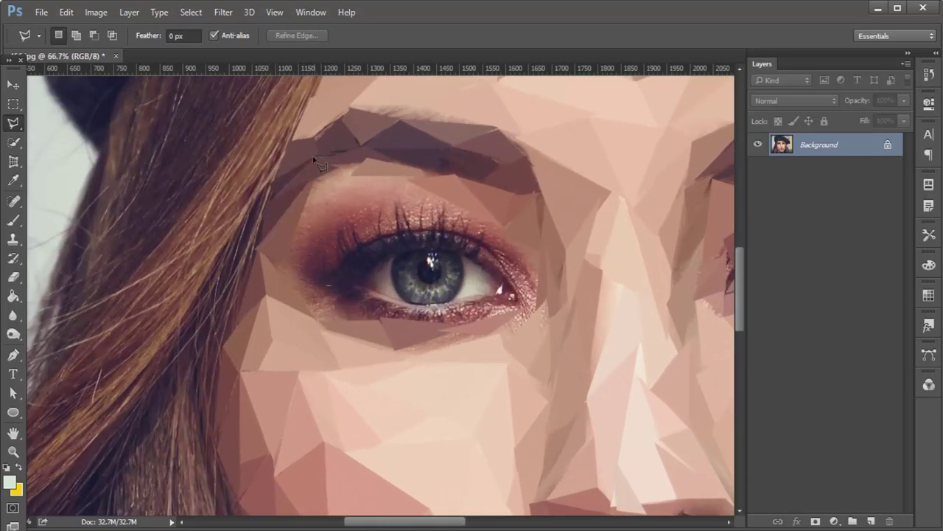
pyautogui.scroll(-2, 352, 221)
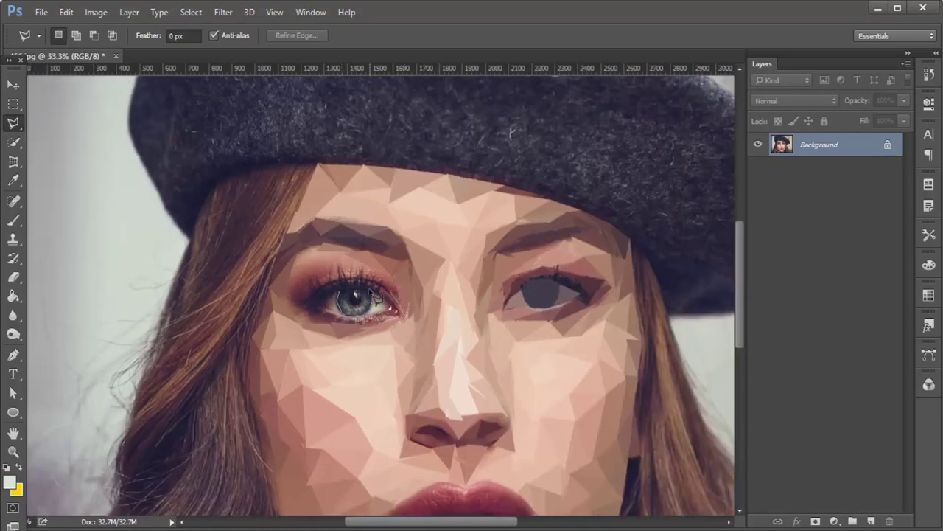
# Fill the left iris with its flat average grey and flatten a triangle beside it
pyautogui.click(378, 292)
pyautogui.hotkey('ctrl', 'f')
pyautogui.hotkey('ctrl', 'd')
pyautogui.doubleClick(337, 305)
pyautogui.hotkey('ctrl', 'd')
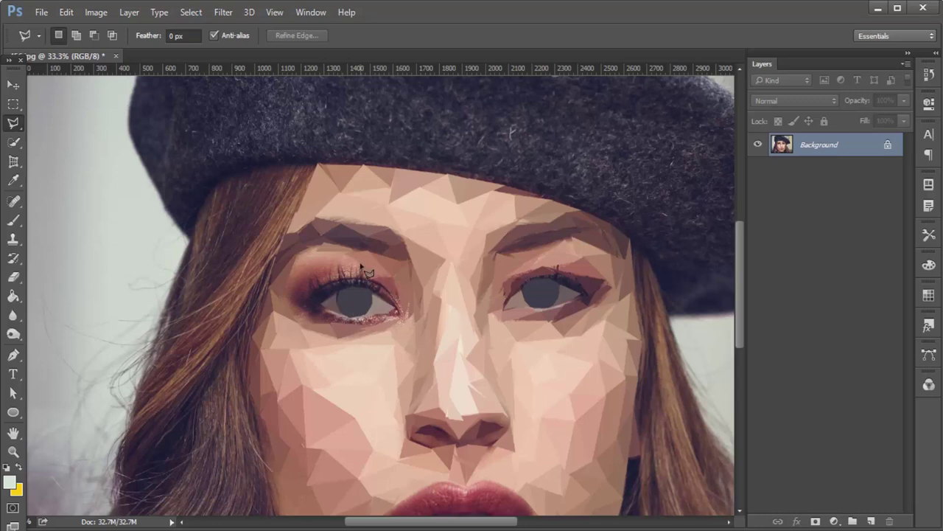
# Flatten four small eyelid triangles around the left eye to one colour each
pyautogui.doubleClick(348, 265)
pyautogui.hotkey('ctrl', 'd')
pyautogui.doubleClick(302, 263)
pyautogui.hotkey('ctrl', 'd')
pyautogui.doubleClick(295, 275)
pyautogui.click(297, 277)
pyautogui.doubleClick(327, 324)
pyautogui.hotkey('ctrl', 'd')
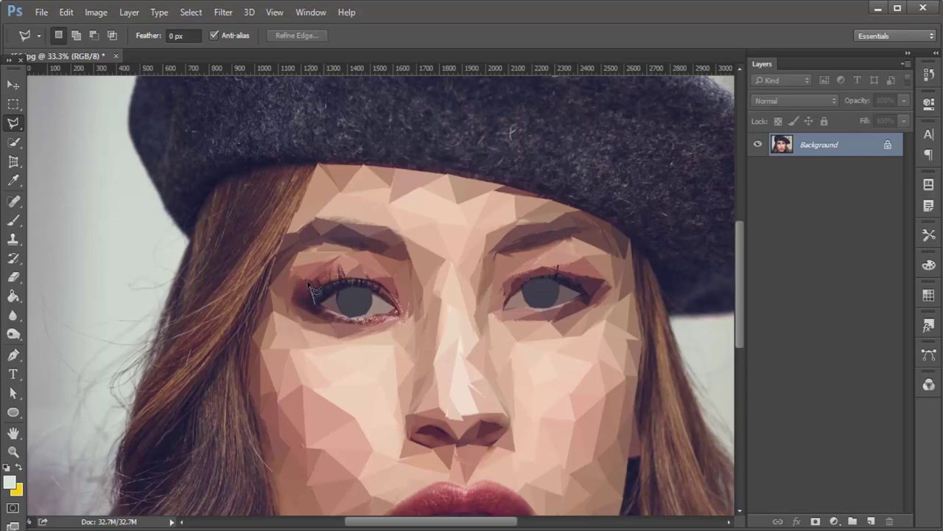
pyautogui.hotkey('ctrl', '+')
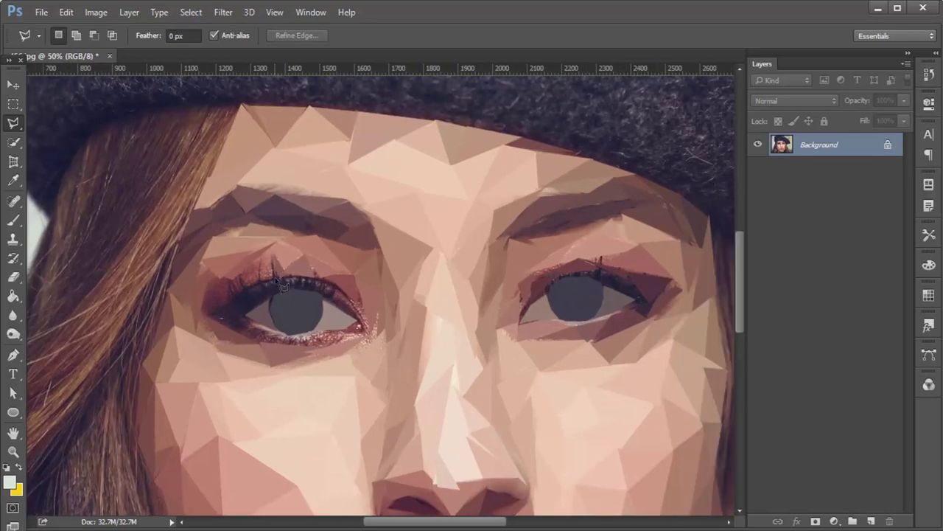
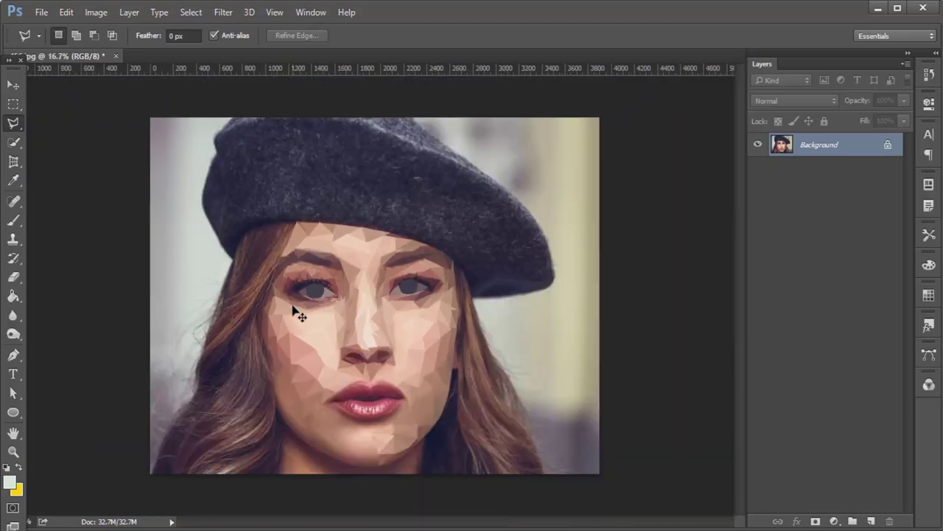
# Bring the nose and lips into view and close a small triangle below the nostril
pyautogui.moveTo(218, 315); pyautogui.dragTo(379, 299)
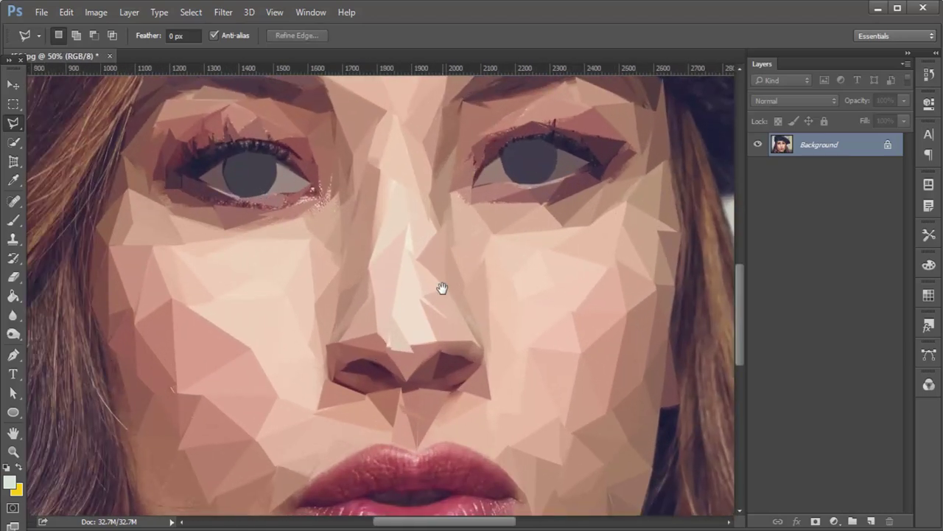
pyautogui.moveTo(254, 224); pyautogui.dragTo(546, 394)
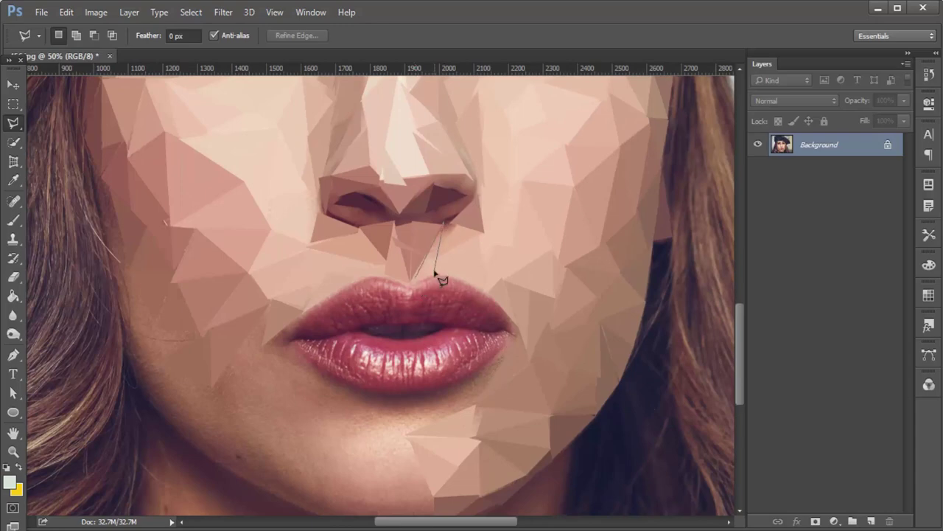
pyautogui.doubleClick(436, 275)
pyautogui.click(407, 257)
# Outline a triangle beside the mouth and a small triangle under the nose
pyautogui.moveTo(396, 279); pyautogui.dragTo(430, 304)
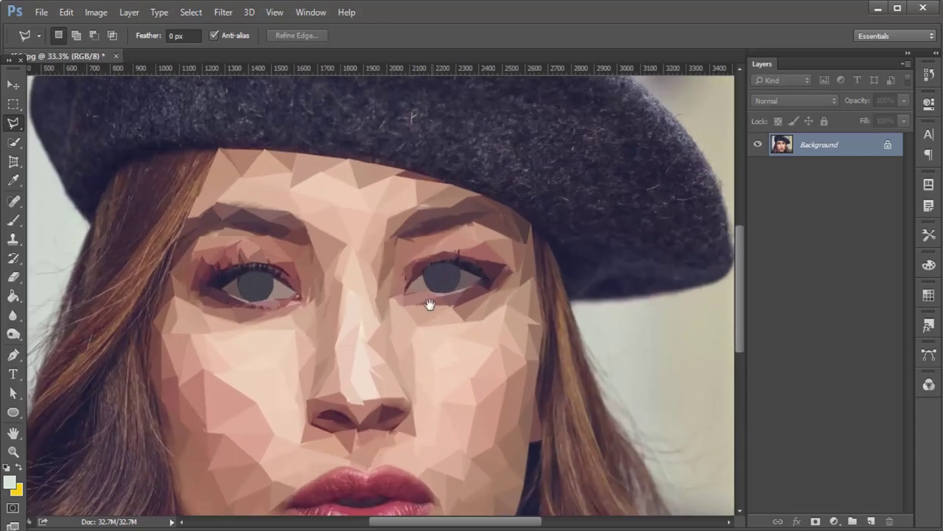
pyautogui.hotkey('ctrl', '-')
pyautogui.scroll(-3, 396, 329)
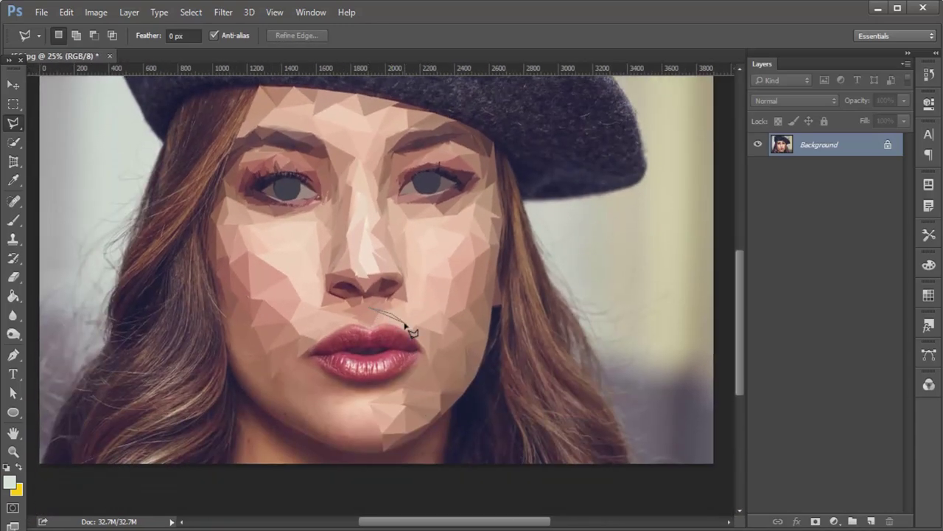
pyautogui.click(372, 311)
pyautogui.hotkey('ctrl', '+')
pyautogui.scroll(-3, 475, 339)
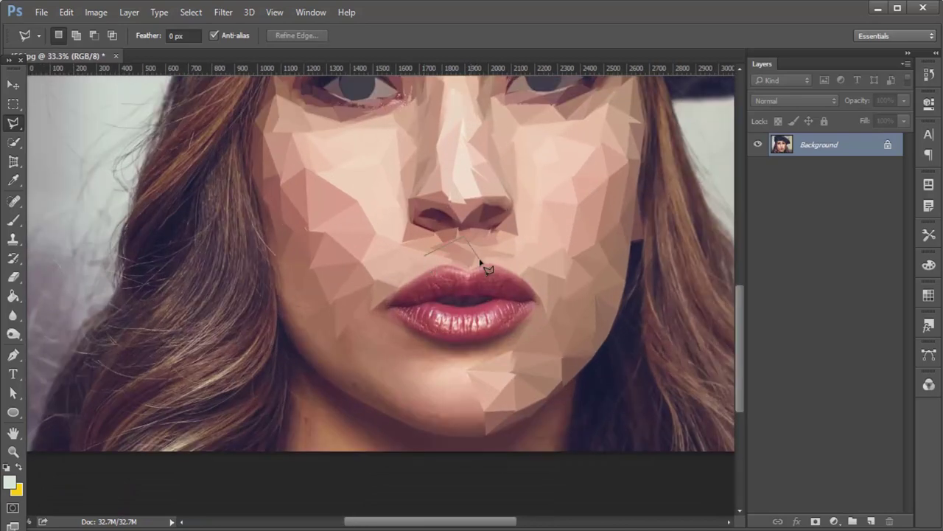
pyautogui.hotkey('ctrl', '-')
pyautogui.hotkey('ctrl', '-')
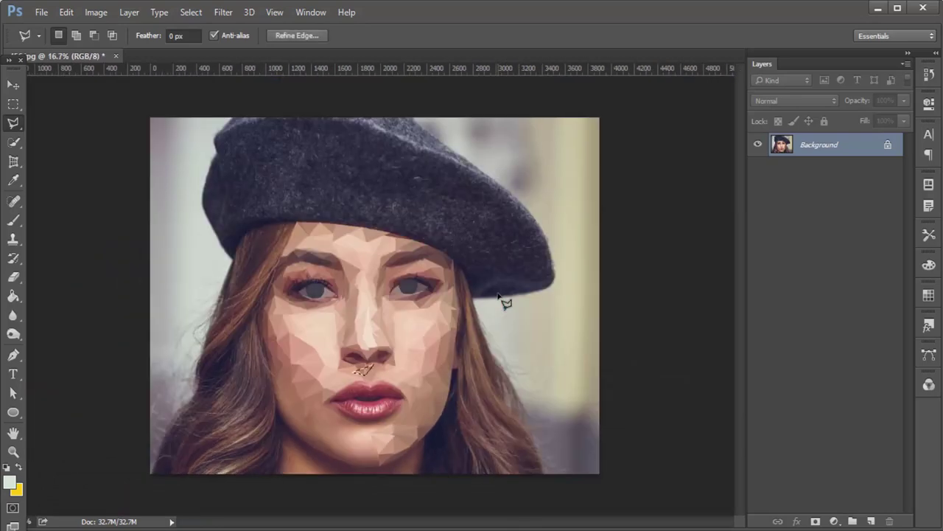
pyautogui.hotkey('ctrl', '+')
pyautogui.scroll(-3, 398, 304)
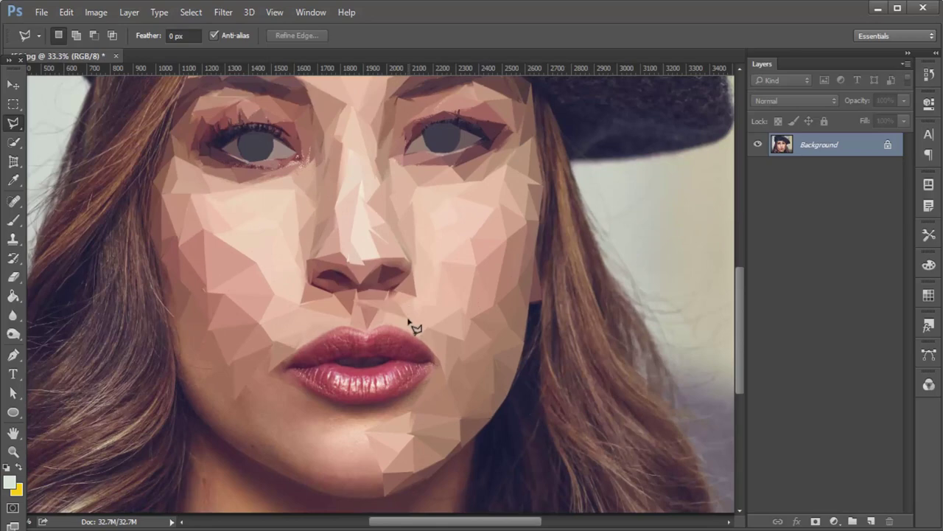
pyautogui.doubleClick(355, 292)
# Place triangle corners from beside the lips toward the chin, then zoom out to review the face
pyautogui.hotkey('ctrl', '-')
pyautogui.hotkey('ctrl', '-')
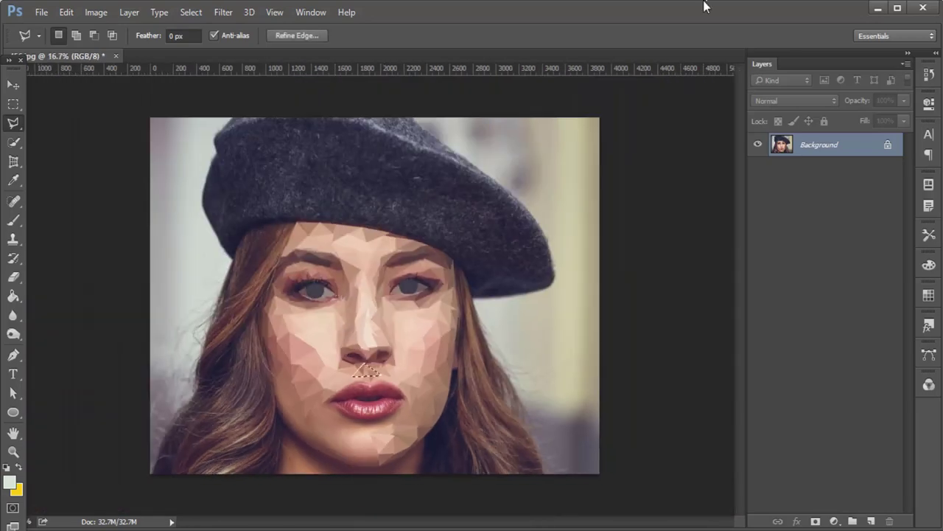
pyautogui.hotkey('ctrl', '+')
pyautogui.scroll(-3, 526, 116)
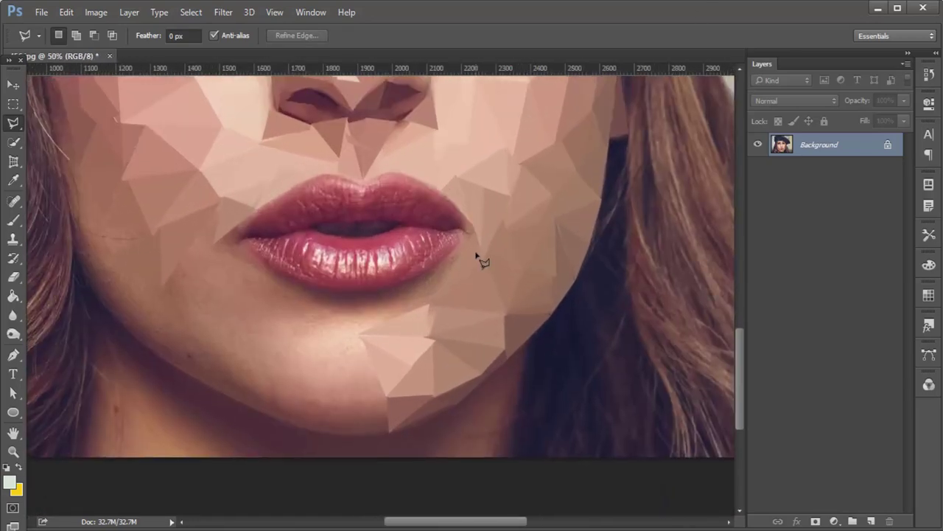
pyautogui.hotkey('ctrl', '+')
pyautogui.click(395, 199)
pyautogui.click(327, 275)
pyautogui.hotkey('ctrl', '-')
pyautogui.hotkey('ctrl', '-')
pyautogui.hotkey('ctrl', '-')
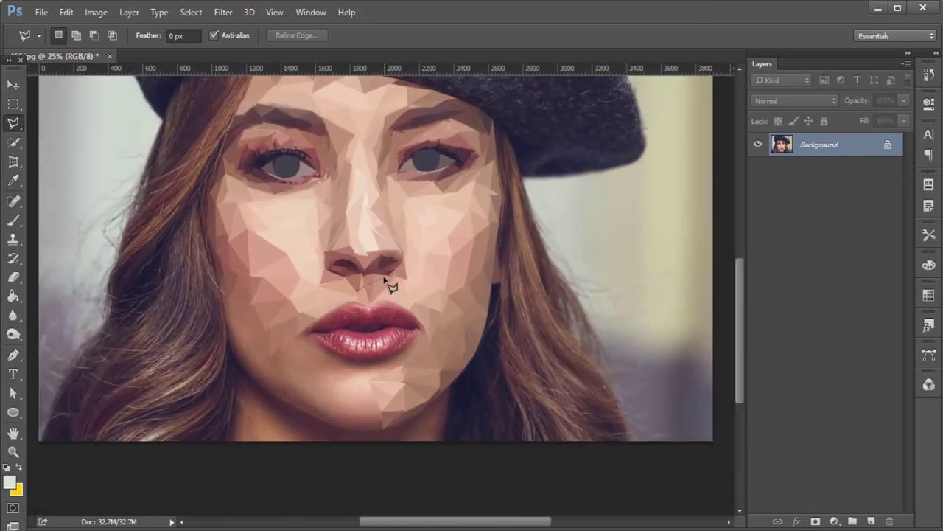
pyautogui.scroll(-2, 441, 356)
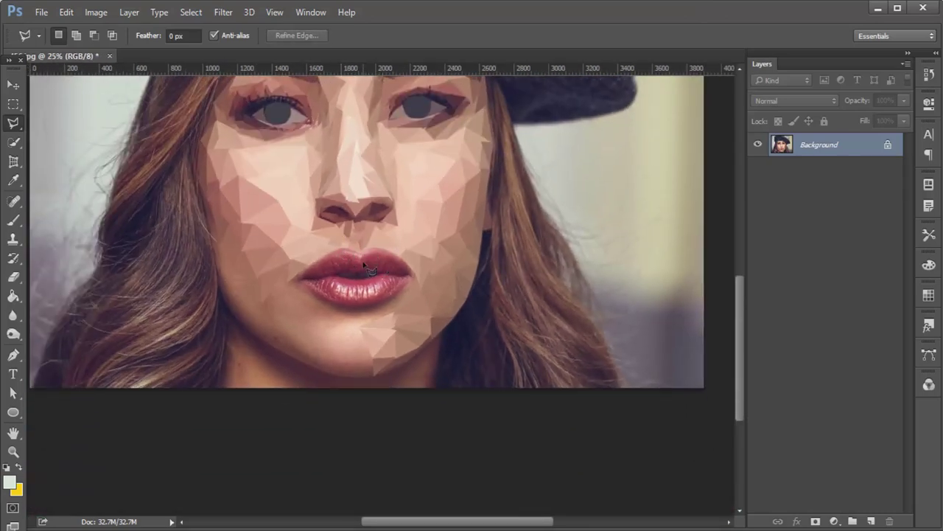
pyautogui.scroll(-1, 368, 269)
pyautogui.scroll(2, 361, 287)
pyautogui.scroll(1, 428, 287)
pyautogui.scroll(-5, 428, 287)
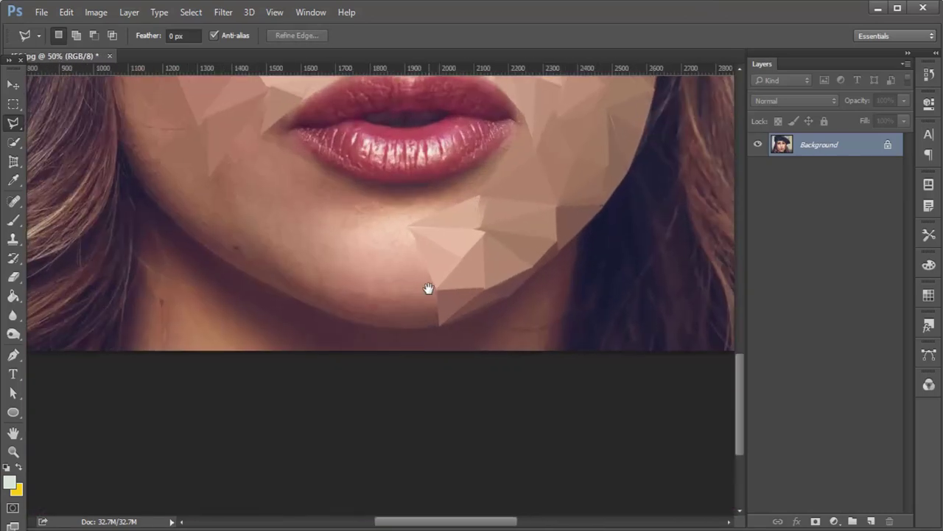
pyautogui.scroll(1, 428, 288)
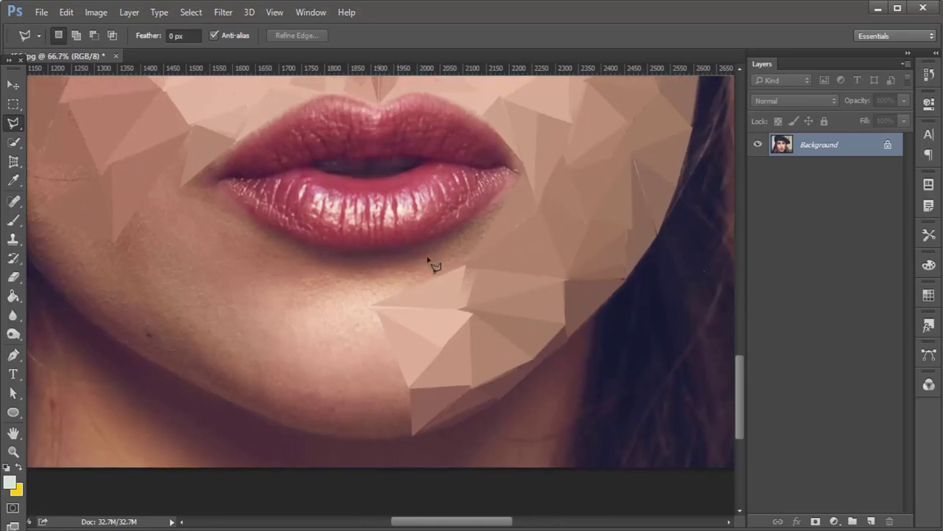
# Flatten three upper-lip triangles to single average colours with Ctrl+F
pyautogui.doubleClick(440, 101)
pyautogui.hotkey('ctrl', 'f')
pyautogui.hotkey('ctrl', 'd')
pyautogui.click(386, 109)
pyautogui.hotkey('ctrl', 'f')
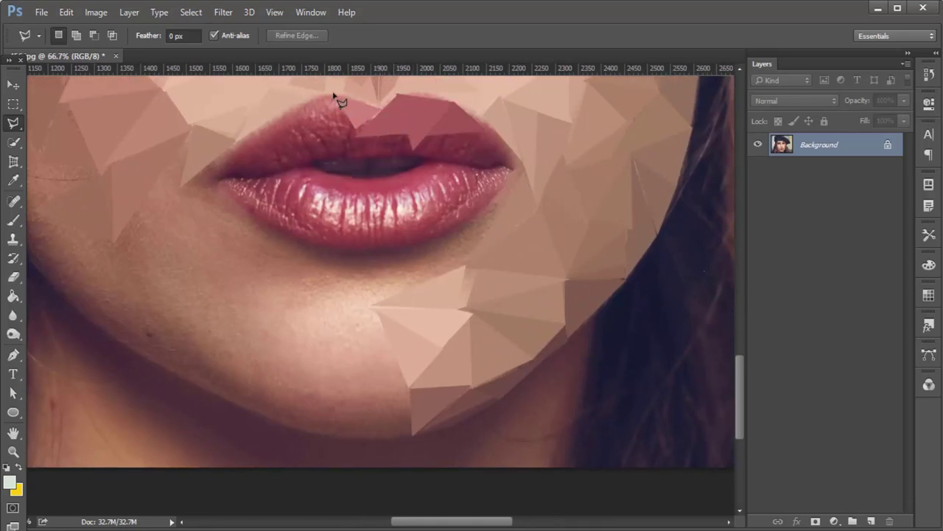
pyautogui.click(336, 96)
pyautogui.click(280, 155)
pyautogui.doubleClick(313, 129)
pyautogui.hotkey('ctrl', 'f')
pyautogui.hotkey('ctrl', 'd')
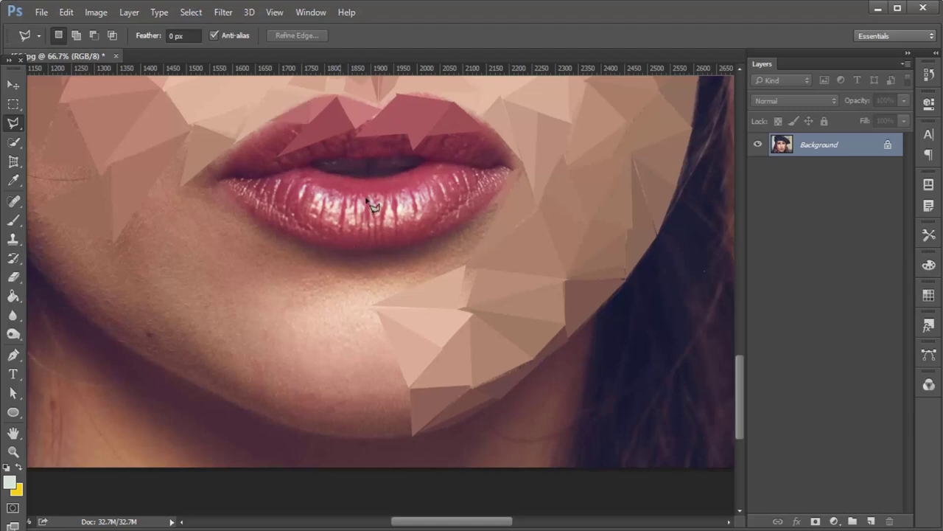
# Average-fill several triangles across the middle of the lower lip
pyautogui.click(341, 246)
pyautogui.doubleClick(378, 248)
pyautogui.hotkey('ctrl', 'f')
pyautogui.hotkey('ctrl', 'd')
pyautogui.click(427, 193)
pyautogui.doubleClick(380, 248)
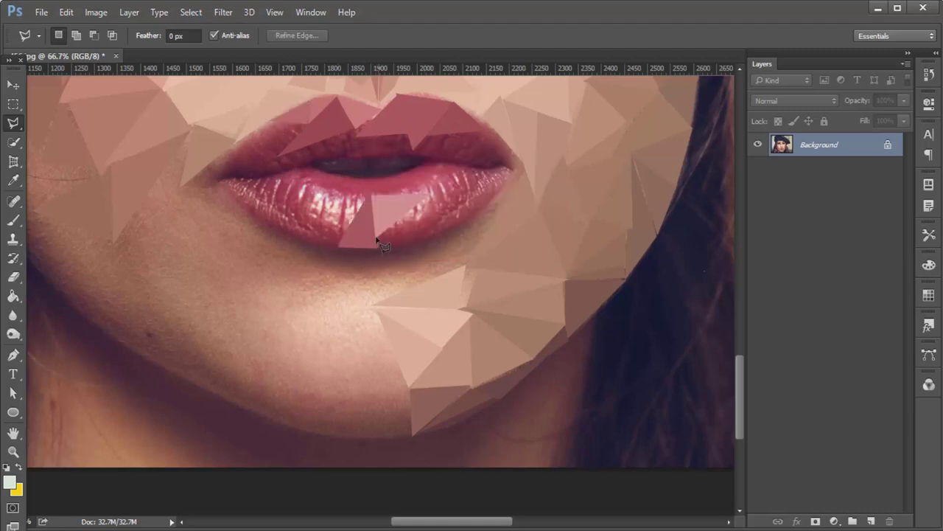
pyautogui.doubleClick(378, 242)
pyautogui.hotkey('ctrl', 'f')
pyautogui.hotkey('ctrl', 'd')
pyautogui.doubleClick(420, 210)
pyautogui.hotkey('ctrl', 'f')
pyautogui.hotkey('ctrl', 'd')
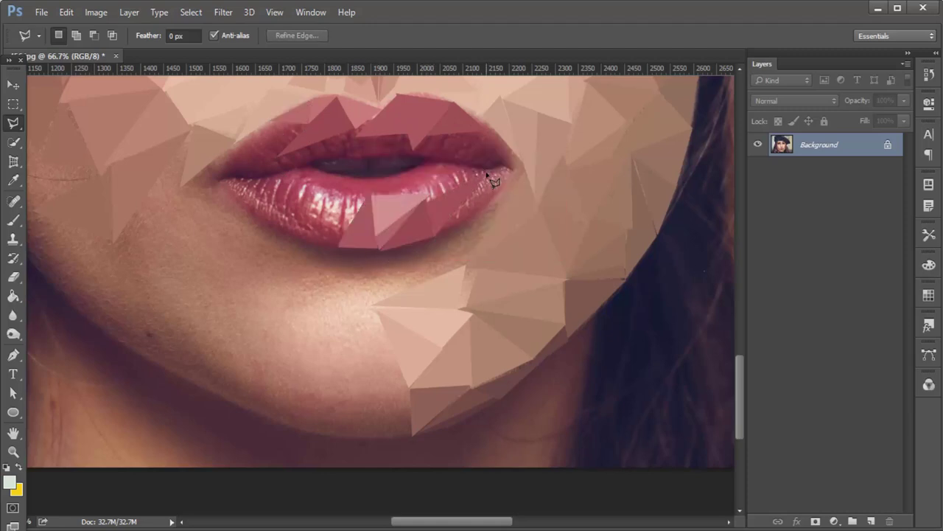
# Average-fill more lower-lip triangles on the right and upper edge in flat pink
pyautogui.click(484, 179)
pyautogui.doubleClick(482, 224)
pyautogui.hotkey('ctrl', 'f')
pyautogui.hotkey('ctrl', 'd')
pyautogui.doubleClick(390, 200)
pyautogui.hotkey('ctrl', 'f')
pyautogui.hotkey('ctrl', 'd')
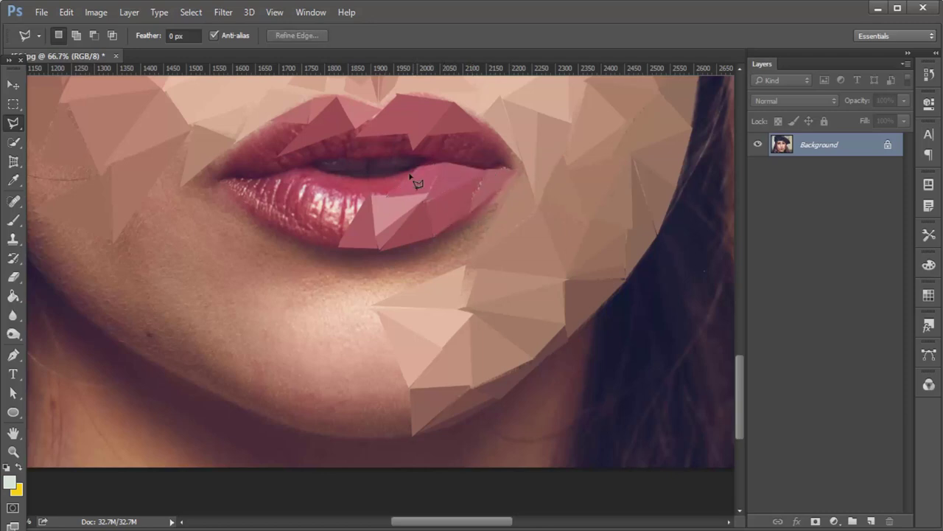
pyautogui.click(329, 187)
pyautogui.click(361, 200)
pyautogui.doubleClick(338, 245)
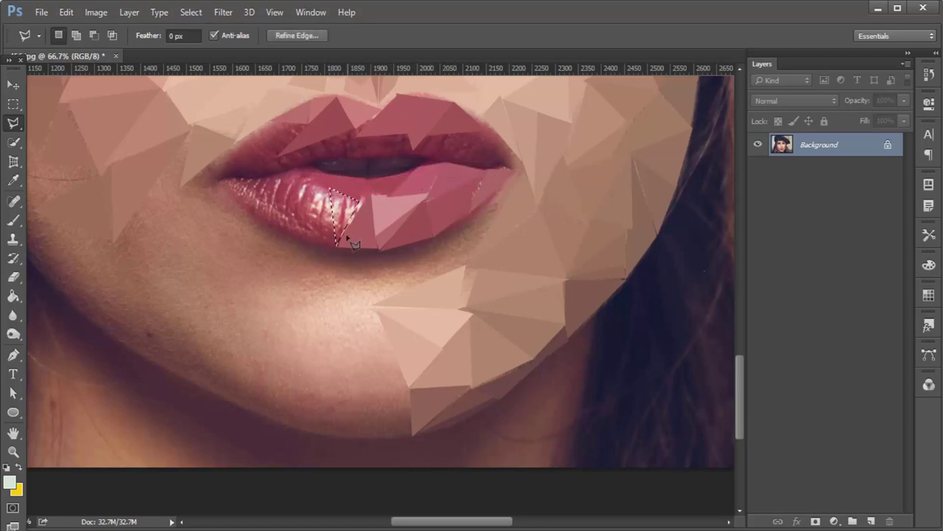
pyautogui.hotkey('ctrl', 'f')
pyautogui.hotkey('ctrl', 'd')
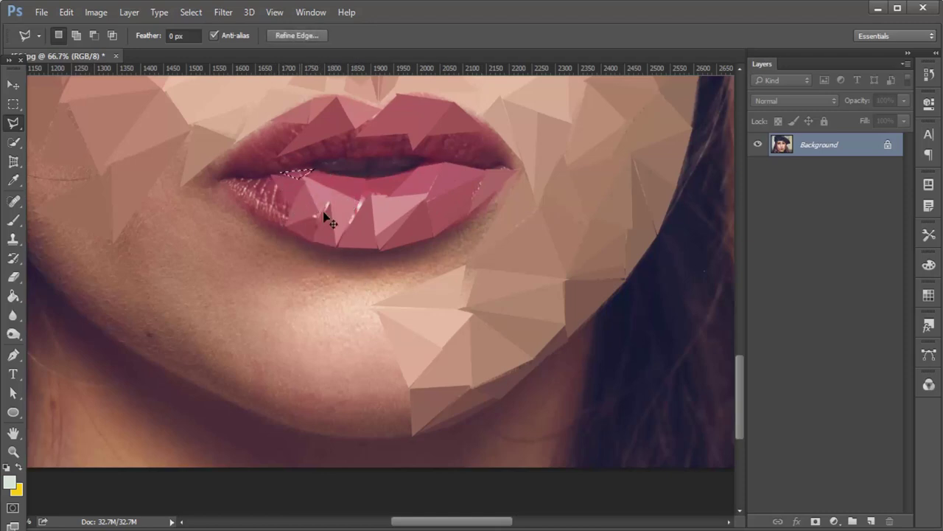
# Flatten a triangle at the left corner of the lips and another on the upper lip
pyautogui.click(271, 174)
pyautogui.click(224, 177)
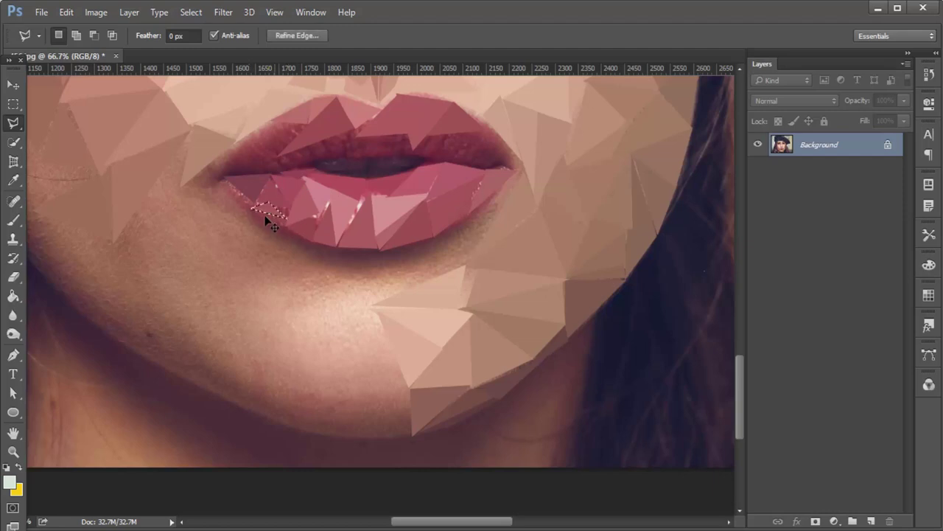
pyautogui.click(243, 143)
pyautogui.hotkey('ctrl', 'f')
pyautogui.hotkey('ctrl', 'd')
pyautogui.click(277, 120)
pyautogui.click(307, 122)
pyautogui.doubleClick(282, 148)
pyautogui.hotkey('ctrl', 'f')
pyautogui.hotkey('ctrl', 'd')
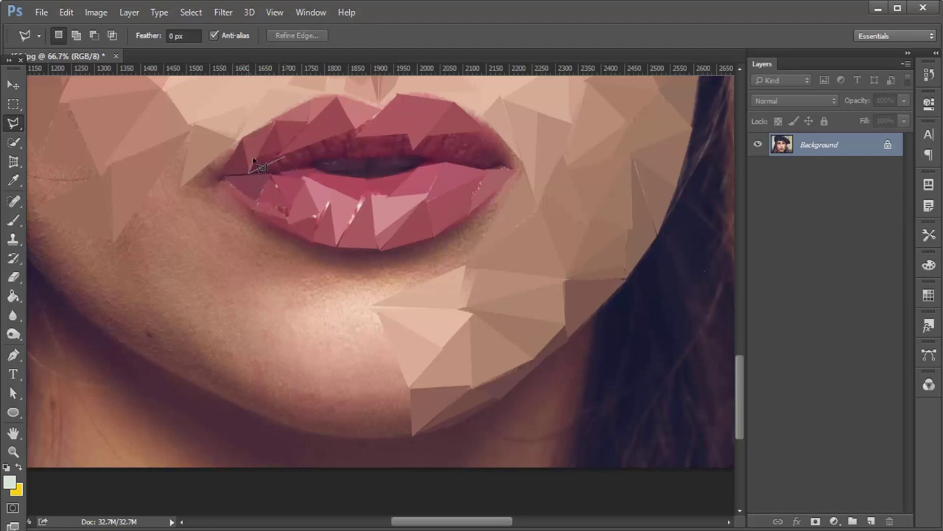
pyautogui.hotkey('ctrl', 'f')
# Dismiss the no-pixels warning and begin another upper-lip triangle, removing a misplaced corner
pyautogui.click(479, 219)
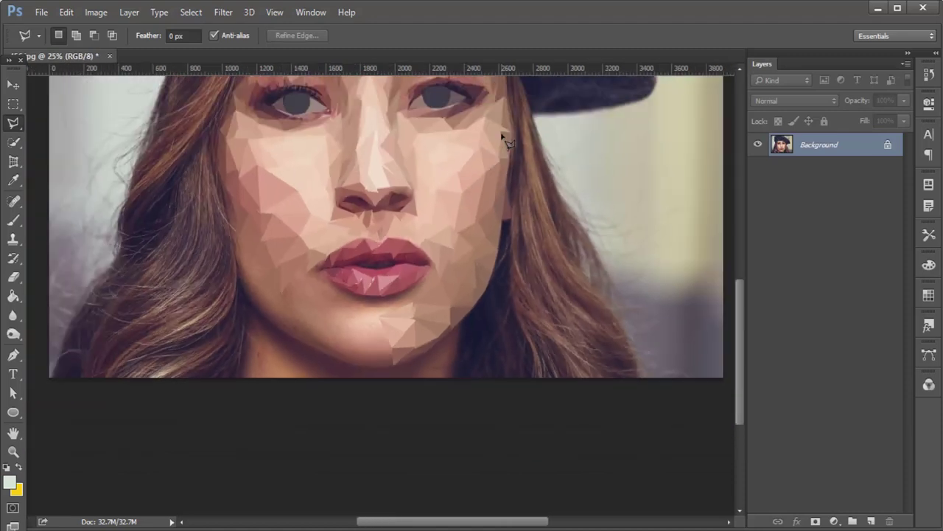
pyautogui.moveTo(501, 138); pyautogui.dragTo(542, 233)
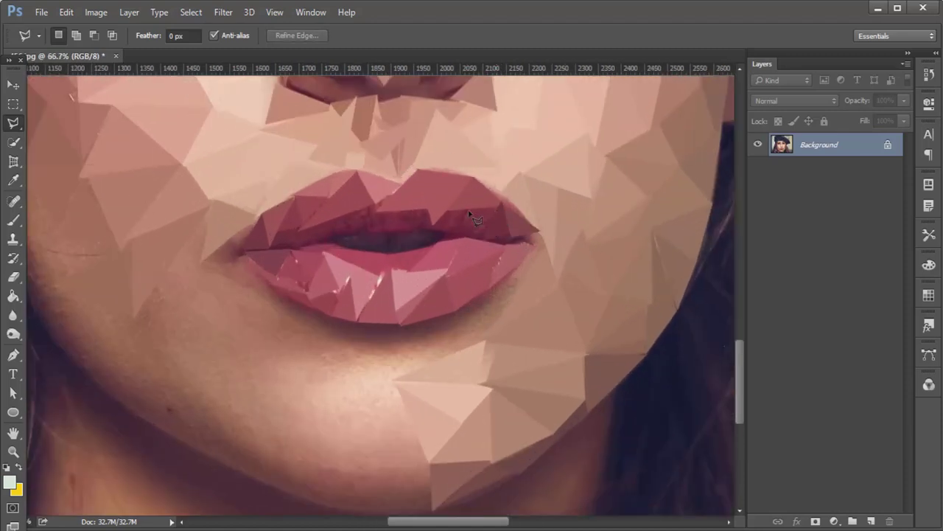
pyautogui.click(501, 208)
pyautogui.click(448, 228)
pyautogui.press('BackSpace')
pyautogui.press('BackSpace')
pyautogui.press('BackSpace')
pyautogui.moveTo(385, 307); pyautogui.dragTo(440, 289)
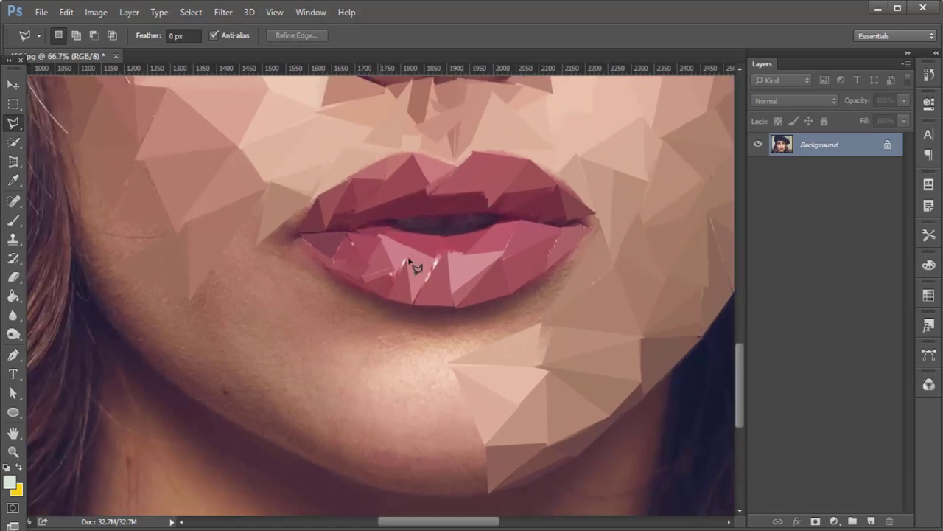
pyautogui.scroll(-1, 369, 325)
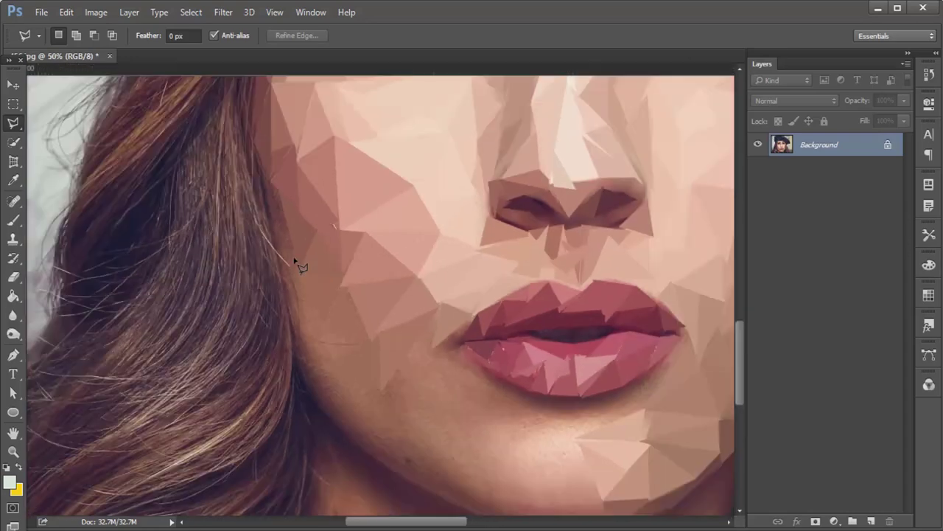
pyautogui.scroll(-1, 309, 269)
# Start a triangle on the cheek left of the mouth, with a corner near the chin
pyautogui.moveTo(375, 341); pyautogui.dragTo(420, 327)
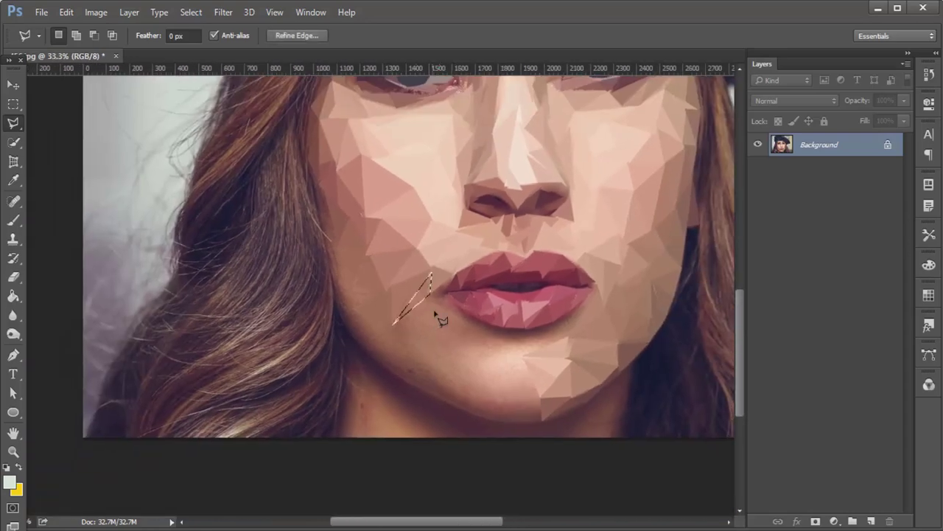
pyautogui.click(448, 334)
pyautogui.click(418, 372)
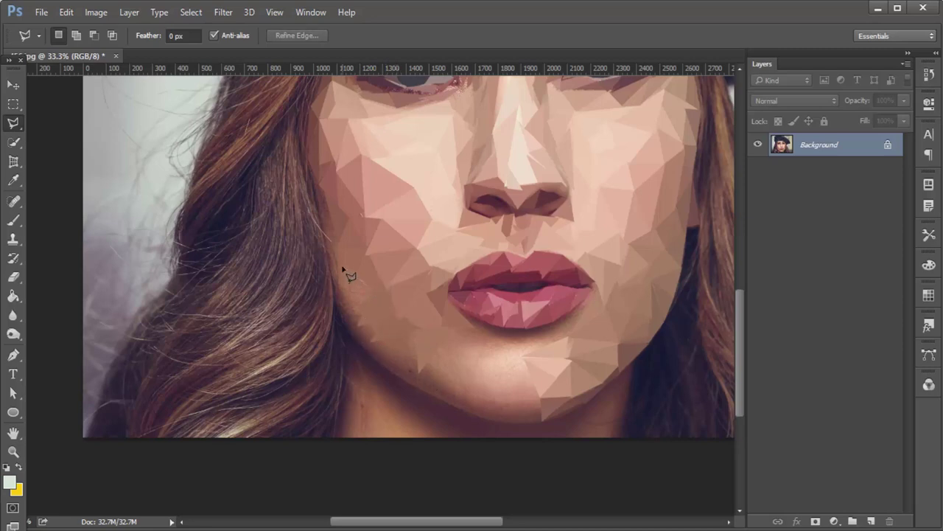
pyautogui.hotkey('ctrl', '+')
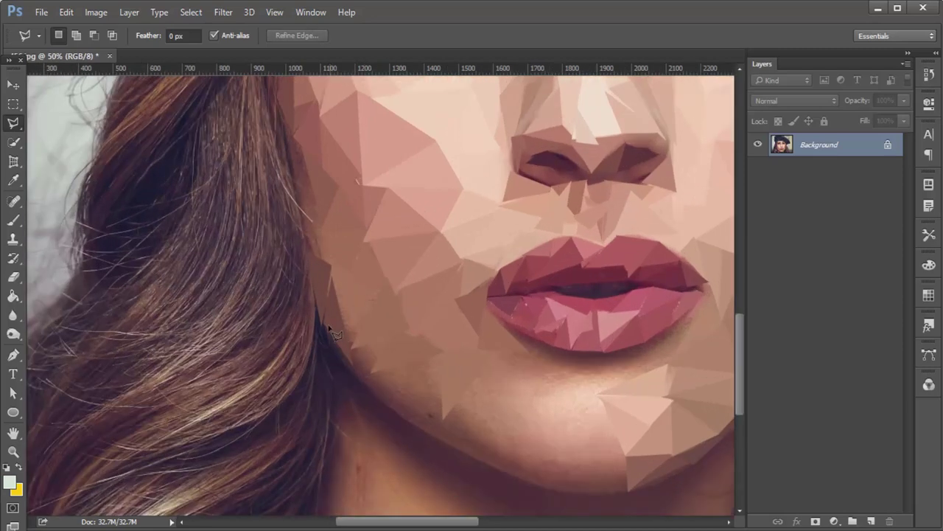
# Flatten triangles along the jaw and chin, dismissing a no-pixels warning
pyautogui.doubleClick(496, 425)
pyautogui.click(564, 427)
pyautogui.click(532, 483)
pyautogui.click(571, 488)
pyautogui.click(564, 427)
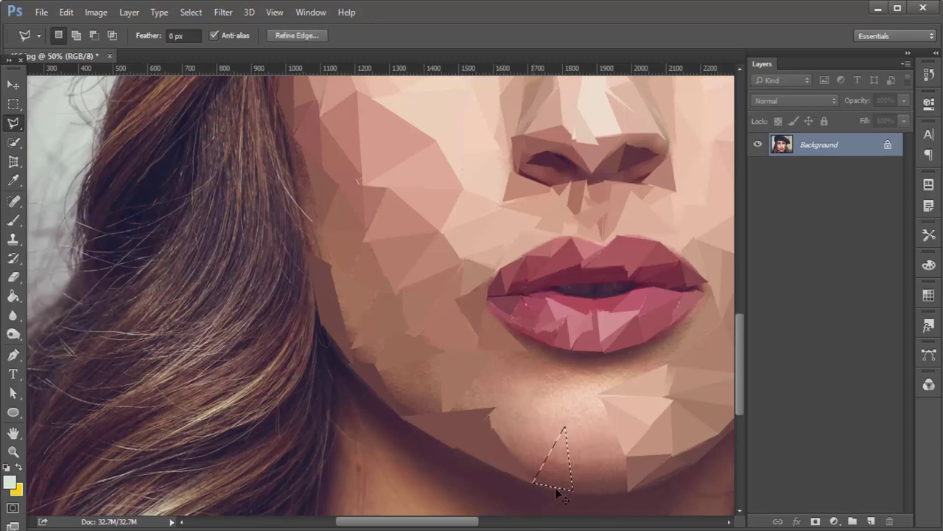
pyautogui.hotkey('ctrl', 'f')
pyautogui.hotkey('ctrl', 'd')
pyautogui.click(618, 445)
pyautogui.click(627, 494)
pyautogui.hotkey('ctrl', 'f')
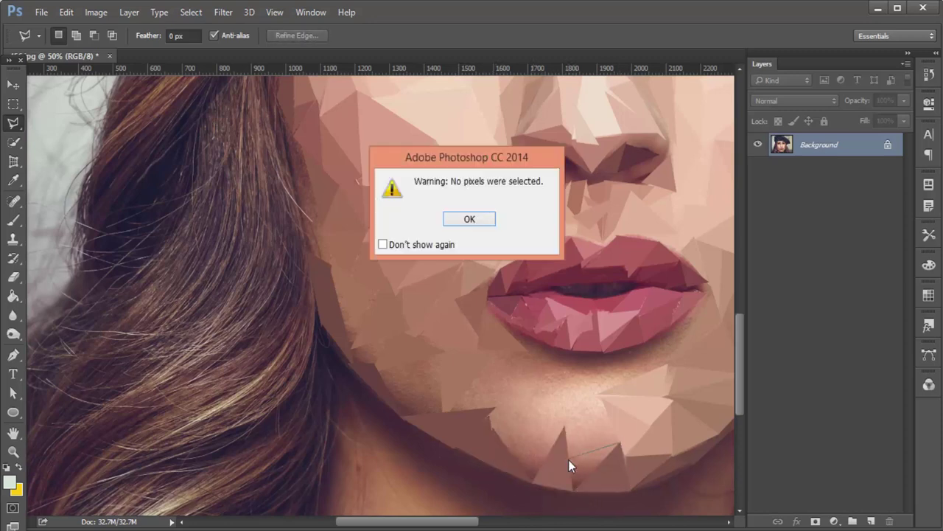
pyautogui.press('Return')
# Average-fill triangles on the chin and directly under the lower lip
pyautogui.click(606, 402)
pyautogui.click(573, 380)
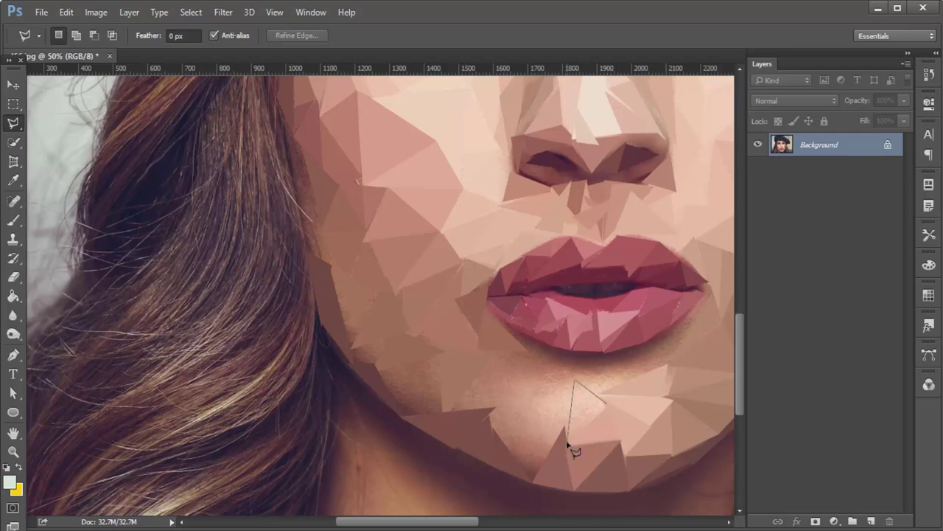
pyautogui.click(606, 402)
pyautogui.hotkey('ctrl', 'f')
pyautogui.hotkey('ctrl', 'd')
pyautogui.click(543, 391)
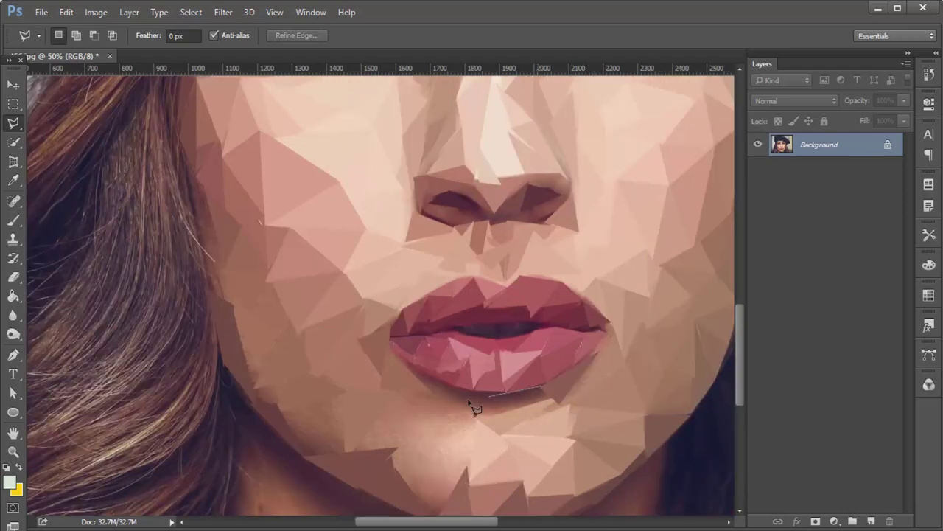
pyautogui.click(488, 387)
pyautogui.click(475, 420)
pyautogui.click(543, 391)
pyautogui.hotkey('ctrl', 'f')
pyautogui.hotkey('ctrl', 'd')
pyautogui.click(457, 417)
pyautogui.hotkey('ctrl', 'f')
pyautogui.hotkey('ctrl', 'd')
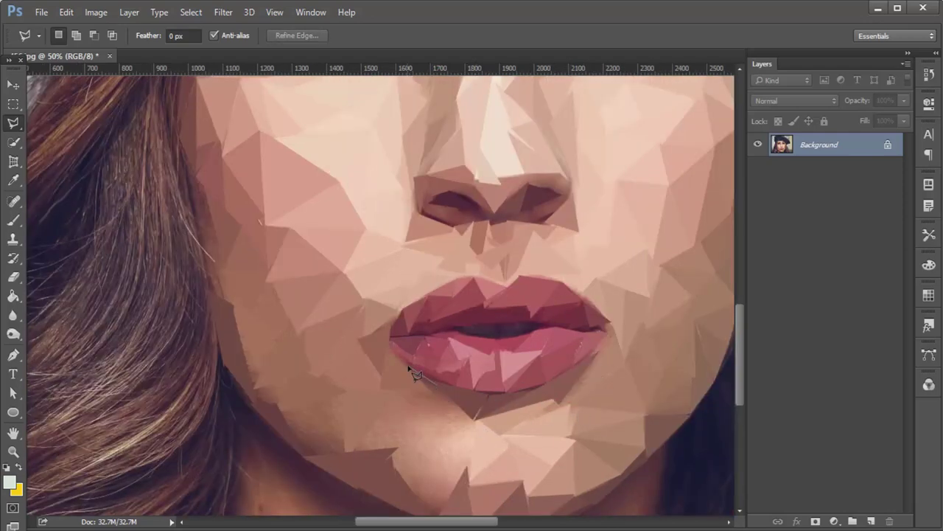
# Average-fill further triangles below the lower lip after dismissing another no-pixels warning
pyautogui.click(432, 385)
pyautogui.click(459, 442)
pyautogui.hotkey('ctrl', 'f')
pyautogui.click(470, 220)
pyautogui.scroll(-3, 471, 412)
pyautogui.doubleClick(490, 383)
pyautogui.click(478, 334)
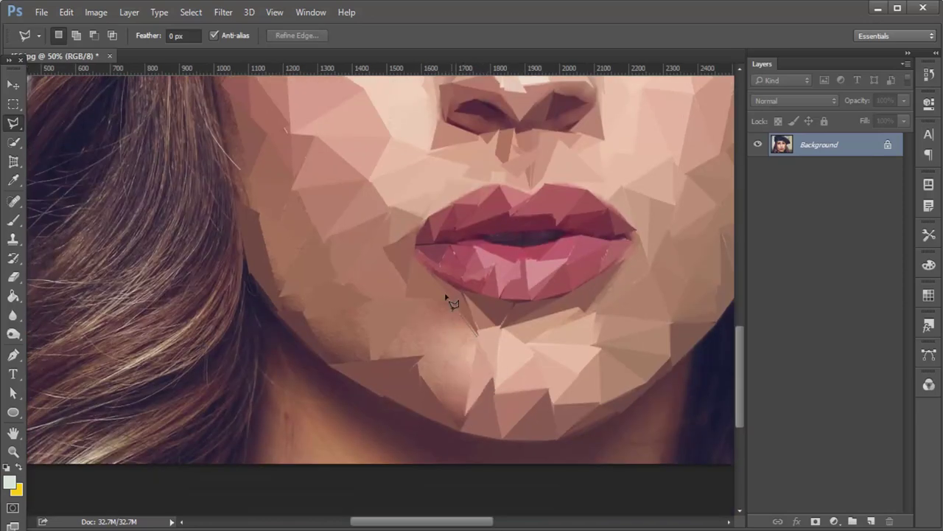
pyautogui.doubleClick(477, 376)
pyautogui.hotkey('ctrl', 'f')
pyautogui.hotkey('ctrl', 'd')
pyautogui.doubleClick(472, 396)
pyautogui.hotkey('ctrl', 'f')
pyautogui.hotkey('ctrl', 'd')
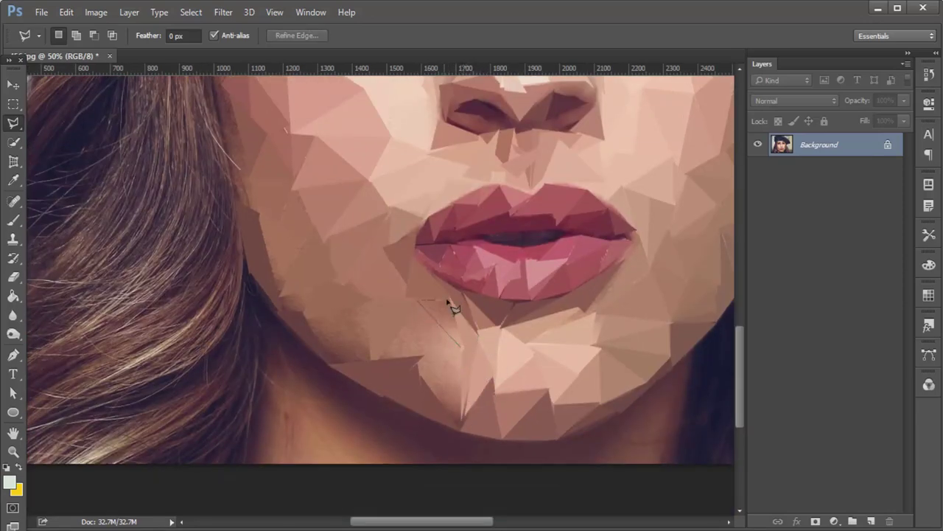
# Flatten a thin triangle along the chin edge and clear the selection
pyautogui.click(462, 353)
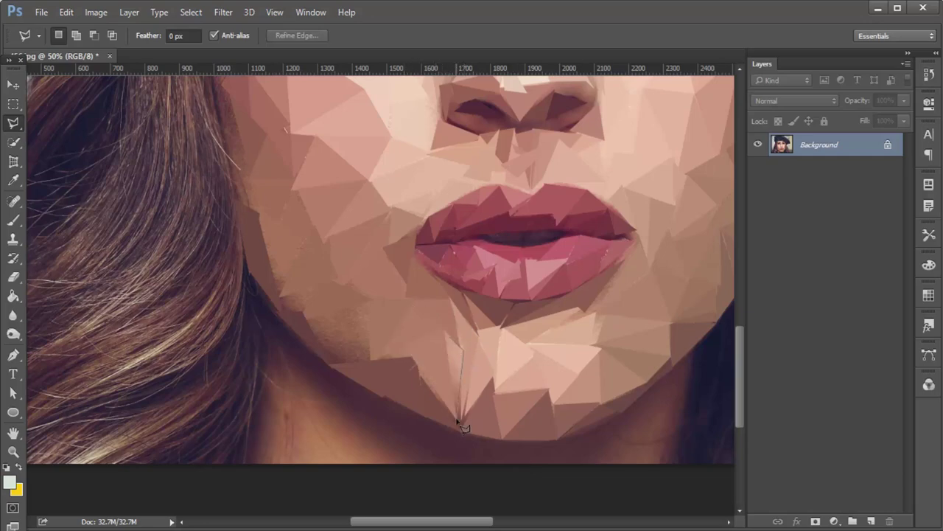
pyautogui.doubleClick(461, 429)
pyautogui.hotkey('ctrl', 'f')
pyautogui.hotkey('ctrl', 'd')
pyautogui.moveTo(438, 389); pyautogui.dragTo(516, 439)
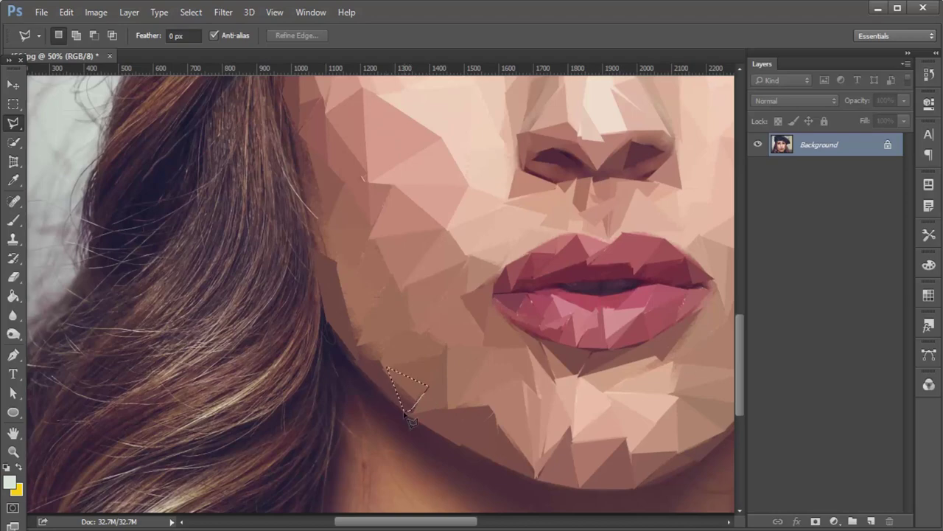
pyautogui.hotkey('ctrl', 'd')
pyautogui.scroll(3, 381, 362)
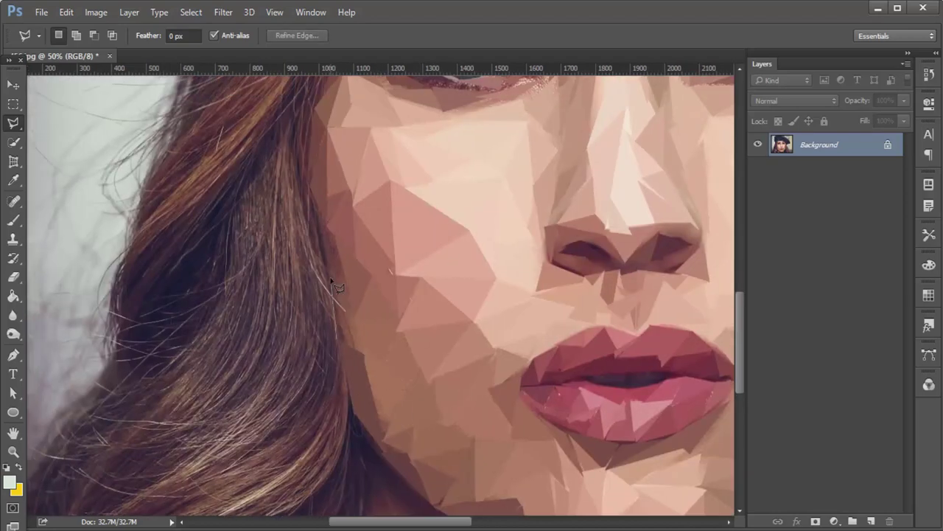
# Frame the beret brim and trace the first Polygonal Lasso triangles over the hair beneath it
pyautogui.moveTo(446, 351); pyautogui.dragTo(400, 247)
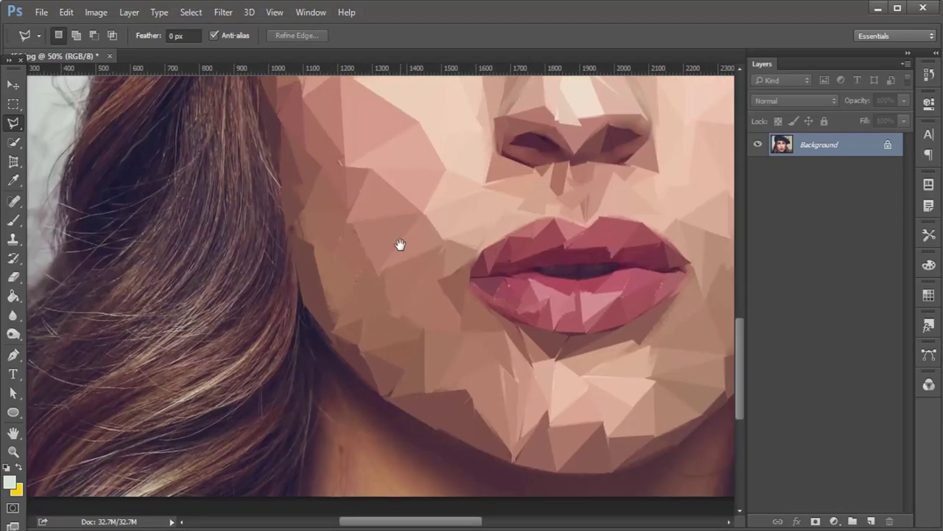
pyautogui.scroll(5, 387, 152)
pyautogui.hotkey('ctrl', '-')
pyautogui.click(567, 150)
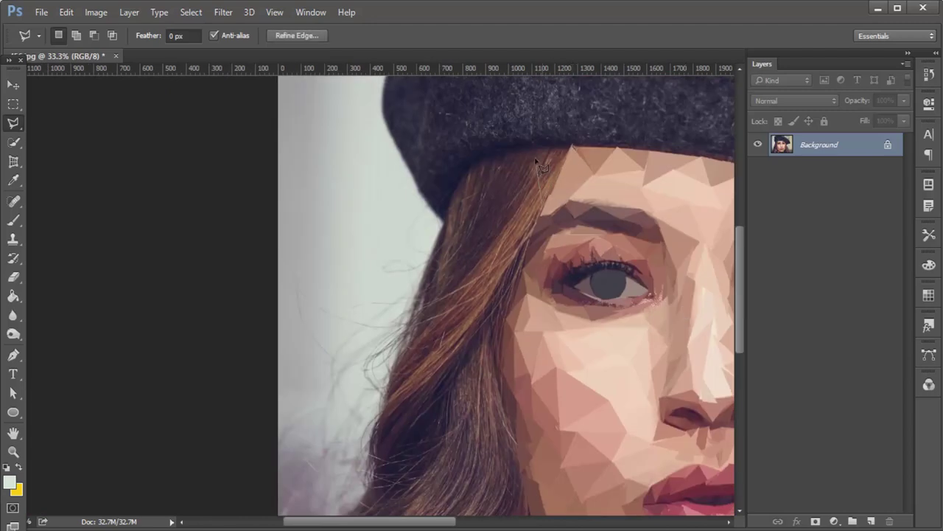
pyautogui.click(509, 187)
pyautogui.click(454, 205)
pyautogui.click(487, 201)
pyautogui.doubleClick(496, 174)
pyautogui.click(537, 188)
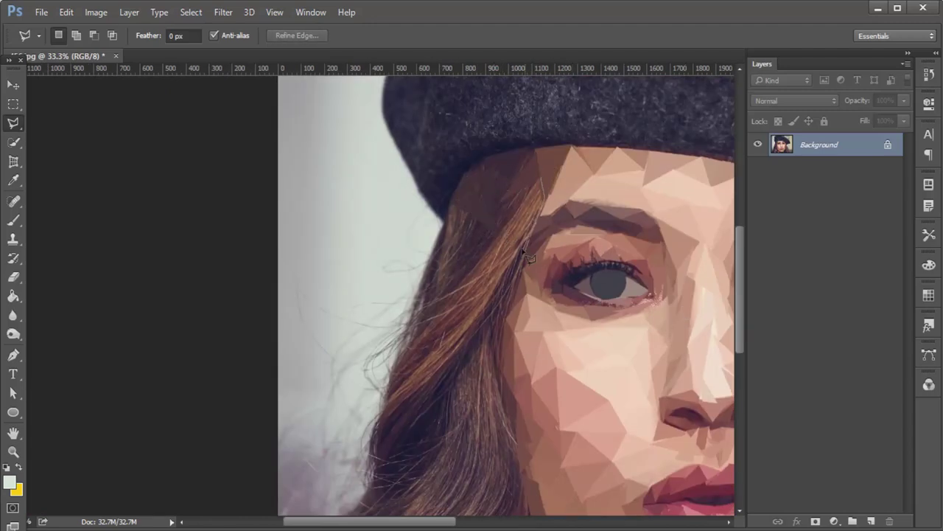
# Zoom in and turn the hair triangles under the brim into flat average-colour facets
pyautogui.hotkey('ctrl', '+')
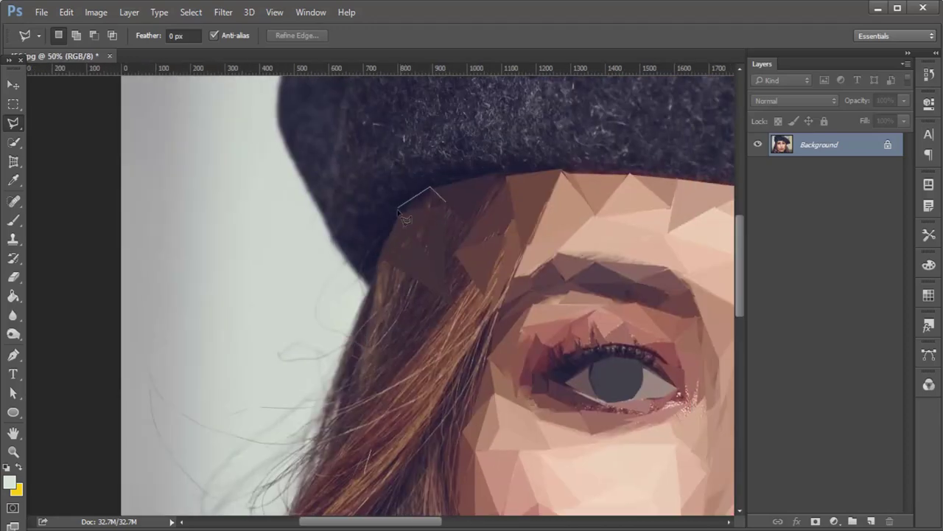
pyautogui.doubleClick(398, 214)
pyautogui.click(464, 175)
pyautogui.click(493, 223)
pyautogui.doubleClick(444, 243)
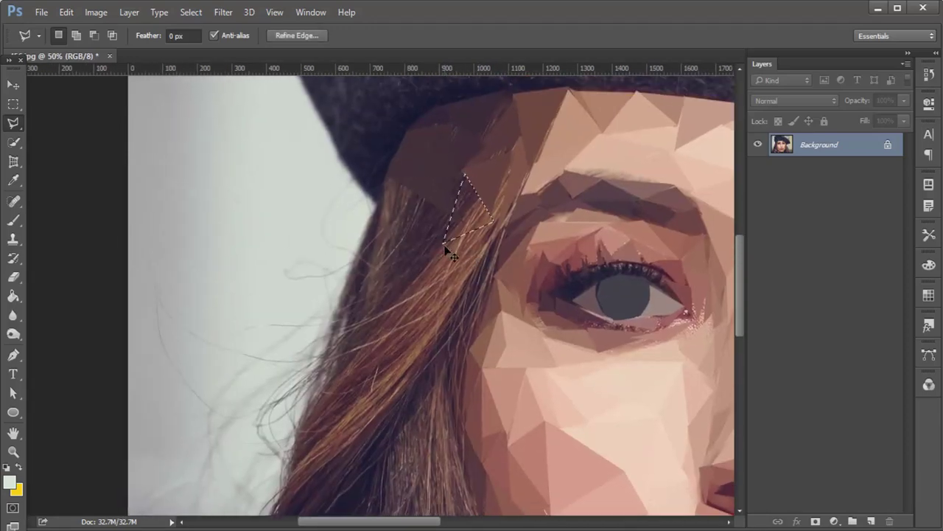
pyautogui.click(446, 245)
pyautogui.click(415, 191)
pyautogui.doubleClick(495, 211)
pyautogui.hotkey('ctrl', 'f')
pyautogui.hotkey('ctrl', 'd')
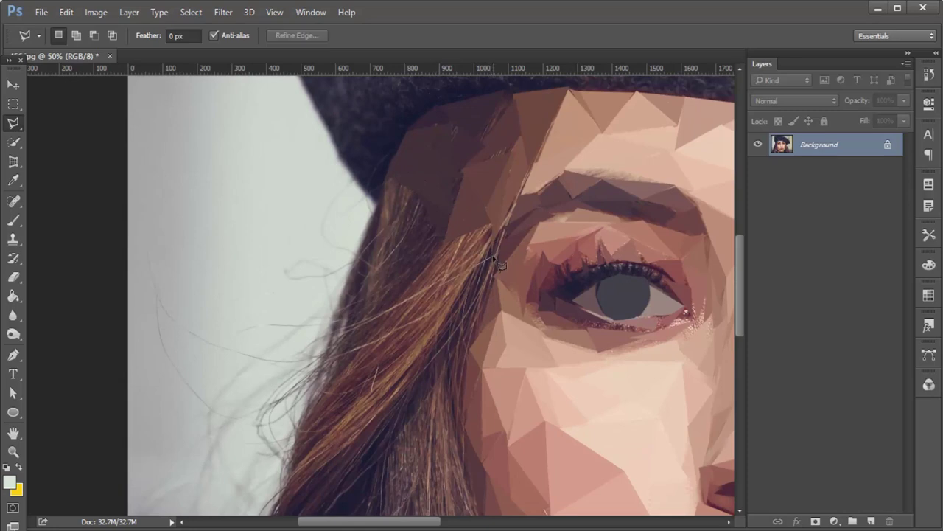
# Flatten five more hair triangles left of the brim and below the hat edge with Average blur
pyautogui.click(434, 230)
pyautogui.doubleClick(420, 196)
pyautogui.hotkey('ctrl', 'f')
pyautogui.hotkey('ctrl', 'd')
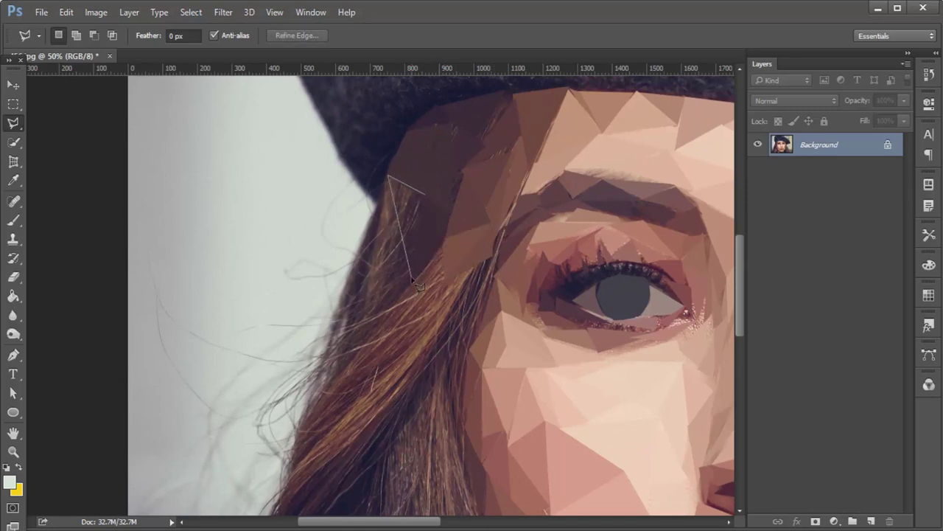
pyautogui.doubleClick(390, 184)
pyautogui.hotkey('ctrl', 'f')
pyautogui.hotkey('ctrl', 'd')
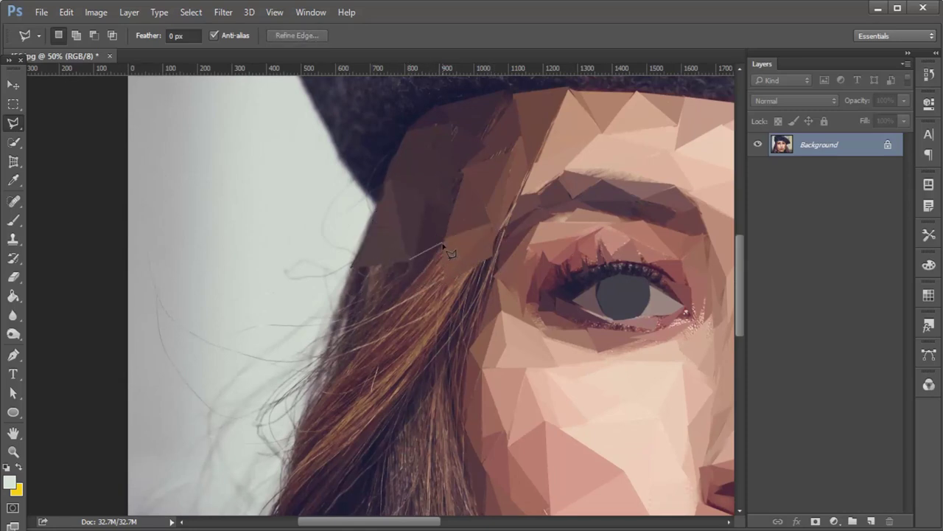
pyautogui.doubleClick(445, 274)
pyautogui.hotkey('ctrl', 'f')
pyautogui.hotkey('ctrl', 'd')
pyautogui.doubleClick(443, 289)
pyautogui.hotkey('ctrl', 'f')
pyautogui.hotkey('ctrl', 'd')
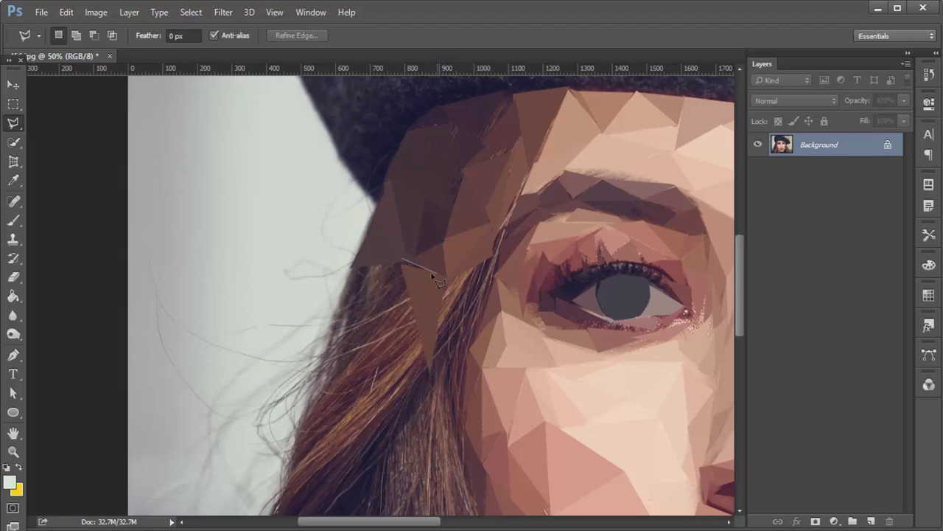
pyautogui.doubleClick(386, 269)
pyautogui.hotkey('ctrl', 'f')
pyautogui.hotkey('ctrl', 'd')
# Turn two thin strips along the hair strands by the temple into flat brown facets
pyautogui.scroll(-3, 442, 265)
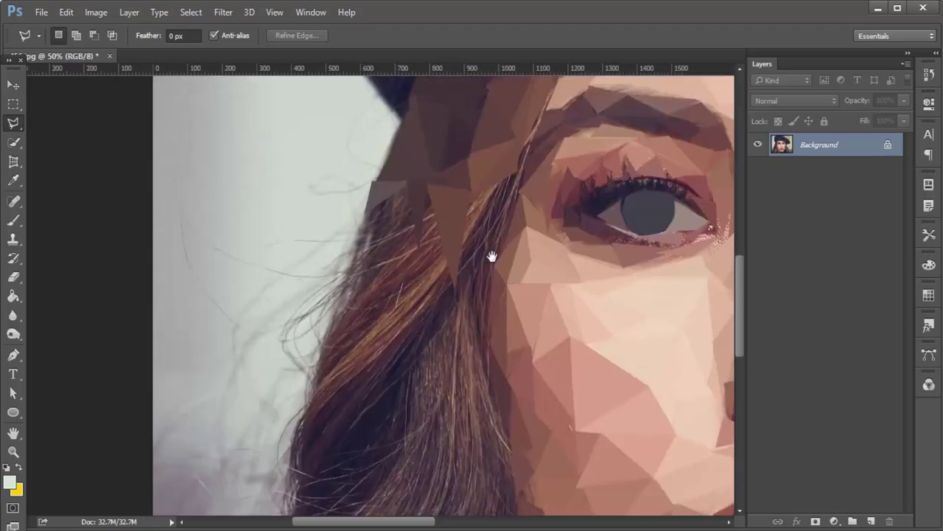
pyautogui.scroll(-2, 491, 255)
pyautogui.hscroll(-1, 491, 255)
pyautogui.click(535, 140)
pyautogui.click(506, 227)
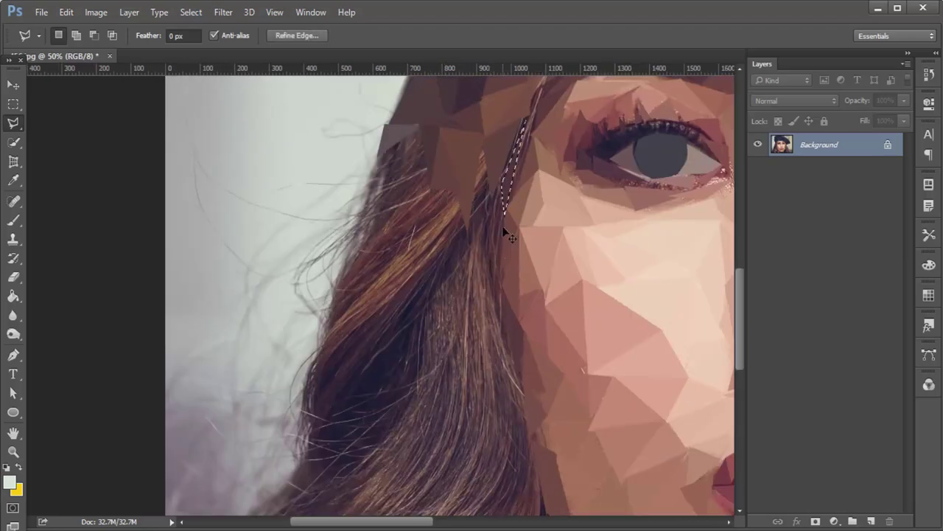
pyautogui.click(489, 295)
pyautogui.doubleClick(486, 317)
pyautogui.hotkey('ctrl', 'f')
pyautogui.hotkey('ctrl', 'd')
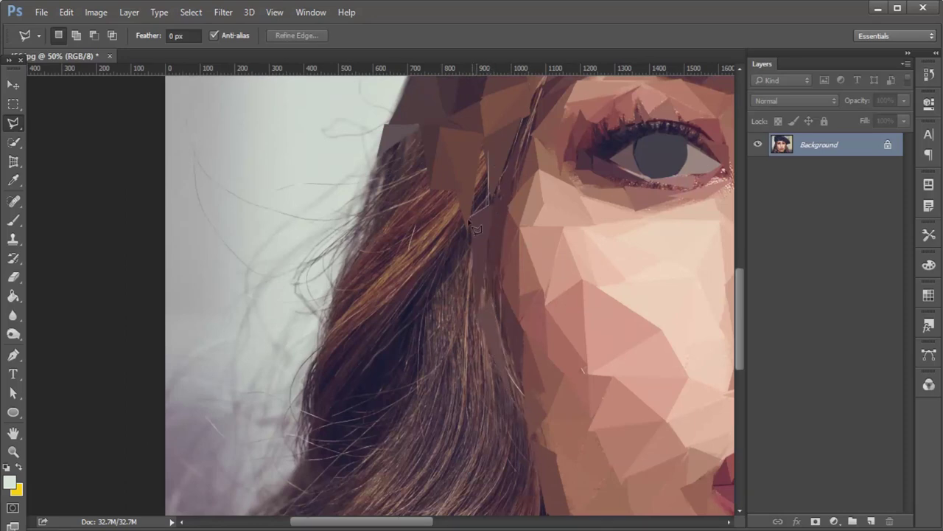
pyautogui.click(445, 194)
pyautogui.click(412, 294)
pyautogui.doubleClick(462, 233)
pyautogui.hotkey('ctrl', 'f')
pyautogui.hotkey('ctrl', 'd')
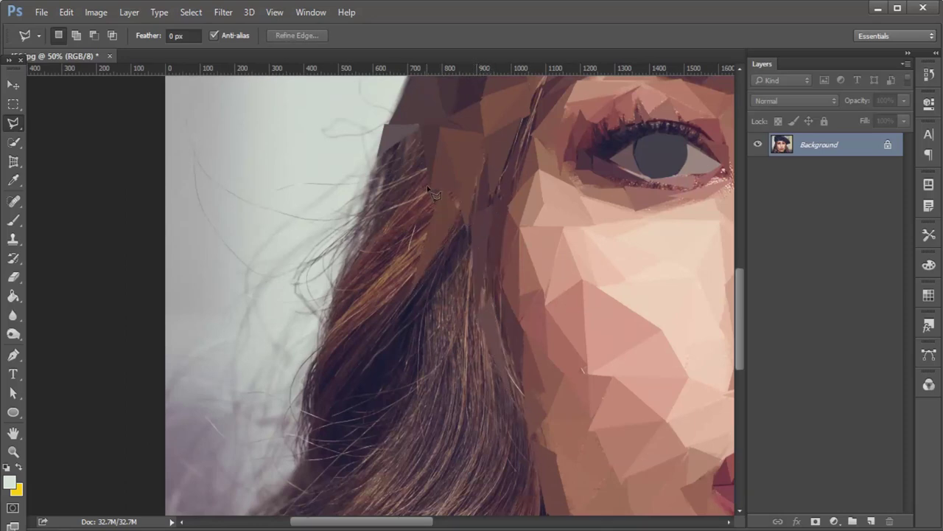
# Flatten three more thin strips along the left hair edge beside the cheek
pyautogui.click(427, 148)
pyautogui.click(389, 220)
pyautogui.doubleClick(424, 172)
pyautogui.hotkey('ctrl', 'f')
pyautogui.hotkey('ctrl', 'd')
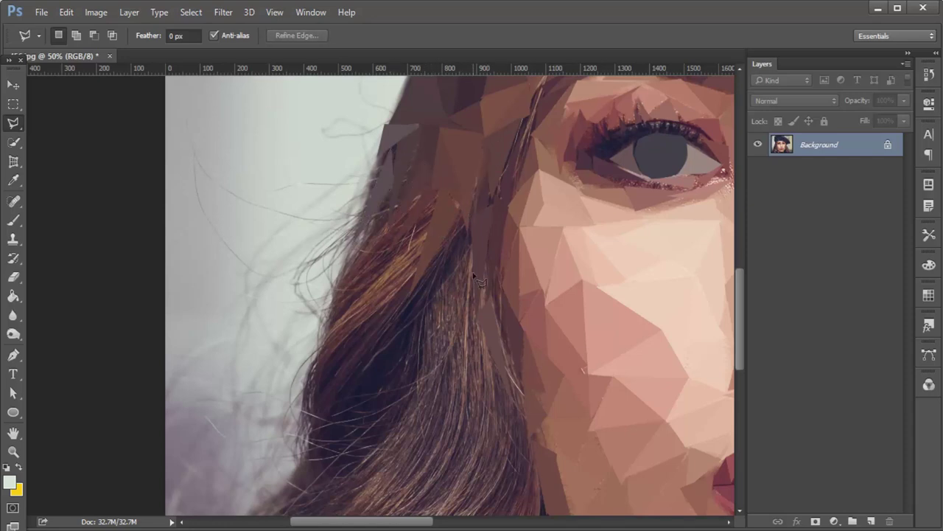
pyautogui.doubleClick(442, 295)
pyautogui.hotkey('ctrl', 'f')
pyautogui.hotkey('ctrl', 'd')
pyautogui.click(431, 213)
pyautogui.click(404, 277)
pyautogui.doubleClick(438, 252)
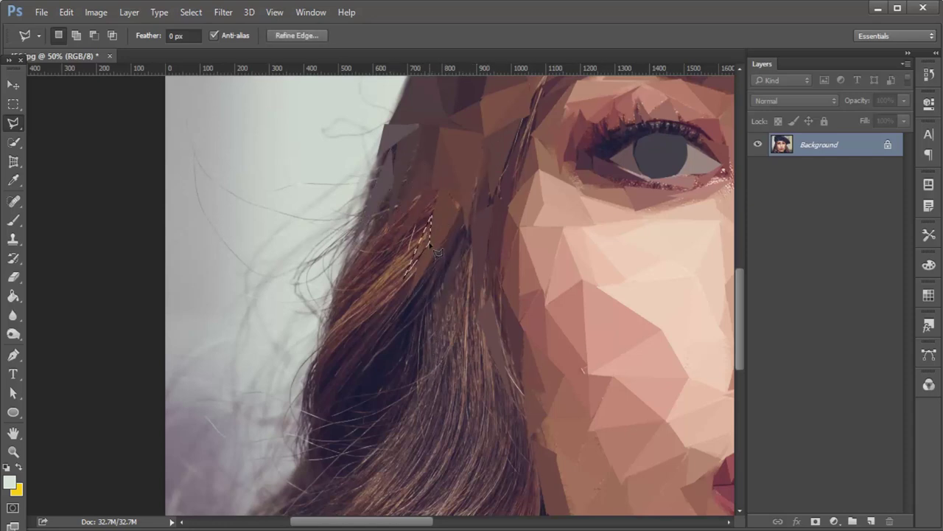
pyautogui.hotkey('ctrl', 'f')
pyautogui.hotkey('ctrl', 'd')
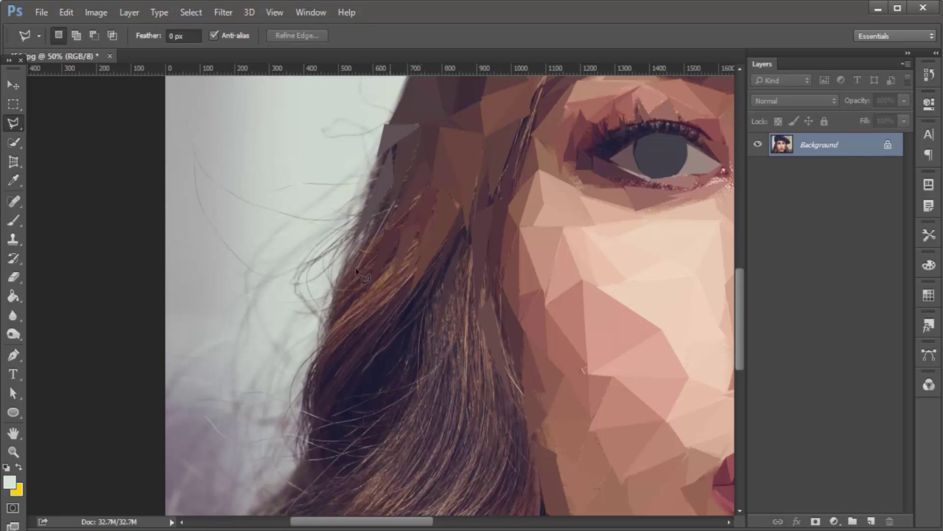
# Flatten the first strip of lower hair into a single average-colour facet
pyautogui.moveTo(395, 183); pyautogui.dragTo(345, 166)
pyautogui.click(394, 250)
pyautogui.click(349, 346)
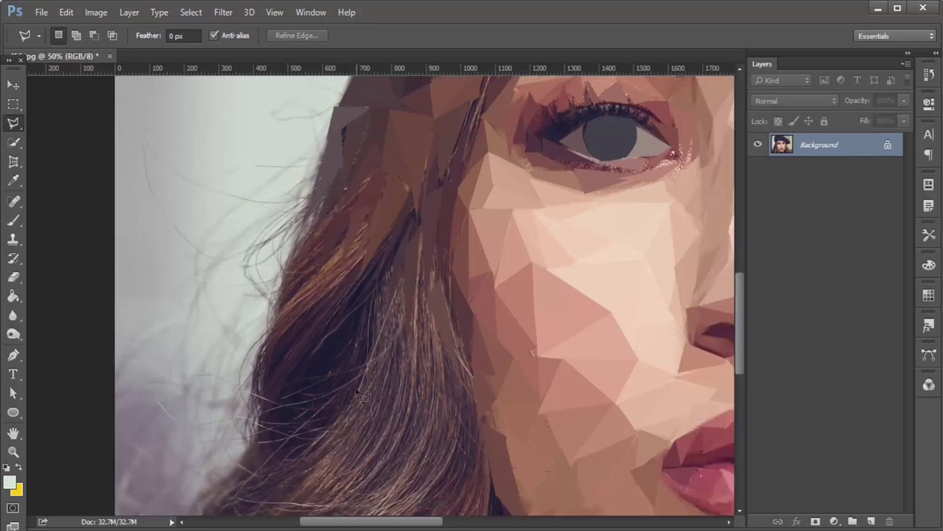
pyautogui.moveTo(442, 432); pyautogui.dragTo(440, 343)
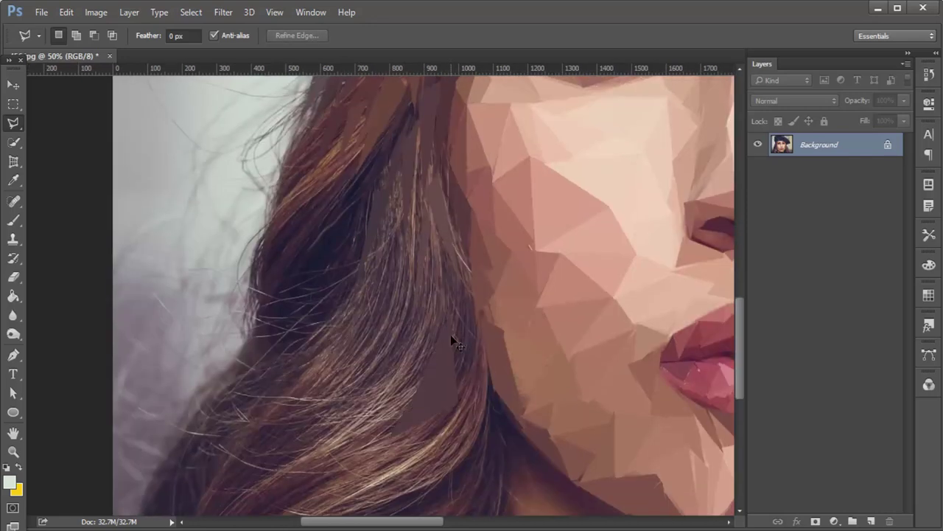
pyautogui.click(454, 317)
pyautogui.doubleClick(350, 426)
pyautogui.hotkey('ctrl', 'f')
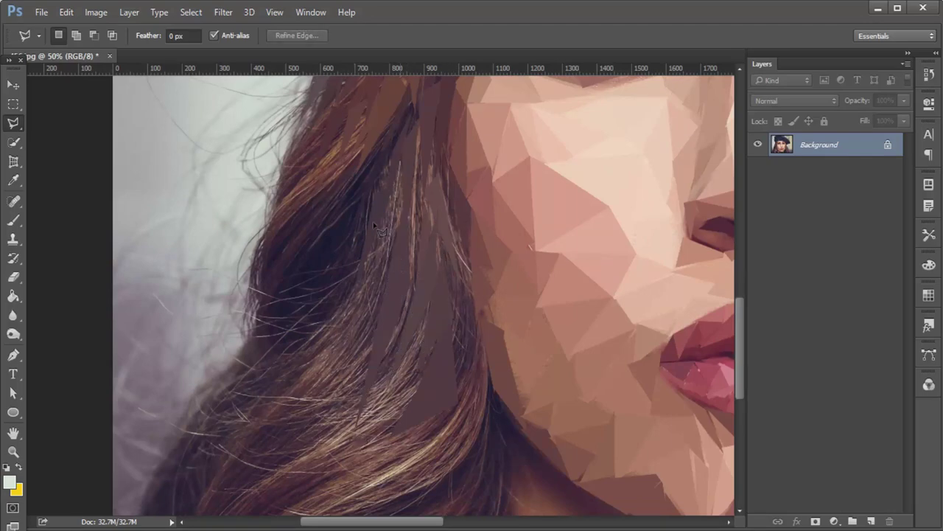
pyautogui.hotkey('ctrl', 'd')
# With the whole face in view, flatten three more strips down to the bottom of the hair
pyautogui.hotkey('ctrl', '-')
pyautogui.moveTo(356, 391); pyautogui.dragTo(393, 354)
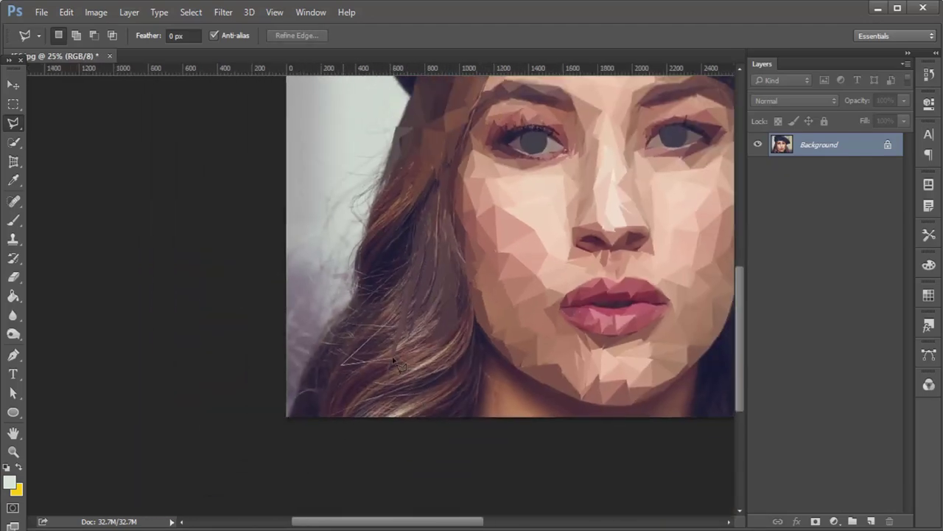
pyautogui.click(422, 255)
pyautogui.doubleClick(421, 331)
pyautogui.hotkey('ctrl', 'f')
pyautogui.hotkey('ctrl', 'd')
pyautogui.click(394, 354)
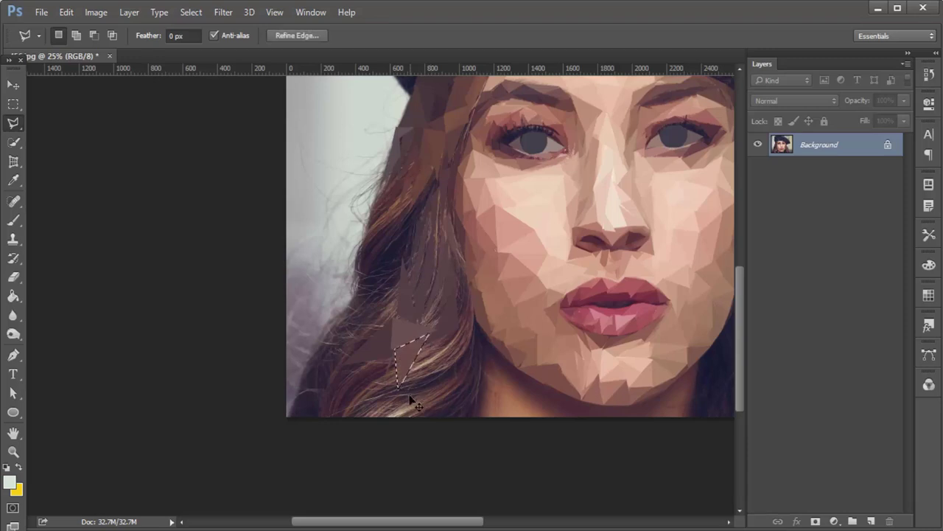
pyautogui.doubleClick(404, 414)
pyautogui.hotkey('ctrl', 'f')
pyautogui.hotkey('ctrl', 'd')
pyautogui.click(402, 391)
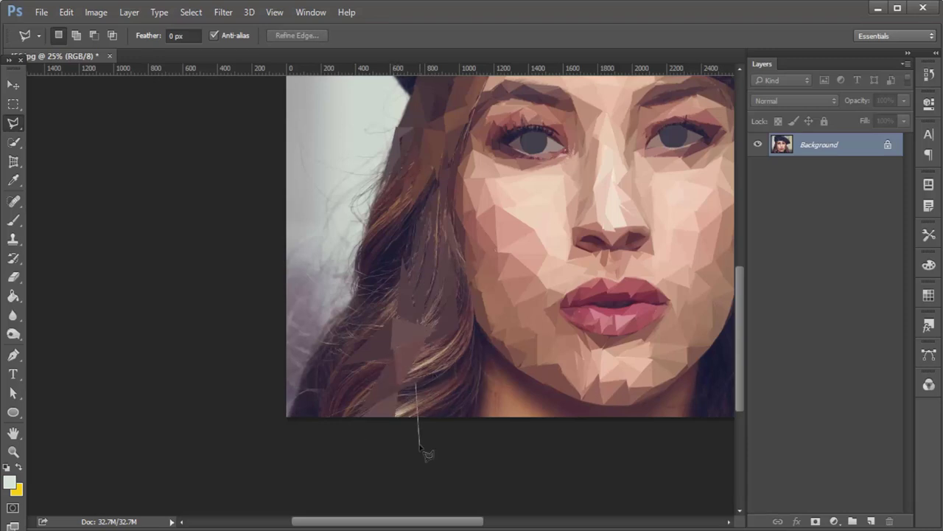
pyautogui.click(442, 384)
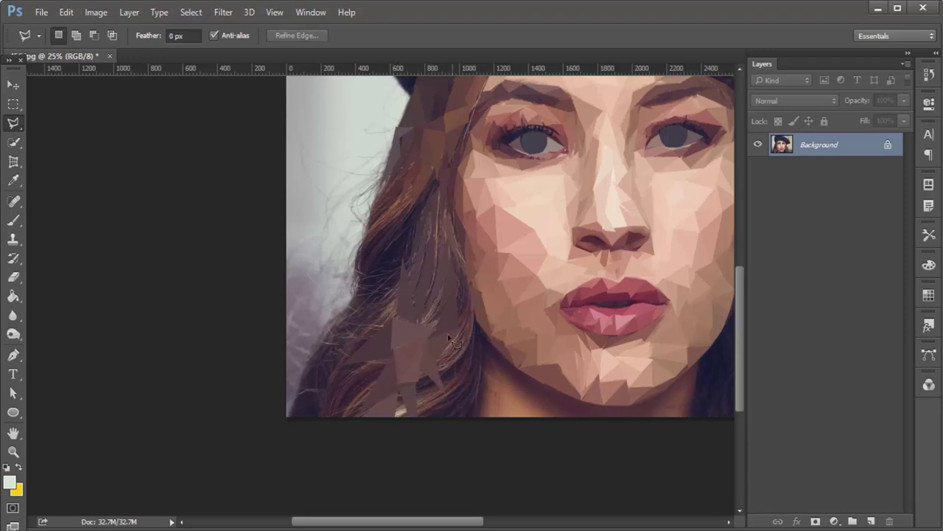
pyautogui.doubleClick(445, 281)
pyautogui.hotkey('ctrl', 'f')
pyautogui.hotkey('ctrl', 'd')
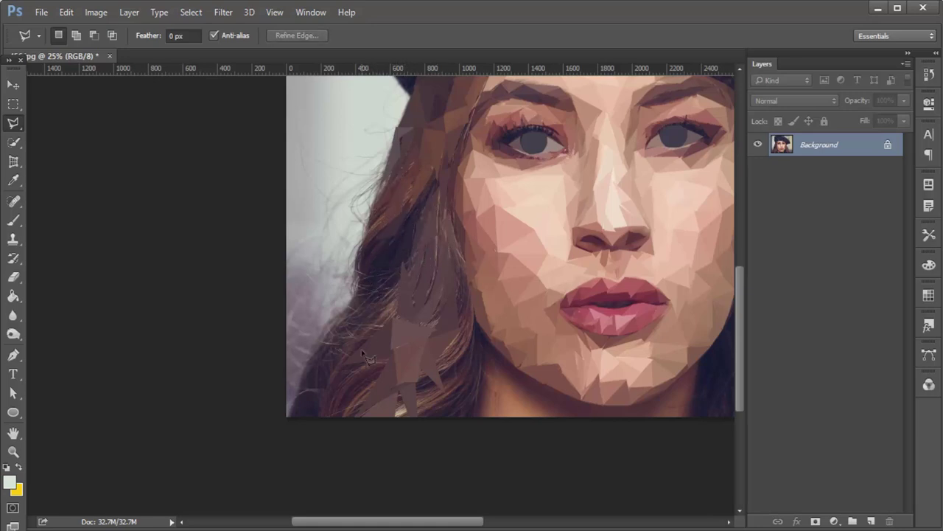
# Fill several thin hair triangles, including those below the jaw, with their average colour
pyautogui.doubleClick(316, 432)
pyautogui.hotkey('ctrl', 'f')
pyautogui.hotkey('ctrl', 'd')
pyautogui.hotkey('ctrl', 'f')
pyautogui.hotkey('ctrl', 'd')
pyautogui.hotkey('ctrl', '+')
pyautogui.doubleClick(442, 328)
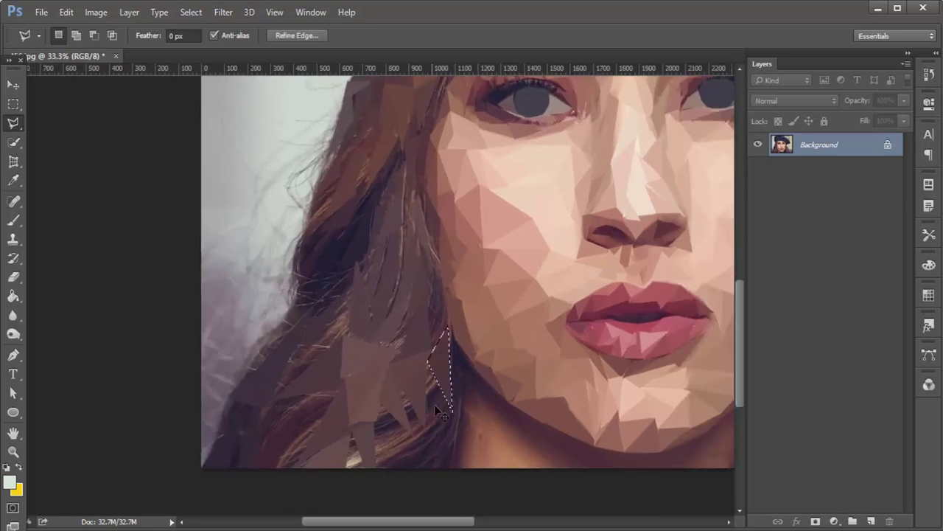
pyautogui.hotkey('ctrl', 'f')
pyautogui.hotkey('ctrl', 'd')
pyautogui.doubleClick(446, 457)
pyautogui.hotkey('ctrl', 'f')
pyautogui.hotkey('ctrl', 'd')
pyautogui.moveTo(446, 457); pyautogui.dragTo(497, 368)
pyautogui.doubleClick(479, 361)
pyautogui.hotkey('ctrl', 'f')
pyautogui.hotkey('ctrl', 'd')
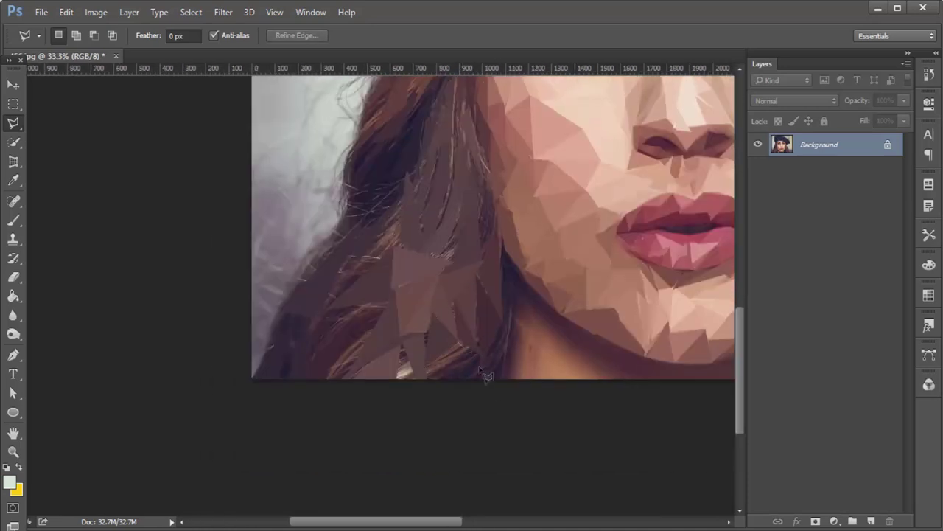
# Flatten four more triangles on the lower-left hair beside the face
pyautogui.doubleClick(370, 341)
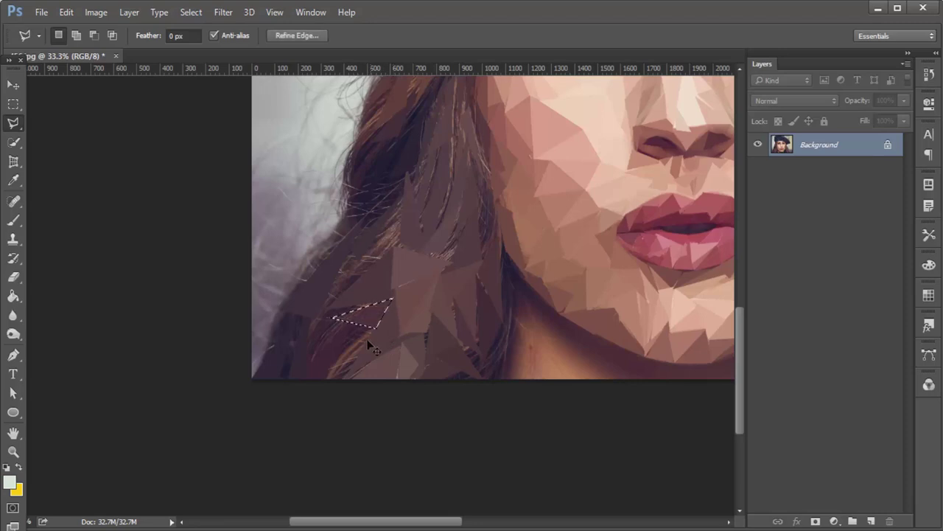
pyautogui.hotkey('ctrl', 'f')
pyautogui.hotkey('ctrl', 'd')
pyautogui.doubleClick(341, 338)
pyautogui.hotkey('ctrl', 'f')
pyautogui.hotkey('ctrl', 'd')
pyautogui.doubleClick(383, 251)
pyautogui.hotkey('ctrl', 'f')
pyautogui.hotkey('ctrl', 'd')
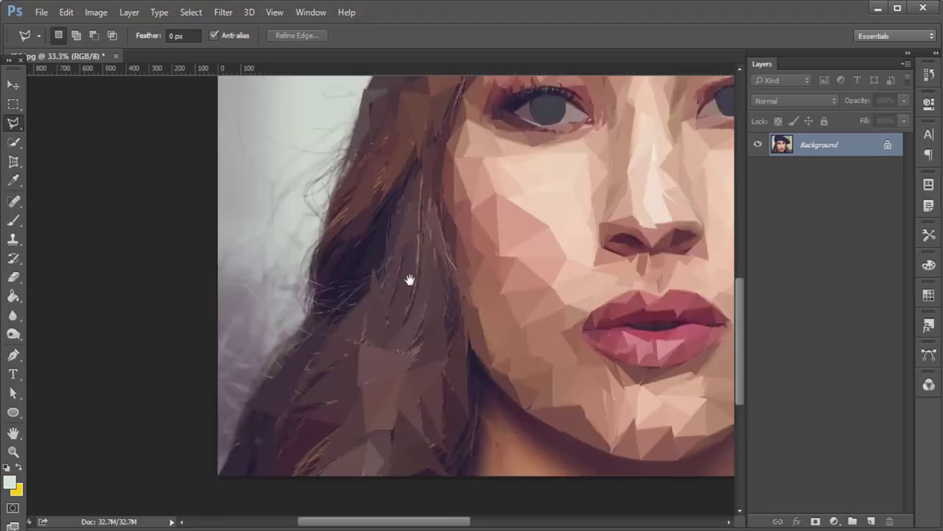
pyautogui.moveTo(545, 238); pyautogui.dragTo(459, 348)
pyautogui.doubleClick(362, 326)
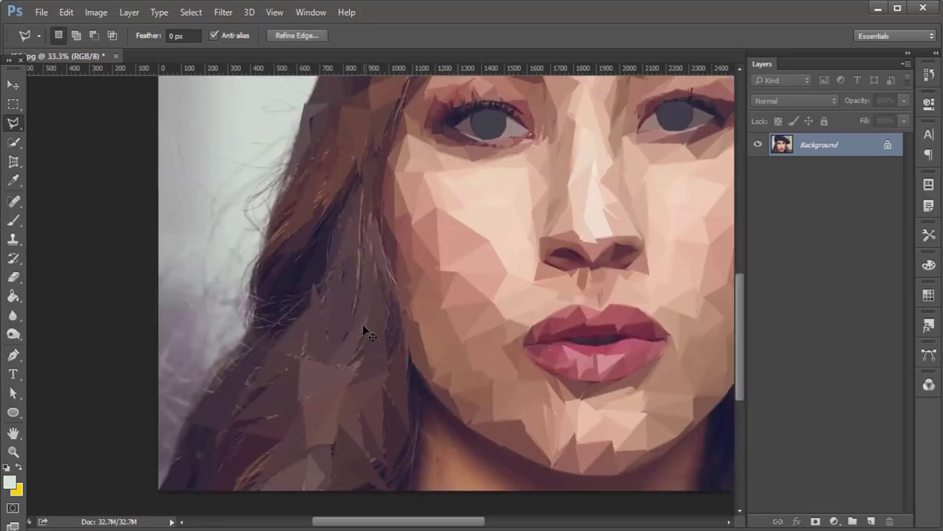
pyautogui.hotkey('ctrl', 'f')
pyautogui.hotkey('ctrl', 'd')
# Fill three small triangles higher in the hair with their average colour
pyautogui.moveTo(553, 255)
pyautogui.mouseDown()
pyautogui.moveTo(484, 375)
pyautogui.moveTo(567, 292)
pyautogui.mouseUp()
pyautogui.doubleClick(398, 247)
pyautogui.hotkey('ctrl', 'f')
pyautogui.hotkey('ctrl', 'd')
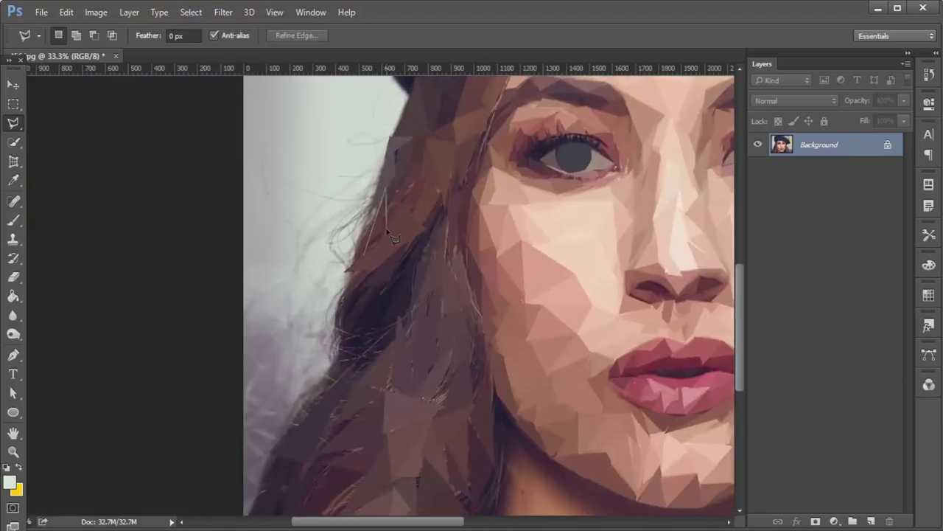
pyautogui.doubleClick(395, 237)
pyautogui.hotkey('ctrl', 'f')
pyautogui.hotkey('ctrl', 'd')
pyautogui.moveTo(427, 219); pyautogui.dragTo(405, 126)
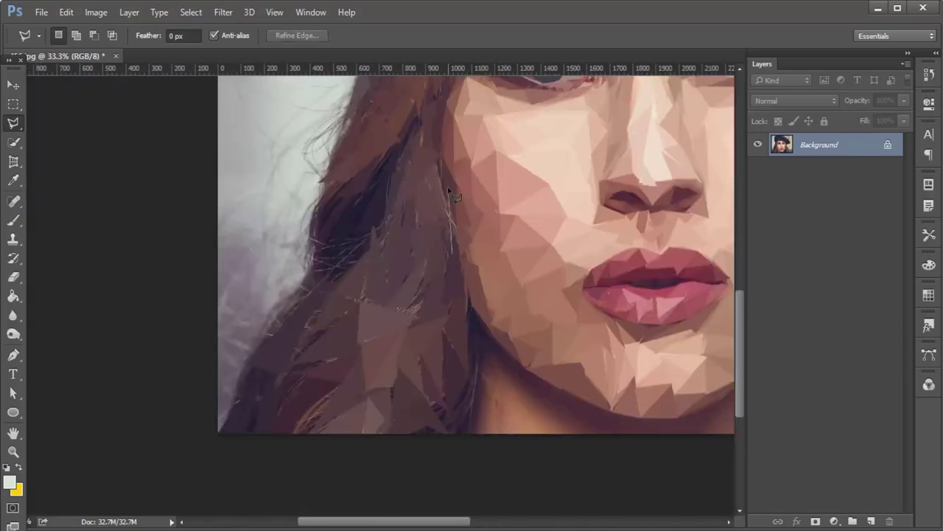
pyautogui.doubleClick(448, 190)
pyautogui.hotkey('ctrl', 'f')
pyautogui.hotkey('ctrl', 'd')
# Flatten the last three hair triangles toward the neck to finish faceting the face
pyautogui.doubleClick(309, 357)
pyautogui.hotkey('ctrl', 'f')
pyautogui.hotkey('ctrl', 'd')
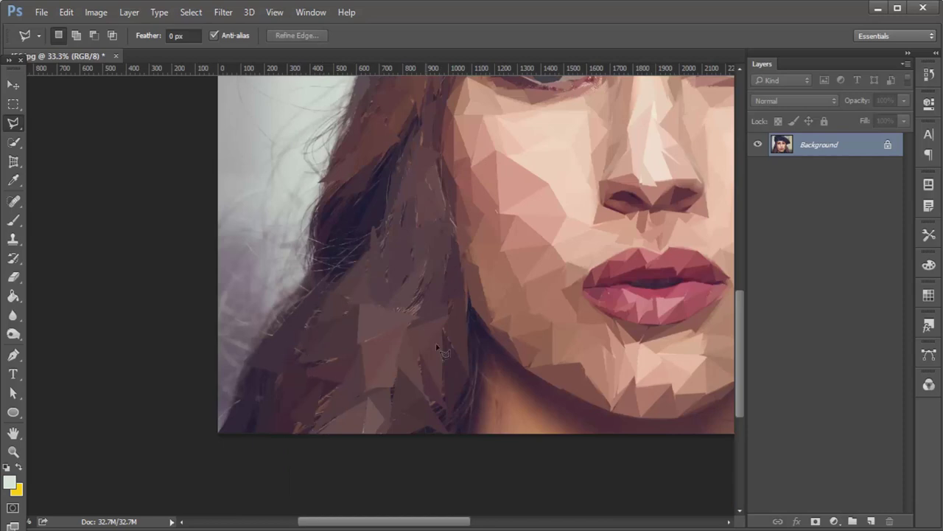
pyautogui.moveTo(423, 284); pyautogui.dragTo(413, 328)
pyautogui.doubleClick(413, 325)
pyautogui.hotkey('ctrl', 'f')
pyautogui.hotkey('ctrl', 'd')
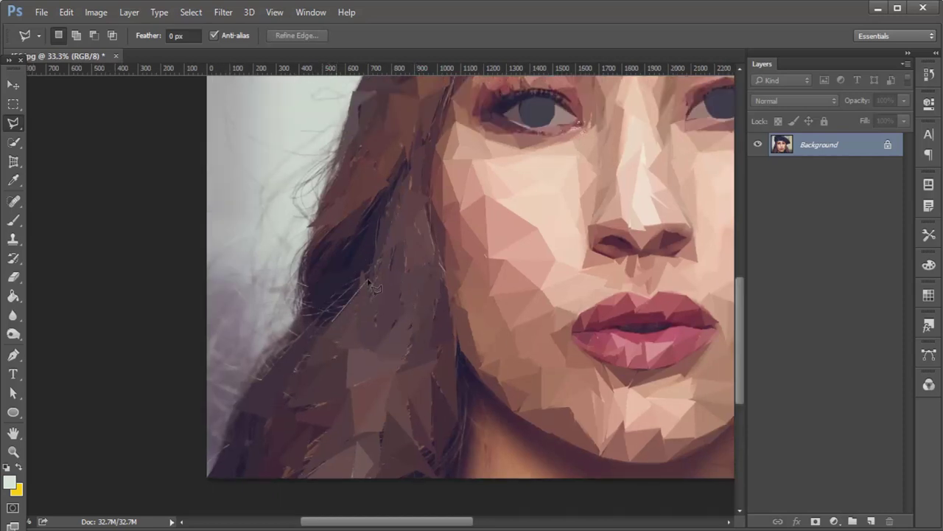
pyautogui.moveTo(398, 177); pyautogui.dragTo(369, 358)
pyautogui.doubleClick(328, 425)
pyautogui.hotkey('ctrl', 'f')
pyautogui.hotkey('ctrl', 'd')
# Flatten the first triangles at the beret's left edge and front brim to their average colour
pyautogui.moveTo(317, 463); pyautogui.dragTo(492, 396)
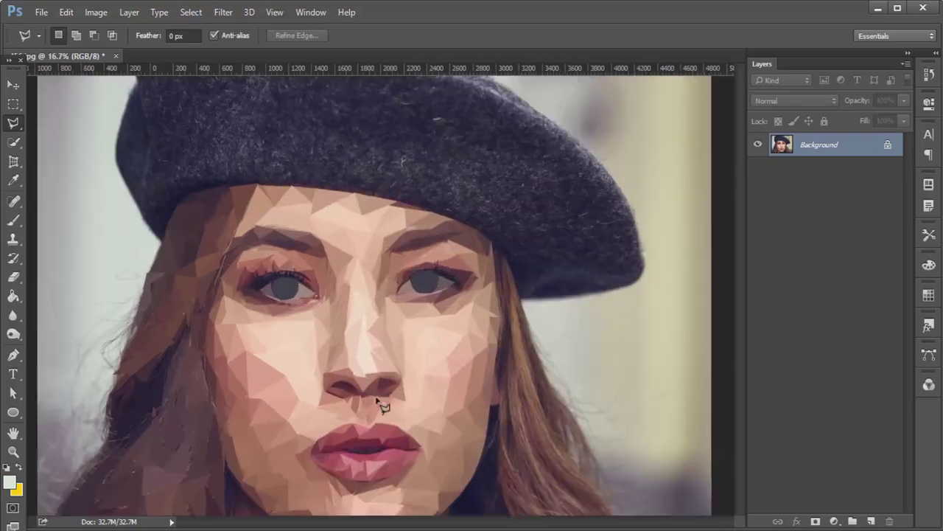
pyautogui.doubleClick(249, 422)
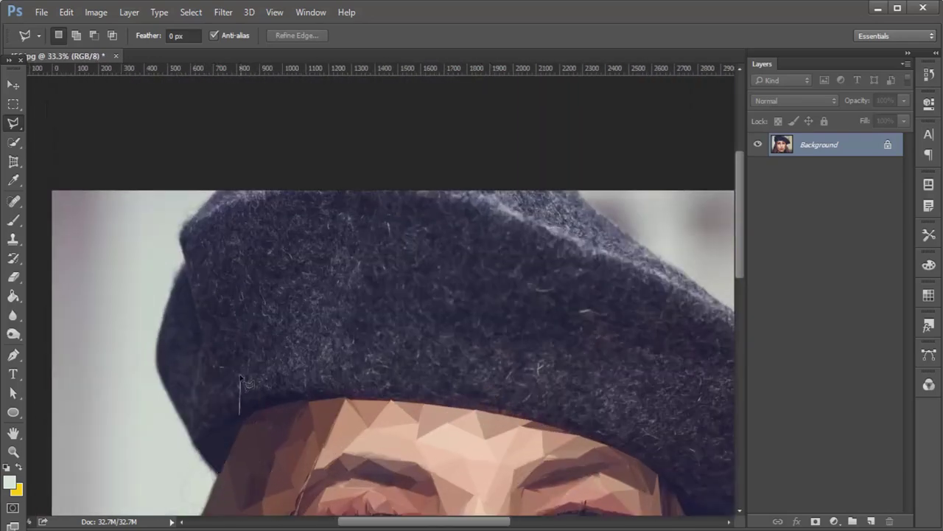
pyautogui.hotkey('ctrl', 'f')
pyautogui.hotkey('ctrl', 'd')
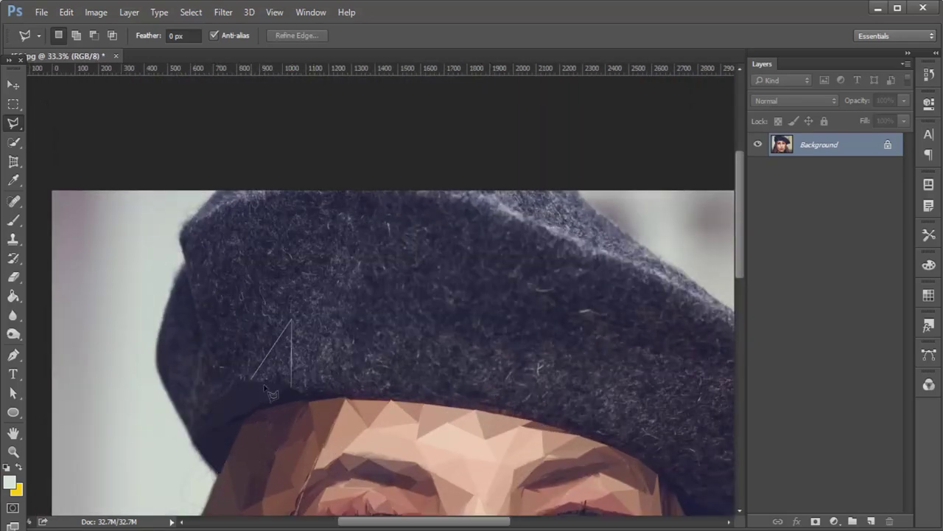
pyautogui.doubleClick(247, 380)
pyautogui.hotkey('ctrl', 'f')
pyautogui.hotkey('ctrl', 'd')
pyautogui.click(291, 325)
pyautogui.doubleClick(295, 398)
pyautogui.hotkey('ctrl', 'f')
pyautogui.hotkey('ctrl', 'd')
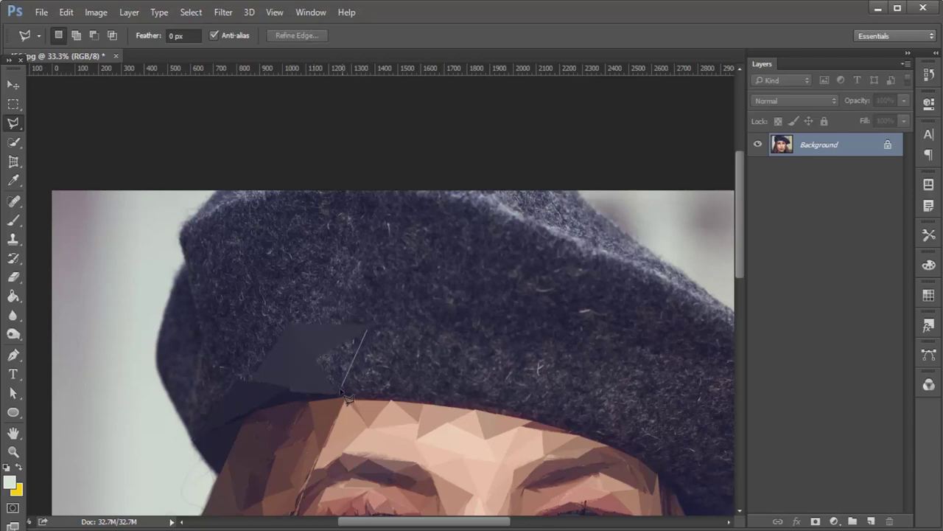
# Average-fill more Polygonal Lasso triangles across the left side of the hat
pyautogui.click(364, 324)
pyautogui.click(337, 235)
pyautogui.click(299, 323)
pyautogui.click(363, 325)
pyautogui.hotkey('ctrl', 'f')
pyautogui.hotkey('ctrl', 'd')
pyautogui.hotkey('ctrl', 'f')
pyautogui.hotkey('ctrl', 'd')
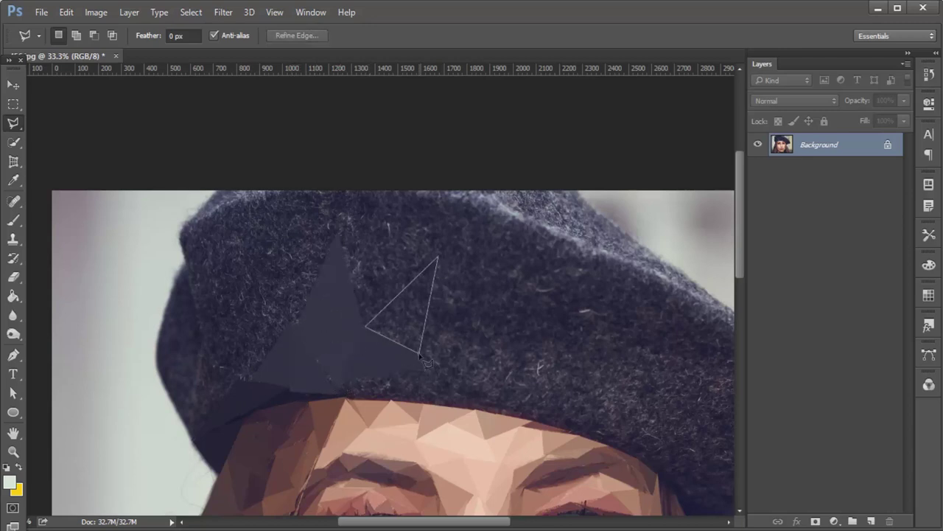
pyautogui.hotkey('ctrl', 'f')
pyautogui.hotkey('ctrl', 'd')
pyautogui.click(221, 297)
pyautogui.click(287, 328)
pyautogui.doubleClick(253, 367)
pyautogui.hotkey('ctrl', 'f')
pyautogui.hotkey('ctrl', 'd')
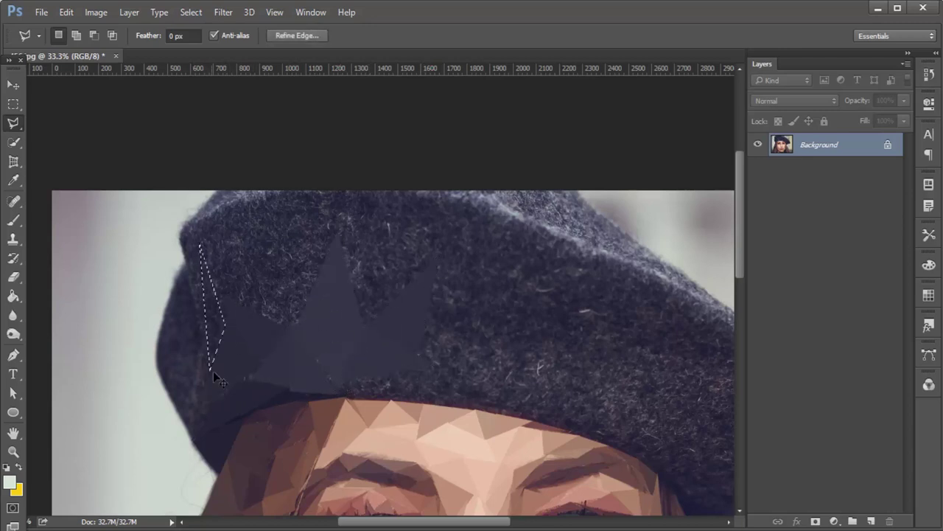
# Flatten two further hat triangles to their average colour, zooming in for detail
pyautogui.click(210, 263)
pyautogui.click(295, 256)
pyautogui.doubleClick(243, 327)
pyautogui.hotkey('ctrl', 'f')
pyautogui.hotkey('ctrl', 'd')
pyautogui.click(285, 270)
pyautogui.click(291, 326)
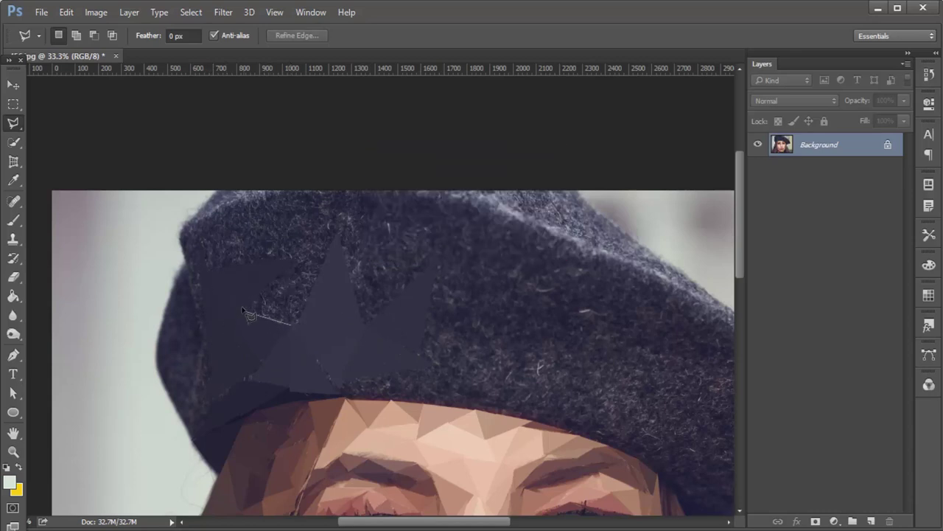
pyautogui.doubleClick(304, 277)
pyautogui.scroll(-2, 304, 277)
pyautogui.hotkey('ctrl', '+')
pyautogui.hotkey('ctrl', 'f')
pyautogui.hotkey('ctrl', 'd')
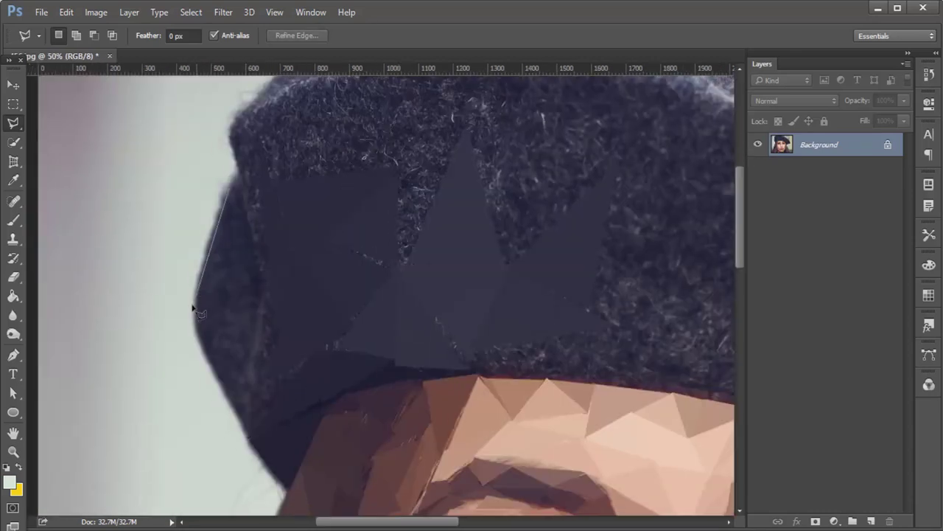
# Facet the hat's left edge and top-left corner with averaged triangles
pyautogui.click(193, 309)
pyautogui.doubleClick(259, 373)
pyautogui.hotkey('ctrl', 'f')
pyautogui.hotkey('ctrl', 'd')
pyautogui.doubleClick(262, 221)
pyautogui.hotkey('ctrl', 'f')
pyautogui.hotkey('ctrl', 'd')
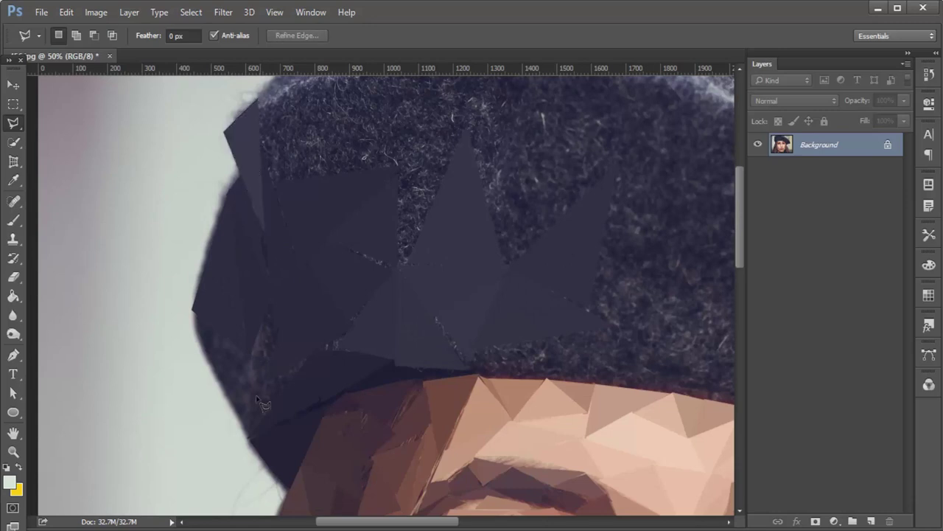
# Outline a polygon over the hat's wool and flatten it to its average colour
pyautogui.click(274, 335)
pyautogui.click(325, 308)
pyautogui.scroll(2, 346, 368)
pyautogui.hscroll(3, 346, 369)
pyautogui.click(206, 315)
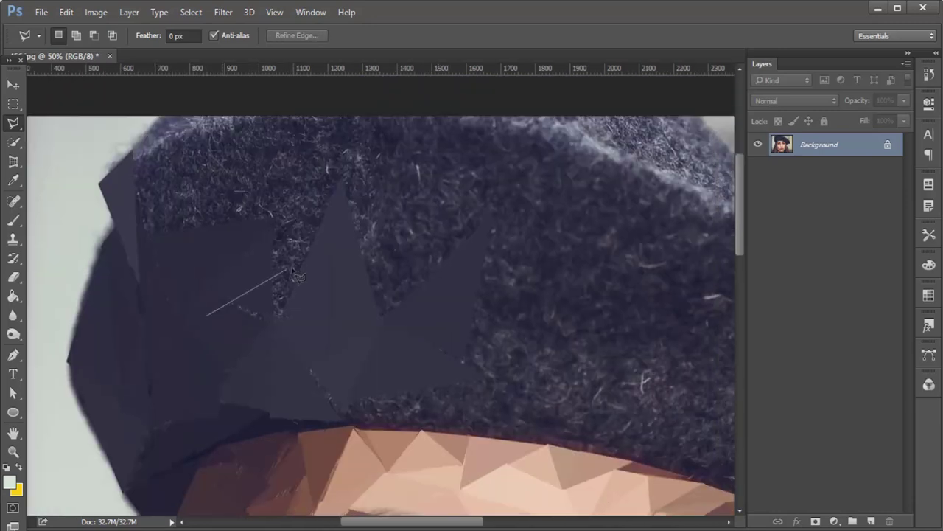
pyautogui.scroll(3, 464, 362)
pyautogui.hscroll(-2, 463, 362)
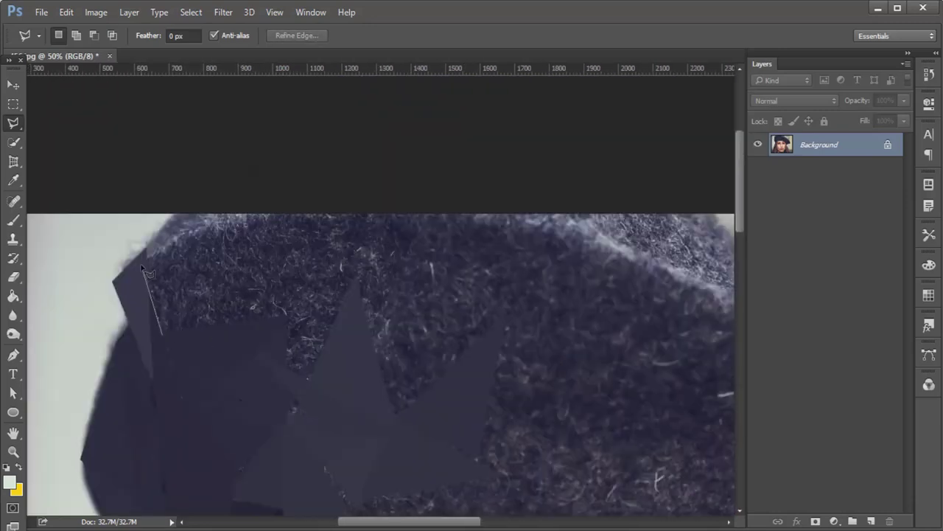
pyautogui.doubleClick(246, 260)
pyautogui.hotkey('ctrl', 'f')
pyautogui.hotkey('ctrl', 'd')
# Zoom out and average-fill several more small triangles and polygons on the hat
pyautogui.click(295, 252)
pyautogui.doubleClick(289, 345)
pyautogui.hotkey('ctrl', 'f')
pyautogui.hotkey('ctrl', 'd')
pyautogui.hotkey('ctrl', '-')
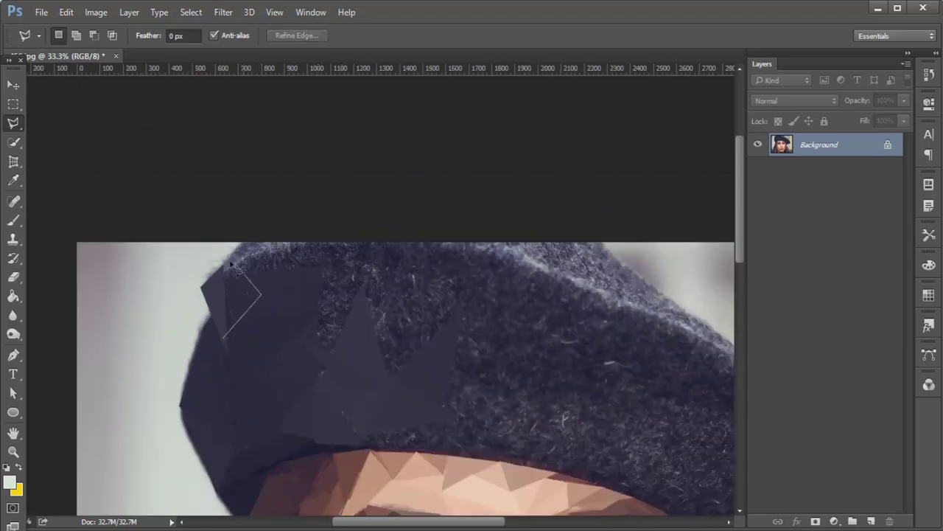
pyautogui.doubleClick(243, 265)
pyautogui.hotkey('ctrl', 'f')
pyautogui.hotkey('ctrl', 'd')
pyautogui.hscroll(2, 265, 353)
pyautogui.doubleClick(251, 380)
pyautogui.hotkey('ctrl', 'f')
pyautogui.hotkey('ctrl', 'd')
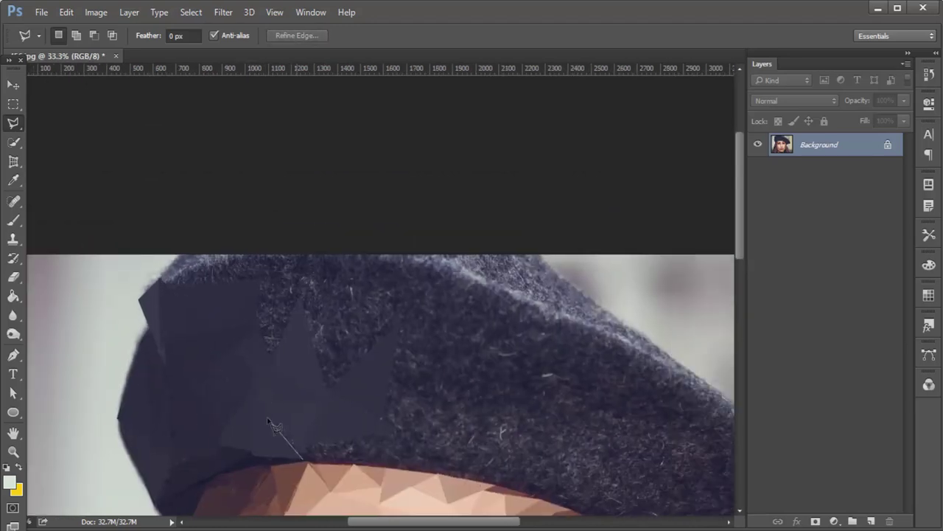
# Flatten polygons near the brim and on the hat's edge to flat dark facets
pyautogui.scroll(-3, 412, 408)
pyautogui.hscroll(3, 412, 408)
pyautogui.click(229, 347)
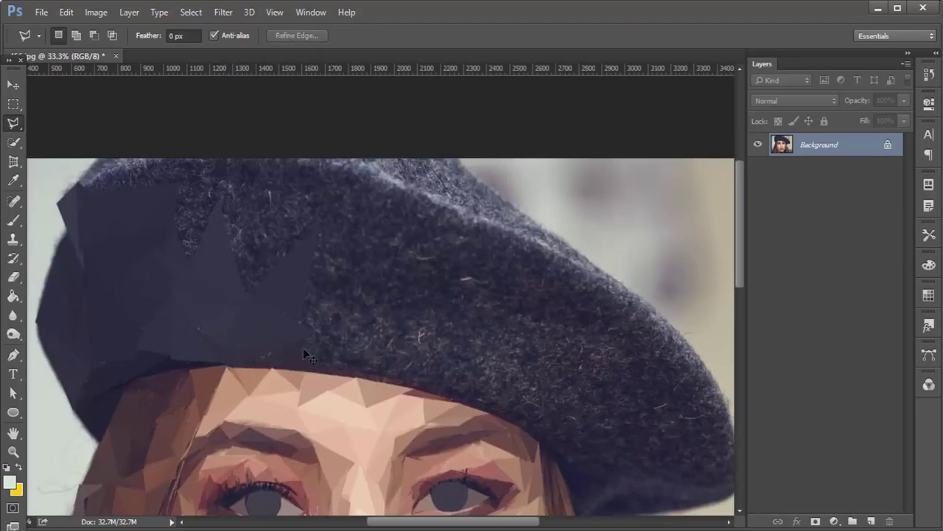
pyautogui.doubleClick(339, 367)
pyautogui.hotkey('ctrl', 'f')
pyautogui.hotkey('ctrl', 'd')
pyautogui.doubleClick(306, 331)
pyautogui.hotkey('ctrl', 'f')
pyautogui.hotkey('ctrl', 'd')
# Continue averaging triangles along the front brim toward the right
pyautogui.click(347, 291)
pyautogui.doubleClick(398, 329)
pyautogui.hotkey('ctrl', 'f')
pyautogui.hotkey('ctrl', 'd')
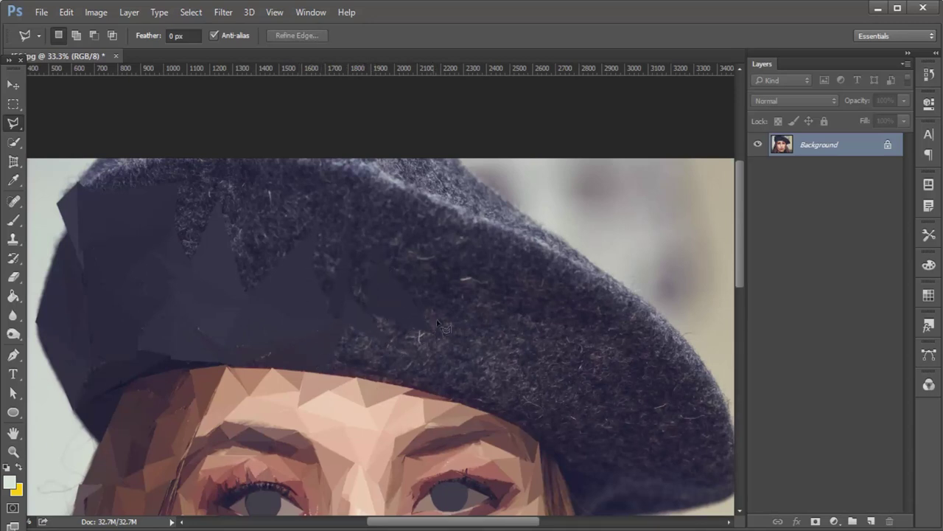
pyautogui.doubleClick(424, 279)
pyautogui.hotkey('ctrl', 'f')
pyautogui.hotkey('ctrl', 'd')
pyautogui.click(458, 251)
pyautogui.doubleClick(451, 295)
pyautogui.hotkey('ctrl', 'f')
pyautogui.hotkey('ctrl', 'd')
pyautogui.click(516, 243)
# Flatten triangles along the right part of the brim to their average colour
pyautogui.doubleClick(472, 324)
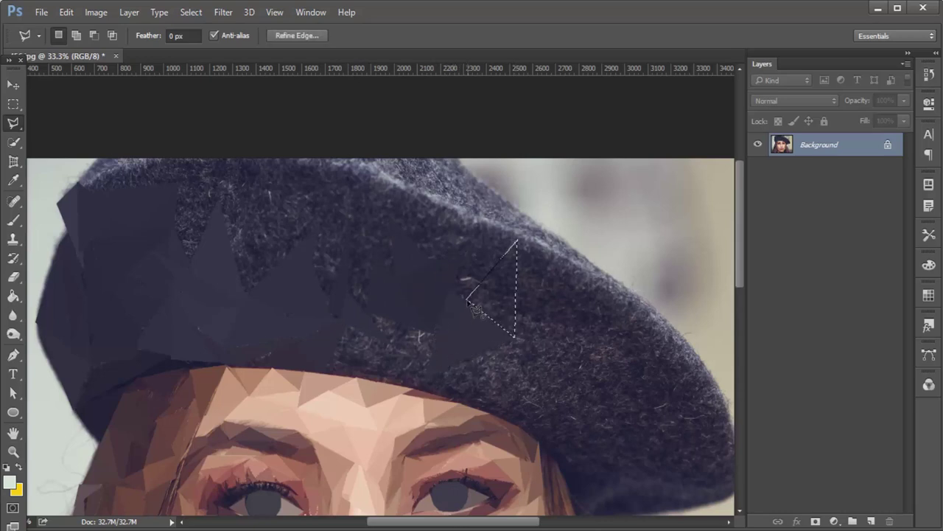
pyautogui.hotkey('ctrl', 'f')
pyautogui.hotkey('ctrl', 'd')
pyautogui.click(518, 268)
pyautogui.doubleClick(519, 300)
pyautogui.hotkey('ctrl', 'f')
pyautogui.hotkey('ctrl', 'd')
pyautogui.hotkey('ctrl', 'f')
pyautogui.hotkey('ctrl', 'd')
pyautogui.doubleClick(605, 354)
pyautogui.hotkey('ctrl', 'f')
pyautogui.hotkey('ctrl', 'd')
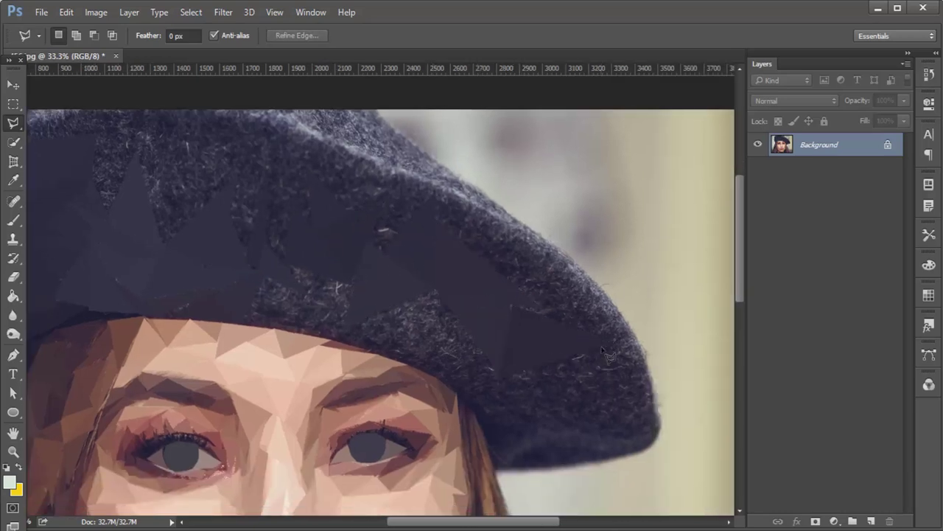
# Average-fill triangles at the hat's right edge and lower brim
pyautogui.doubleClick(599, 326)
pyautogui.hotkey('ctrl', 'f')
pyautogui.hotkey('ctrl', 'd')
pyautogui.click(590, 270)
pyautogui.doubleClick(597, 335)
pyautogui.hotkey('ctrl', 'f')
pyautogui.hotkey('ctrl', 'd')
pyautogui.click(615, 309)
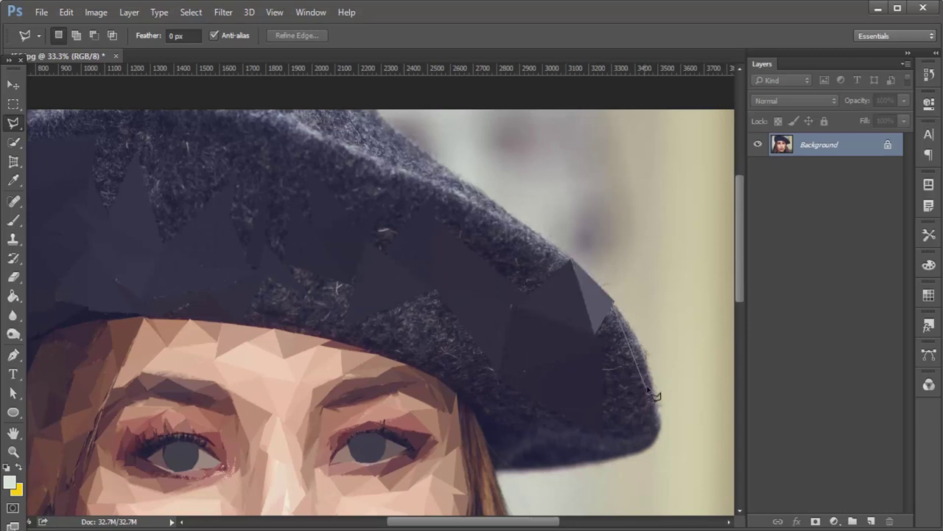
pyautogui.doubleClick(598, 335)
pyautogui.hotkey('ctrl', 'f')
pyautogui.hotkey('ctrl', 'd')
pyautogui.doubleClick(608, 420)
pyautogui.hotkey('ctrl', 'f')
pyautogui.hotkey('ctrl', 'd')
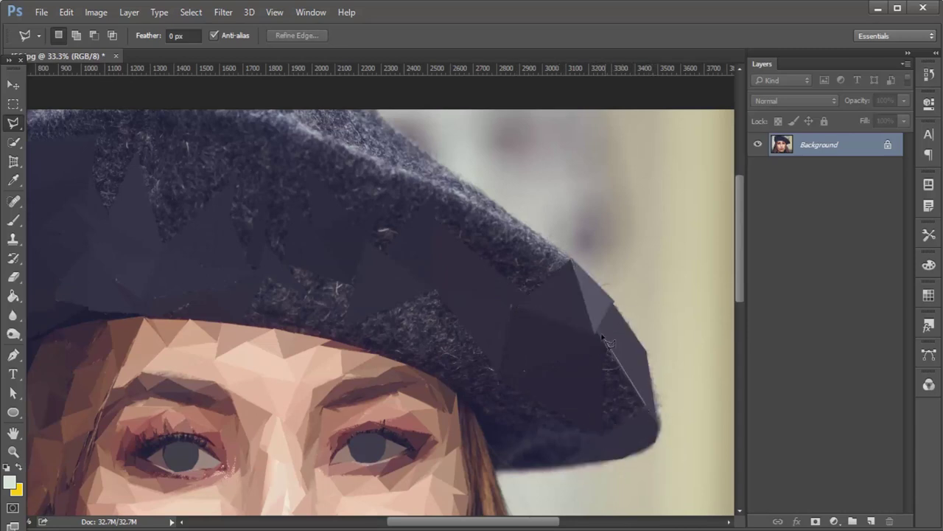
# Flatten triangles on the hat's upper-right edge and a patch over the beret's top
pyautogui.doubleClick(525, 302)
pyautogui.hotkey('ctrl', 'f')
pyautogui.hotkey('ctrl', 'd')
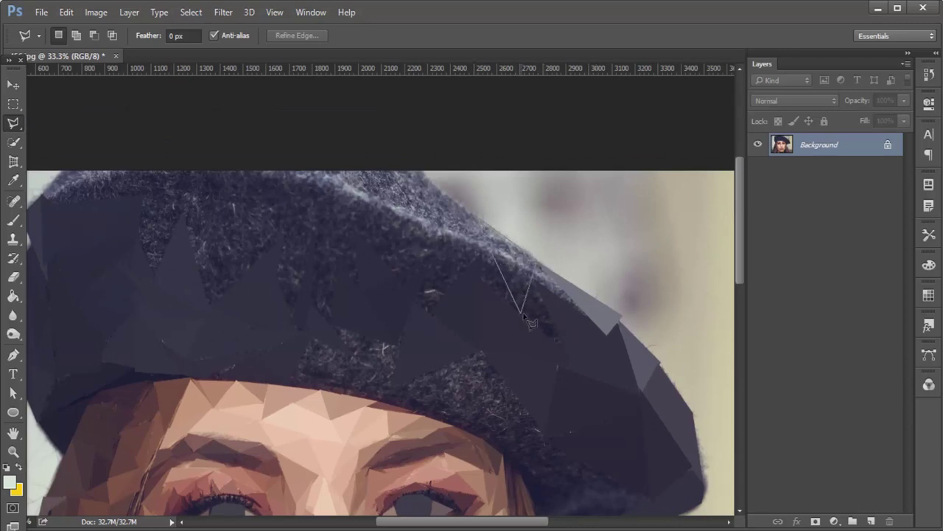
pyautogui.doubleClick(522, 311)
pyautogui.hotkey('ctrl', 'f')
pyautogui.hotkey('ctrl', 'd')
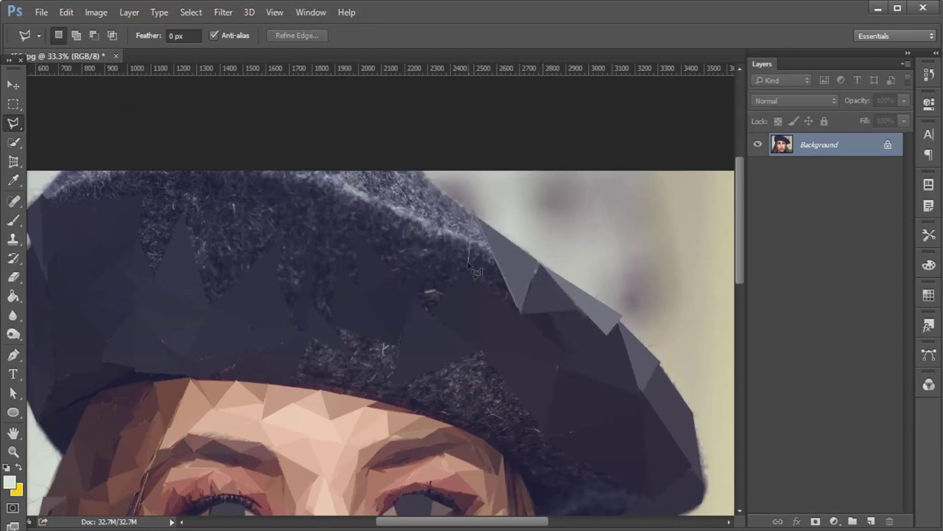
pyautogui.moveTo(475, 271); pyautogui.dragTo(520, 306)
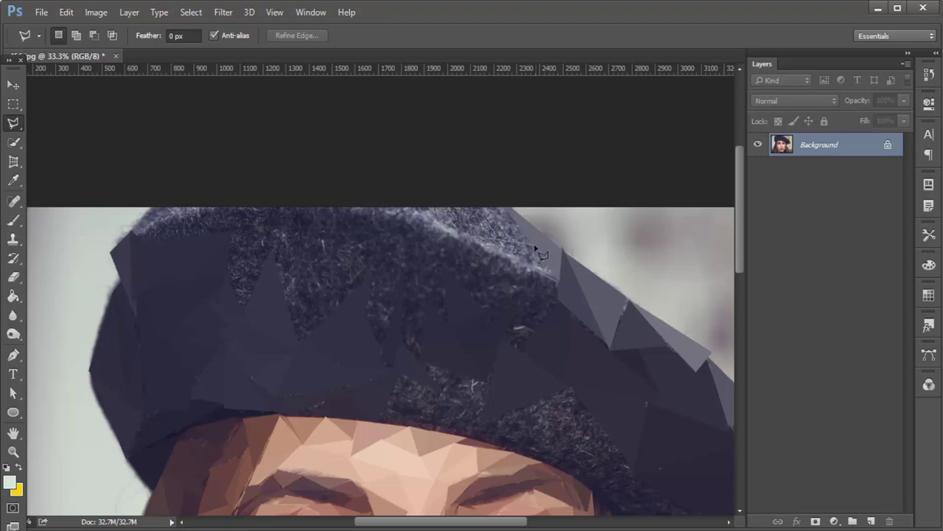
pyautogui.click(536, 251)
pyautogui.hotkey('ctrl', 'f')
pyautogui.hotkey('ctrl', 'd')
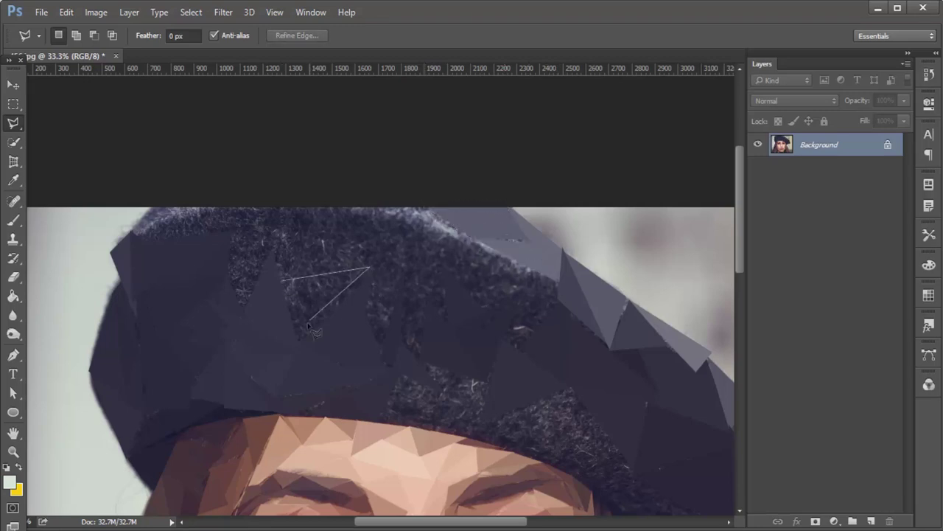
# Turn a triangle on the upper hat into a flat averaged facet
pyautogui.click(308, 322)
pyautogui.click(287, 210)
pyautogui.click(221, 221)
pyautogui.hotkey('ctrl', 'f')
pyautogui.hotkey('ctrl', 'd')
pyautogui.click(269, 254)
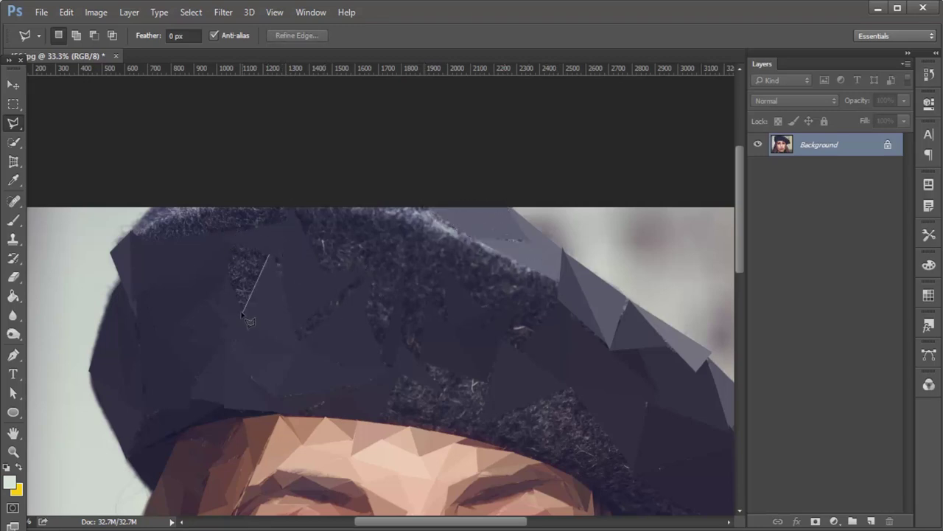
# Outline new triangles over the woolly hat area and near its right side
pyautogui.click(242, 306)
pyautogui.click(303, 345)
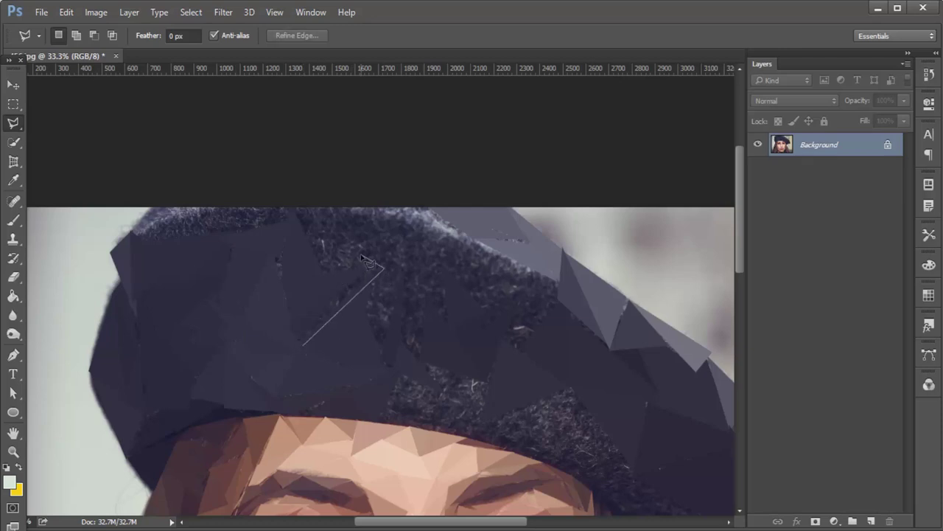
pyautogui.click(378, 274)
pyautogui.click(386, 357)
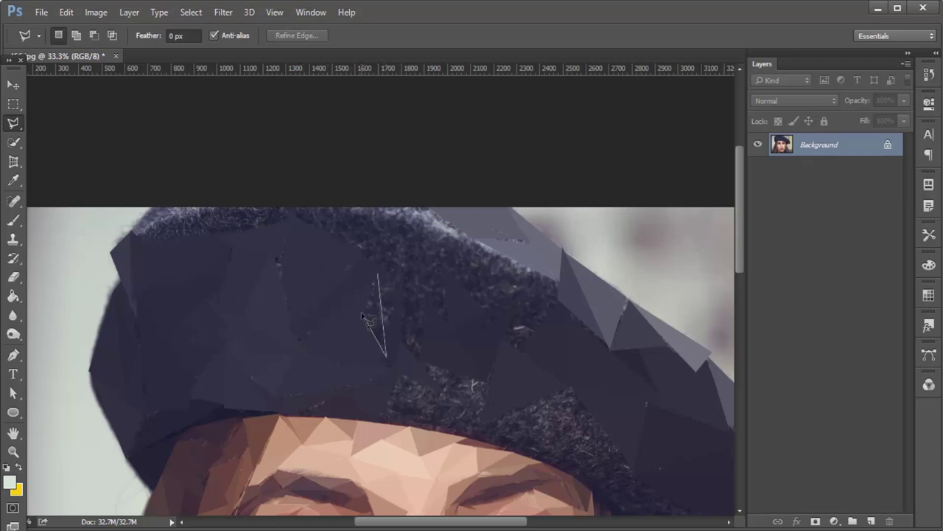
pyautogui.doubleClick(345, 216)
pyautogui.click(501, 255)
pyautogui.click(556, 286)
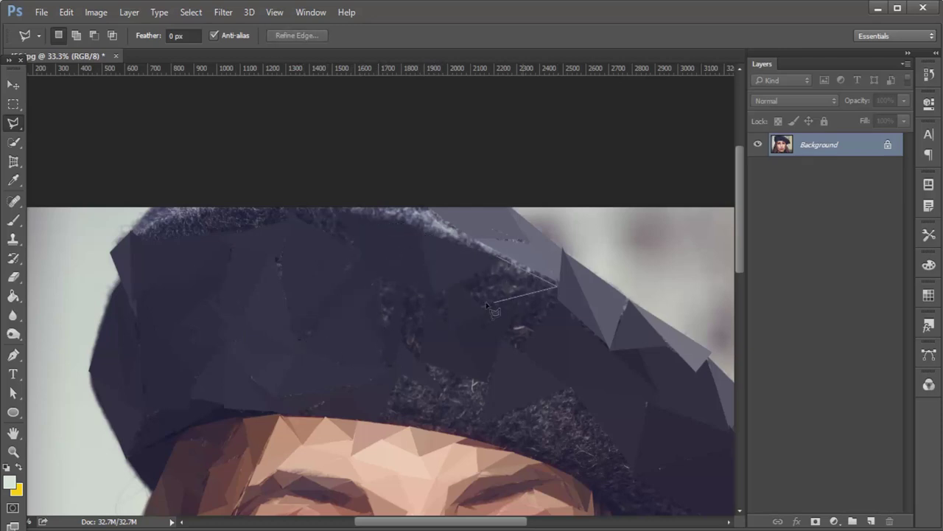
pyautogui.click(557, 295)
# Finish the lower-hat triangle and facet the beret just above the eyes
pyautogui.click(486, 428)
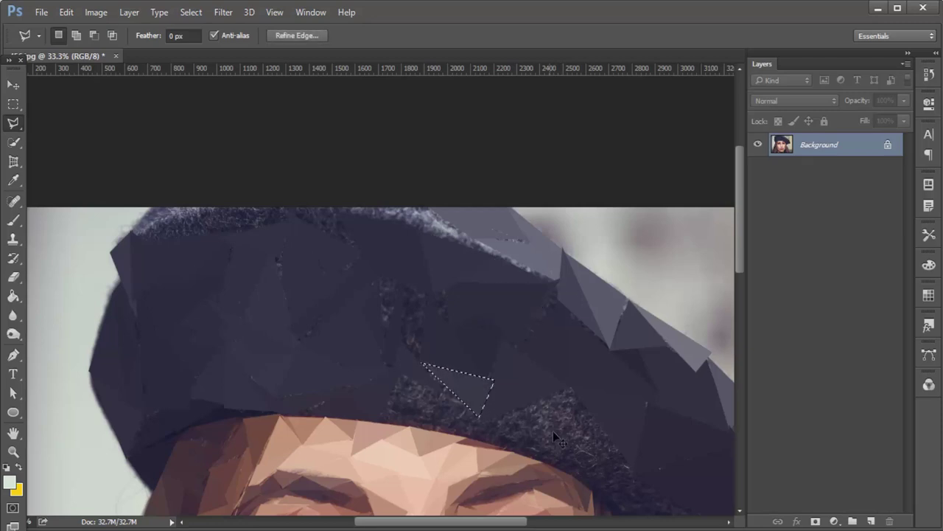
pyautogui.click(582, 390)
pyautogui.moveTo(625, 475); pyautogui.dragTo(526, 358)
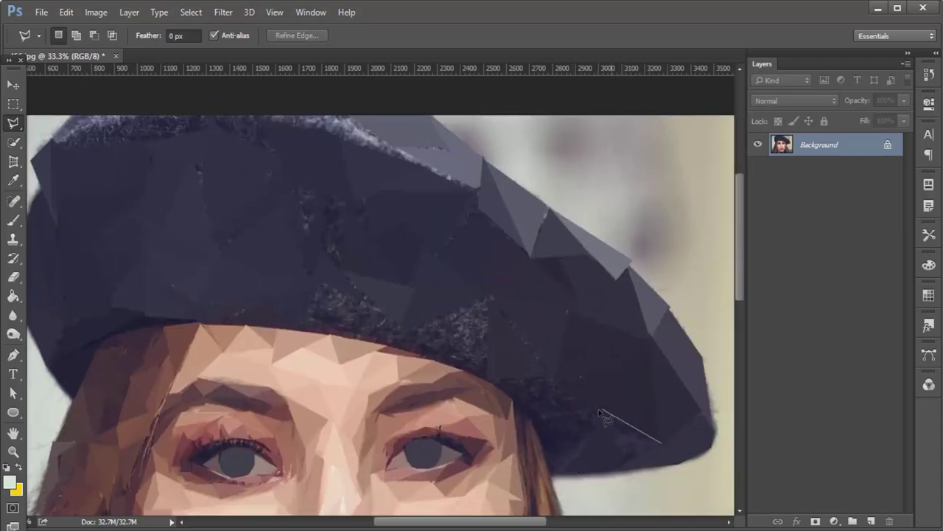
pyautogui.press('Escape')
pyautogui.click(501, 310)
pyautogui.click(417, 329)
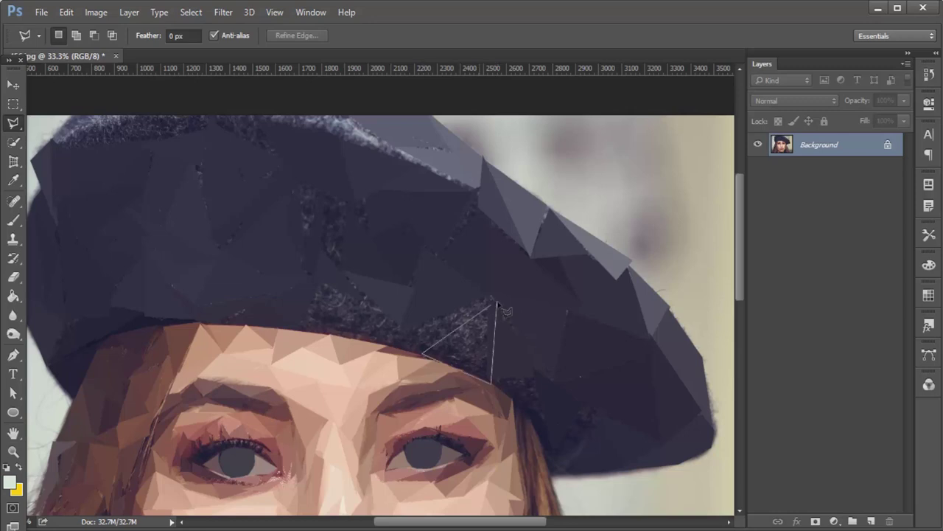
pyautogui.click(493, 293)
pyautogui.click(501, 309)
pyautogui.hotkey('ctrl', 'd')
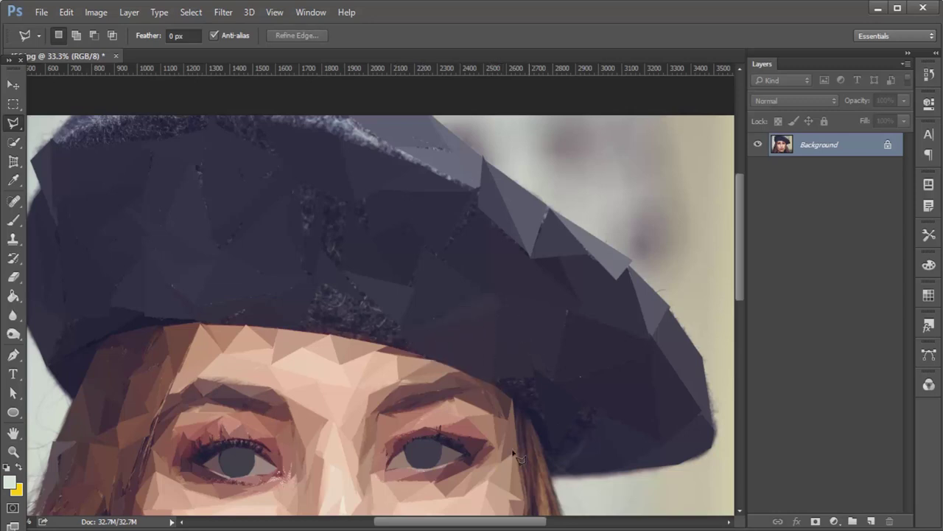
# Outline triangles across the middle of the beret toward its right side
pyautogui.moveTo(338, 340); pyautogui.dragTo(432, 353)
pyautogui.press('Escape')
pyautogui.click(446, 339)
pyautogui.click(446, 300)
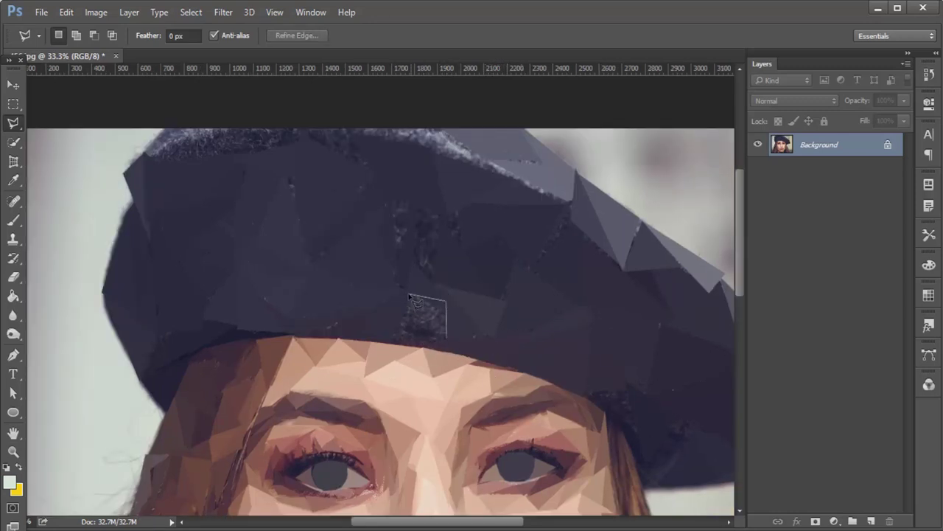
pyautogui.click(393, 342)
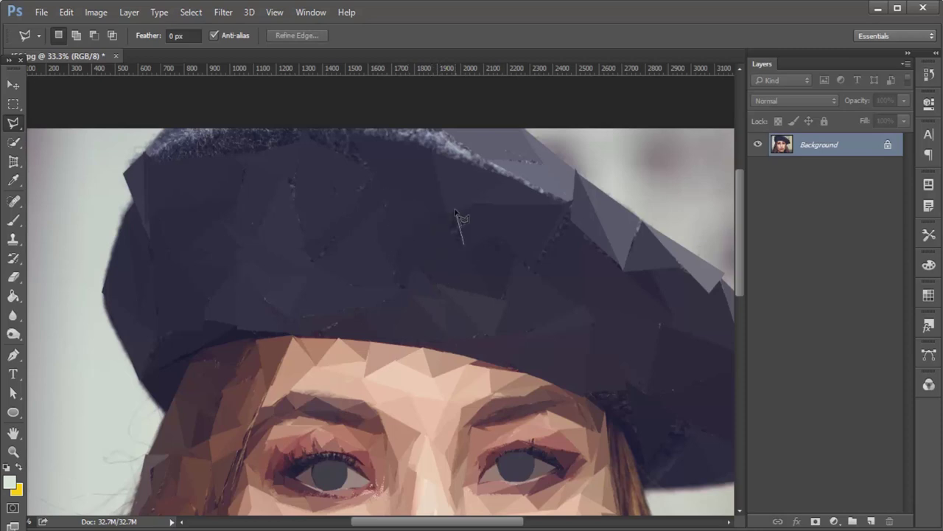
pyautogui.click(530, 271)
pyautogui.click(574, 225)
pyautogui.moveTo(627, 284); pyautogui.dragTo(692, 375)
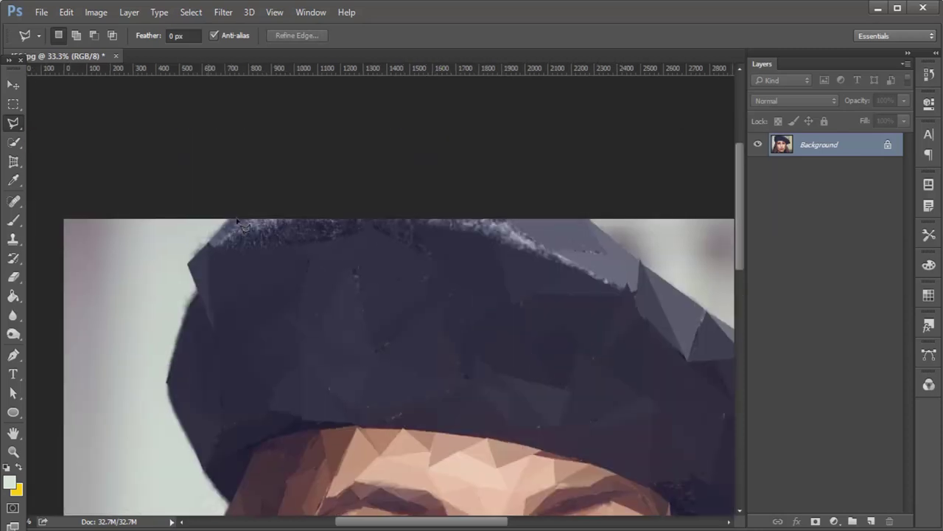
# Facet the beret's top edge and top-left corner with small flat triangles
pyautogui.doubleClick(289, 258)
pyautogui.click(345, 245)
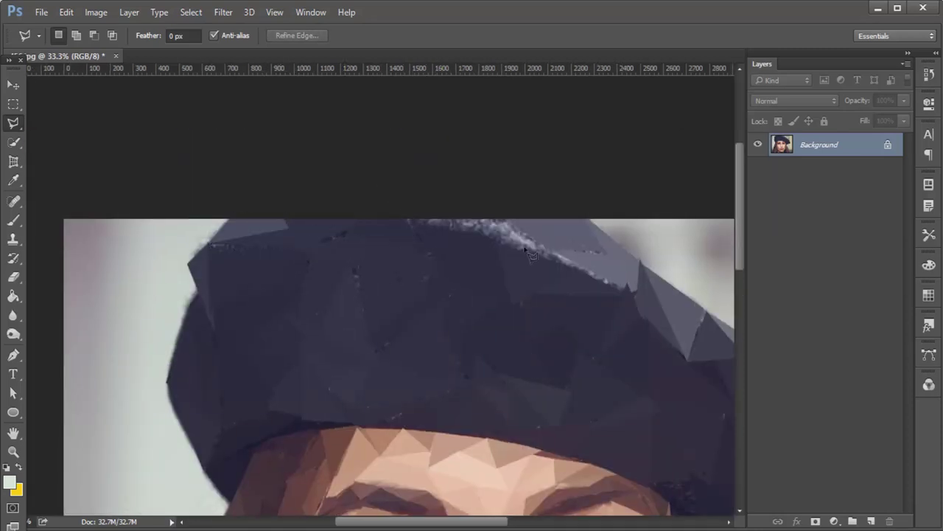
pyautogui.click(471, 179)
pyautogui.click(398, 180)
pyautogui.doubleClick(331, 241)
pyautogui.click(211, 242)
pyautogui.click(280, 247)
pyautogui.doubleClick(221, 259)
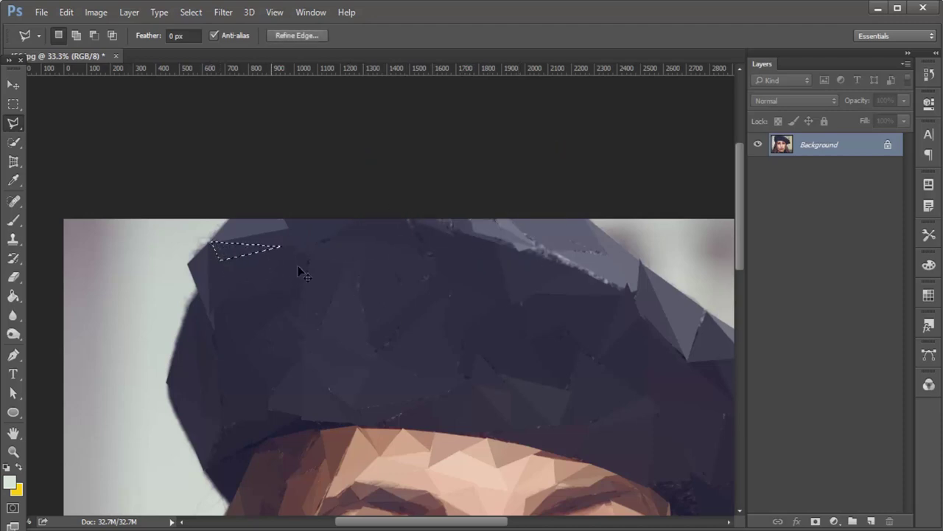
pyautogui.click(412, 217)
pyautogui.press('Escape')
# Zoom out to the whole portrait and outline thin triangles along the beret's brim
pyautogui.hotkey('ctrl', '-')
pyautogui.hotkey('ctrl', '-')
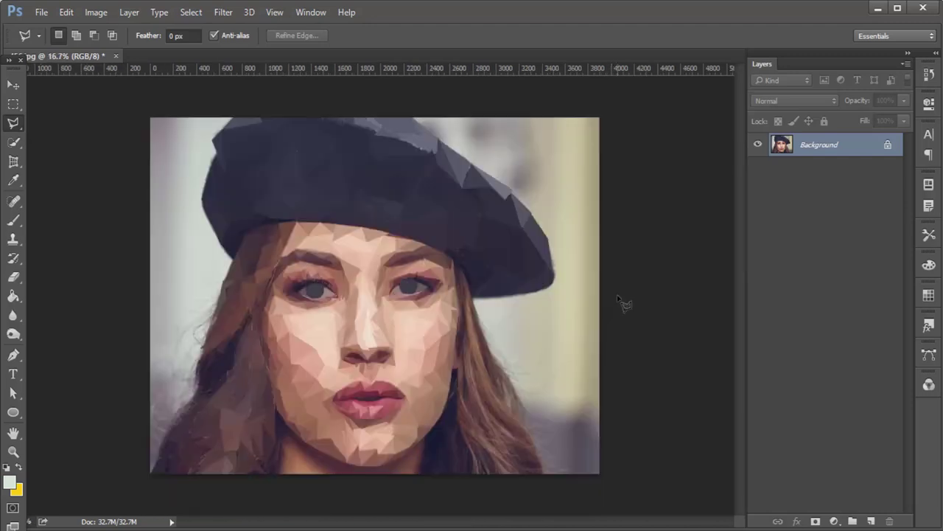
pyautogui.scroll(1, 471, 351)
pyautogui.scroll(2, 480, 354)
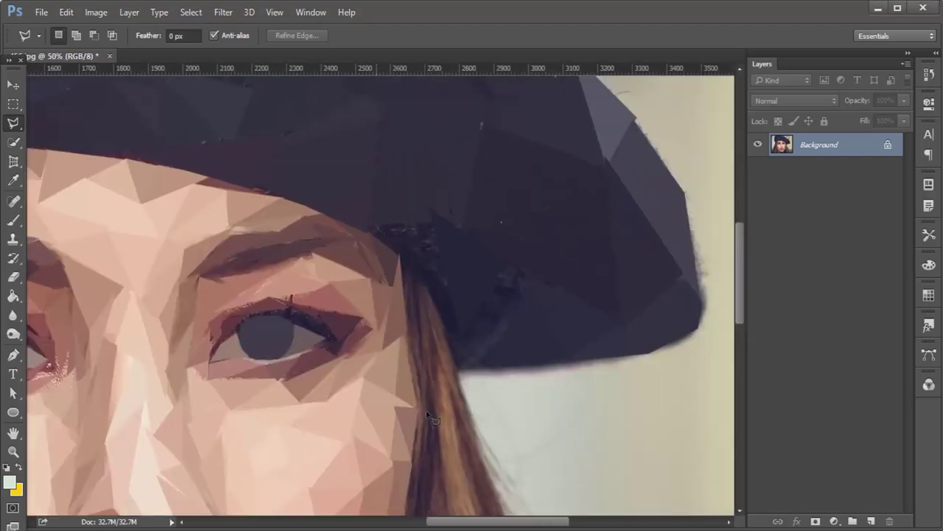
pyautogui.click(503, 263)
pyautogui.click(459, 333)
pyautogui.click(549, 277)
pyautogui.click(503, 263)
pyautogui.click(432, 225)
pyautogui.click(589, 199)
pyautogui.doubleClick(464, 221)
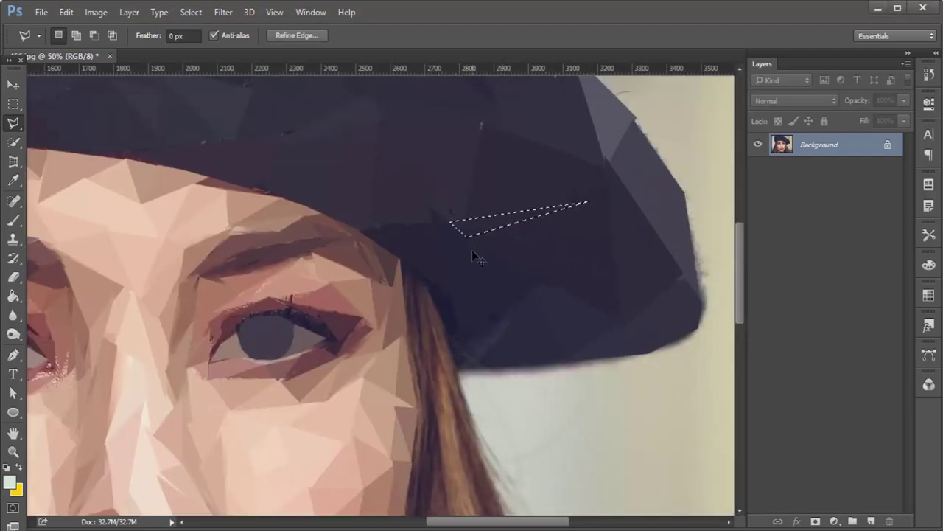
pyautogui.click(348, 225)
pyautogui.click(465, 220)
pyautogui.press('Escape')
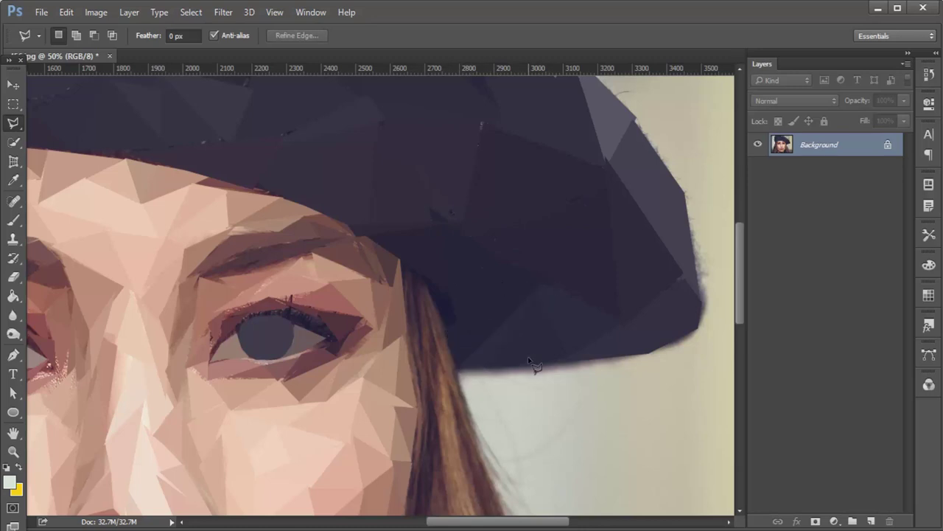
# Outline along the hair edge beside the face, dismissing a no-pixels-selected warning
pyautogui.scroll(-1, 532, 364)
pyautogui.click(368, 206)
pyautogui.click(324, 210)
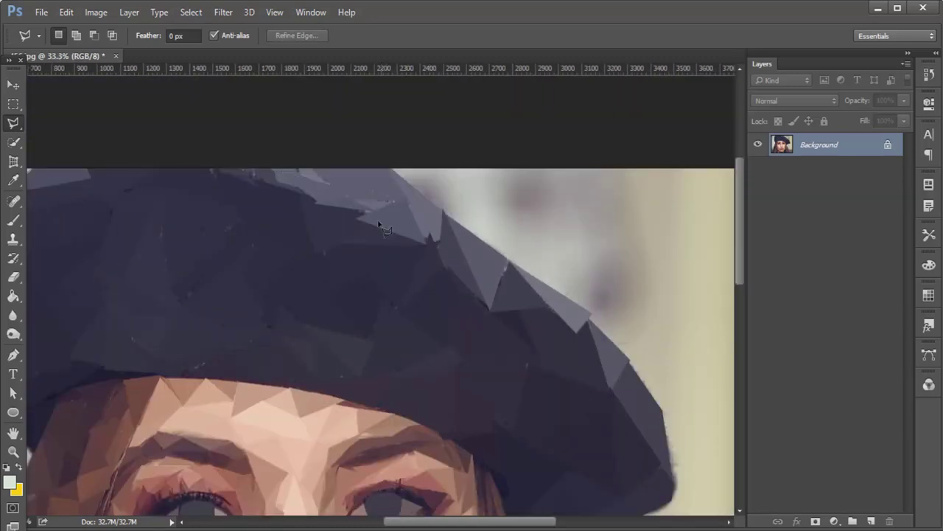
pyautogui.moveTo(461, 460); pyautogui.dragTo(372, 241)
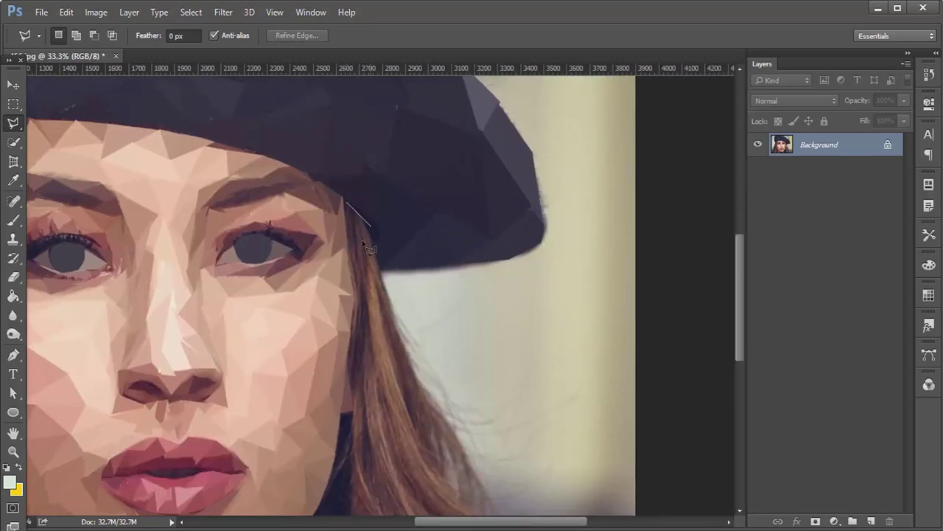
pyautogui.click(370, 227)
pyautogui.press('Escape')
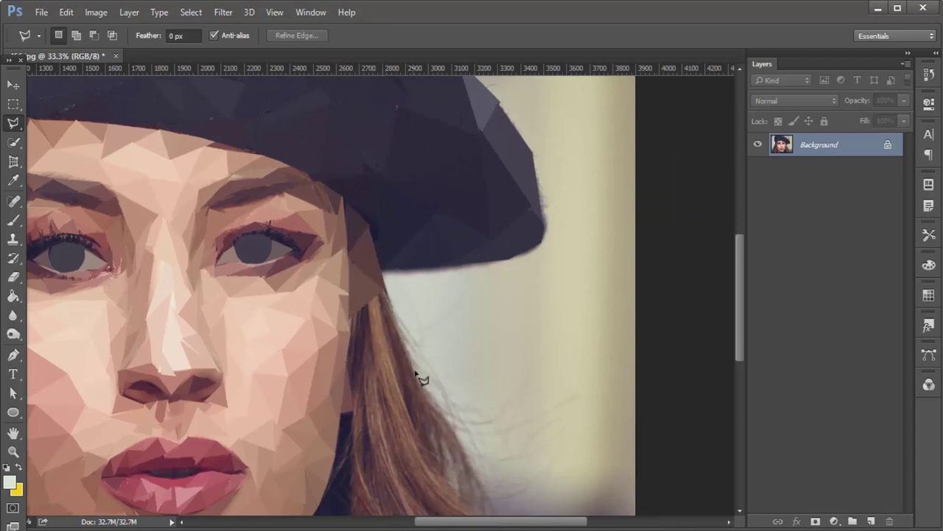
pyautogui.doubleClick(406, 356)
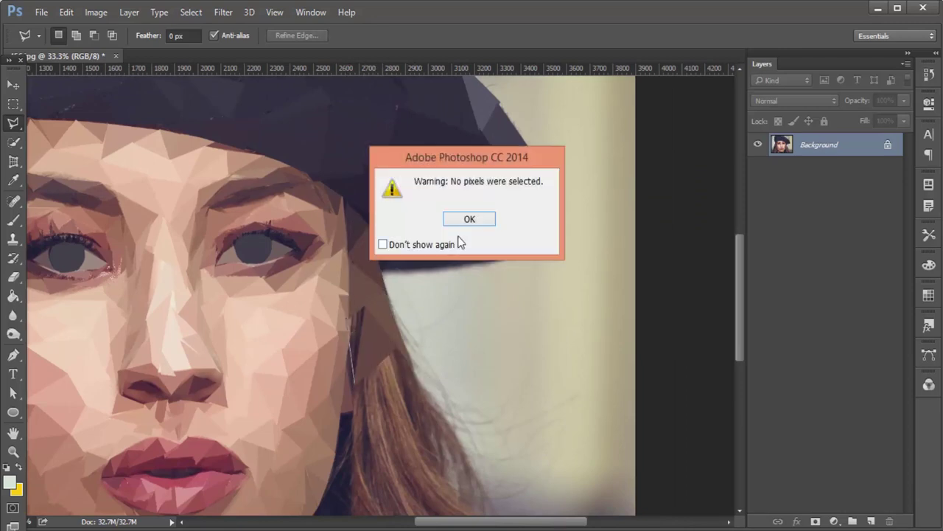
pyautogui.click(457, 218)
pyautogui.moveTo(417, 418); pyautogui.dragTo(417, 314)
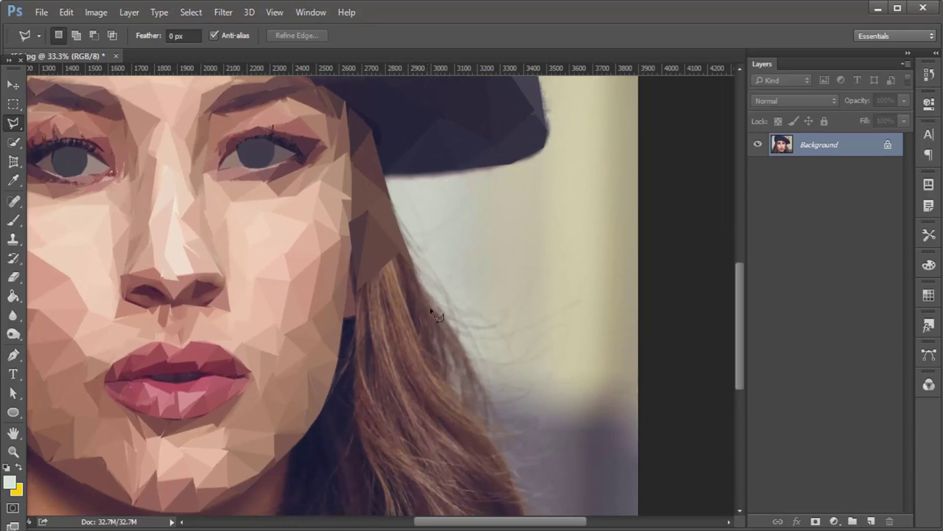
pyautogui.doubleClick(396, 256)
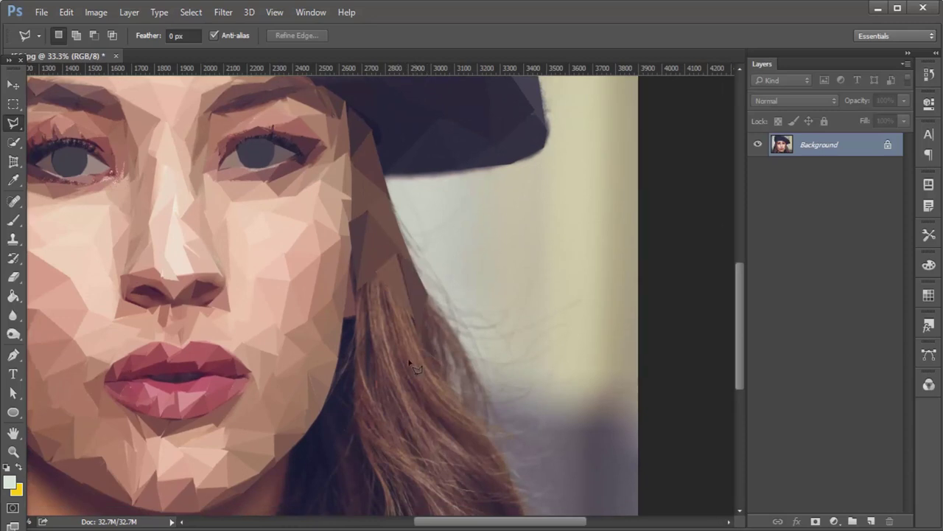
pyautogui.scroll(-3, 385, 337)
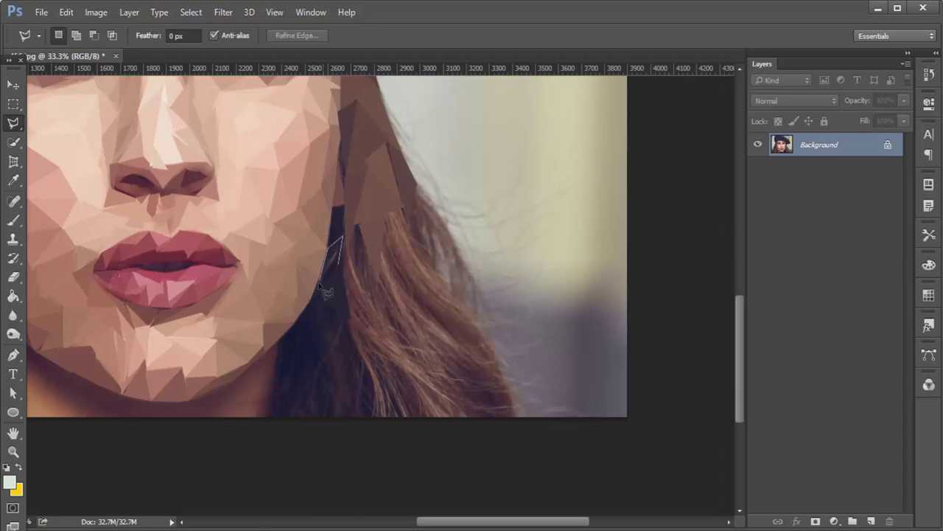
# Flatten a polygon over the hair beside the jaw to one brown tone
pyautogui.click(304, 369)
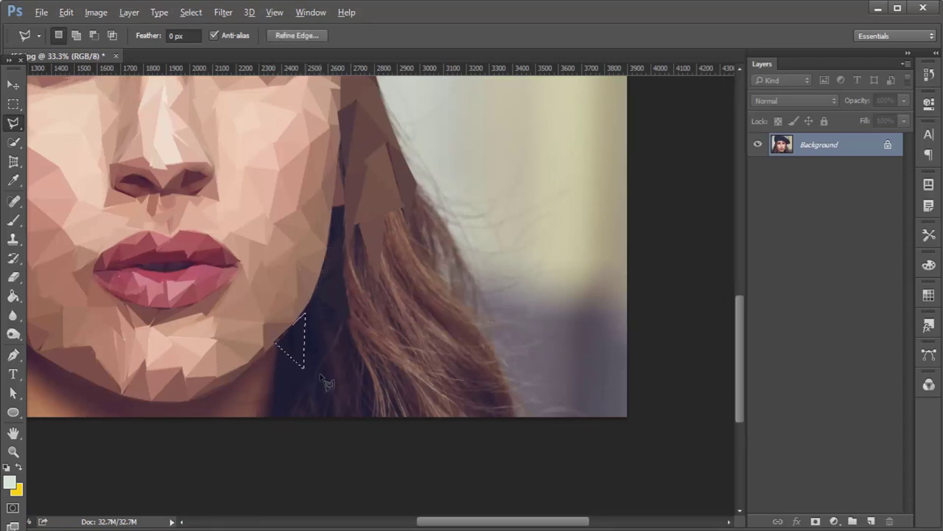
pyautogui.click(292, 331)
pyautogui.click(315, 299)
pyautogui.click(299, 394)
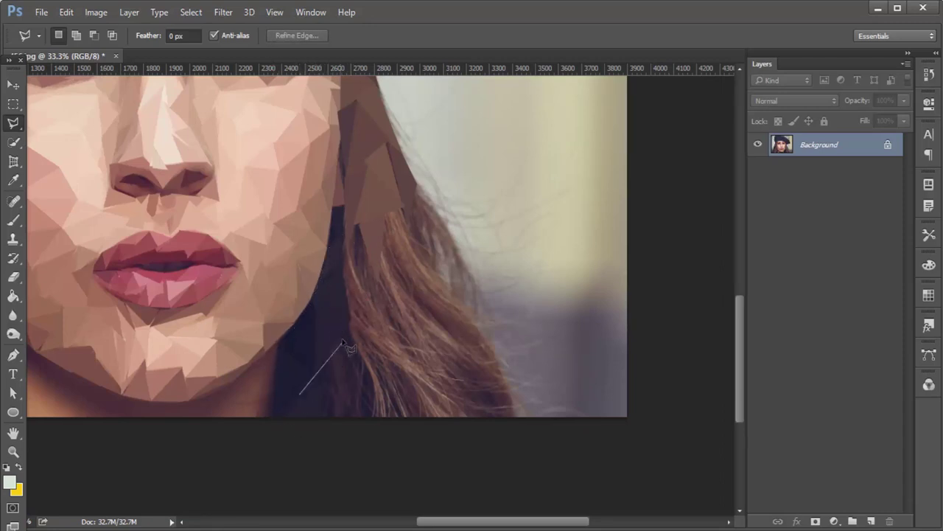
pyautogui.click(387, 345)
pyautogui.doubleClick(353, 333)
pyautogui.hotkey('ctrl', 'f')
pyautogui.hotkey('ctrl', 'd')
# Flatten a second hair polygon to one colour, dismissing another no-pixels warning
pyautogui.click(343, 279)
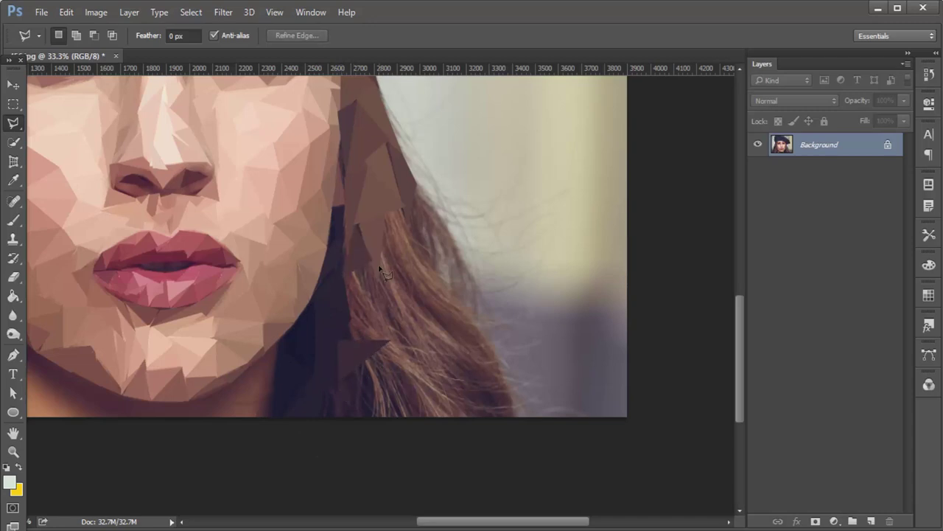
pyautogui.doubleClick(406, 255)
pyautogui.hotkey('ctrl', 'f')
pyautogui.hotkey('ctrl', 'd')
pyautogui.moveTo(378, 269); pyautogui.dragTo(341, 218)
pyautogui.doubleClick(317, 240)
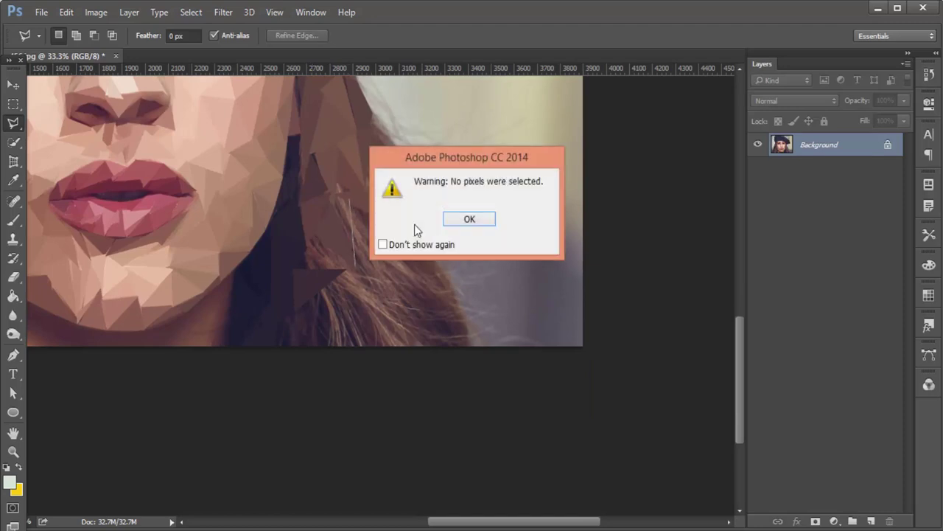
pyautogui.click(415, 221)
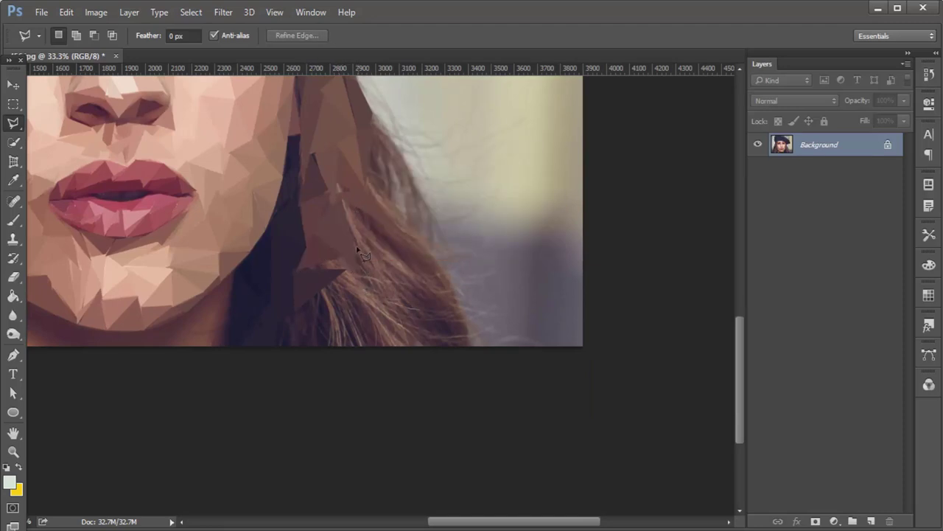
# Average two thin triangles on the lower hair into flat colour with Ctrl+F
pyautogui.hscroll(2, 395, 299)
pyautogui.click(330, 274)
pyautogui.click(385, 362)
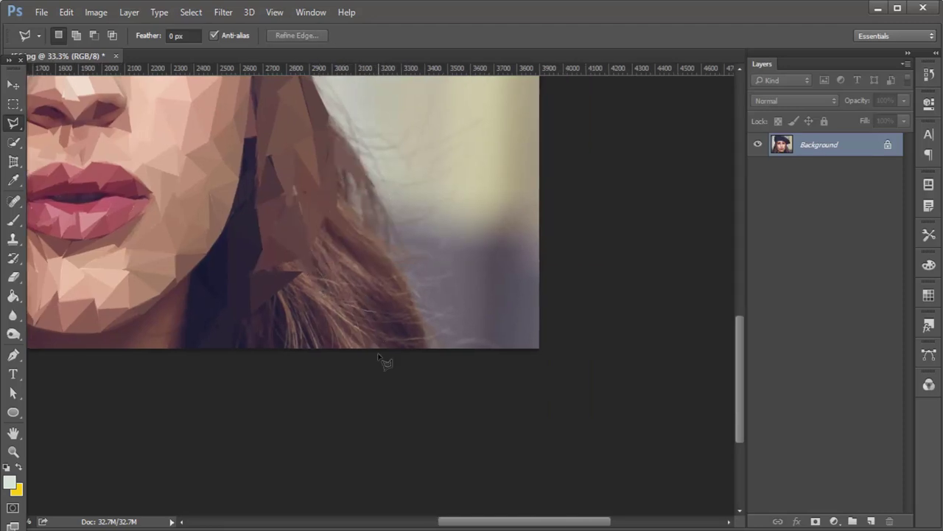
pyautogui.click(421, 361)
pyautogui.hotkey('ctrl', 'f')
pyautogui.click(302, 265)
pyautogui.click(350, 370)
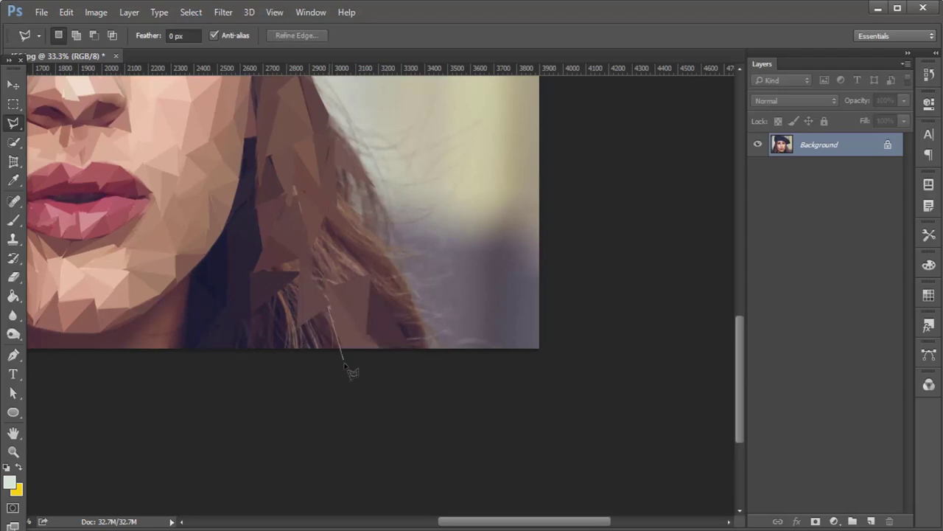
pyautogui.click(302, 265)
pyautogui.hotkey('ctrl', 'f')
pyautogui.click(251, 273)
pyautogui.click(298, 261)
pyautogui.hotkey('ctrl', 'd')
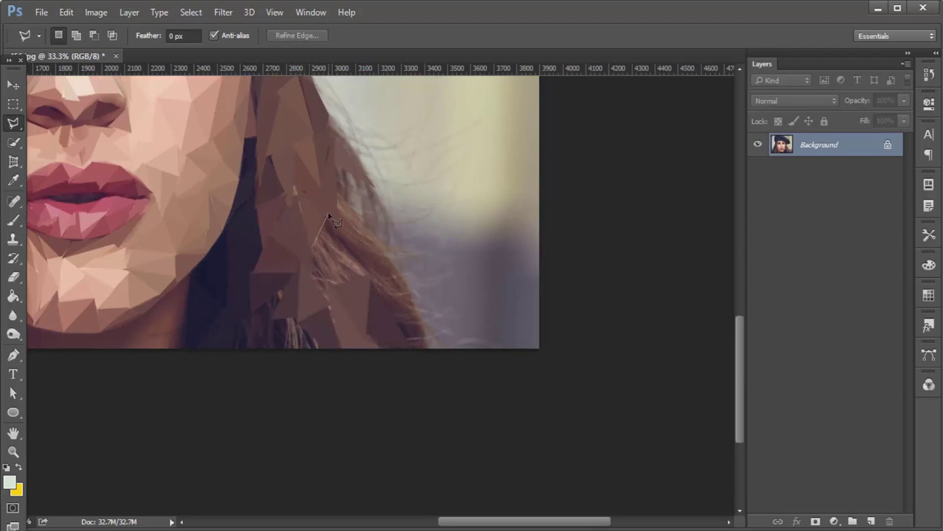
# Flatten two more triangles over the hair strip and the lower hair
pyautogui.click(316, 254)
pyautogui.click(339, 323)
pyautogui.click(315, 254)
pyautogui.hotkey('ctrl', 'f')
pyautogui.hotkey('ctrl', 'd')
pyautogui.click(298, 318)
pyautogui.click(306, 336)
pyautogui.click(275, 320)
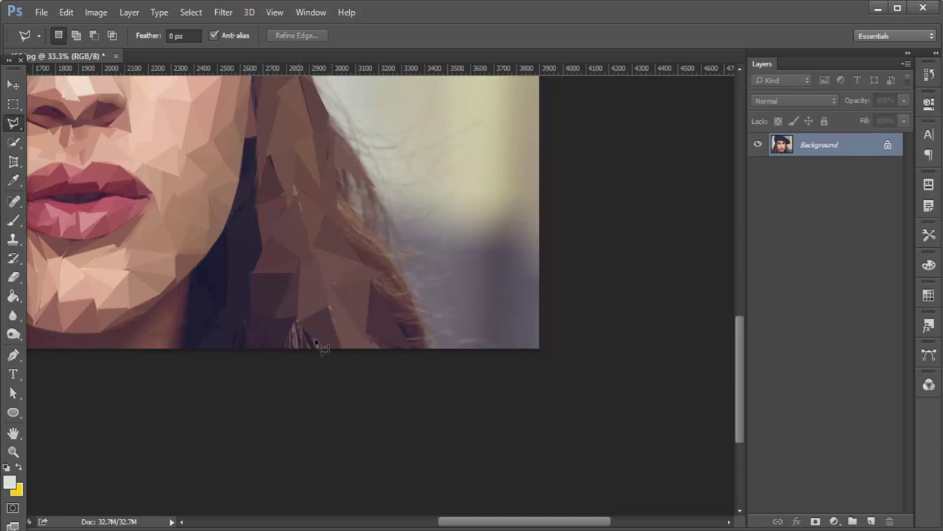
pyautogui.hotkey('ctrl', 'f')
pyautogui.hotkey('ctrl', 'd')
# Flatten the darker hair triangle and a small strand triangle along the hair edge
pyautogui.click(416, 313)
pyautogui.hotkey('ctrl', 'f')
pyautogui.hotkey('ctrl', 'd')
pyautogui.click(362, 257)
pyautogui.click(346, 209)
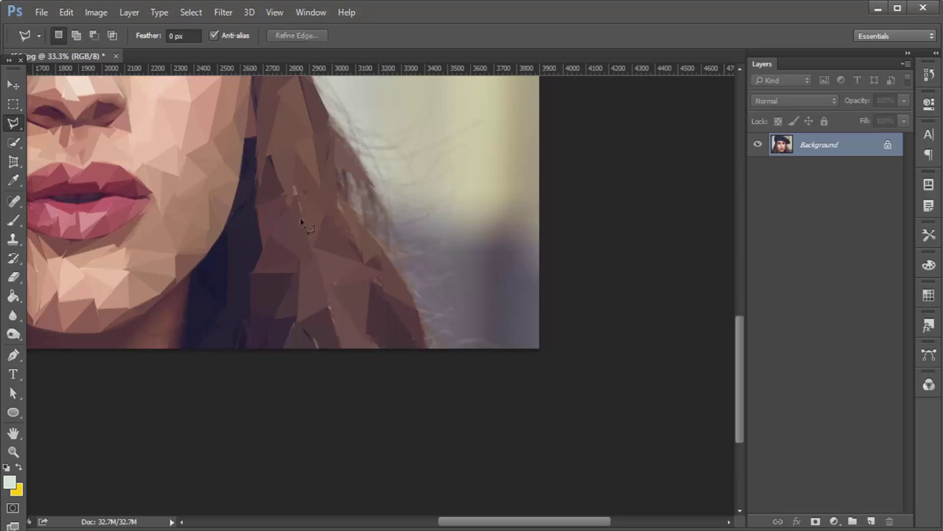
pyautogui.scroll(2, 361, 309)
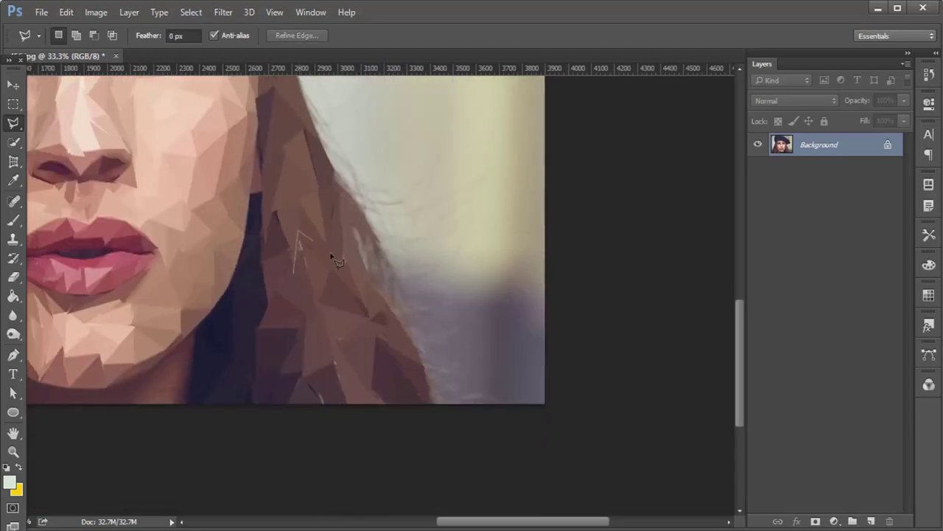
pyautogui.doubleClick(331, 257)
pyautogui.hotkey('ctrl', 'f')
pyautogui.hotkey('ctrl', 'd')
# Finish two more hair triangles, flattening each to its average colour
pyautogui.doubleClick(332, 165)
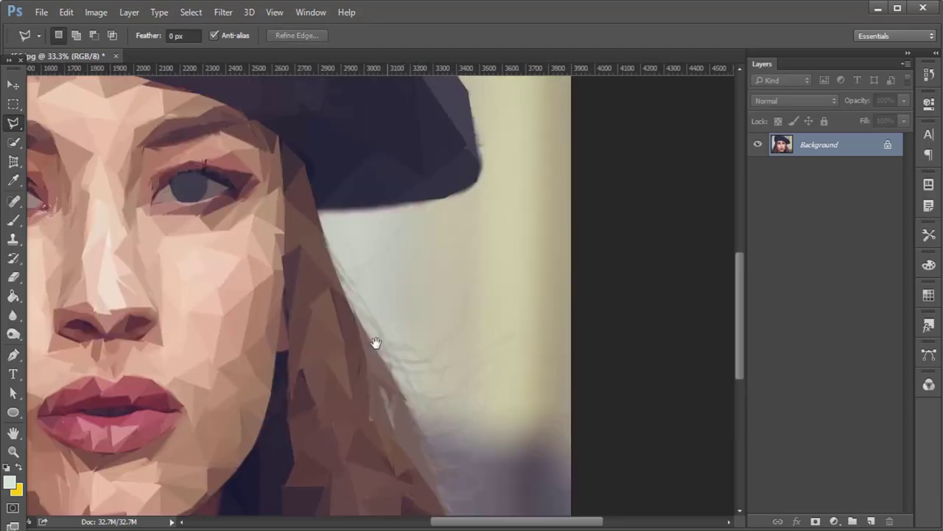
pyautogui.hotkey('ctrl', 'd')
pyautogui.scroll(5, 375, 341)
pyautogui.hotkey('ctrl', '0')
pyautogui.scroll(2, 622, 141)
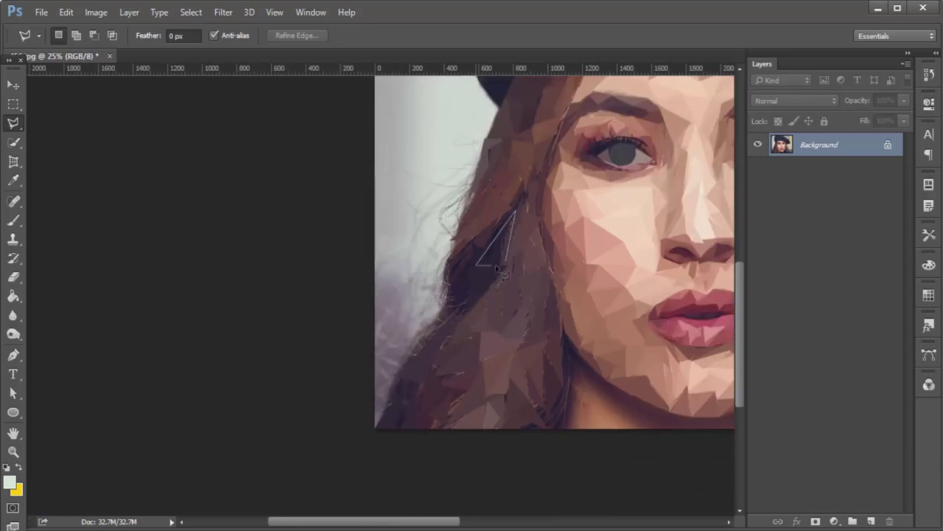
pyautogui.doubleClick(502, 273)
pyautogui.hotkey('ctrl', 'f')
pyautogui.hotkey('ctrl', 'd')
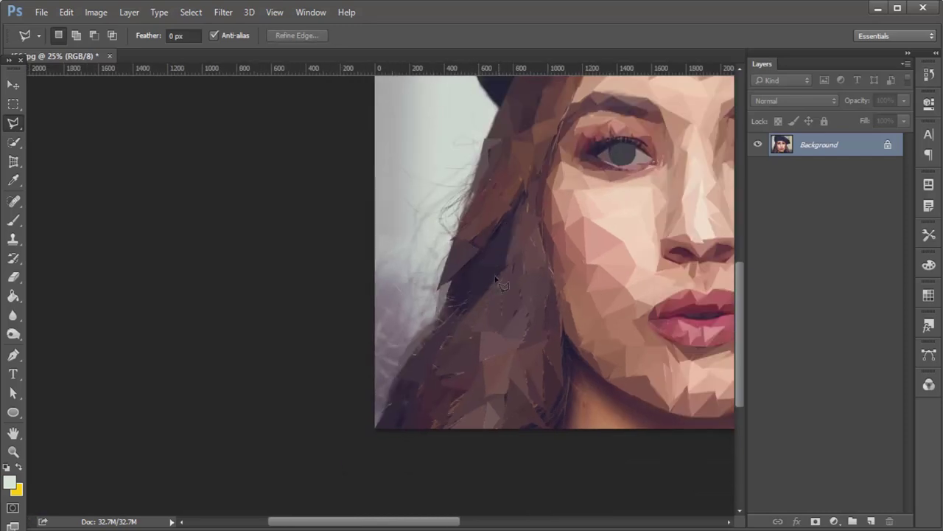
# Flatten three small hair triangles to single average colours
pyautogui.doubleClick(457, 310)
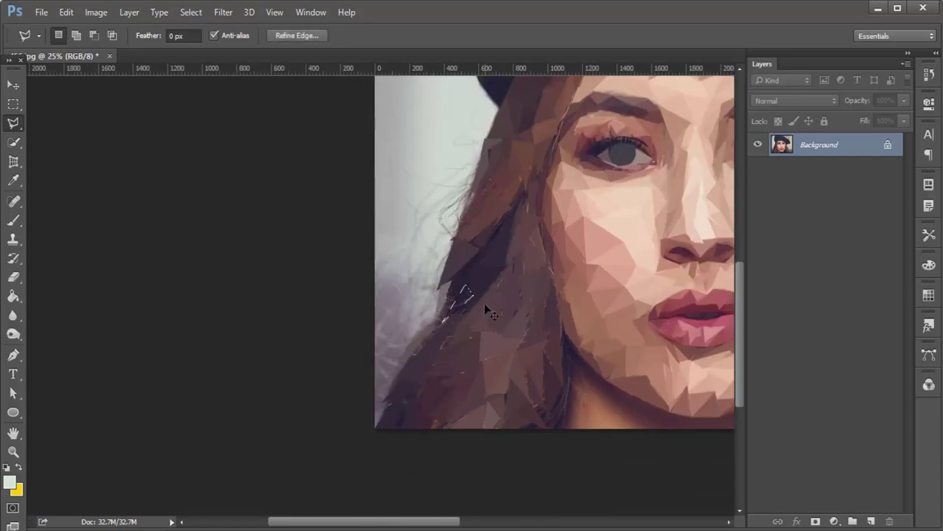
pyautogui.hotkey('ctrl', 'f')
pyautogui.hotkey('ctrl', 'd')
pyautogui.doubleClick(479, 193)
pyautogui.hotkey('ctrl', 'f')
pyautogui.hotkey('ctrl', 'd')
pyautogui.doubleClick(525, 193)
pyautogui.hotkey('ctrl', 'f')
pyautogui.hotkey('ctrl', 'd')
# Move the view to the hat and flatten two triangles along its edge
pyautogui.scroll(5, 558, 475)
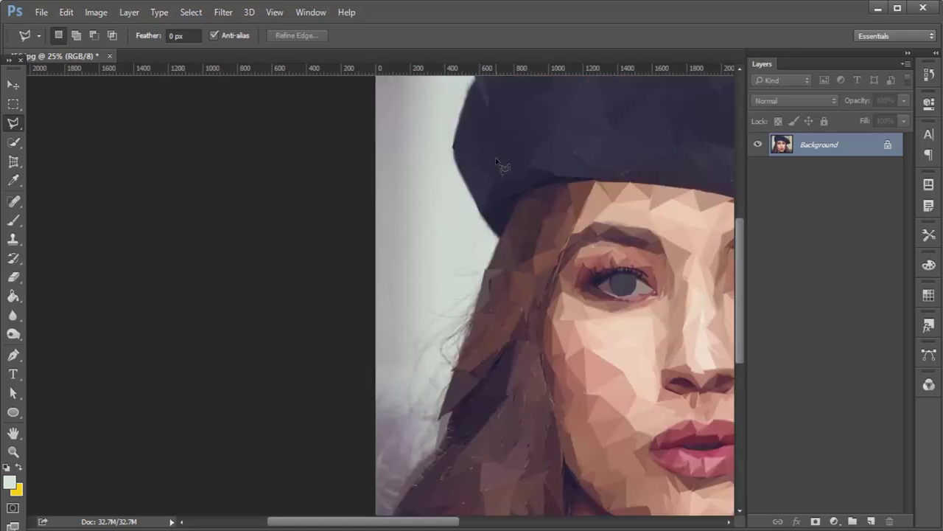
pyautogui.hscroll(5, 442, 295)
pyautogui.scroll(3, 368, 222)
pyautogui.click(308, 168)
pyautogui.click(352, 169)
pyautogui.doubleClick(358, 207)
pyautogui.hotkey('ctrl', 'f')
pyautogui.hotkey('ctrl', 'd')
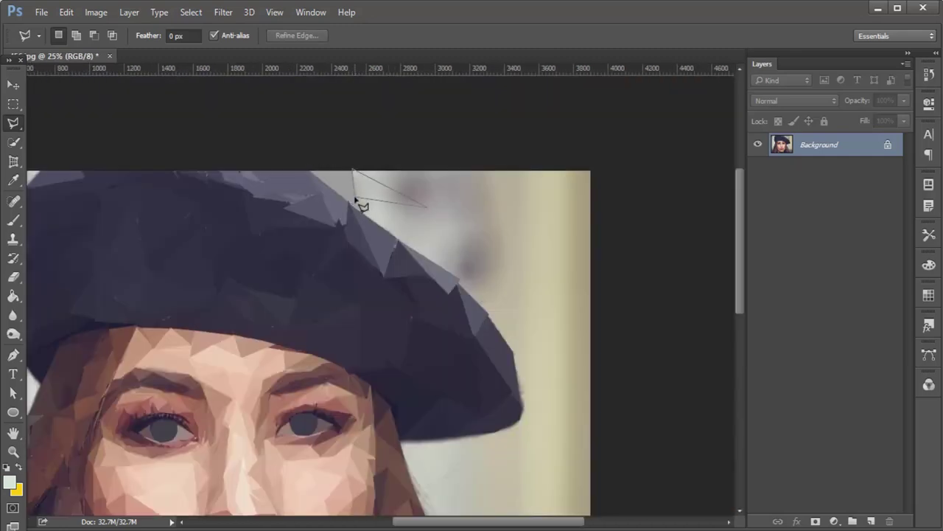
pyautogui.doubleClick(400, 236)
pyautogui.hotkey('ctrl', 'f')
pyautogui.hotkey('ctrl', 'd')
# Flatten two more triangles along the beret's edge to average colours
pyautogui.click(406, 195)
pyautogui.doubleClick(406, 200)
pyautogui.hotkey('ctrl', 'f')
pyautogui.hotkey('ctrl', 'd')
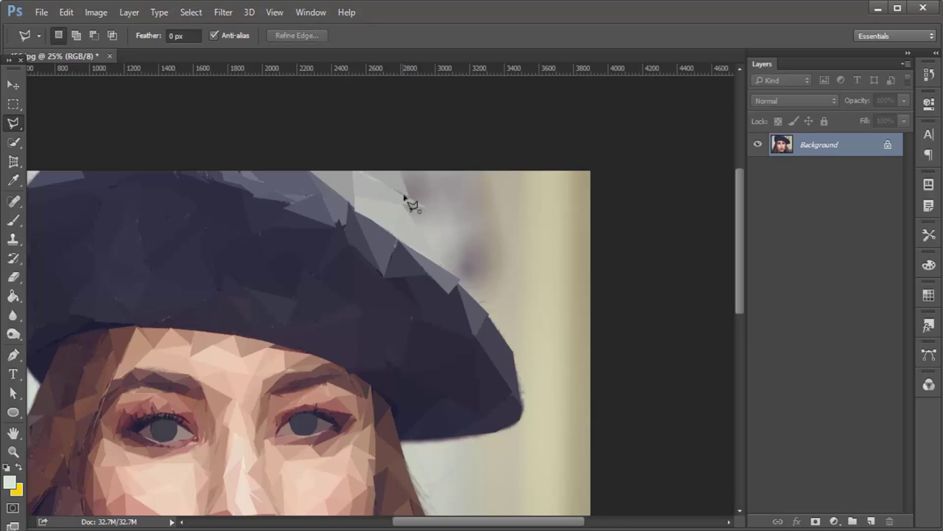
pyautogui.doubleClick(467, 219)
pyautogui.hotkey('ctrl', 'f')
pyautogui.hotkey('ctrl', 'd')
# Flatten two triangles in the top-right background above the hat
pyautogui.click(498, 234)
pyautogui.click(544, 165)
pyautogui.doubleClick(465, 180)
pyautogui.hotkey('ctrl', 'f')
pyautogui.hotkey('ctrl', 'd')
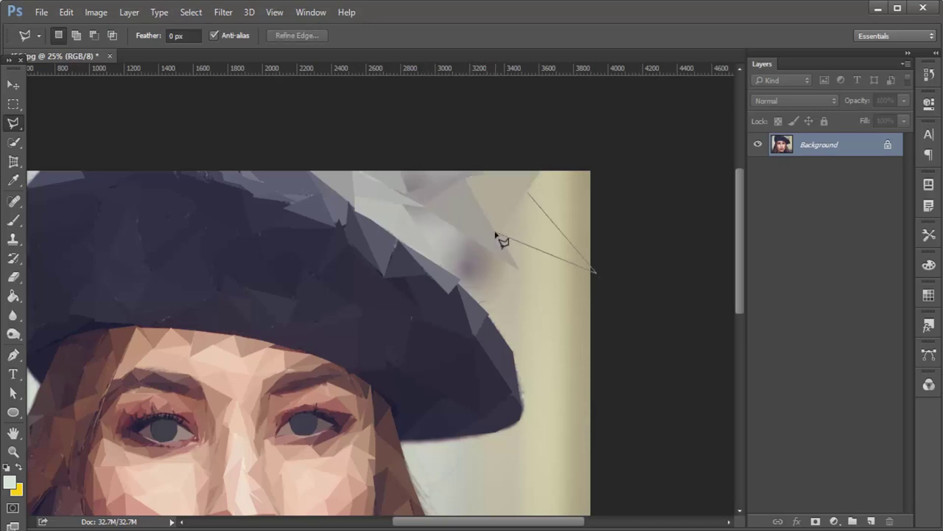
pyautogui.click(595, 269)
pyautogui.doubleClick(573, 249)
pyautogui.hotkey('ctrl', 'f')
pyautogui.hotkey('ctrl', 'd')
# Flatten two background polygons beside the beret's right edge
pyautogui.click(575, 262)
pyautogui.doubleClick(528, 334)
pyautogui.hotkey('ctrl', 'f')
pyautogui.hotkey('ctrl', 'd')
pyautogui.click(507, 256)
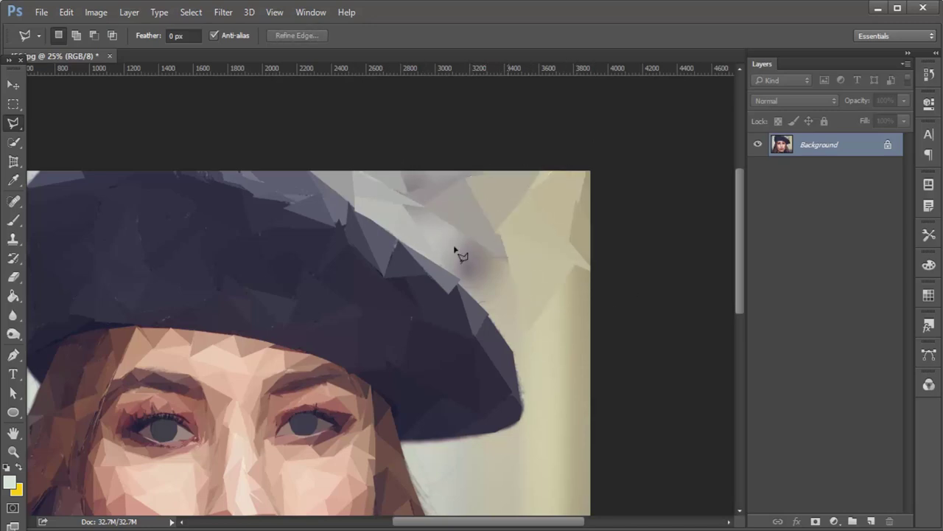
pyautogui.click(416, 205)
pyautogui.doubleClick(514, 267)
pyautogui.hotkey('ctrl', 'f')
pyautogui.hotkey('ctrl', 'd')
# Flatten a grey background triangle beside the face near the image's right edge
pyautogui.moveTo(537, 344); pyautogui.dragTo(514, 241)
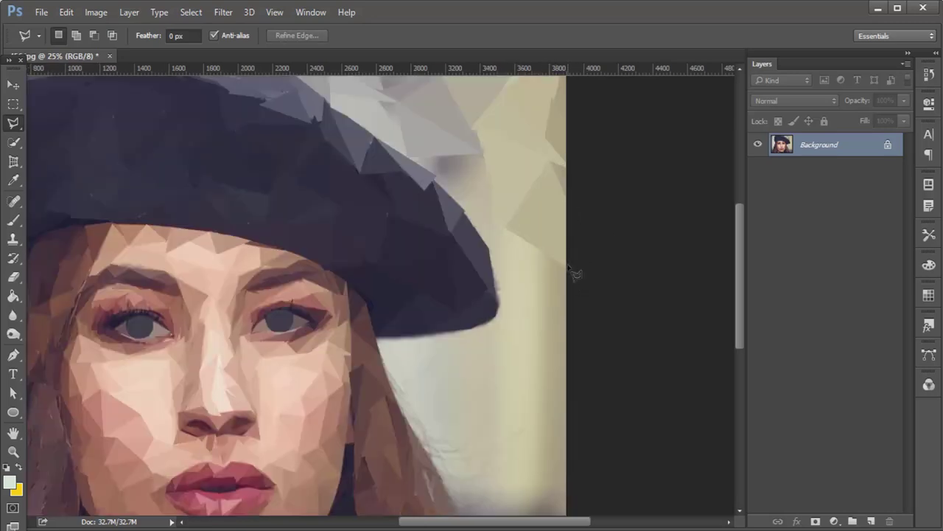
pyautogui.click(468, 376)
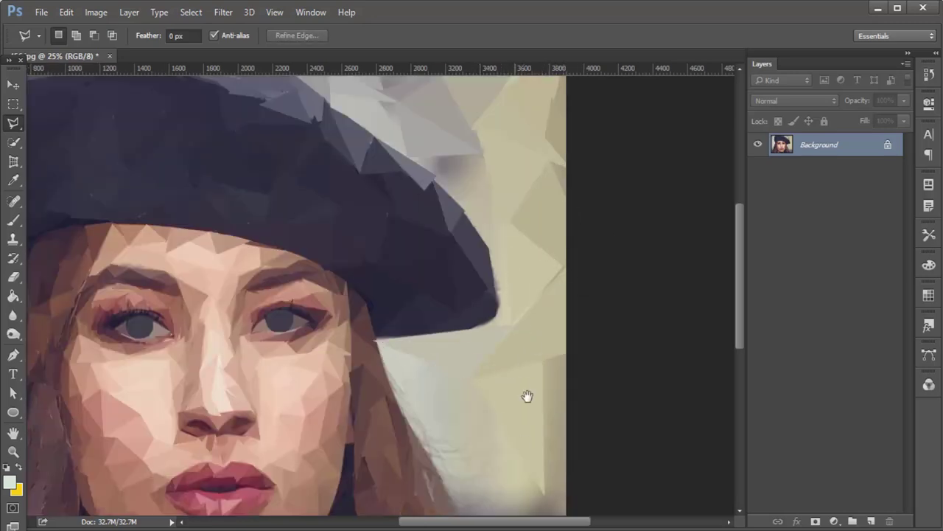
pyautogui.scroll(-3, 526, 393)
pyautogui.click(549, 477)
pyautogui.doubleClick(469, 346)
pyautogui.hotkey('ctrl', 'f')
pyautogui.hotkey('ctrl', 'd')
# Flatten a light-grey background polygon and begin a triangle lower down
pyautogui.click(475, 343)
pyautogui.click(479, 261)
pyautogui.click(376, 220)
pyautogui.doubleClick(427, 337)
pyautogui.hotkey('ctrl', 'f')
pyautogui.hotkey('ctrl', 'd')
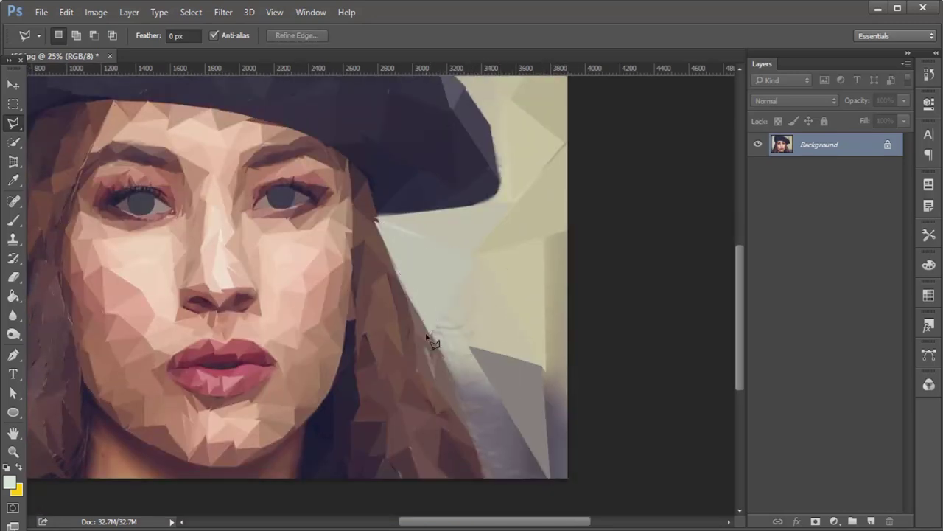
pyautogui.click(487, 382)
# Zoom out and flatten a triangle in the top-left corner background
pyautogui.hotkey('ctrl', '-')
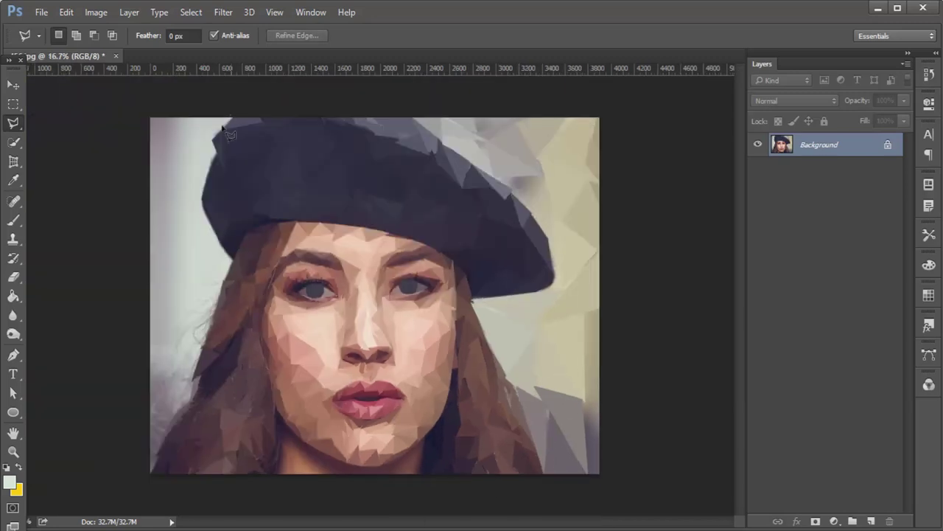
pyautogui.click(202, 139)
pyautogui.click(185, 143)
pyautogui.doubleClick(182, 157)
pyautogui.hotkey('ctrl', 'f')
pyautogui.hotkey('ctrl', 'd')
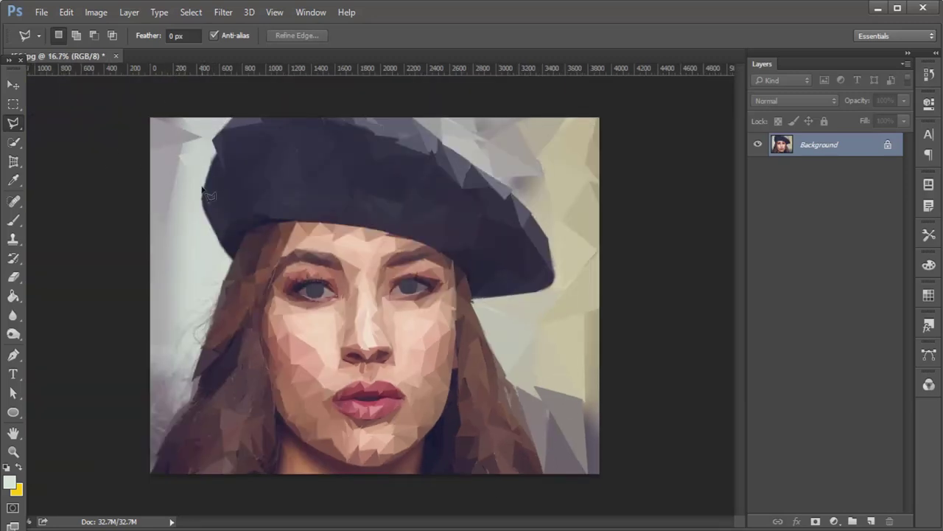
# Outline several triangles along the image's left-edge background
pyautogui.click(165, 221)
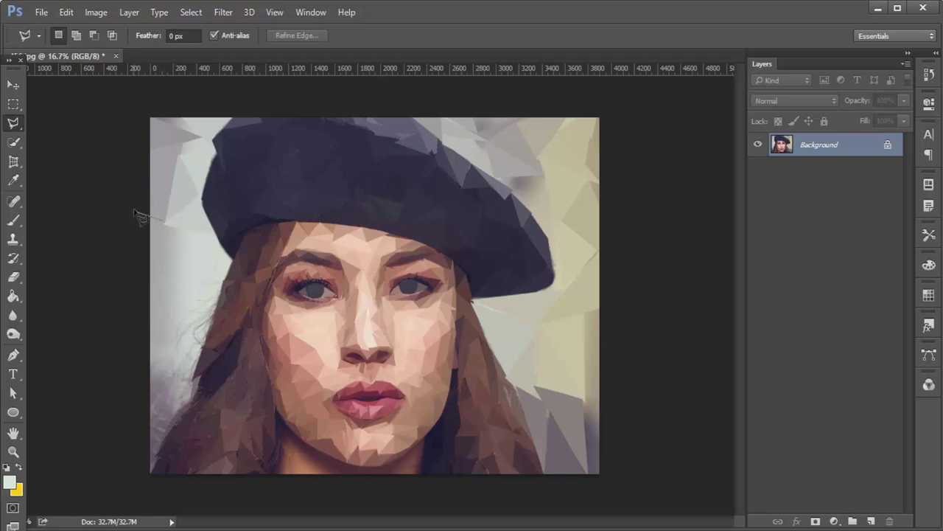
pyautogui.click(136, 215)
pyautogui.doubleClick(152, 295)
pyautogui.click(181, 258)
pyautogui.doubleClick(175, 240)
pyautogui.click(179, 296)
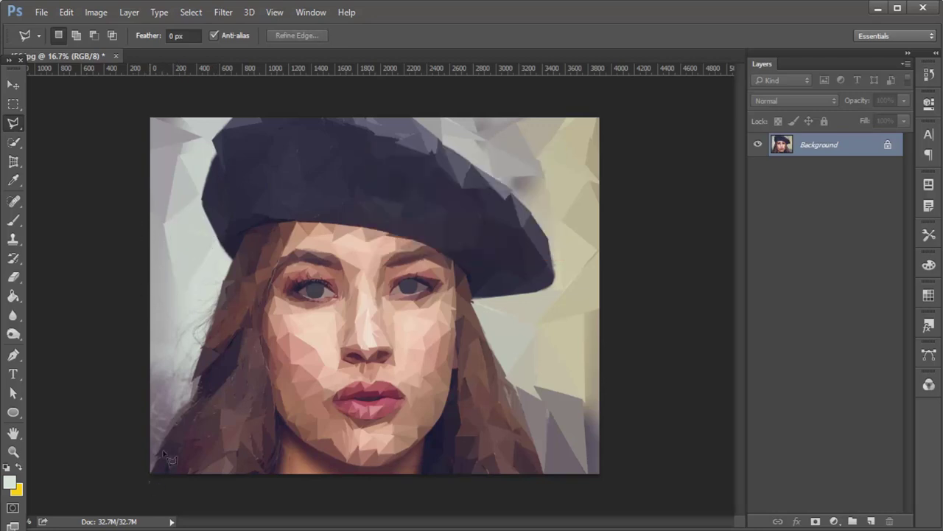
pyautogui.click(213, 311)
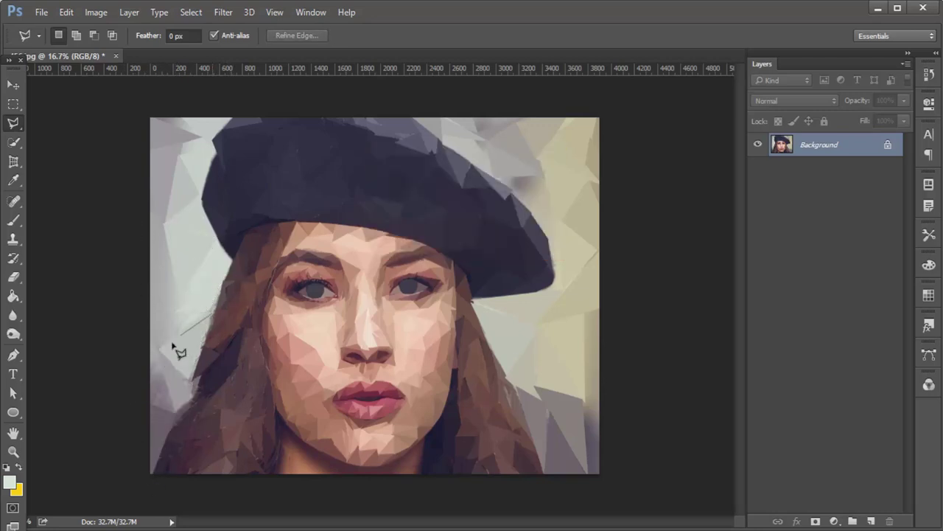
pyautogui.click(173, 344)
pyautogui.doubleClick(130, 400)
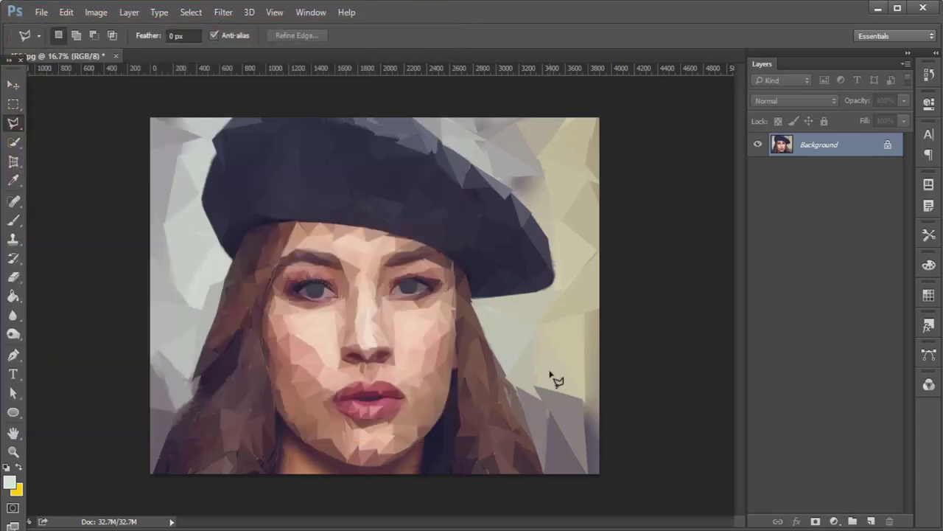
# Save the portrait to the Desktop as JPEG file 456
pyautogui.hotkey('ctrl', 'shift', 's')
pyautogui.click(55, 102)
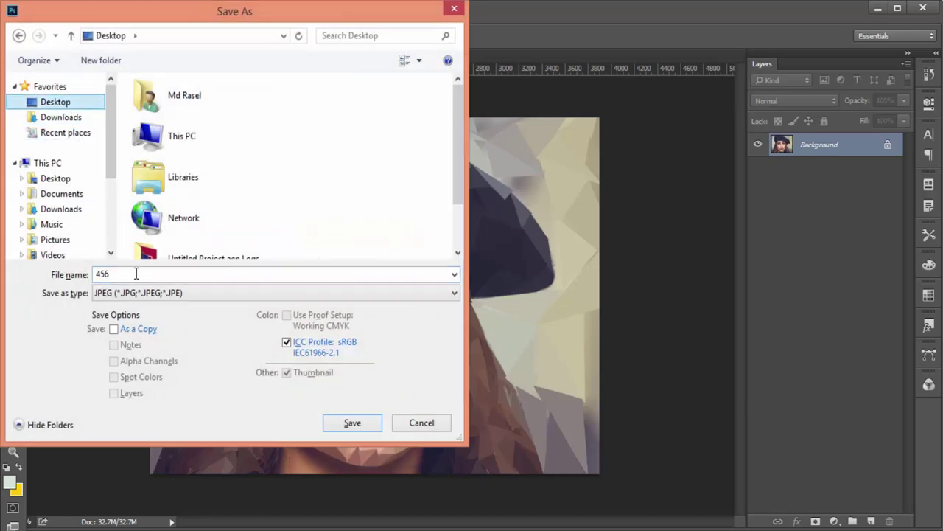
pyautogui.click(273, 293)
pyautogui.scroll(3, 221, 413)
pyautogui.click(221, 385)
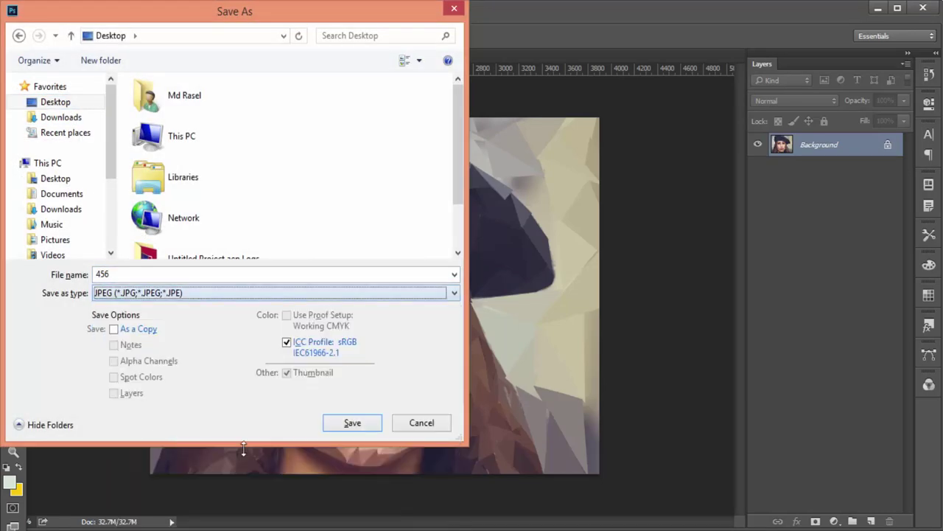
pyautogui.doubleClick(199, 272)
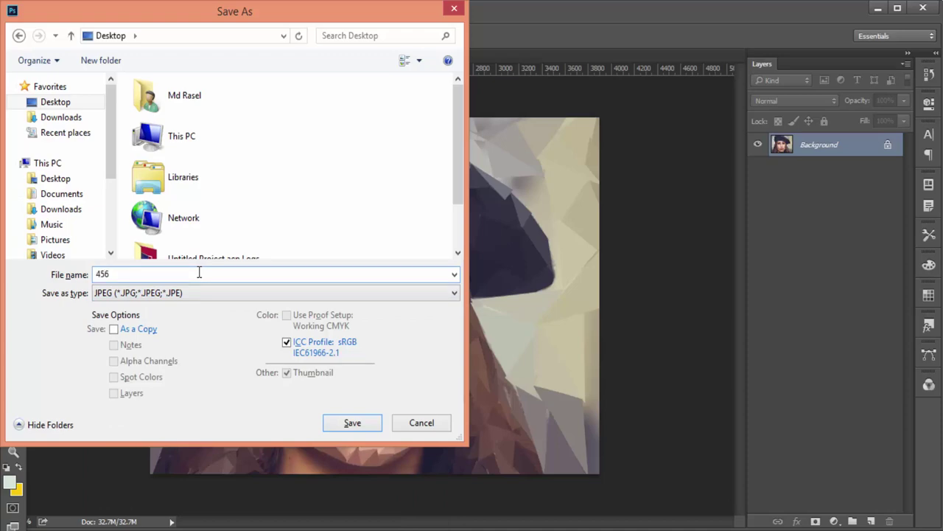
pyautogui.press('Return')
pyautogui.press('Return')
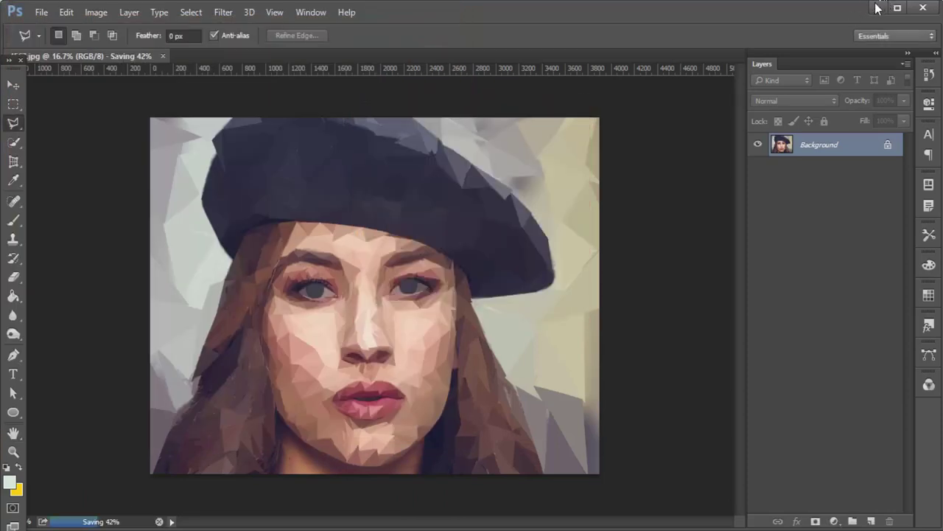
# Preview 456 and 4567 in Windows Photo Viewer, snapped to the left and right halves
pyautogui.click(876, 6)
pyautogui.rightClick(65, 254)
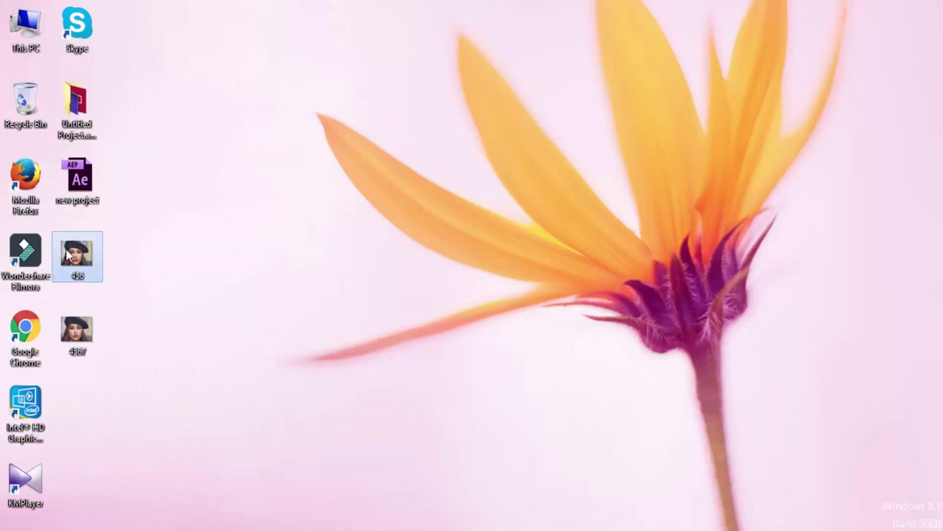
pyautogui.click(102, 252)
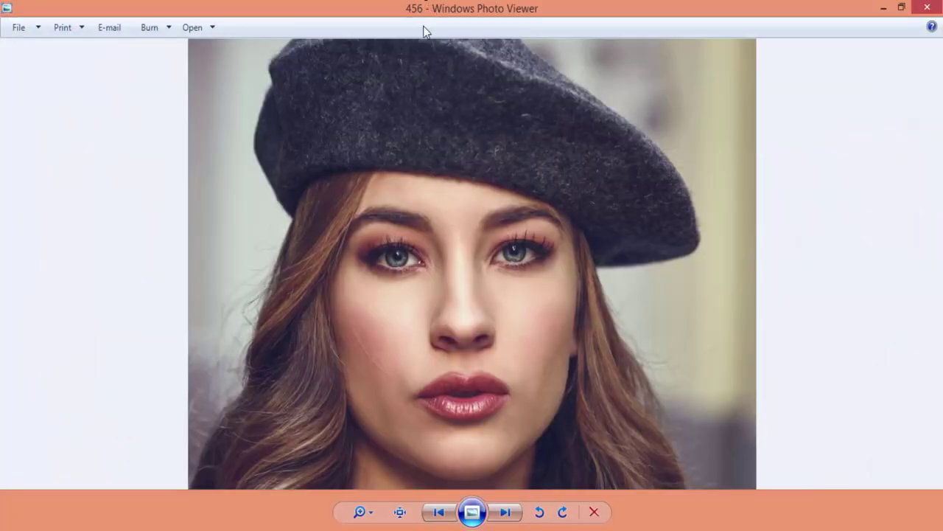
pyautogui.moveTo(423, 7)
pyautogui.mouseDown()
pyautogui.moveTo(334, 170)
pyautogui.moveTo(300, 210)
pyautogui.mouseUp()
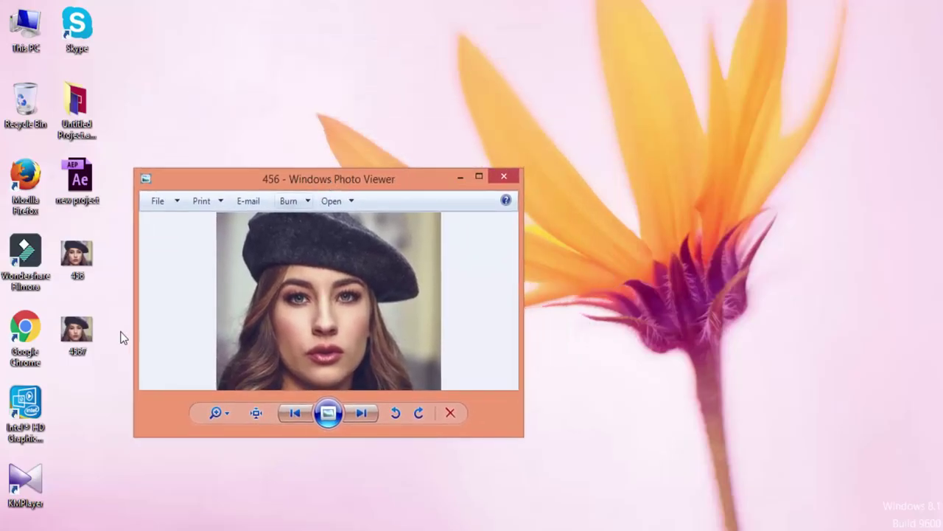
pyautogui.rightClick(71, 332)
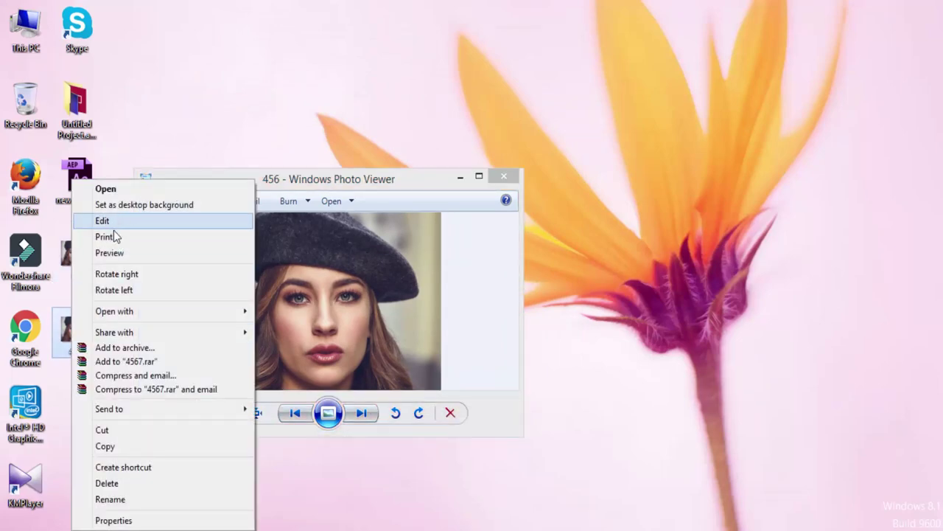
pyautogui.click(111, 253)
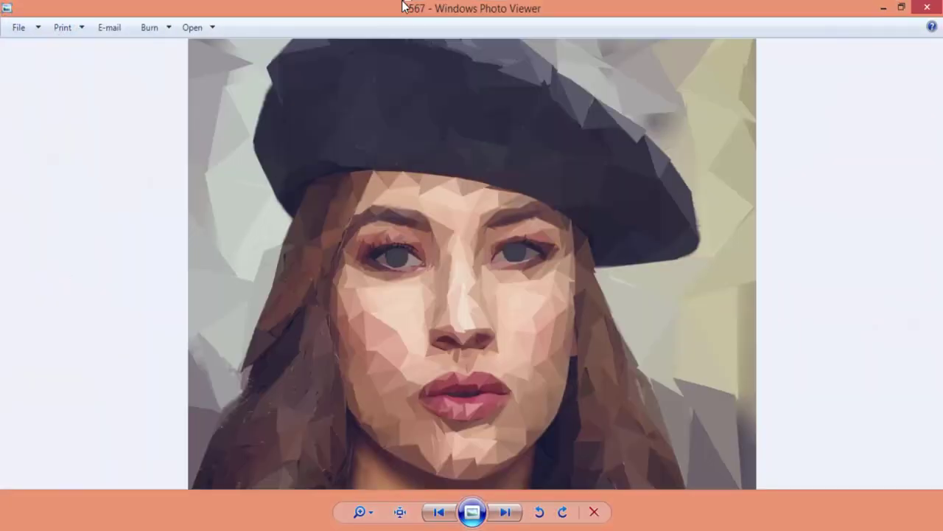
pyautogui.moveTo(404, 6); pyautogui.dragTo(942, 184)
pyautogui.moveTo(332, 177); pyautogui.dragTo(0, 221)
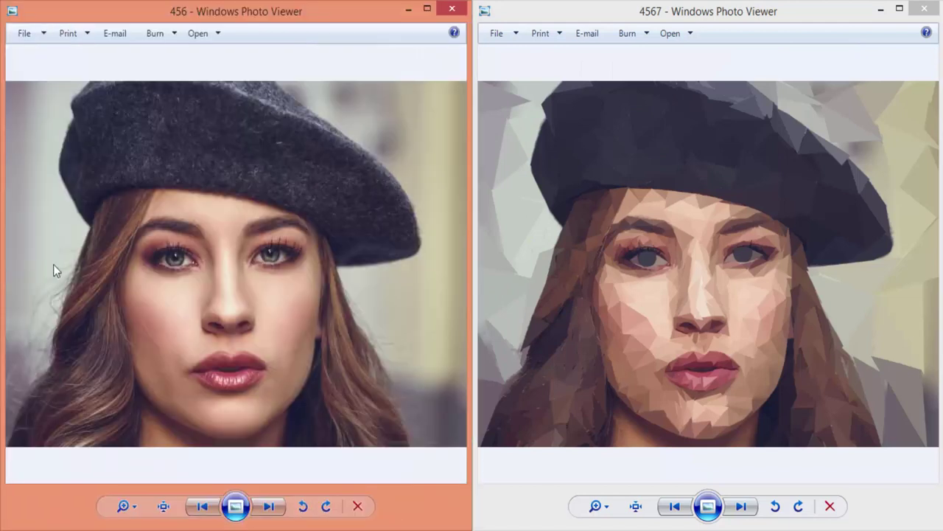